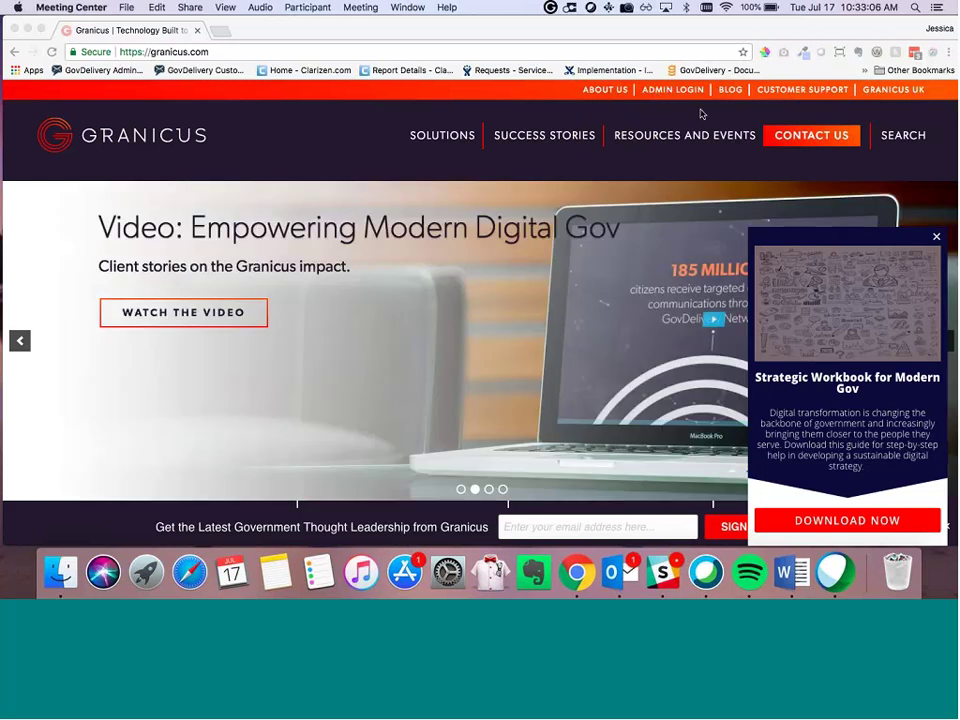
Step: Go from granicus.com's ADMIN LOGIN page to the admin.govdelivery.com sign-in page
click(686, 100)
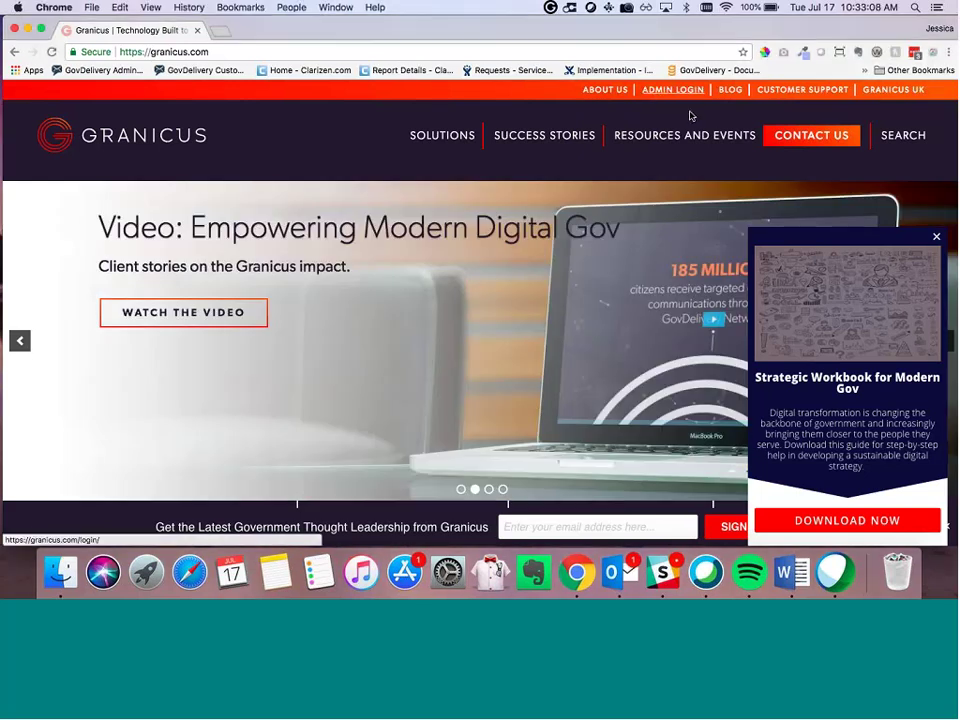
click(672, 91)
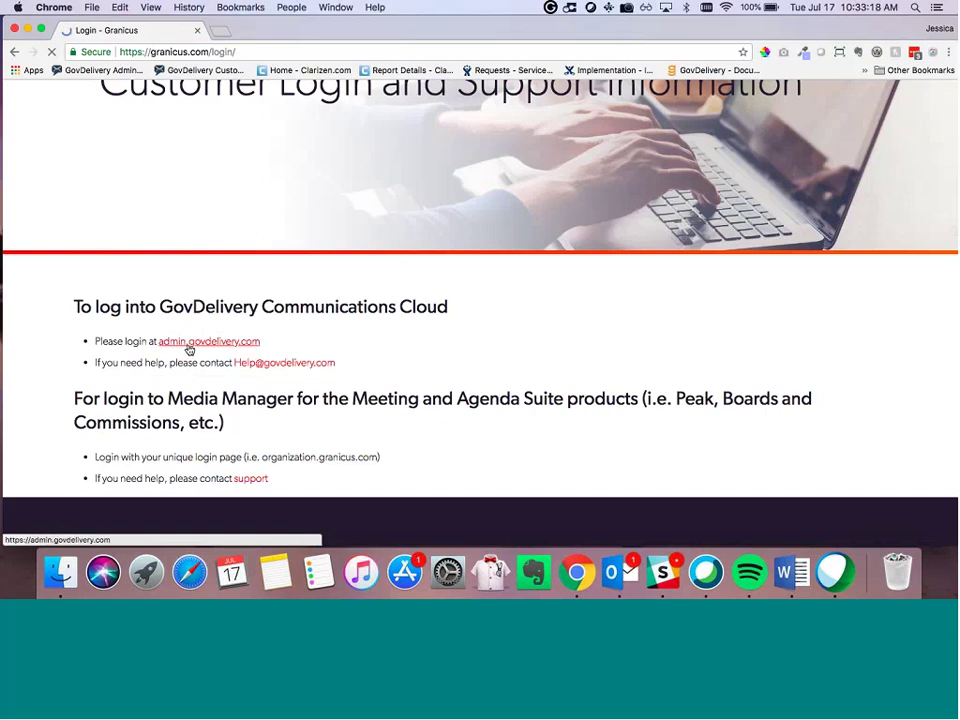
click(189, 345)
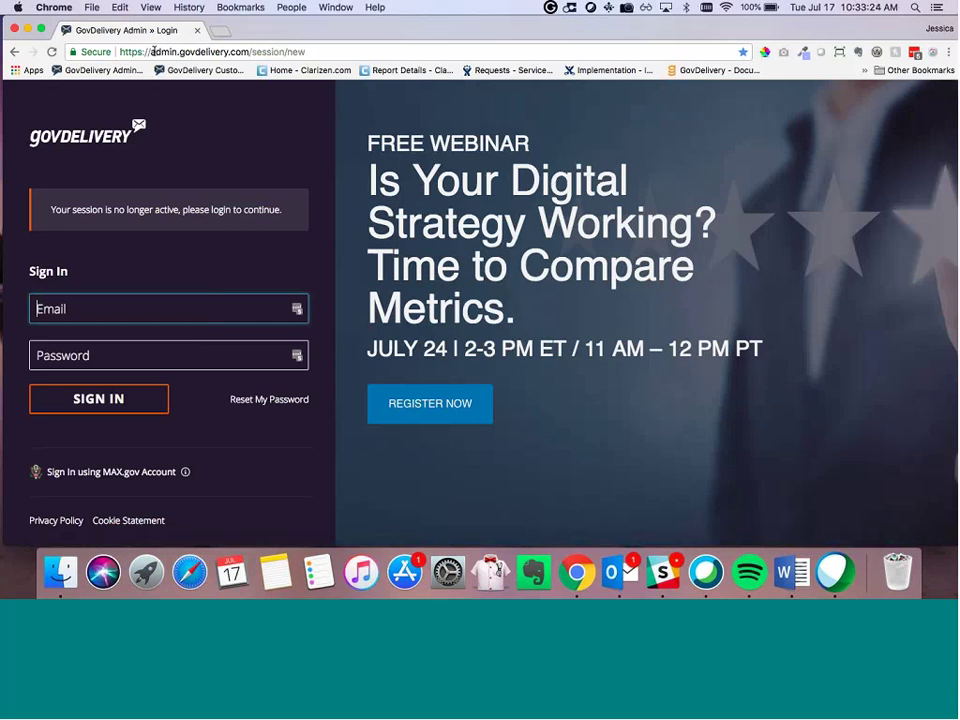
Step: Sign in to GovDelivery with the administrator's pasted e-mail address and account password
drag(168, 51, 302, 51)
click(152, 190)
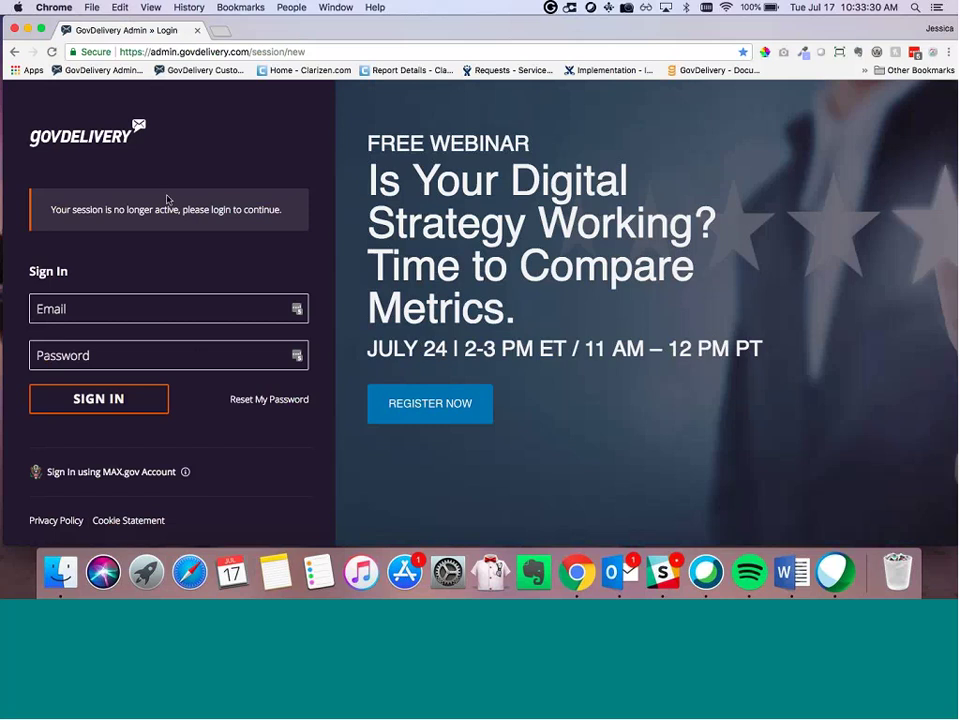
click(160, 309)
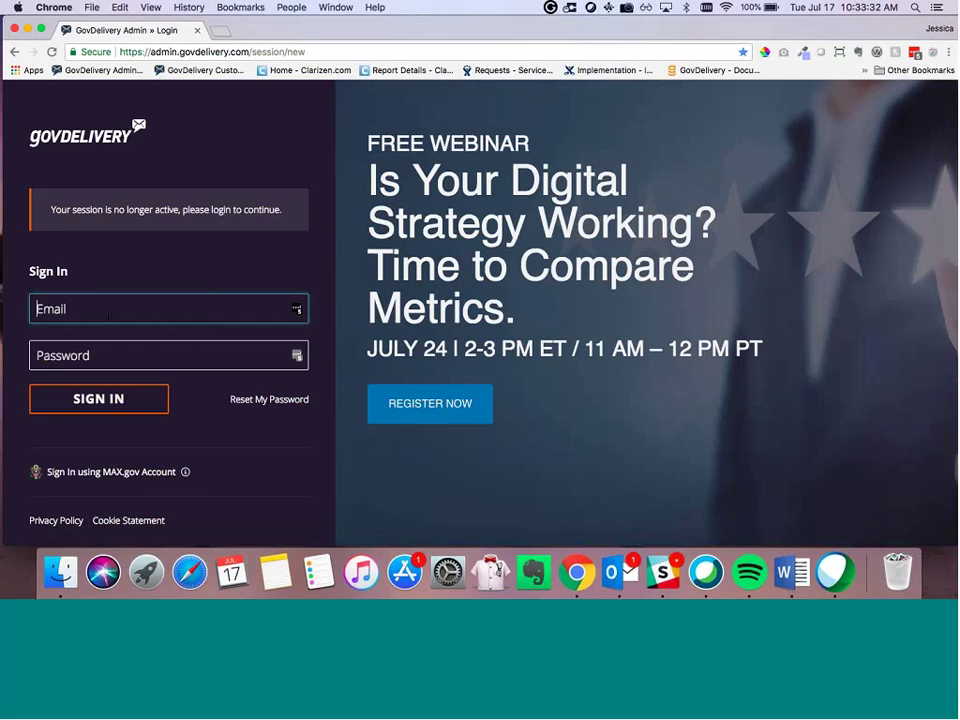
key(super+v)
click(160, 355)
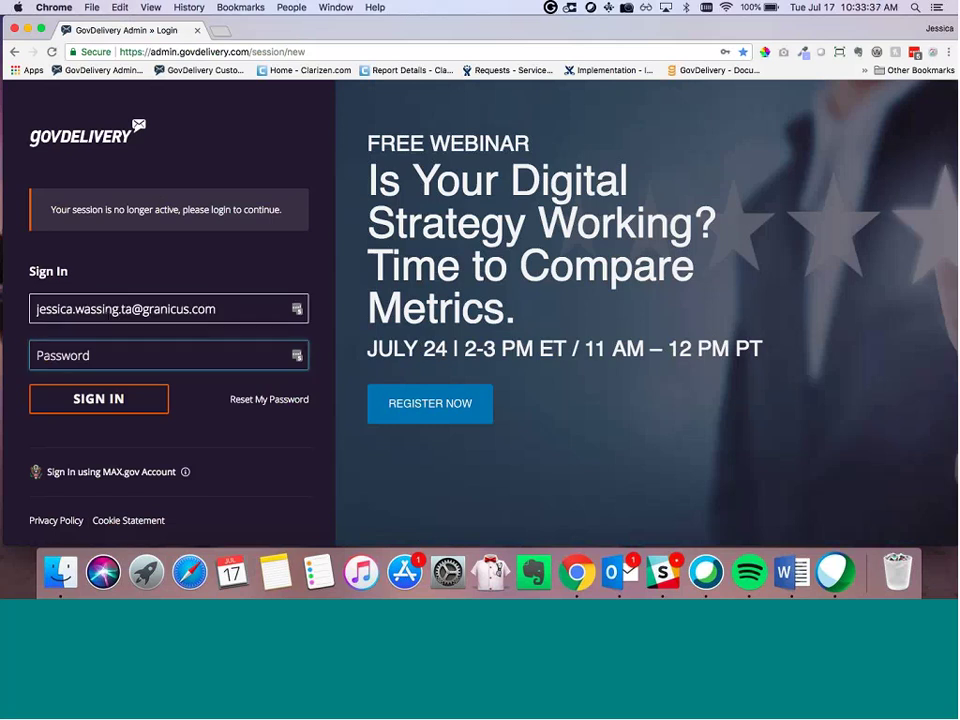
key(super+v)
key(Return)
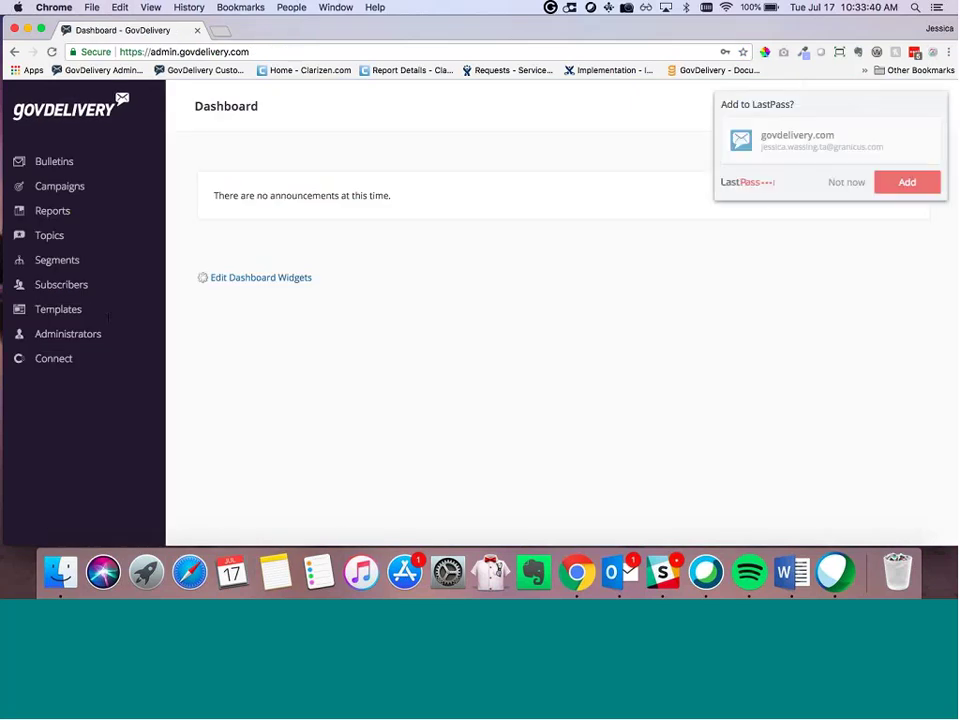
Step: Decline LastPass's save-password prompt and bring up the user-name account menu with My Profile and Security
click(845, 184)
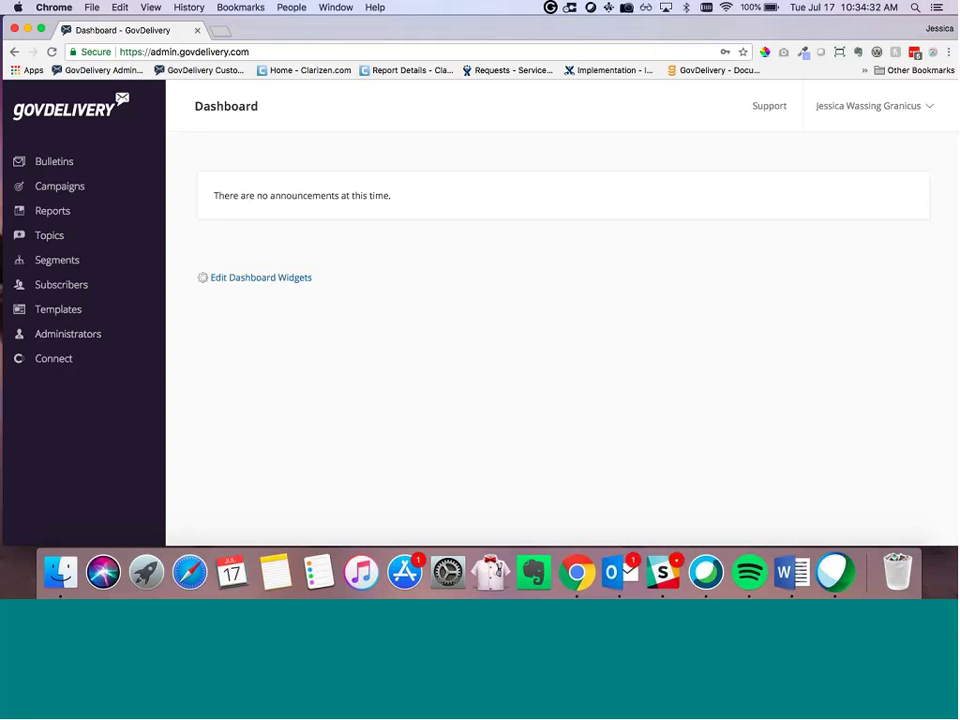
click(863, 107)
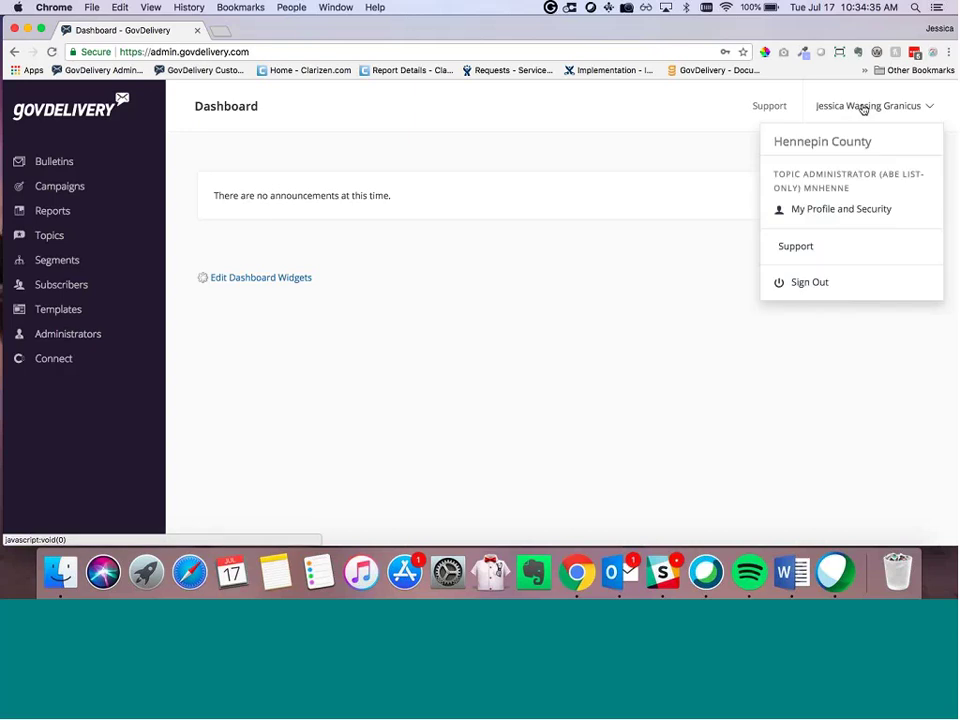
click(841, 212)
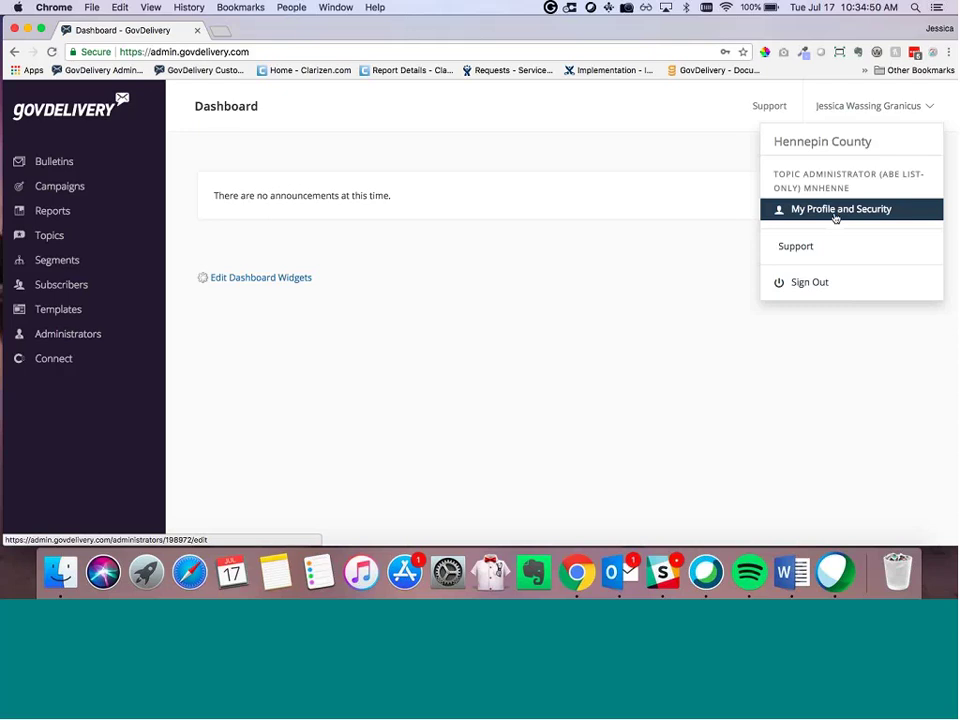
Step: Review the Admin Info profile and Notifications pages, then open Granicus Customer Support in a new tab
click(835, 216)
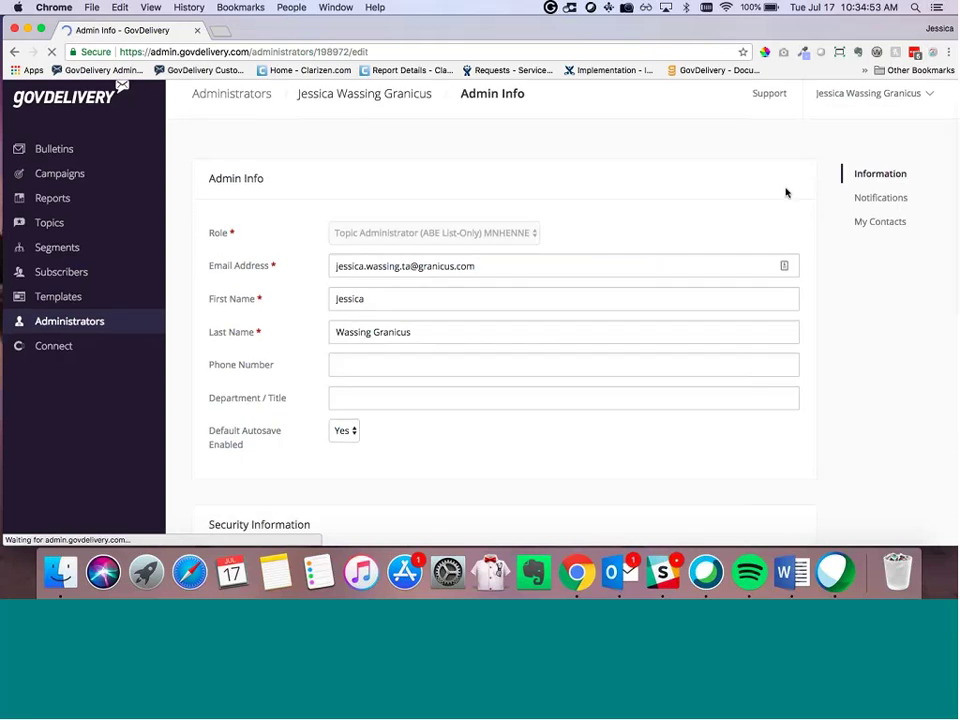
scroll(746, 233, down, 10)
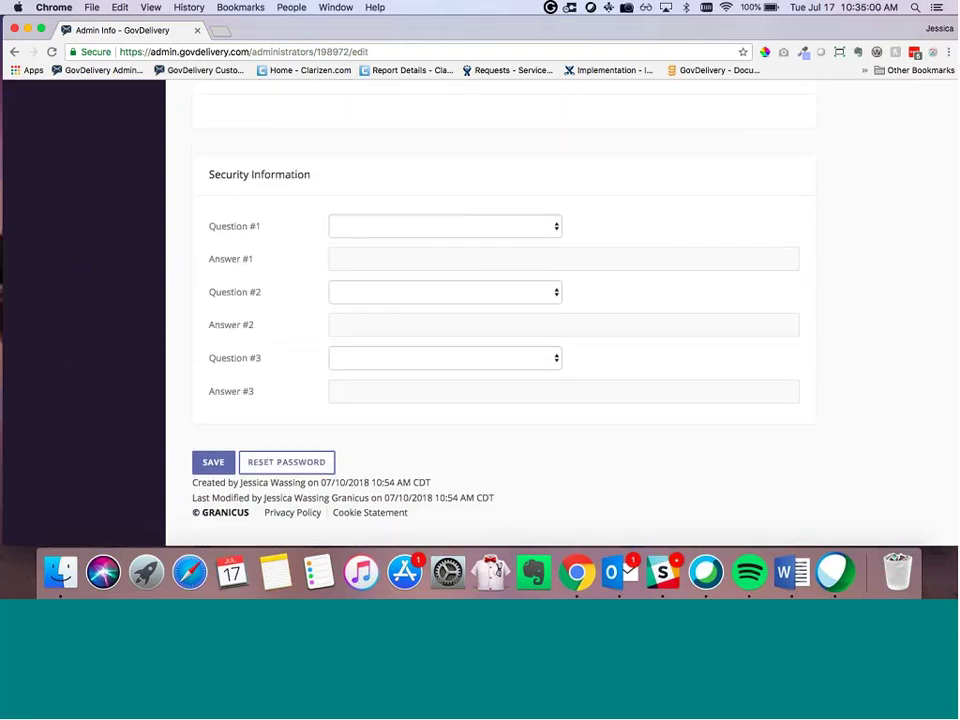
scroll(349, 358, up, 15)
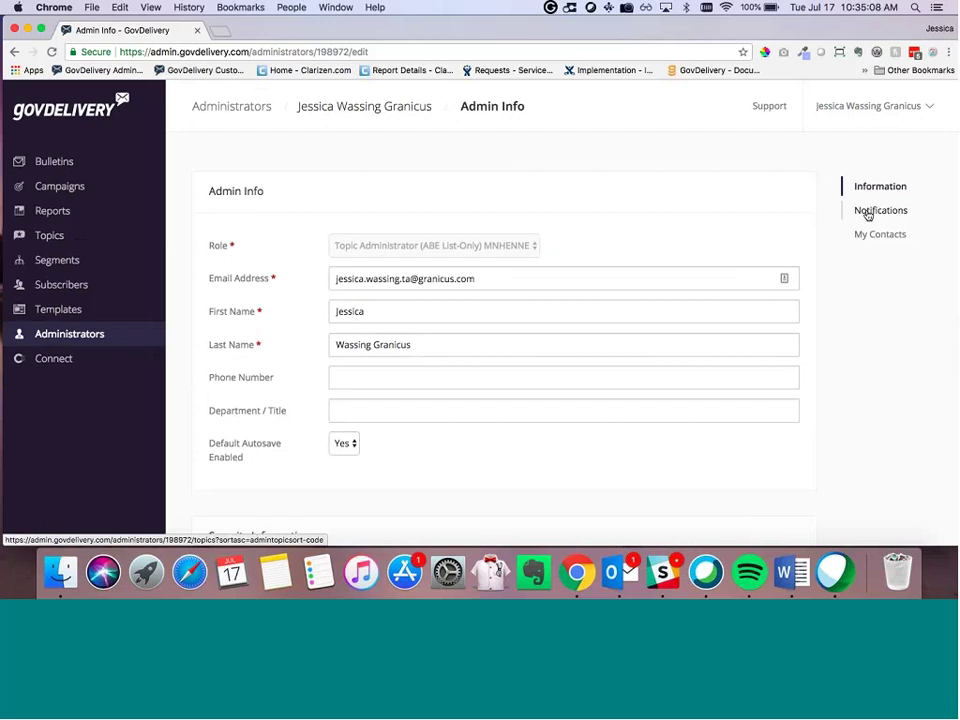
click(868, 213)
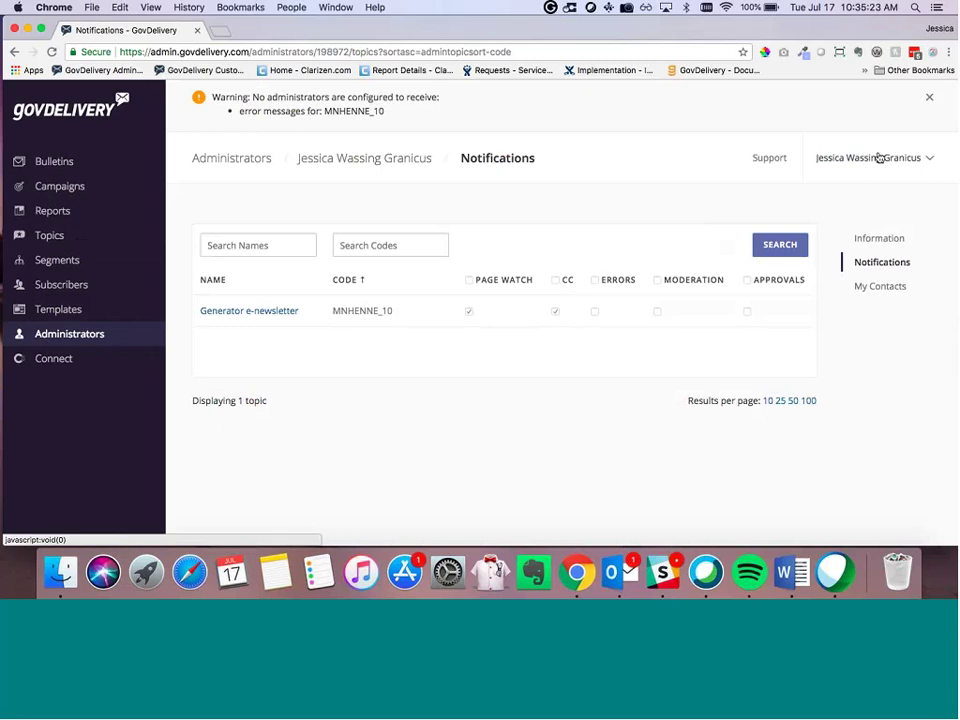
click(878, 158)
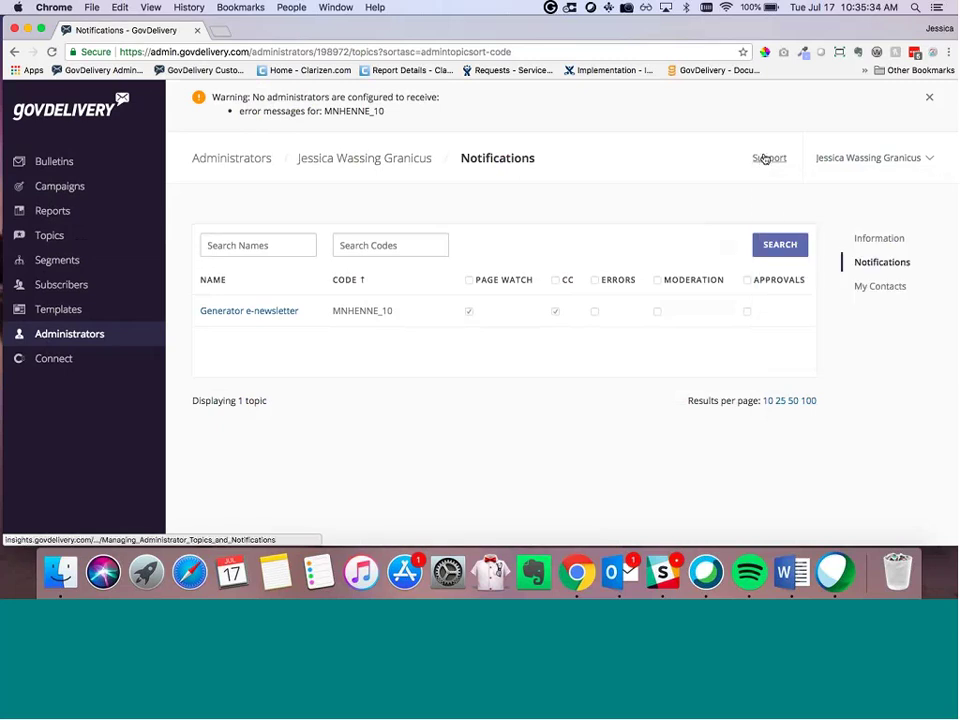
click(764, 159)
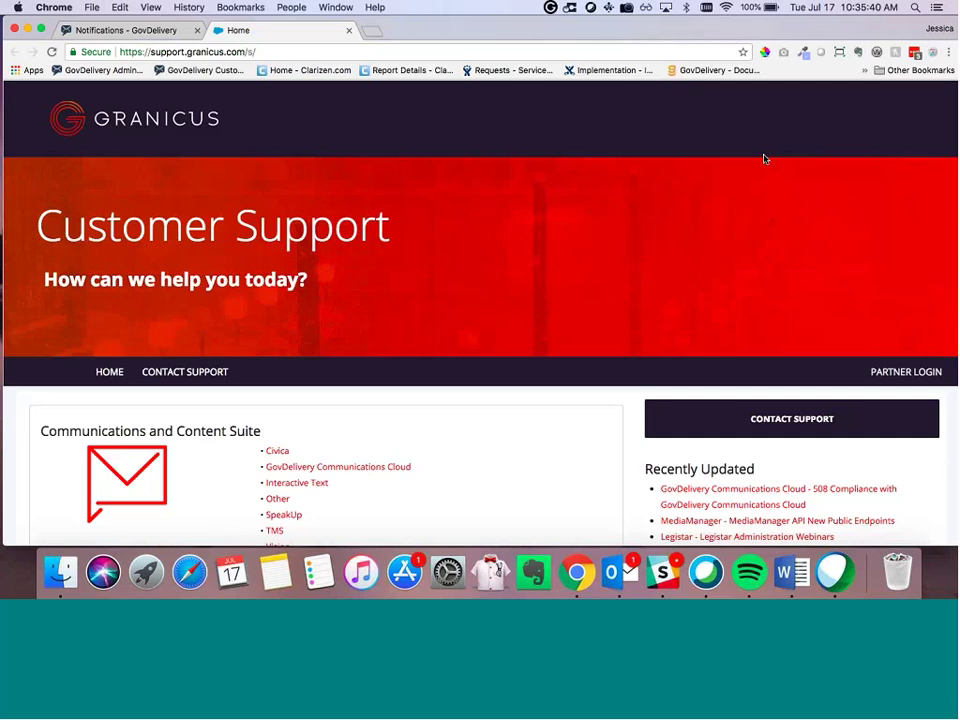
Step: Browse the Granicus Customer Support home page and go to Contact Support
scroll(639, 225, down, 3)
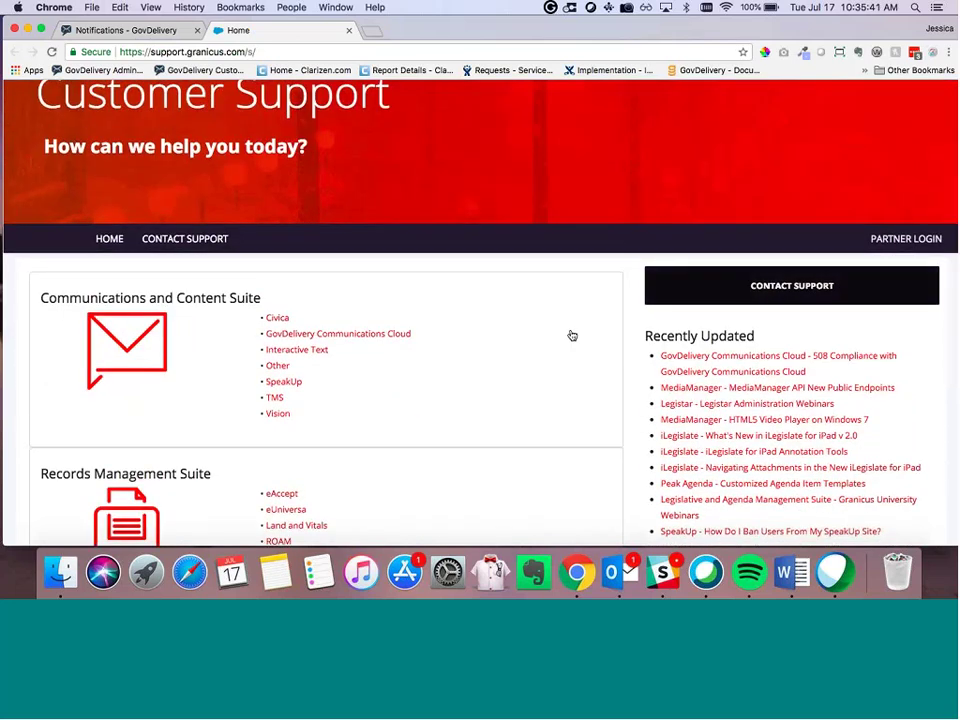
scroll(572, 335, down, 3)
scroll(225, 218, down, 1)
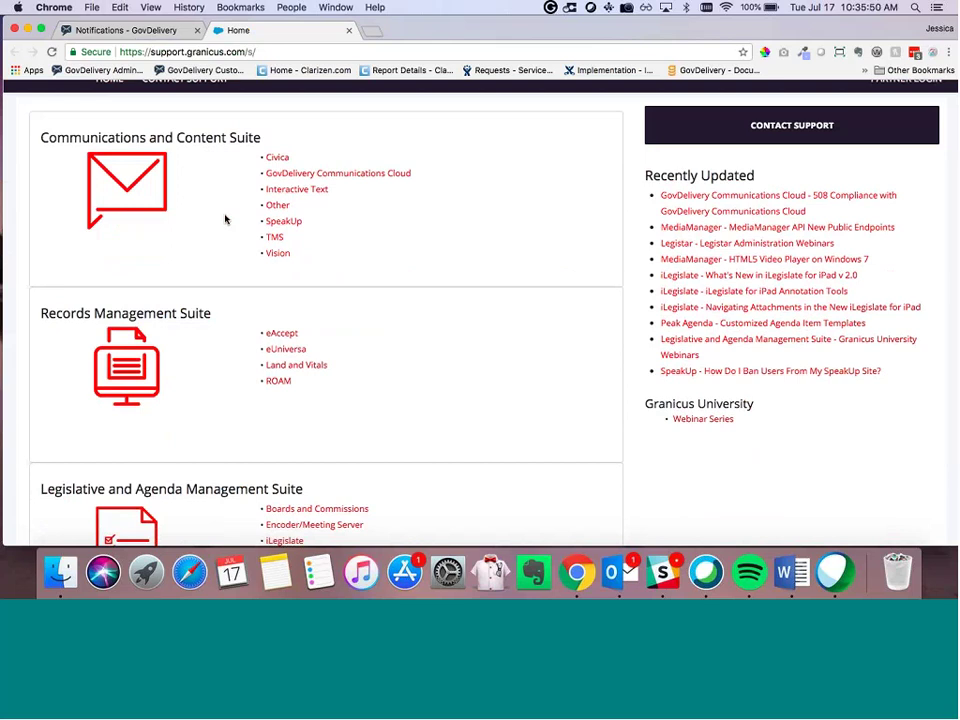
scroll(225, 217, down, 3)
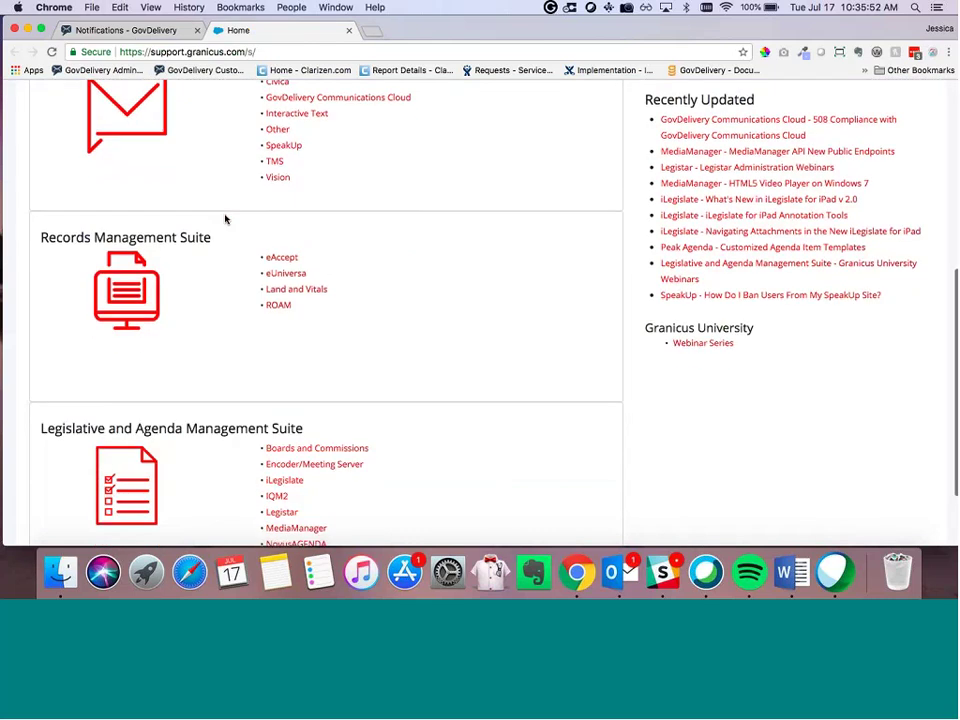
scroll(581, 281, up, 10)
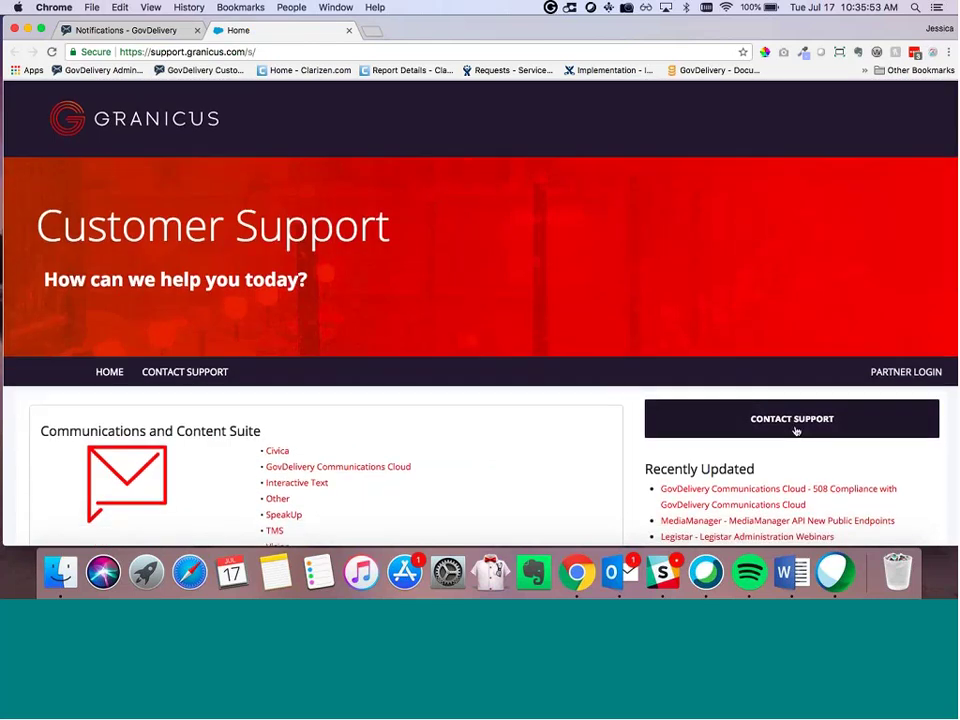
click(796, 430)
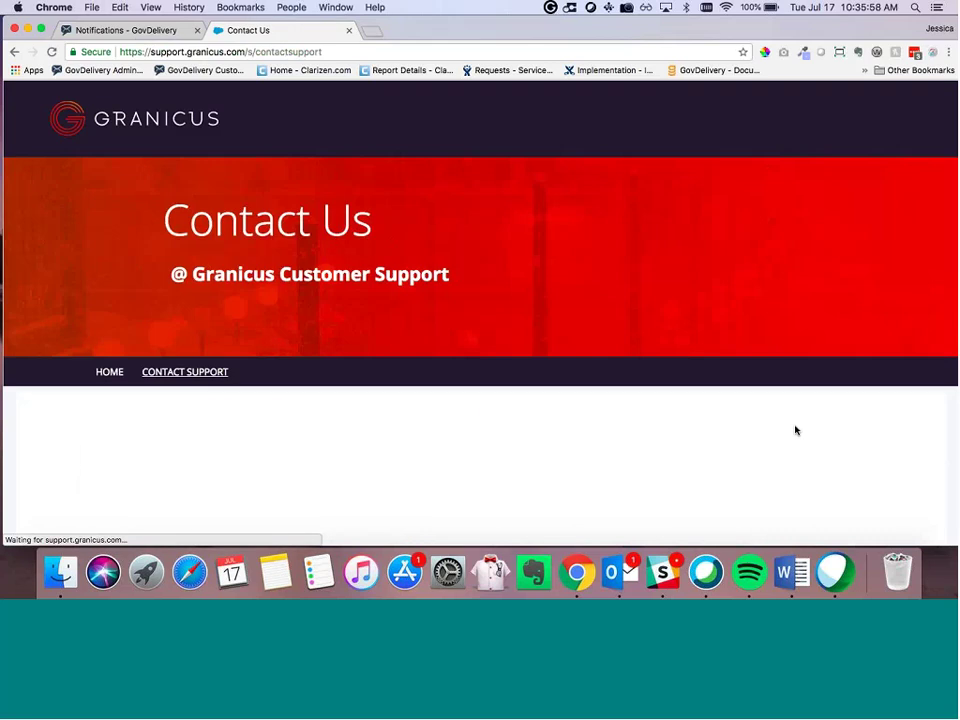
Step: Try Chat with Us on the Contact Us page, then return to the GovDelivery Notifications tab
scroll(796, 430, down, 2)
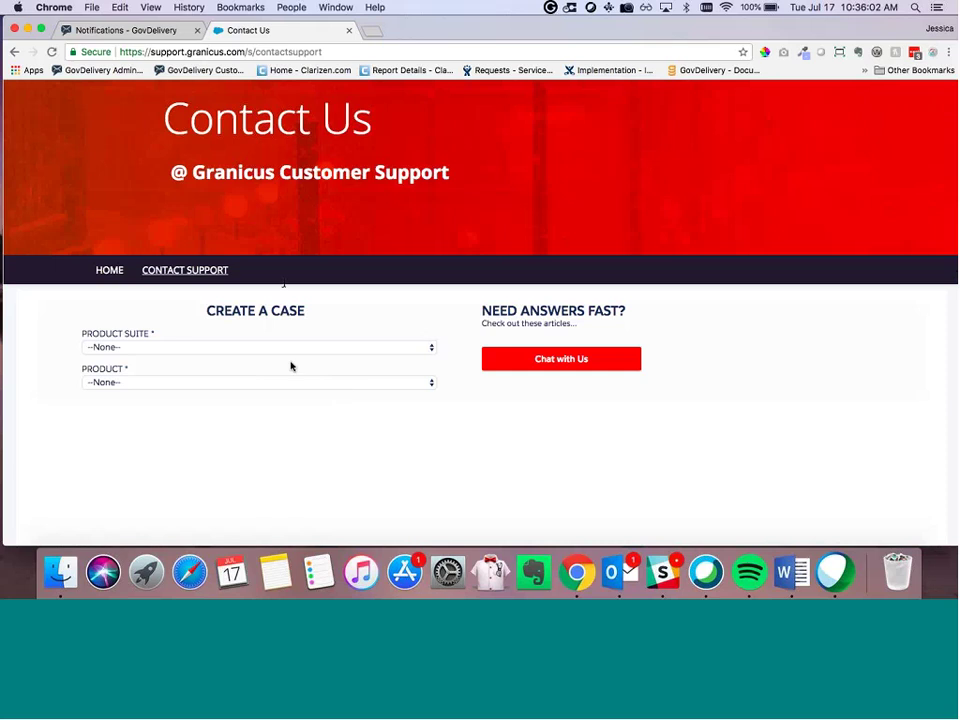
scroll(673, 330, down, 1)
click(590, 328)
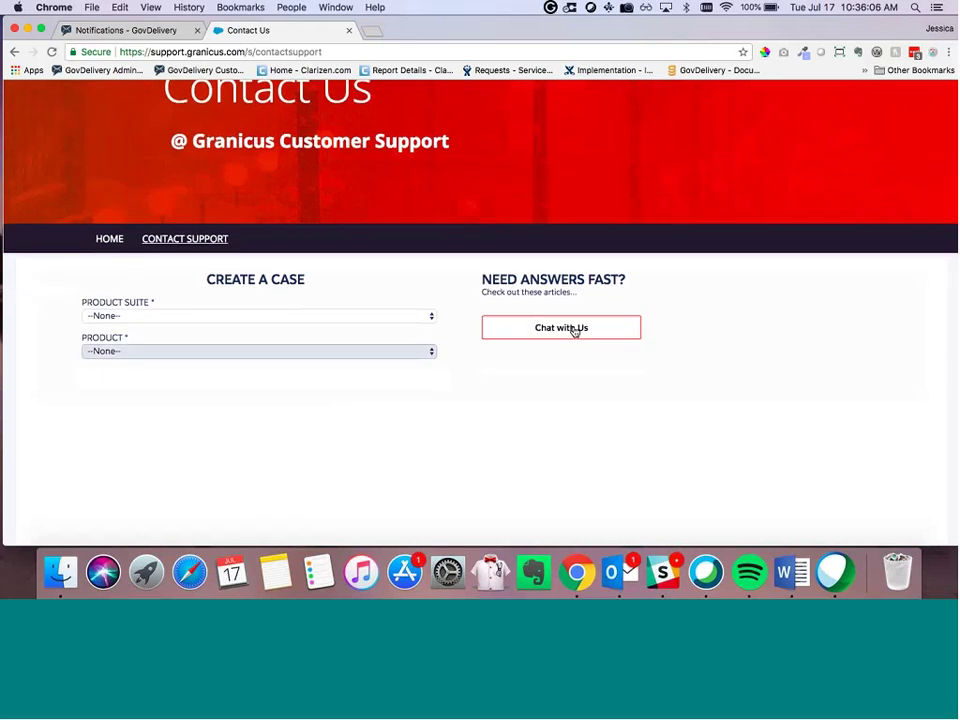
scroll(572, 317, up, 2)
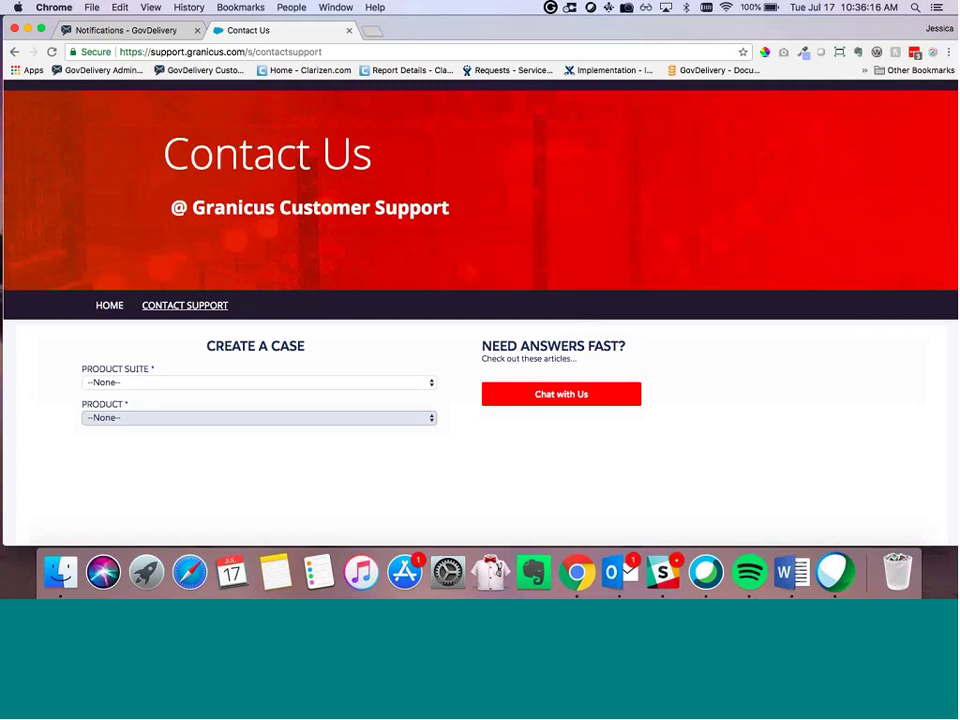
scroll(280, 287, up, 1)
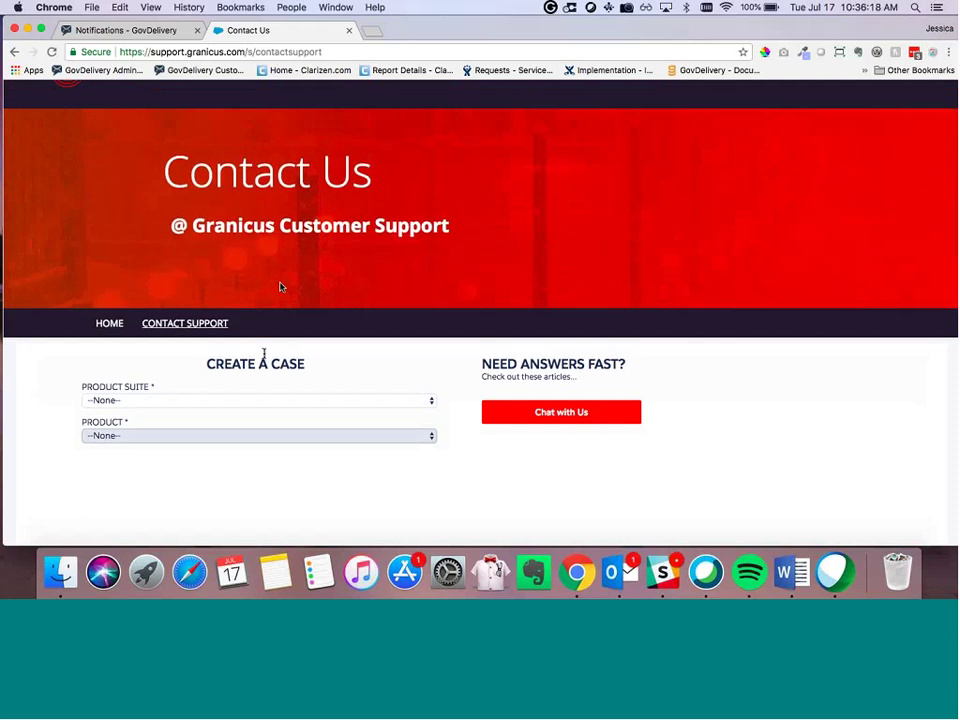
scroll(280, 287, up, 2)
click(155, 30)
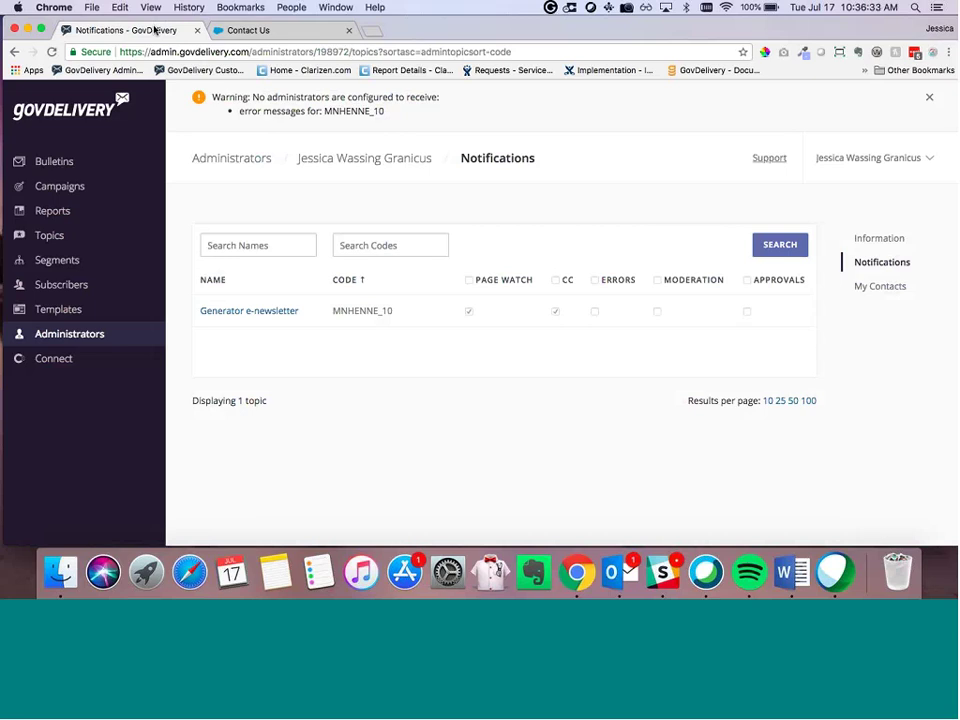
Step: Close the Contact Us tab, go back to the Dashboard and list the Generator e-newsletter topic in Topics
click(352, 35)
click(57, 110)
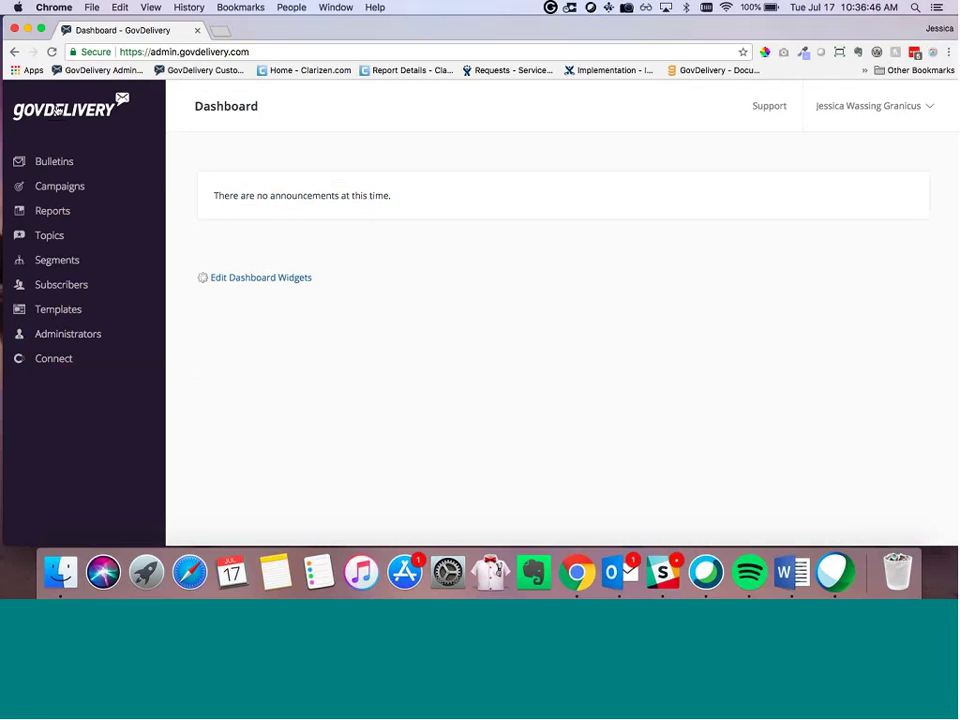
drag(260, 28, 258, 28)
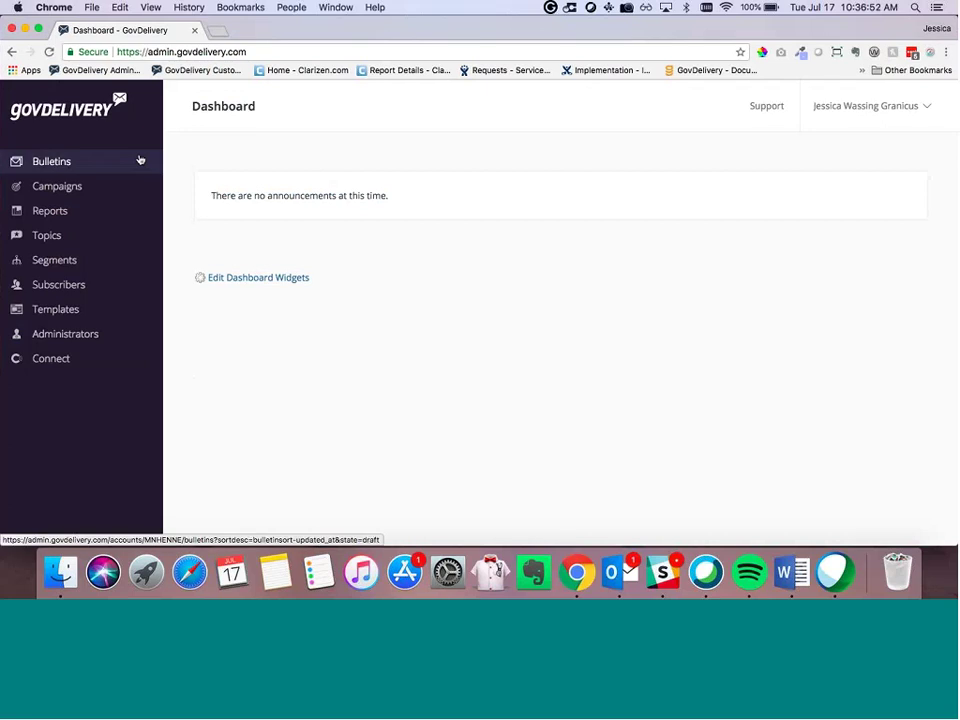
click(41, 242)
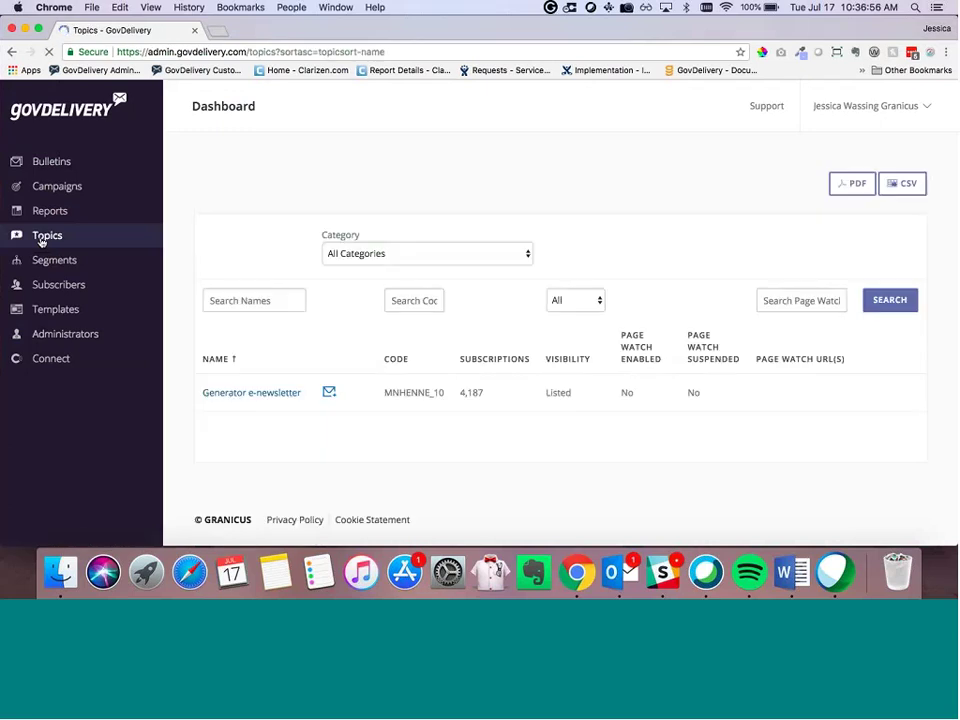
scroll(280, 378, down, 2)
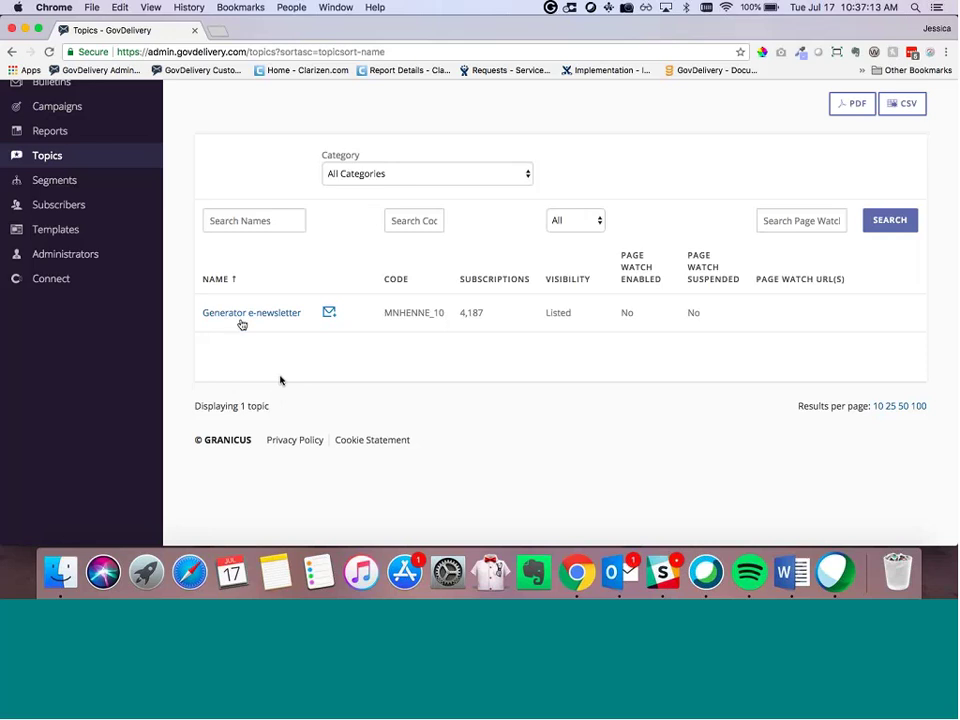
Step: Open the Generator e-newsletter topic (MNHENNE_10) and look over its Topic Information page
click(236, 316)
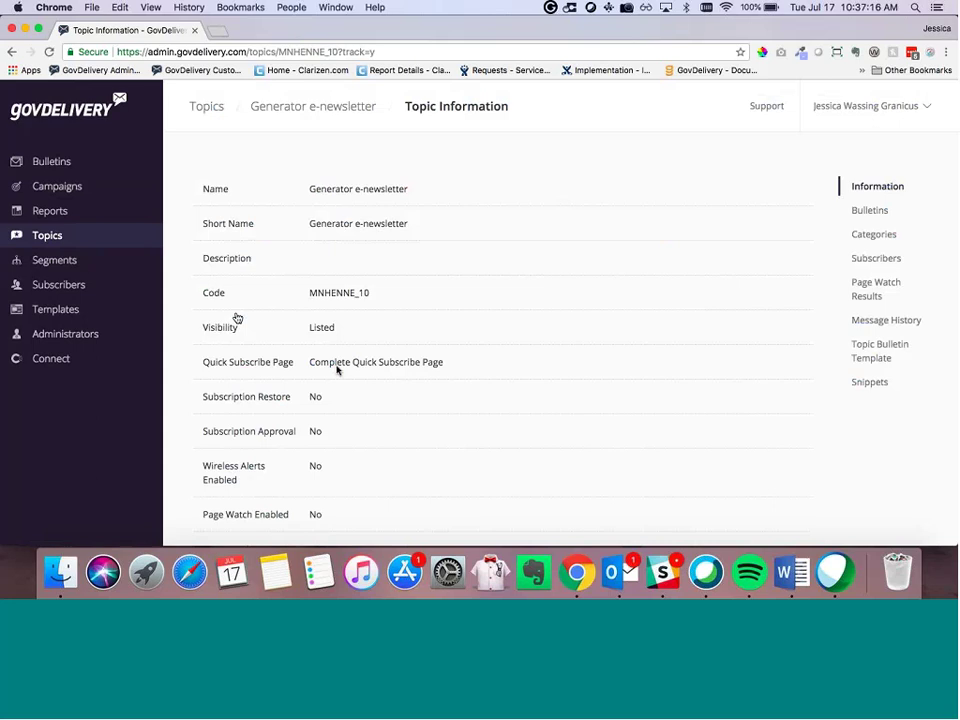
scroll(340, 369, down, 1)
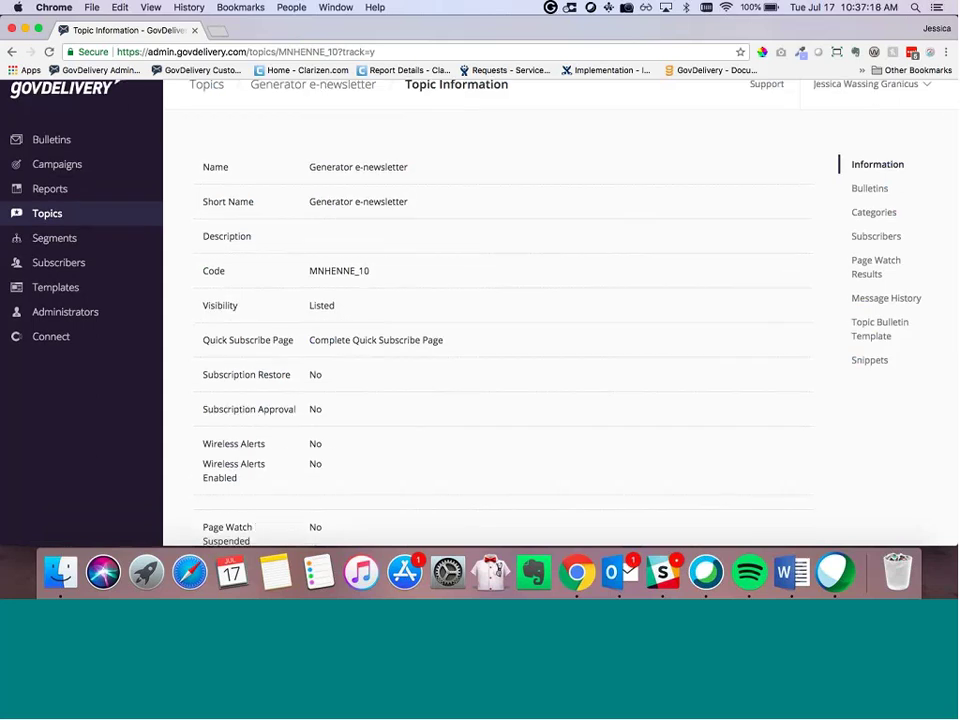
scroll(527, 381, down, 1)
scroll(527, 381, up, 2)
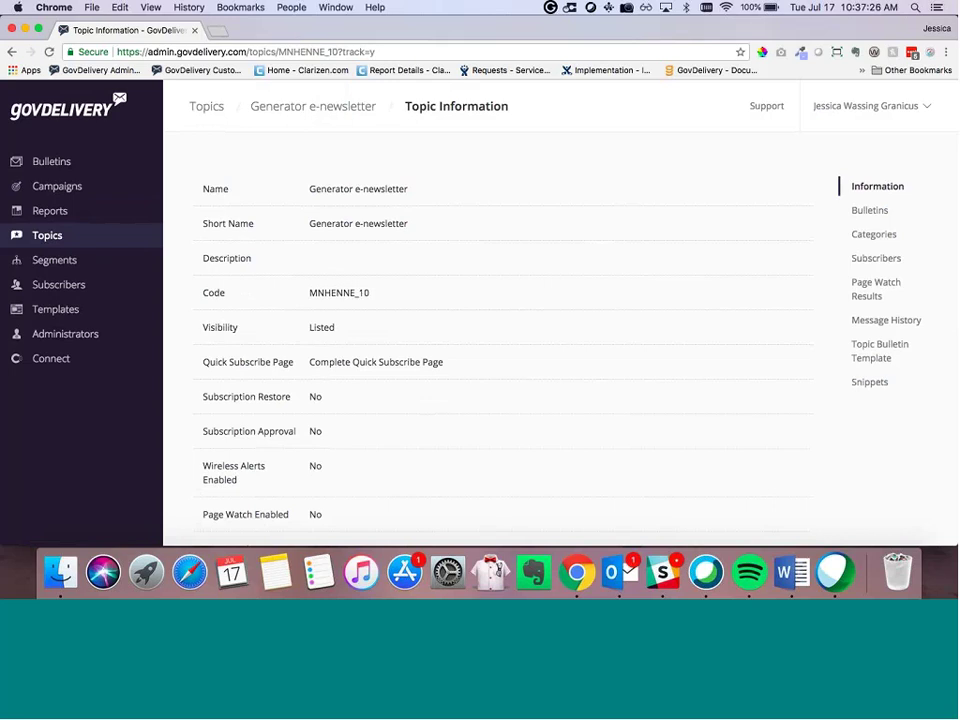
scroll(456, 289, down, 1)
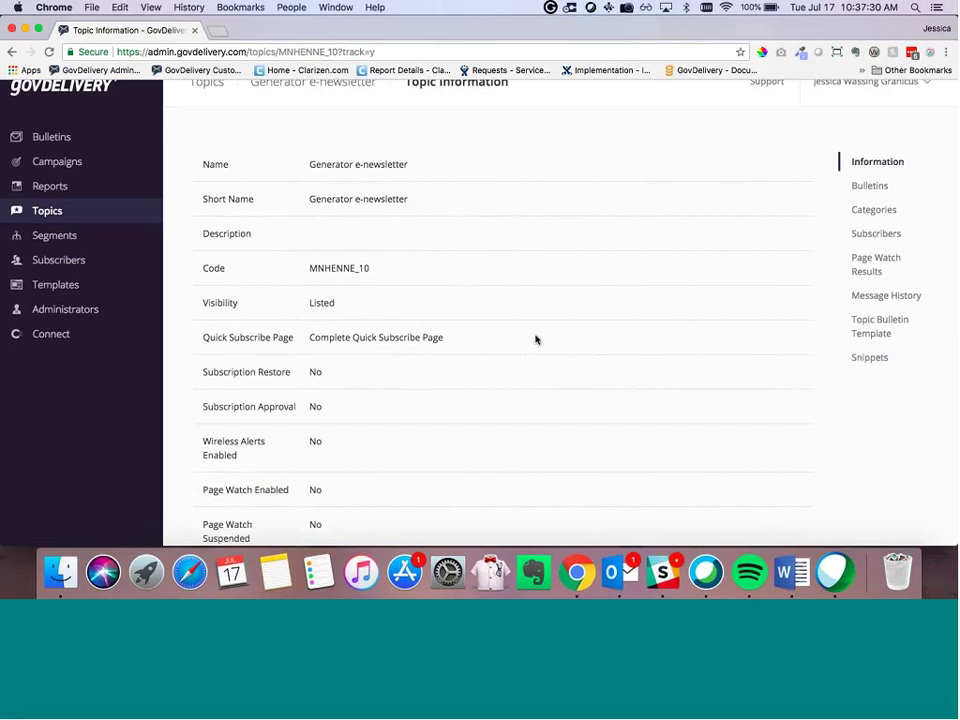
scroll(535, 340, up, 1)
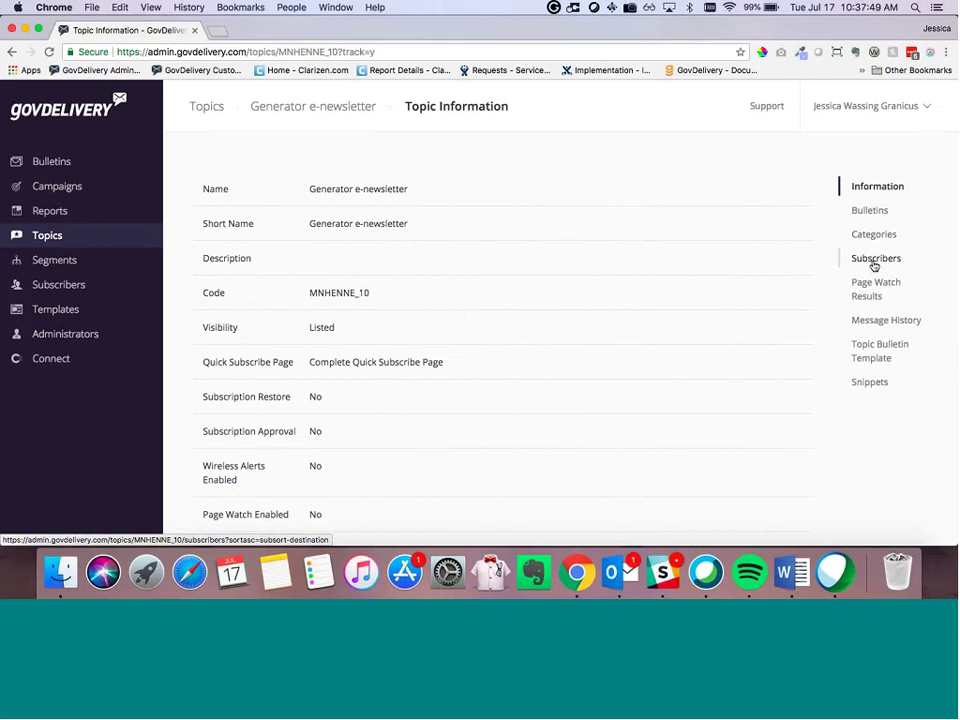
Step: Show the topic's 4,187 subscribers and put the cursor in the Bulk Edit Add Subscribers box
click(874, 262)
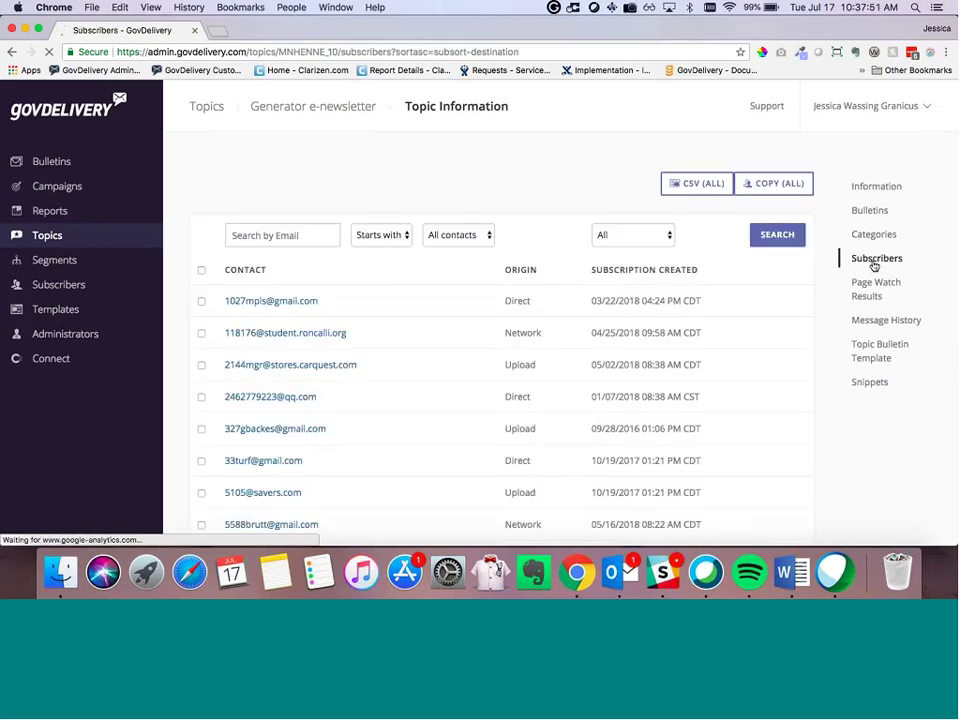
scroll(446, 409, down, 1)
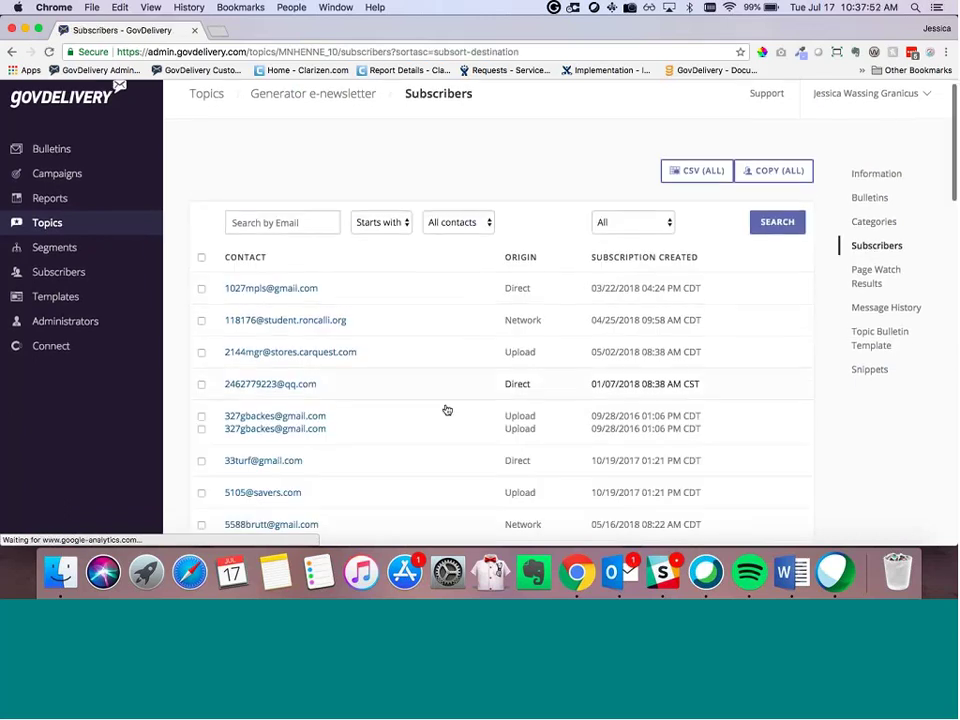
scroll(499, 409, down, 3)
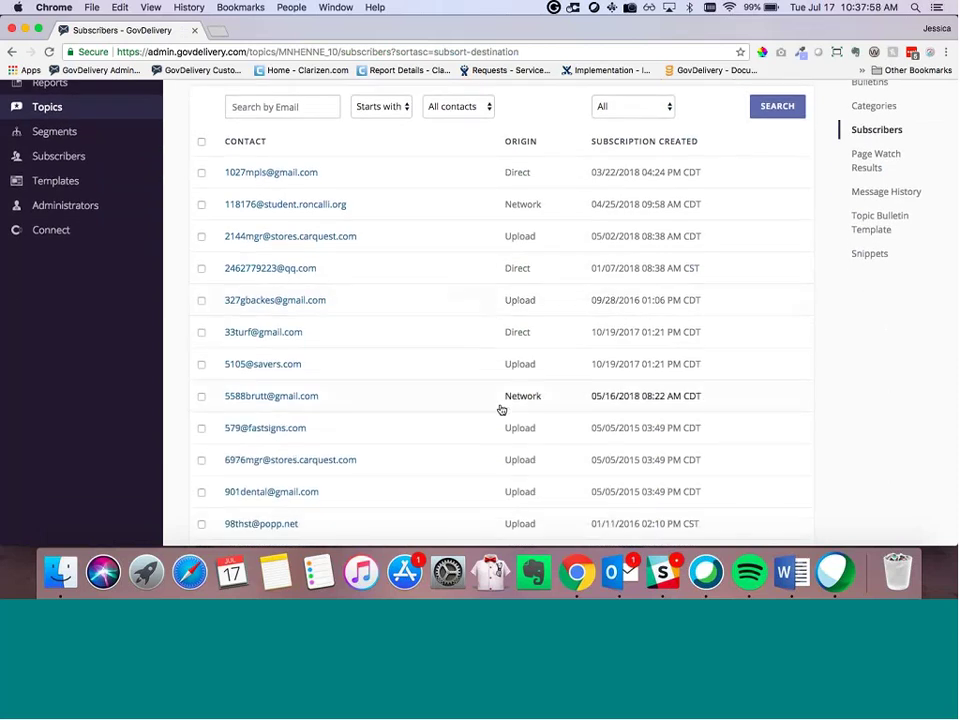
scroll(501, 409, down, 10)
scroll(501, 409, down, 3)
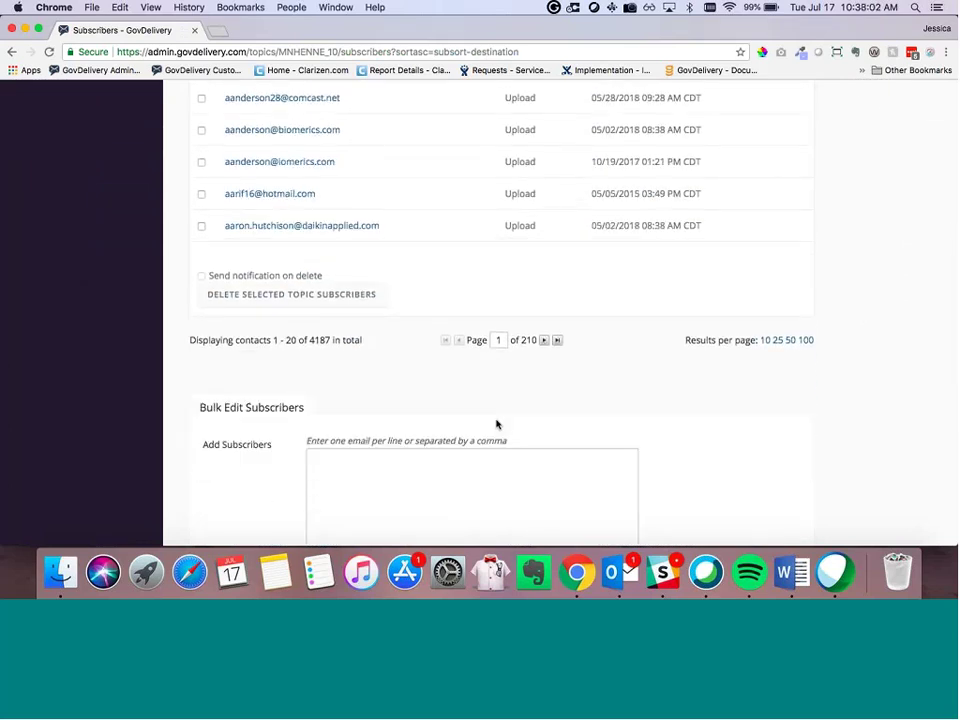
scroll(496, 420, down, 4)
click(405, 369)
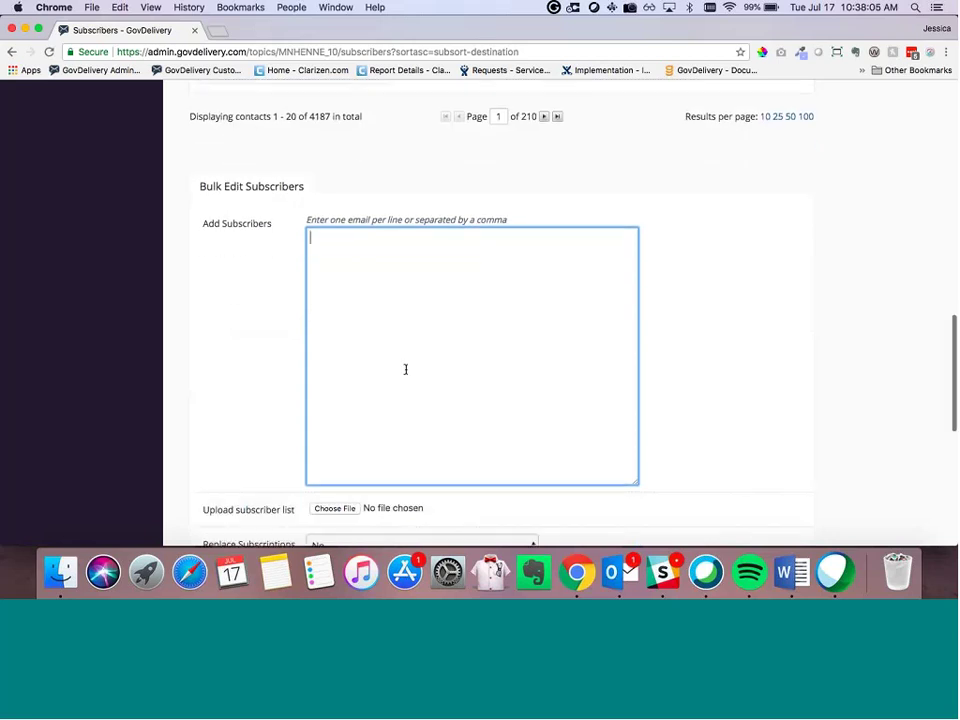
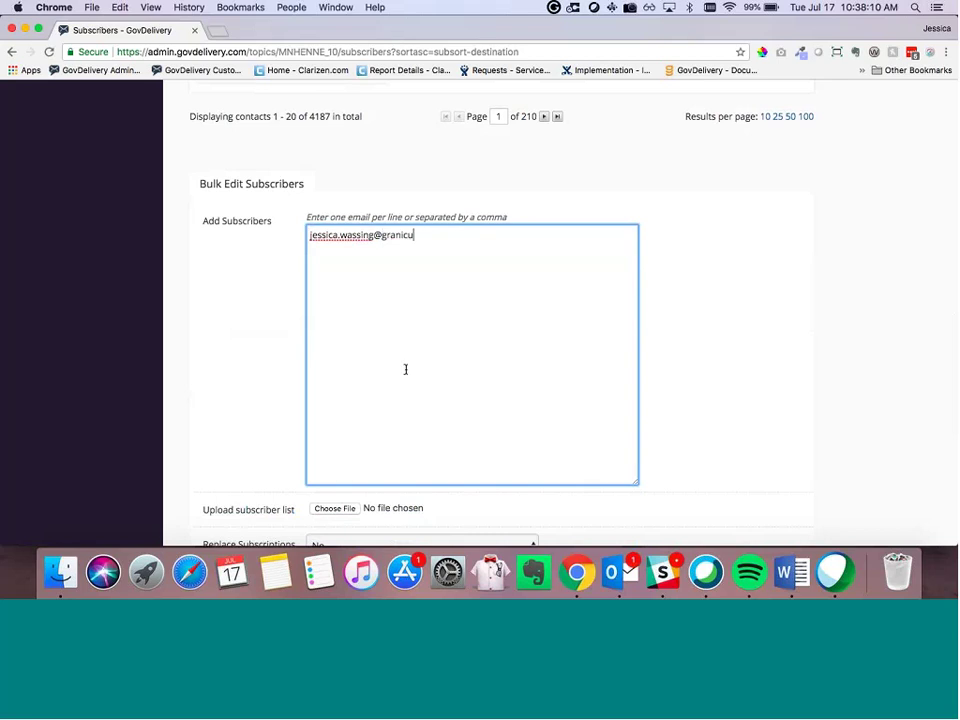
Step: Enter one subscriber's e-mail address in Add Subscribers and save it for processing
click(264, 388)
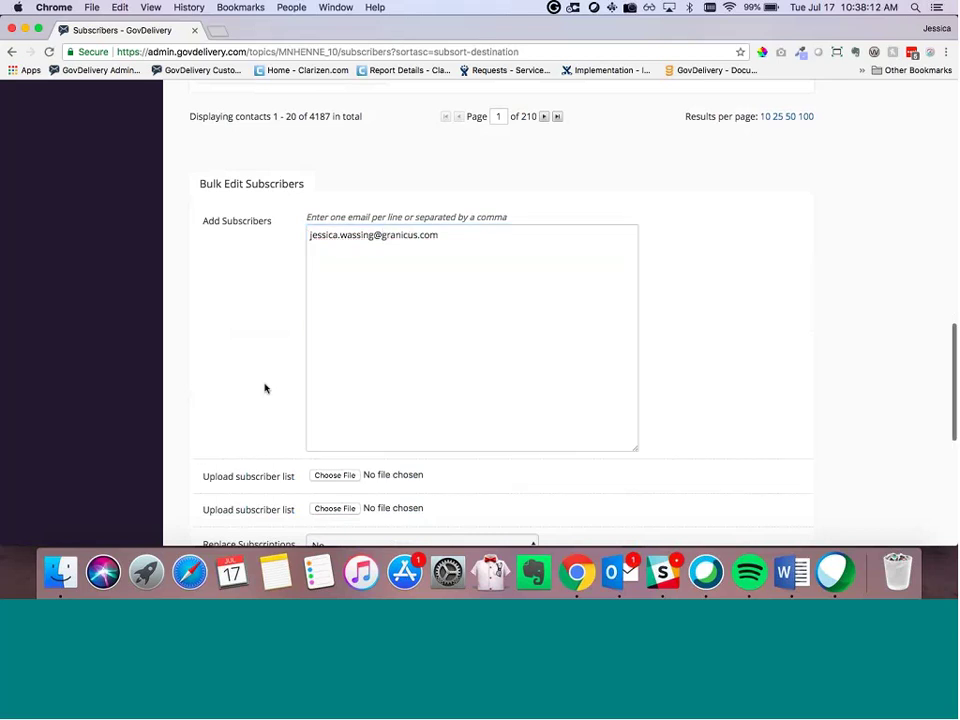
scroll(265, 388, down, 1)
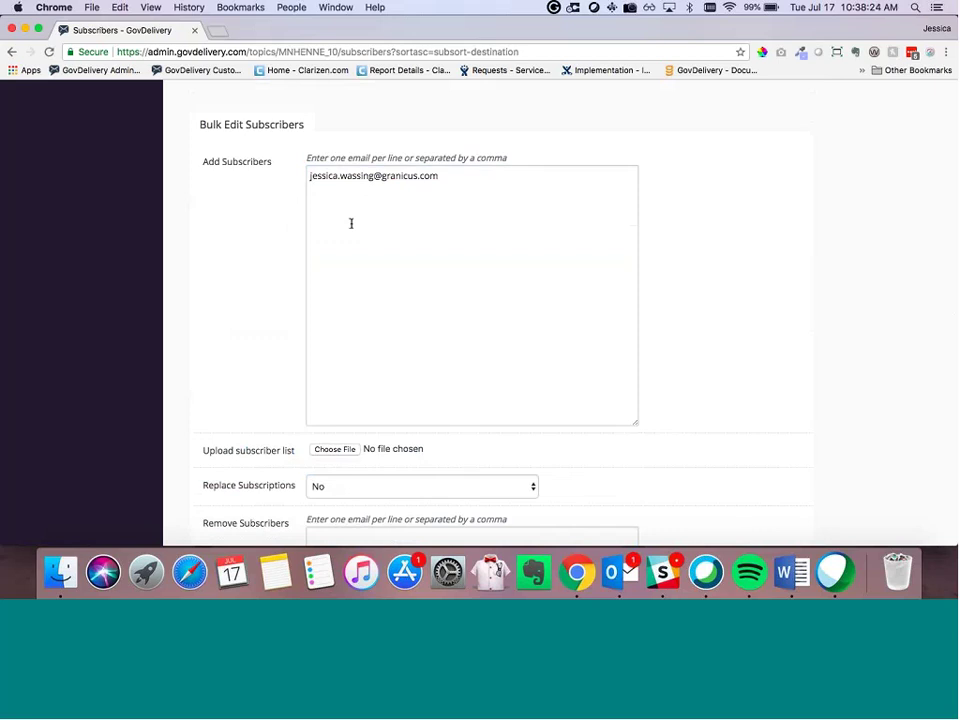
scroll(428, 237, down, 10)
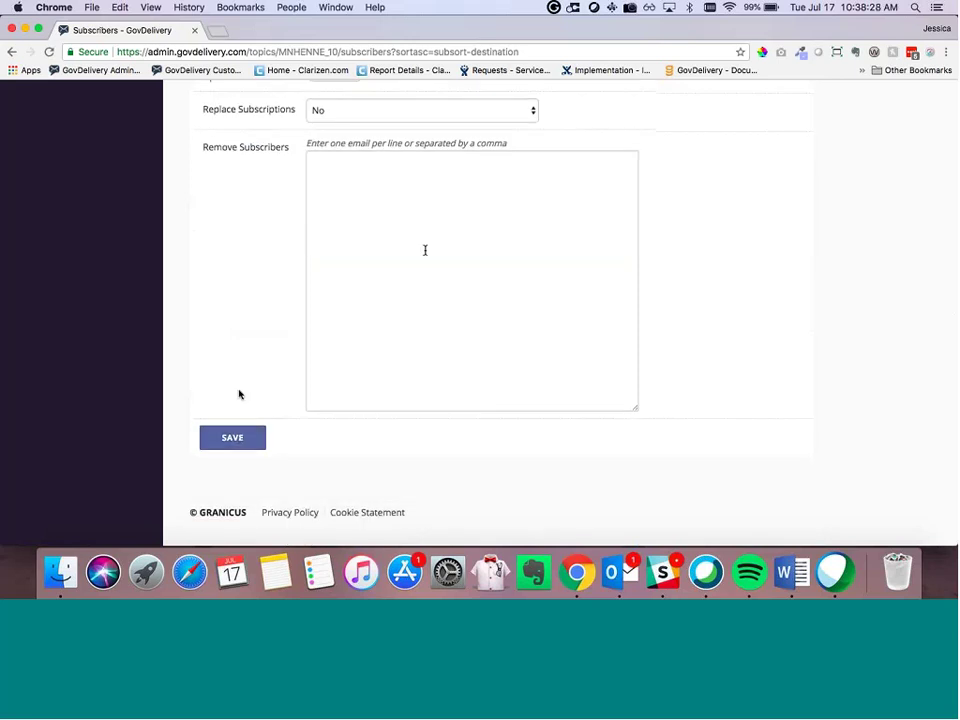
scroll(238, 392, up, 3)
scroll(238, 392, down, 2)
click(225, 474)
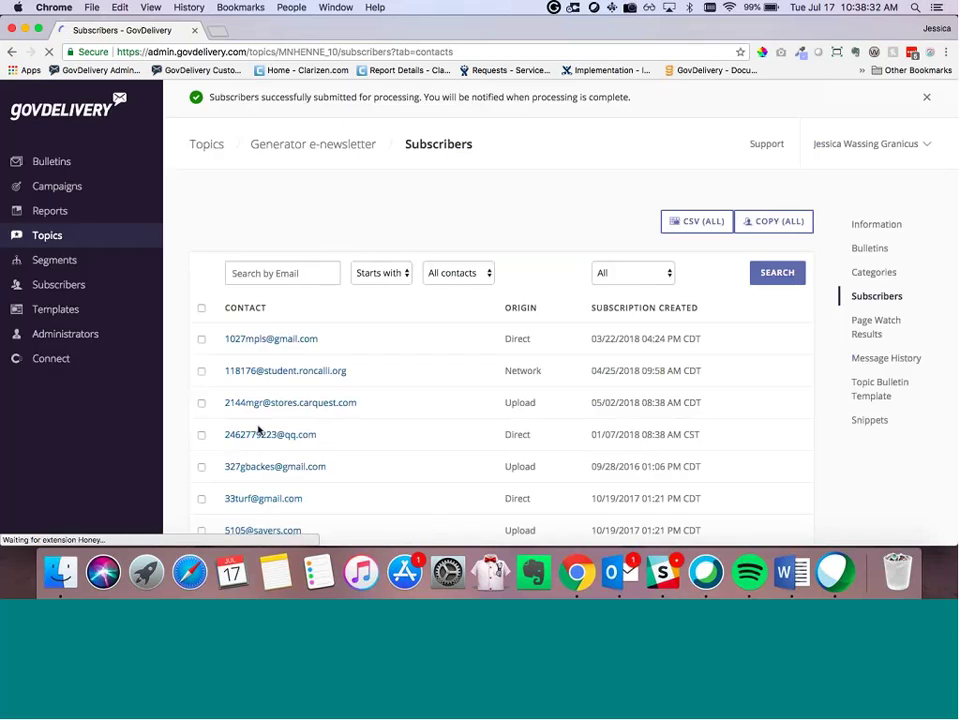
scroll(259, 430, down, 10)
scroll(259, 431, down, 5)
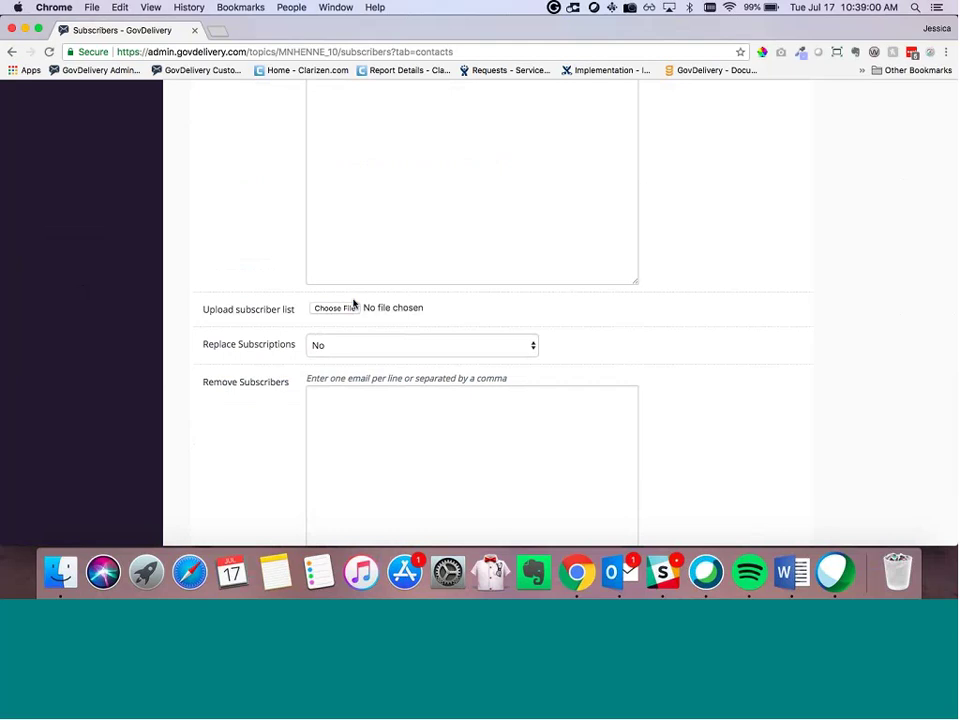
scroll(256, 257, down, 2)
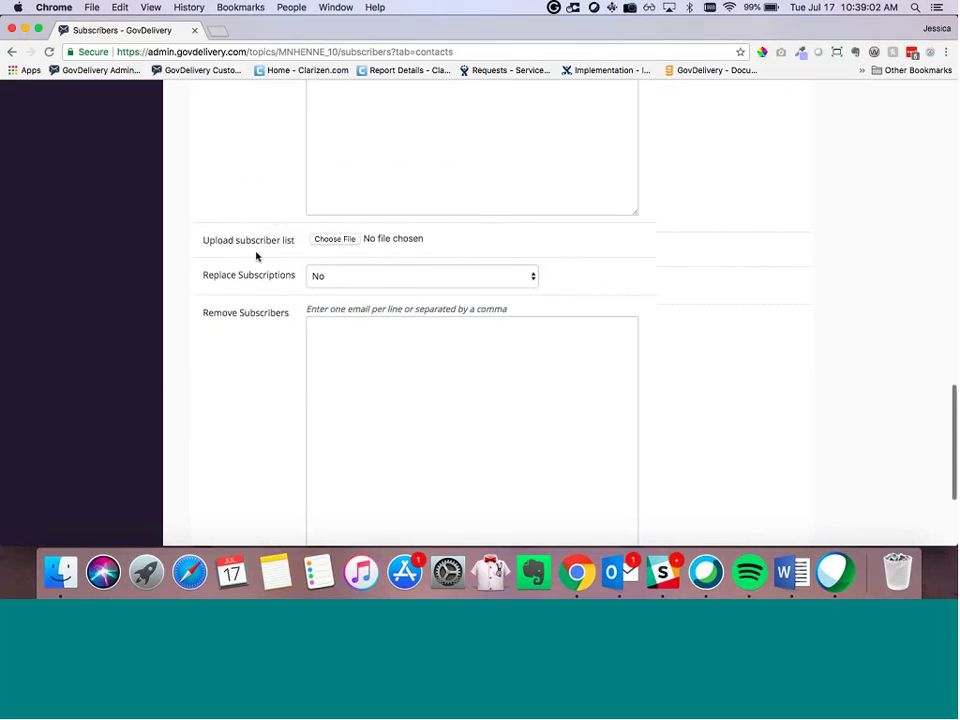
scroll(256, 257, down, 2)
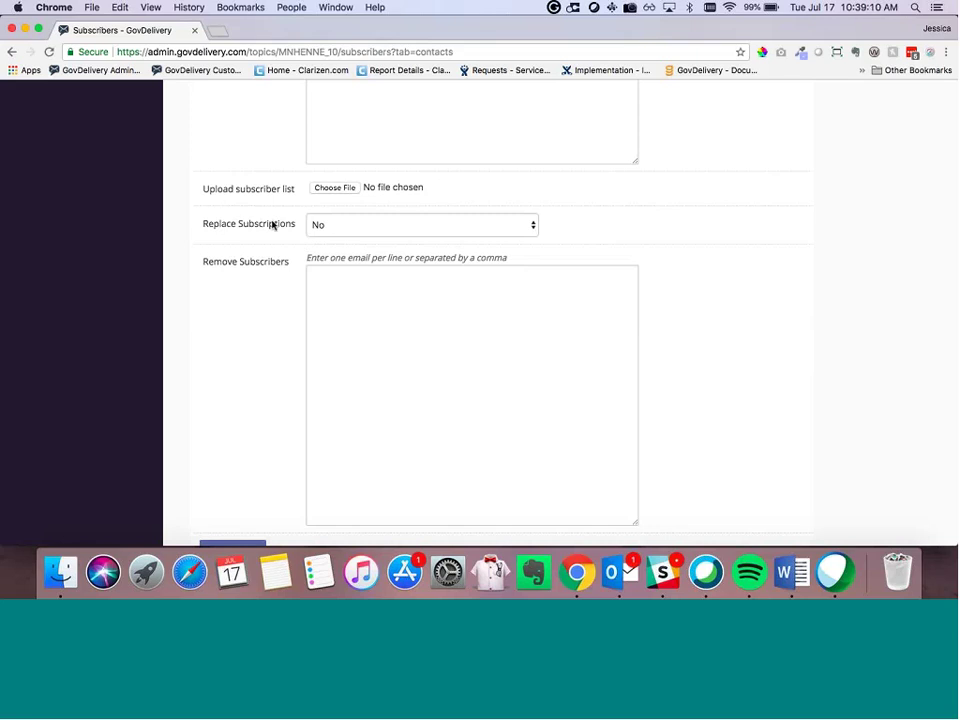
scroll(272, 224, up, 10)
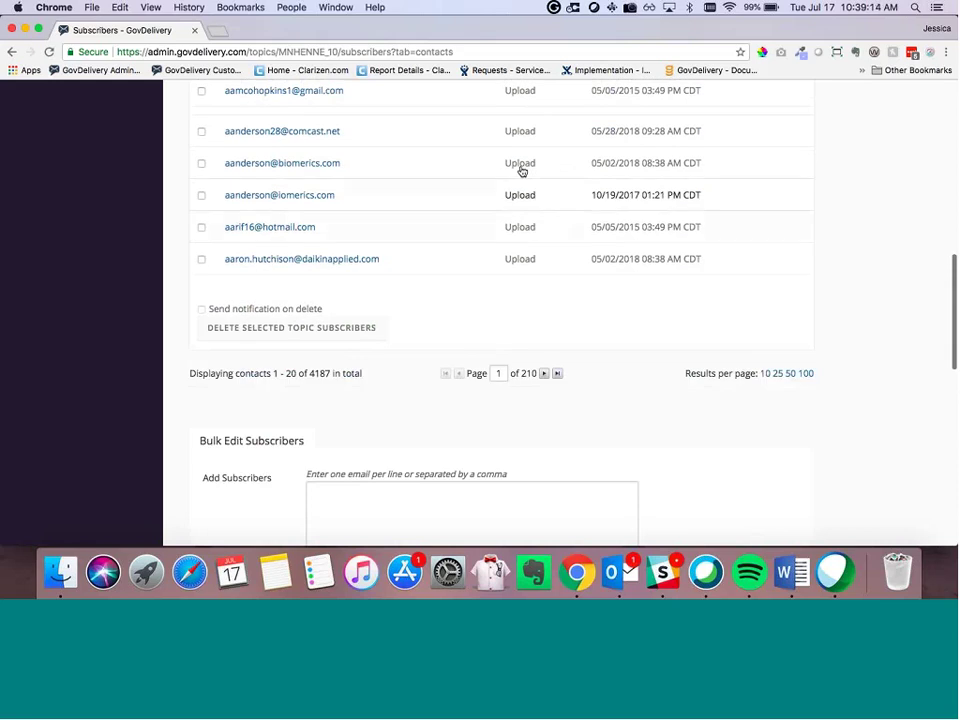
scroll(506, 212, up, 3)
scroll(506, 212, up, 5)
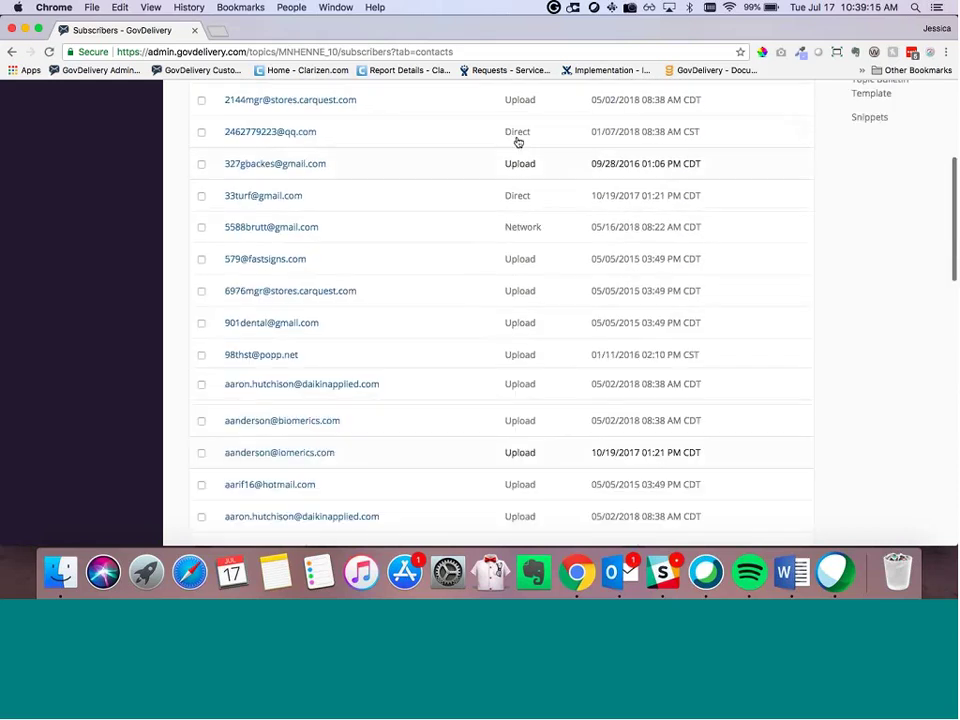
scroll(379, 274, down, 10)
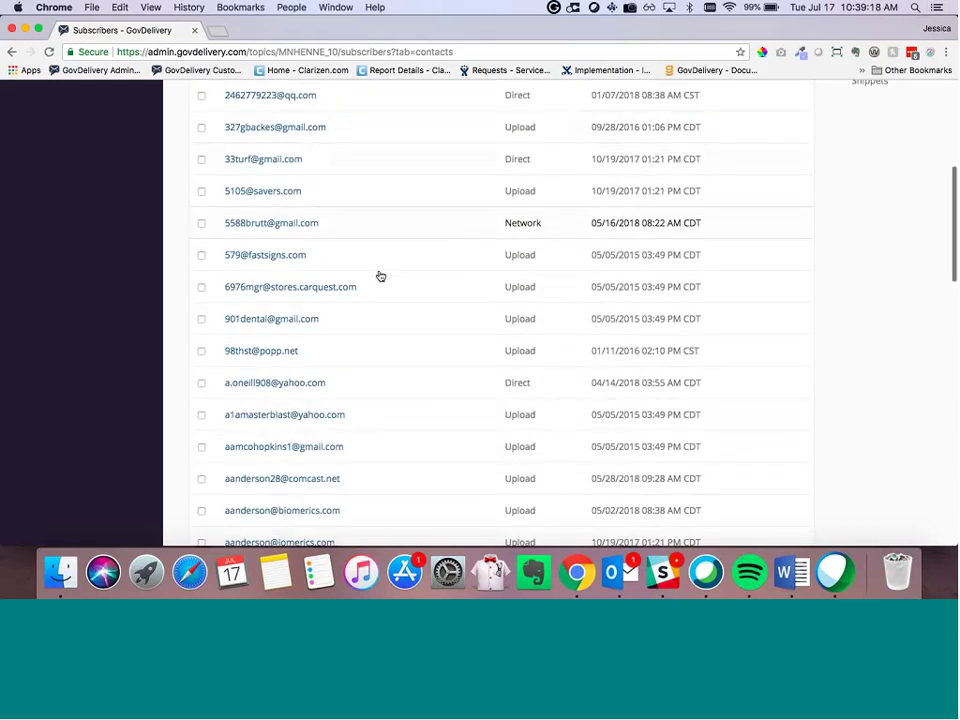
scroll(446, 317, down, 1)
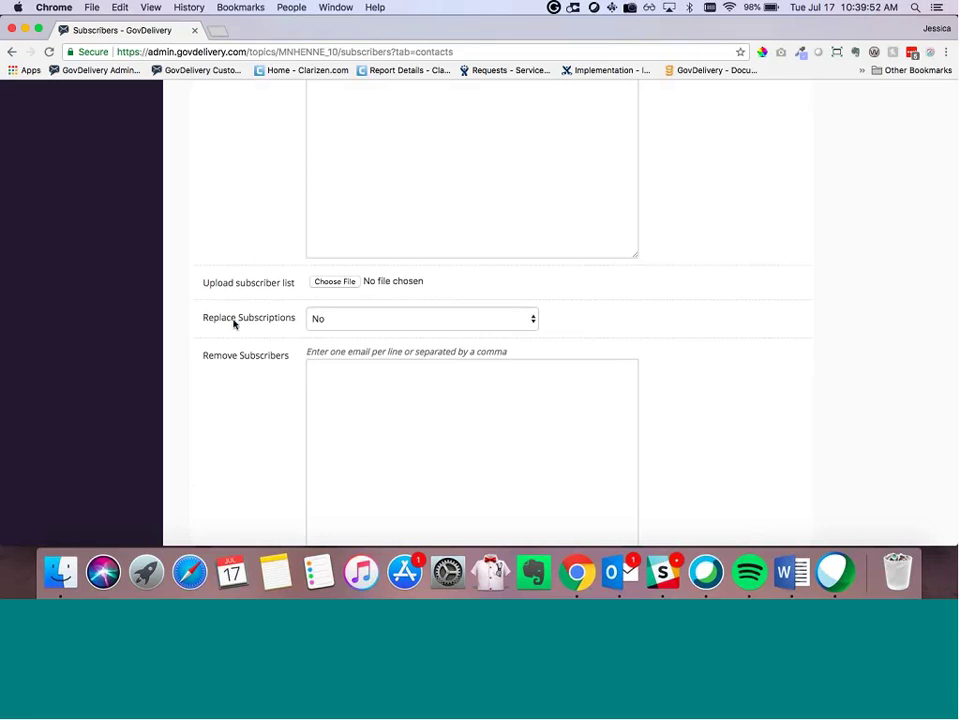
scroll(233, 323, up, 10)
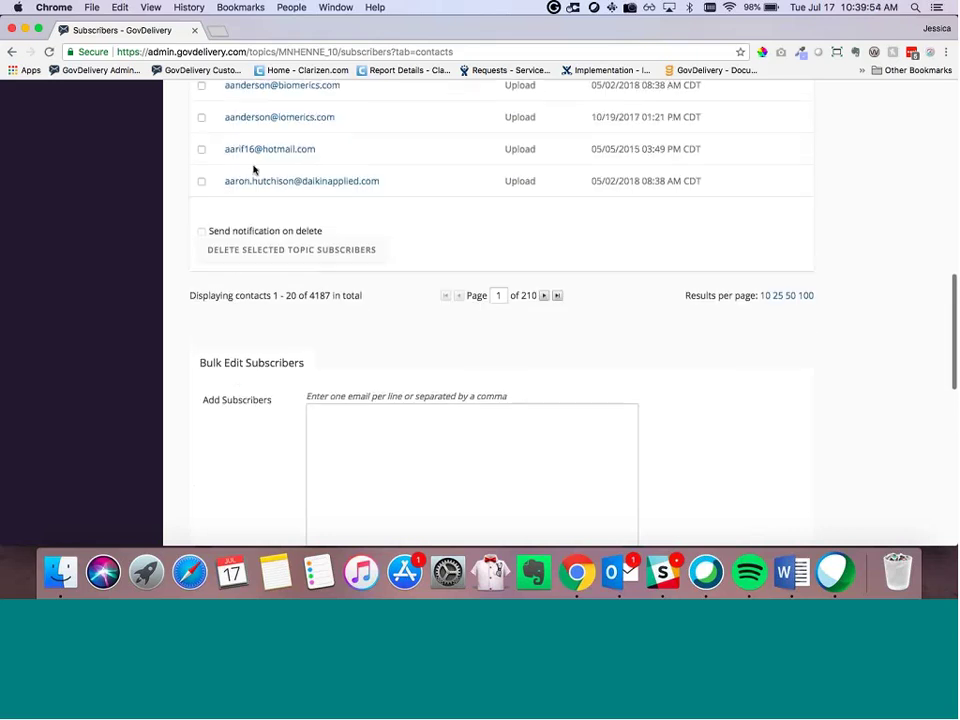
scroll(225, 366, down, 3)
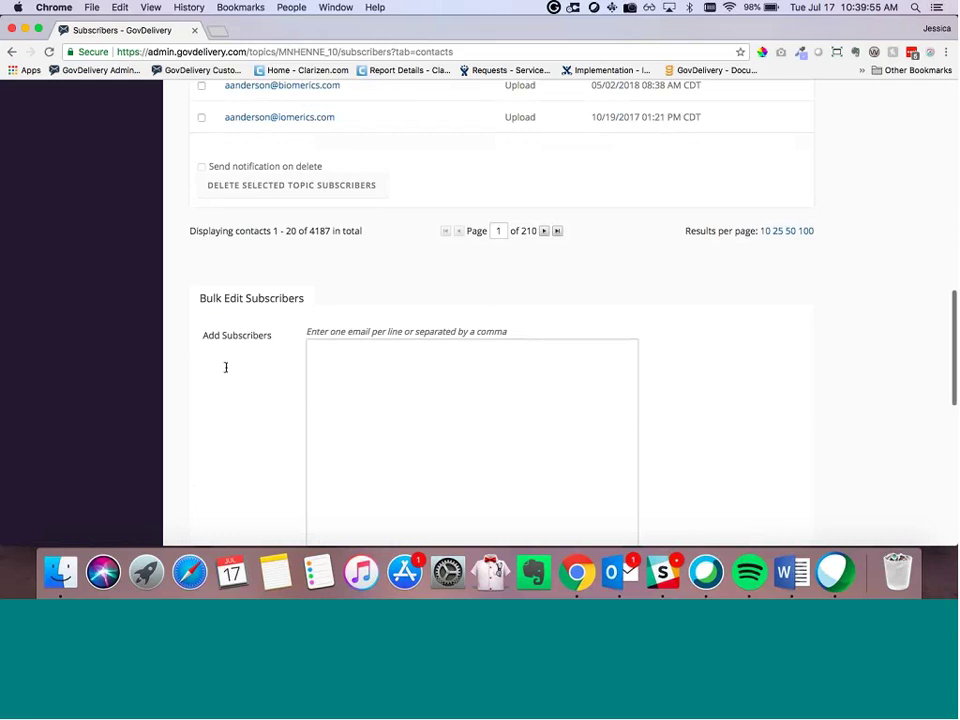
scroll(225, 367, down, 12)
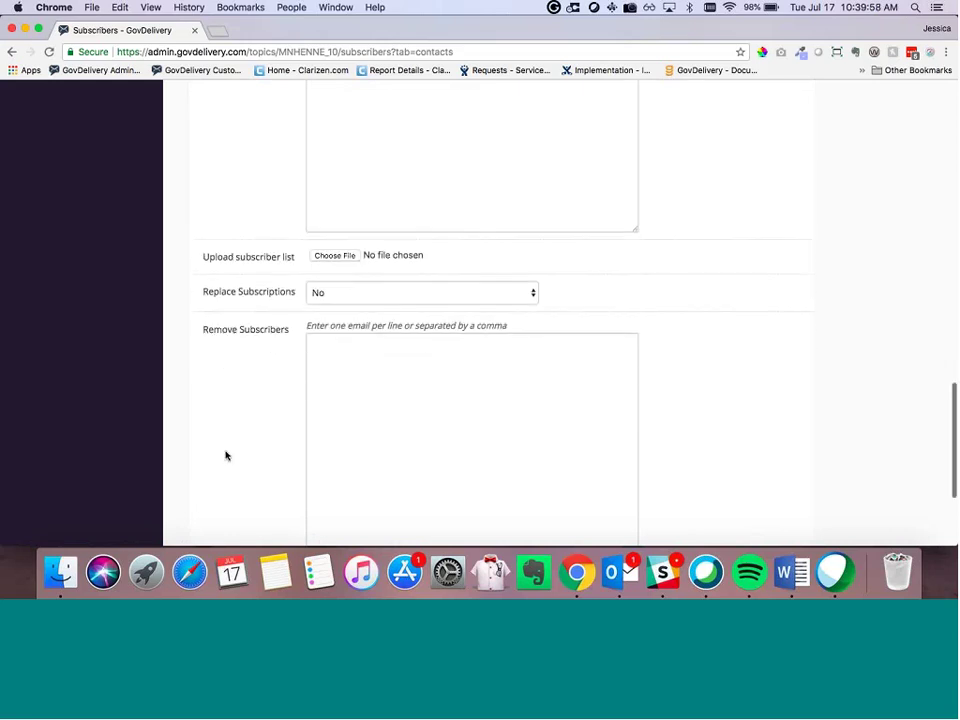
scroll(225, 456, down, 3)
Step: Point out the Remove Subscribers box where addresses to remove are entered
click(422, 281)
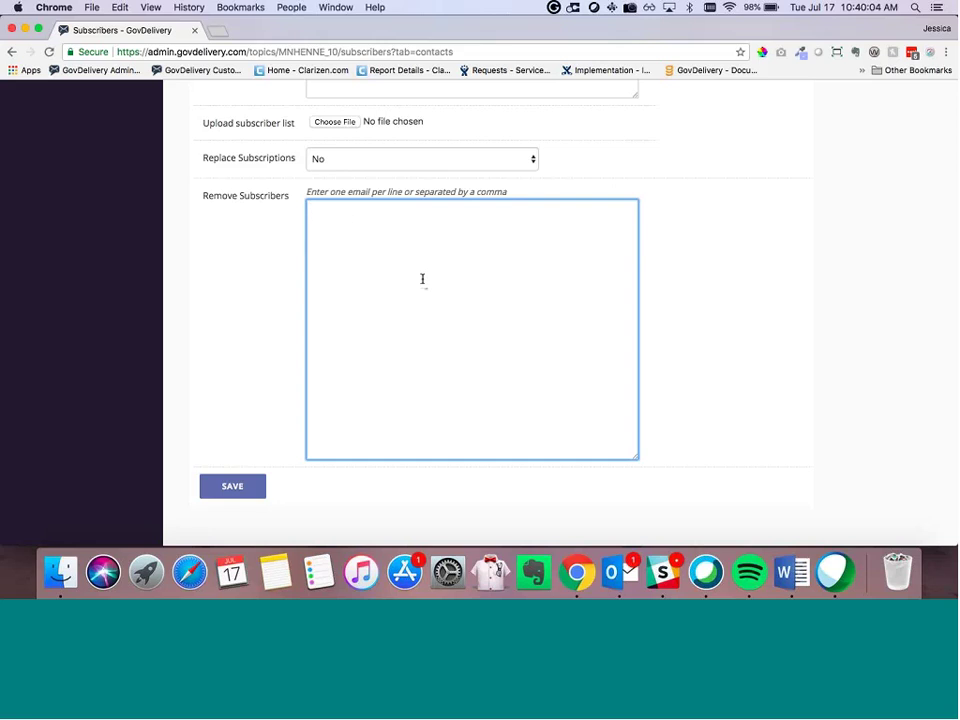
scroll(400, 260, up, 2)
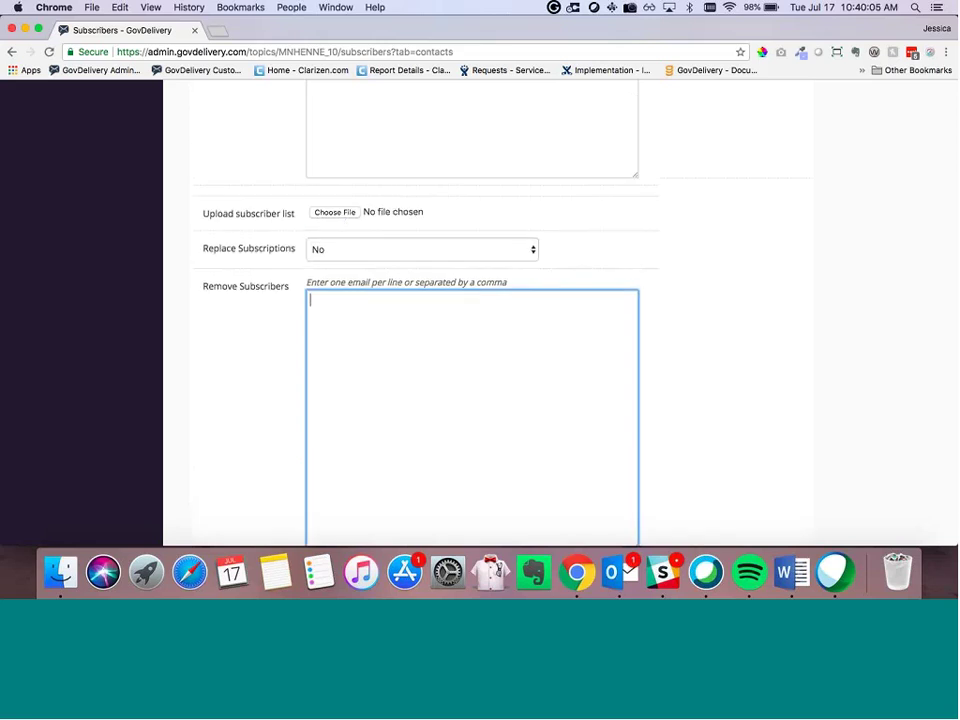
scroll(416, 330, down, 2)
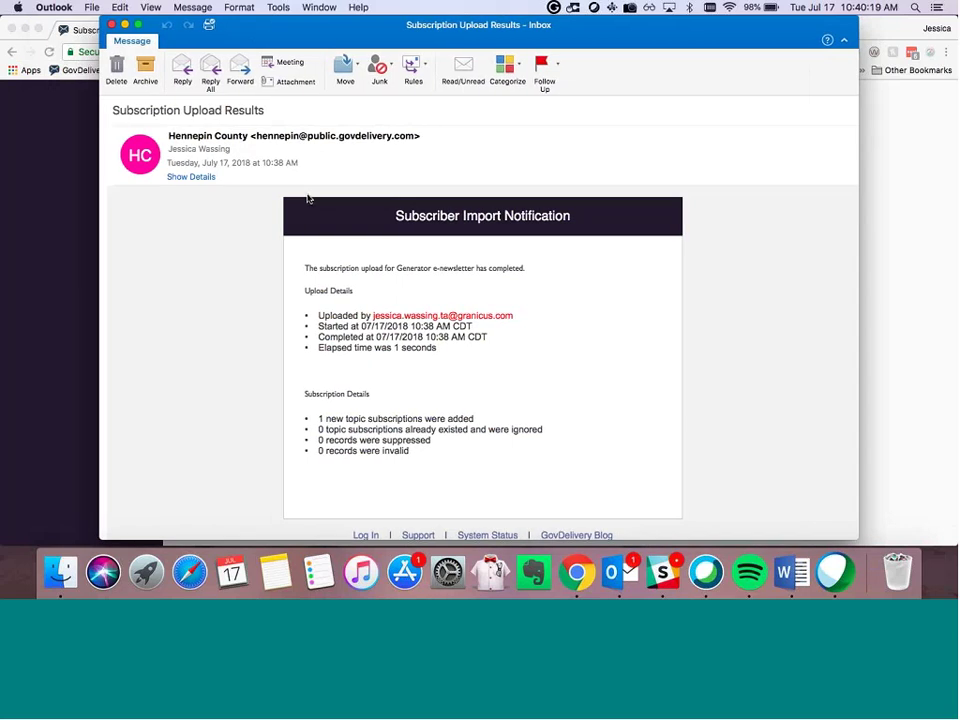
Step: Review the upload report's 1 new subscription and suppressed/invalid counts, then return to the subscribers page
scroll(340, 280, down, 1)
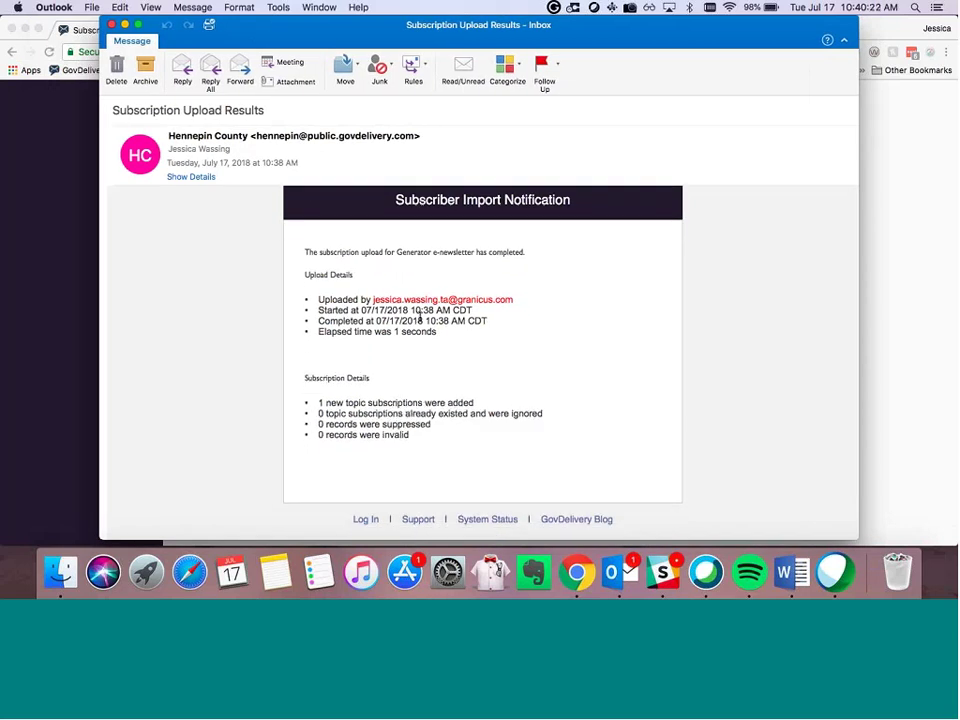
scroll(415, 343, down, 4)
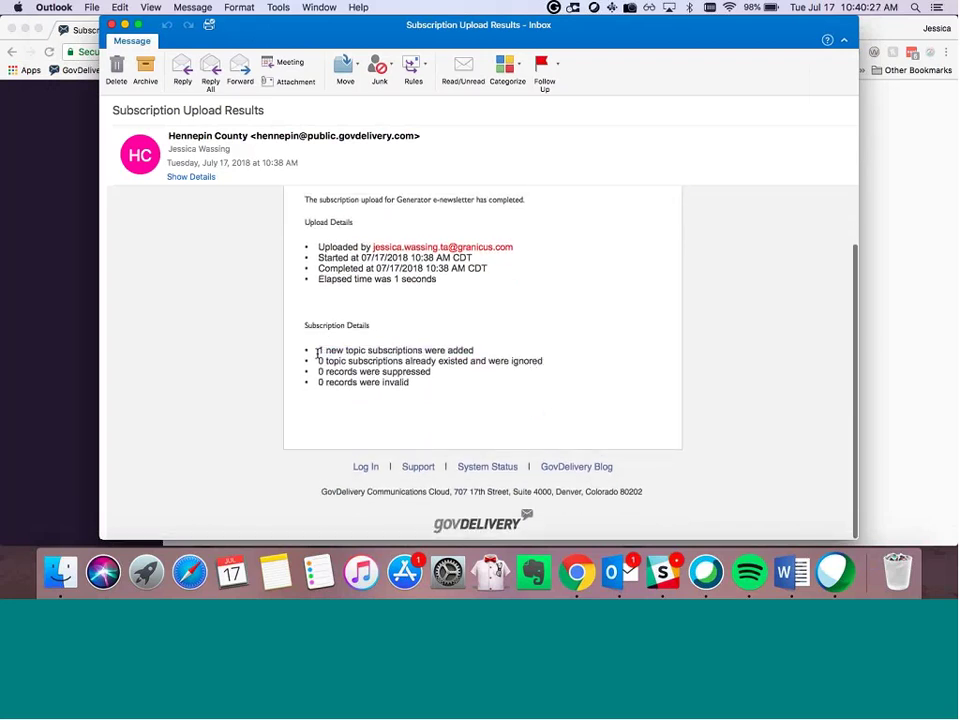
drag(317, 351, 506, 352)
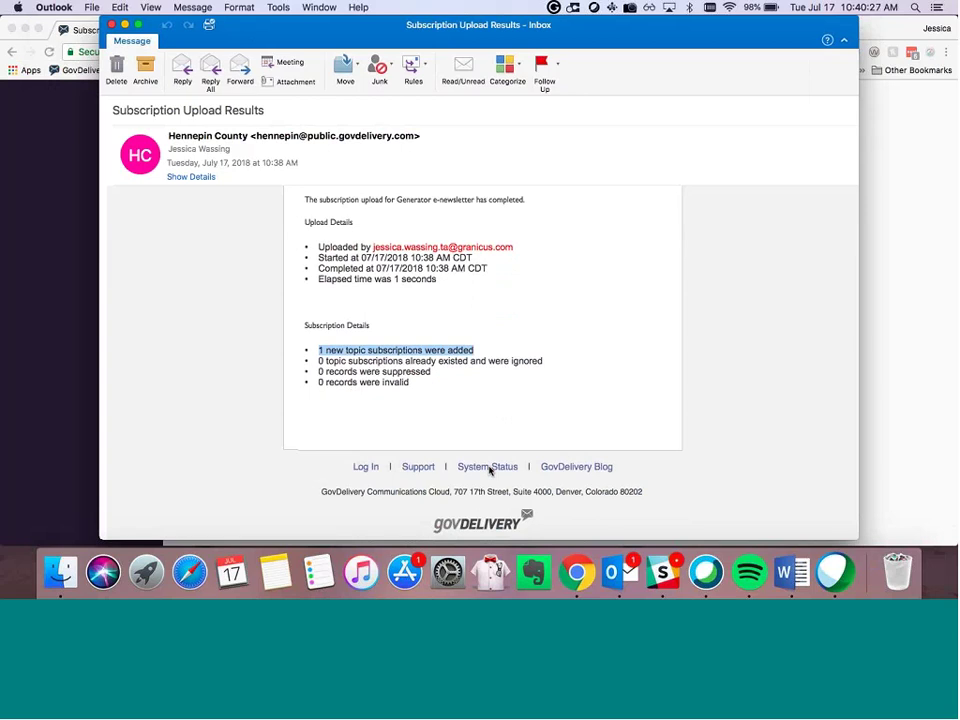
click(347, 430)
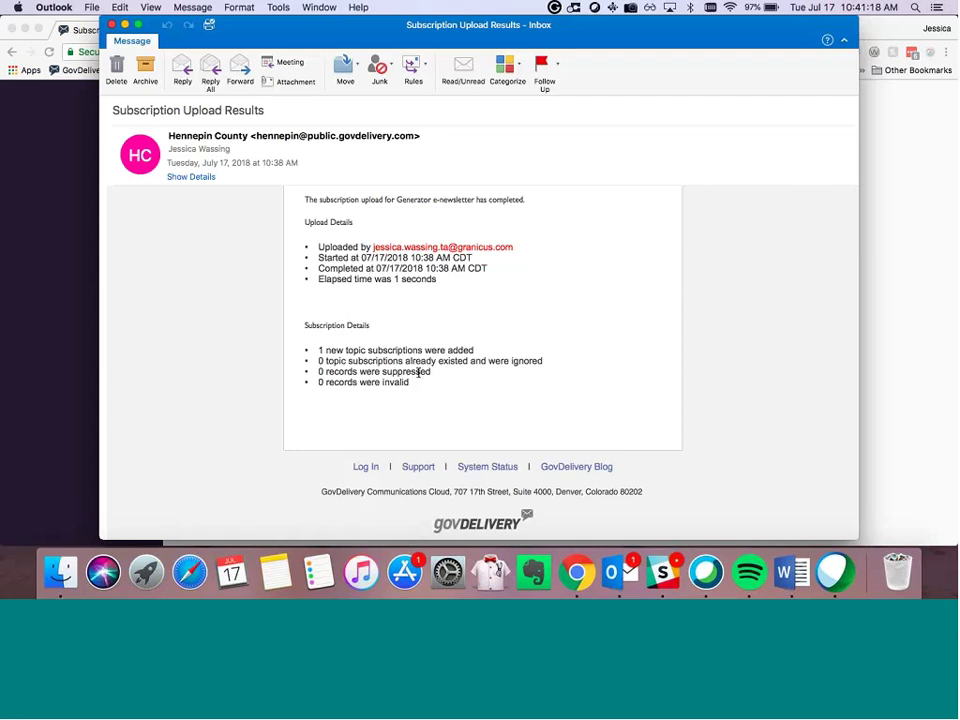
drag(313, 373, 410, 382)
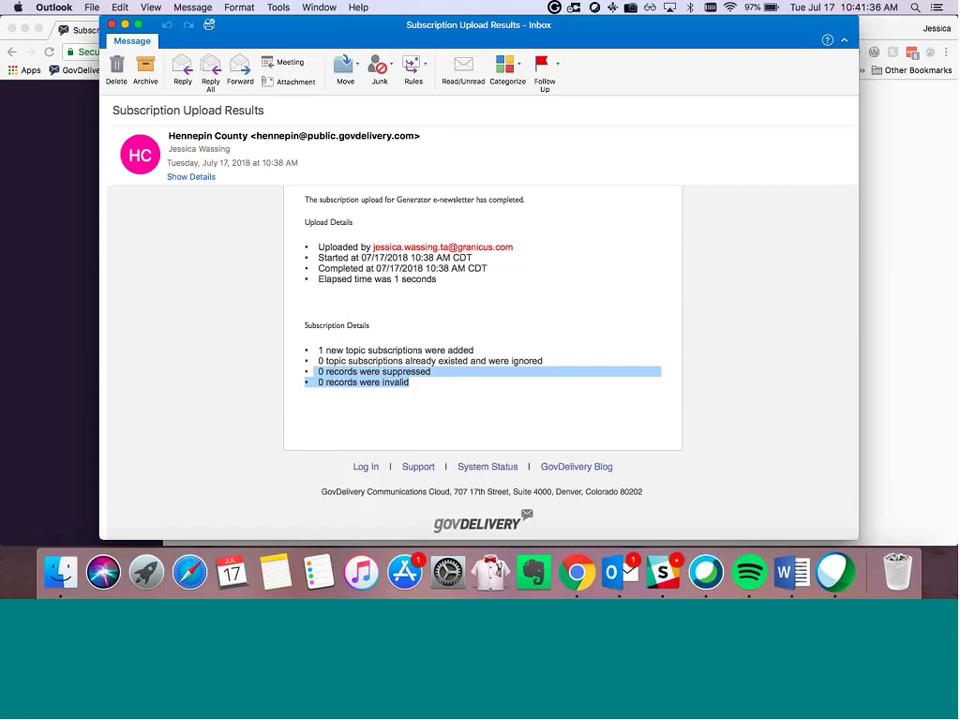
click(52, 135)
scroll(52, 135, up, 6)
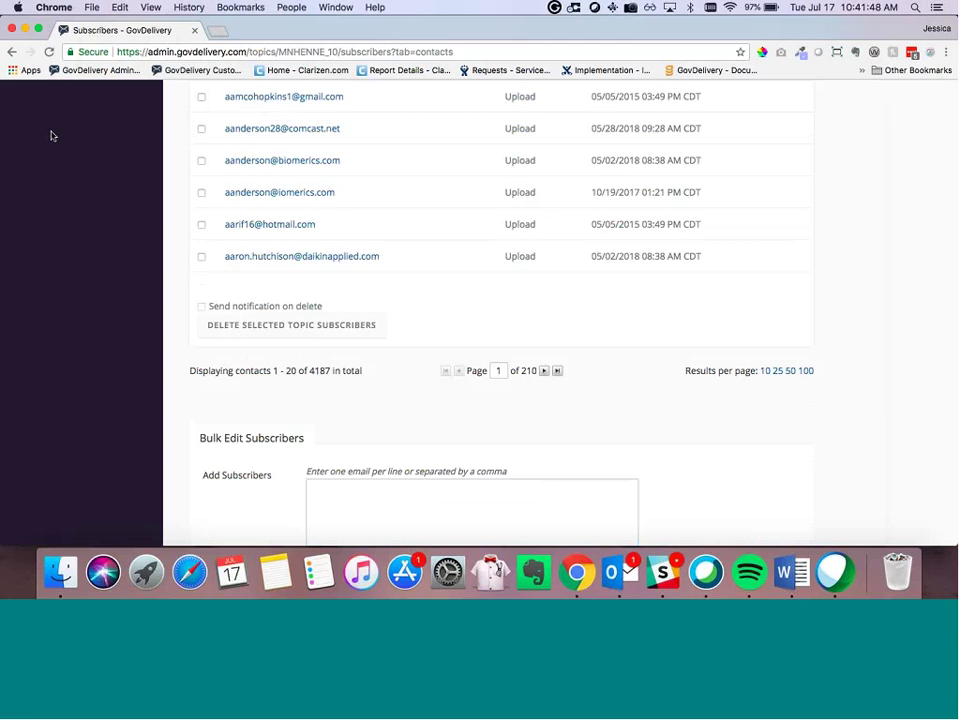
scroll(120, 165, up, 2)
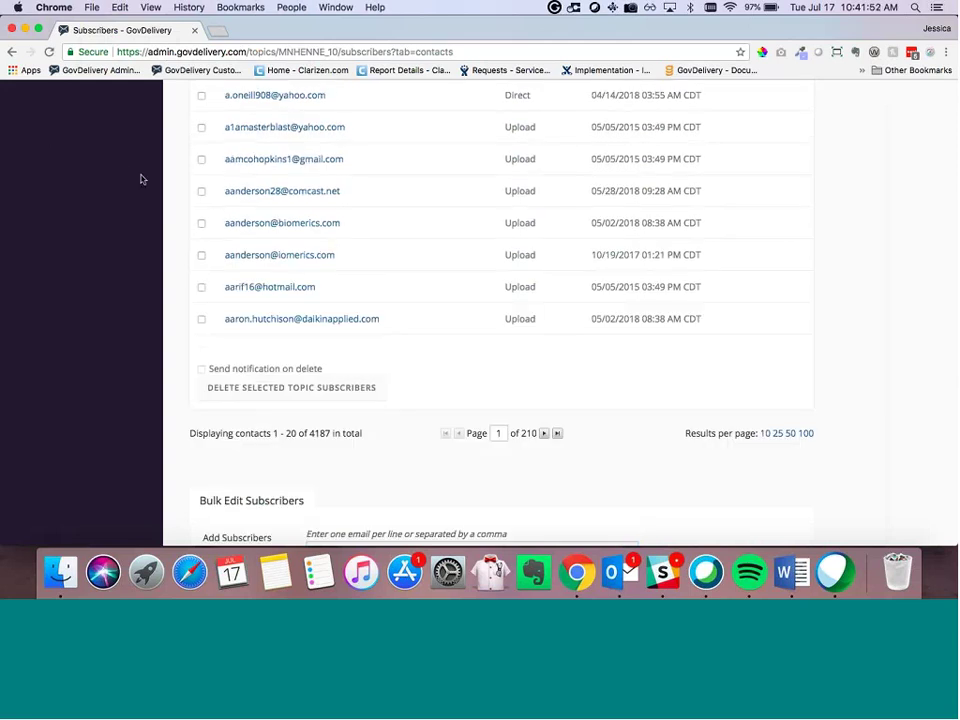
scroll(142, 179, down, 5)
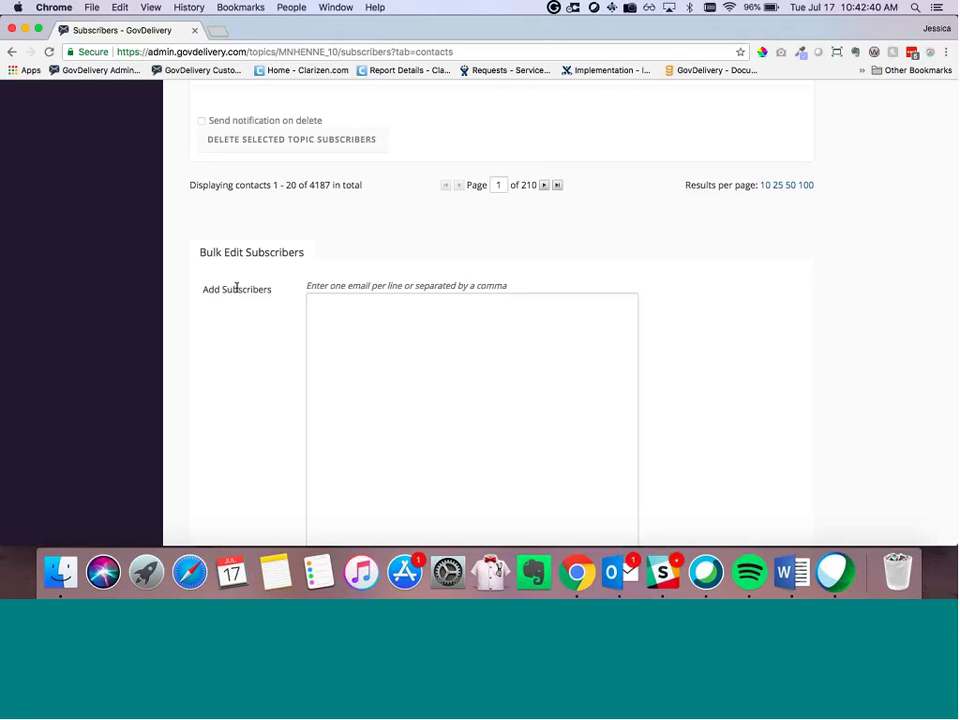
scroll(236, 289, up, 10)
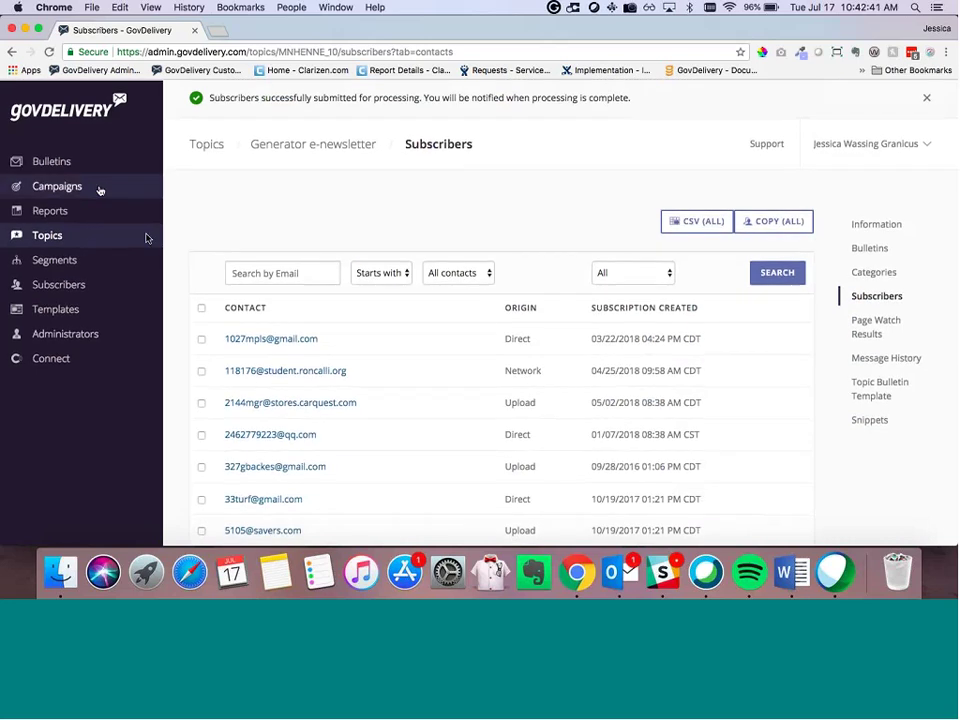
click(53, 163)
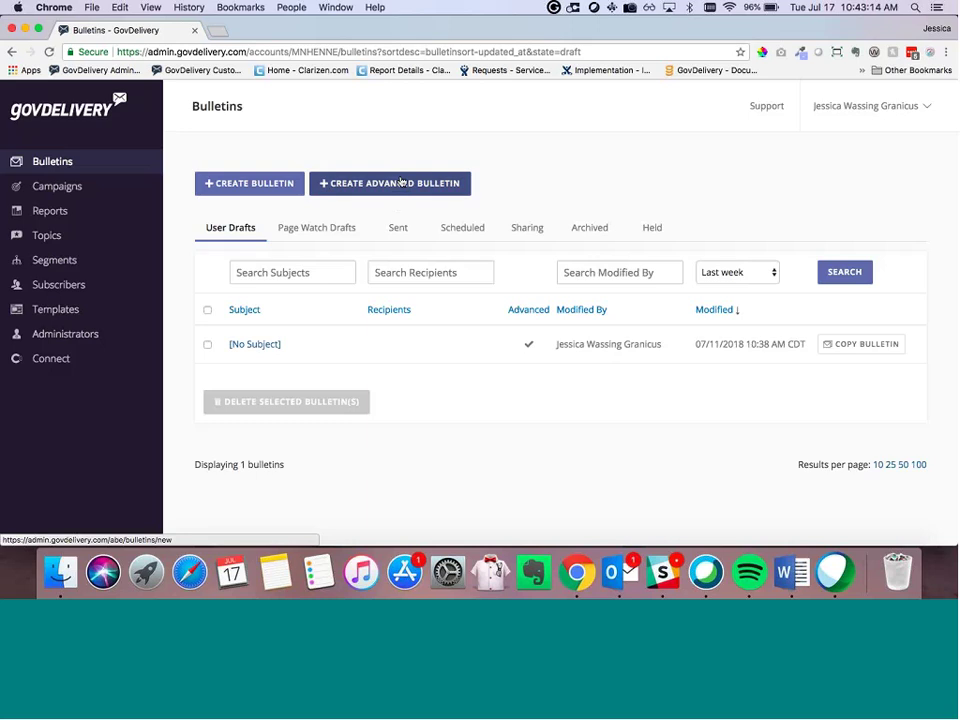
Step: Start a new advanced bulletin and look over the three recently used templates
click(400, 182)
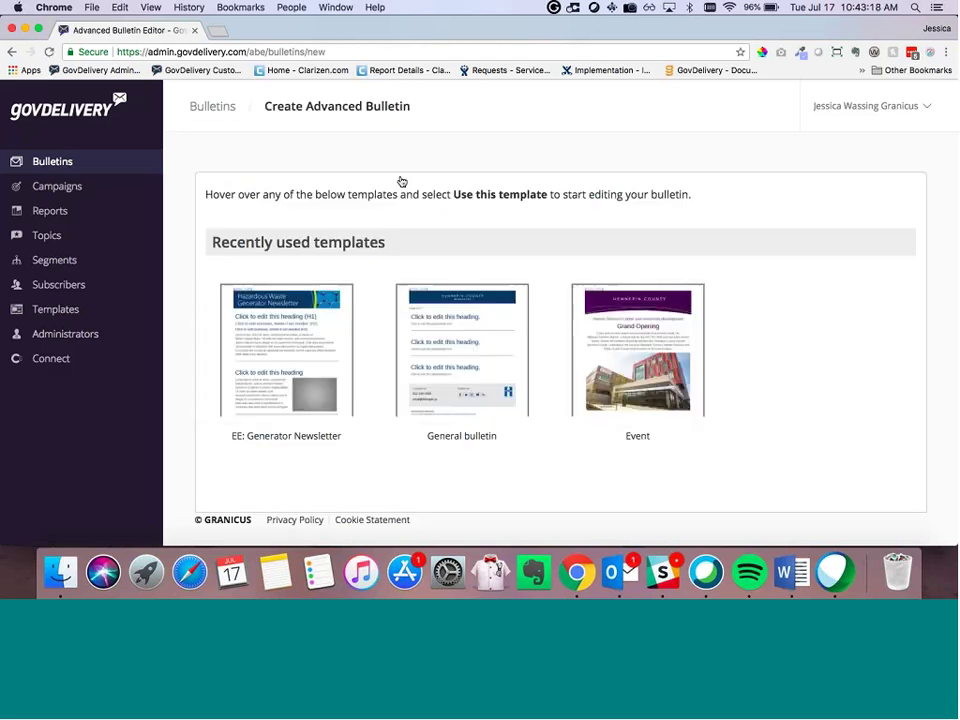
scroll(400, 182, down, 3)
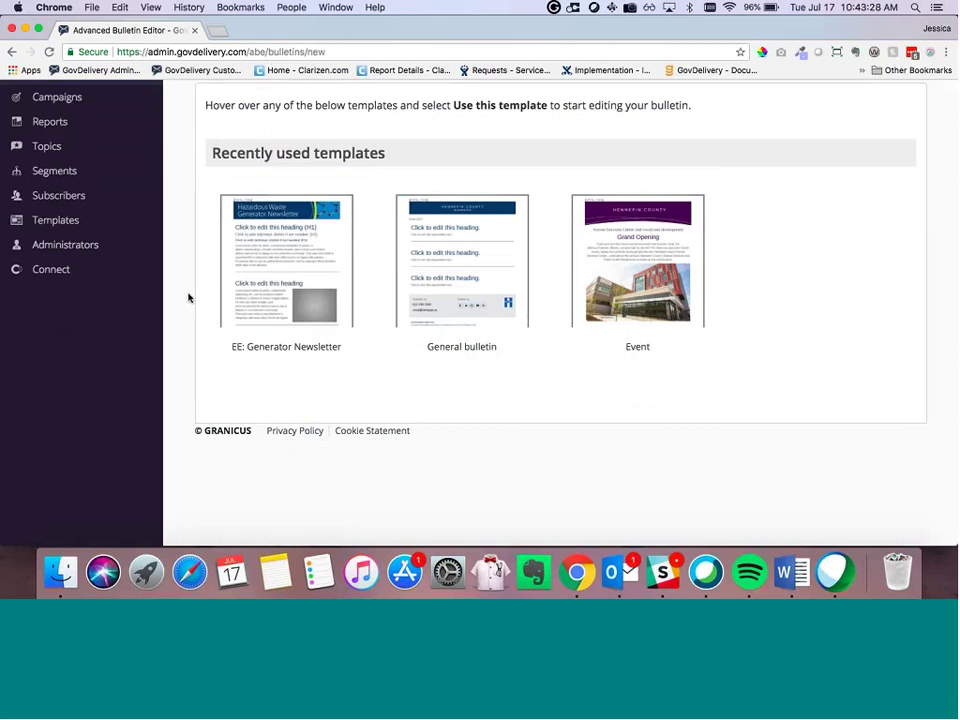
scroll(190, 293, down, 1)
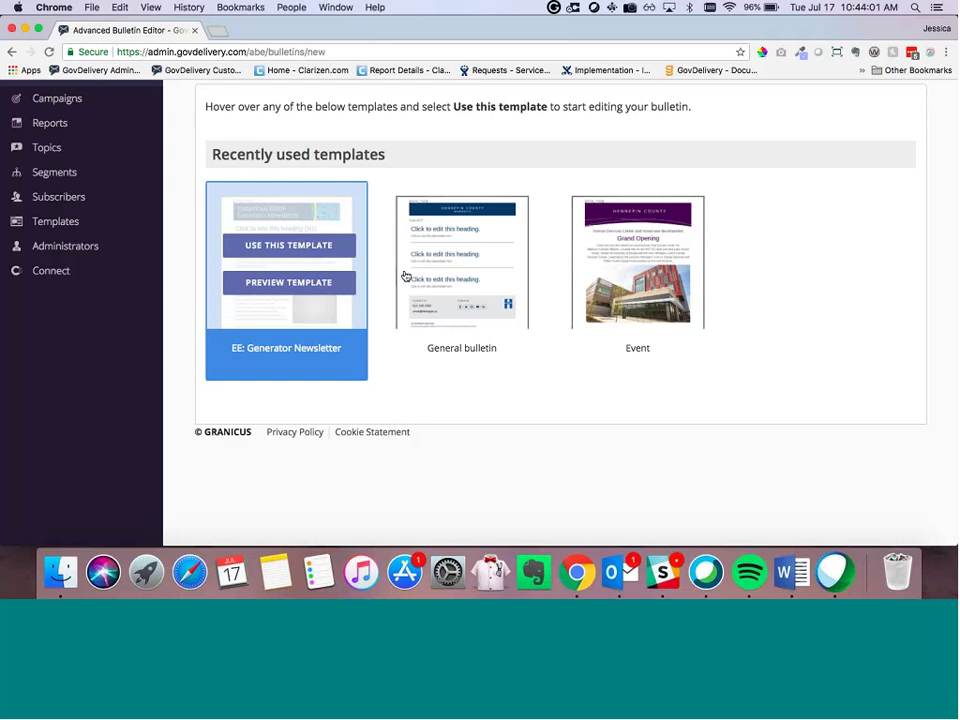
mouse_move(405, 276)
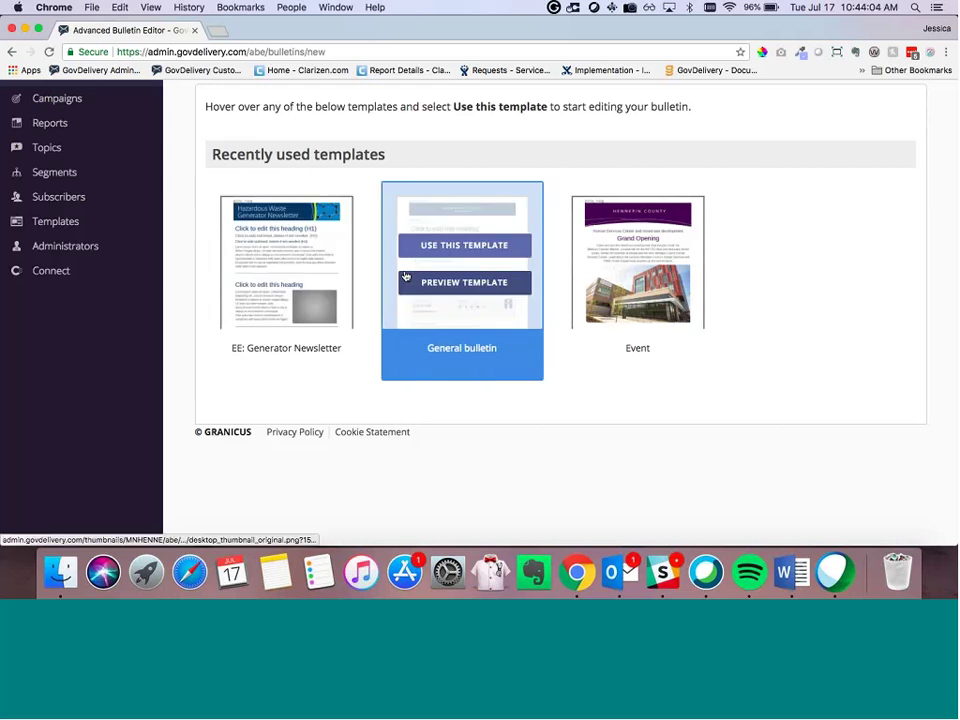
mouse_move(338, 338)
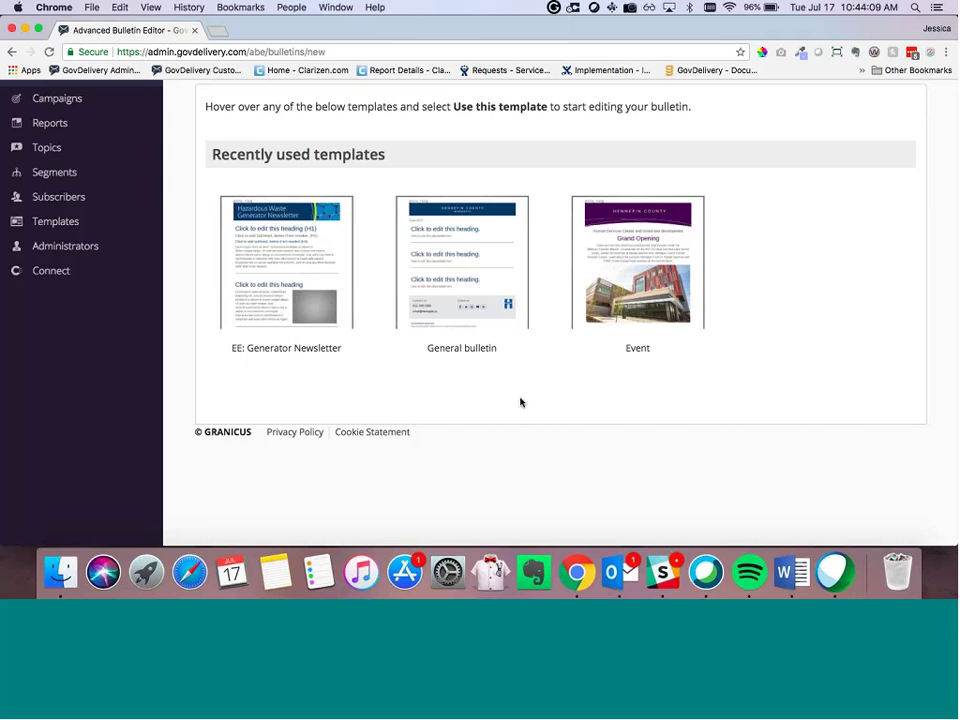
mouse_move(468, 252)
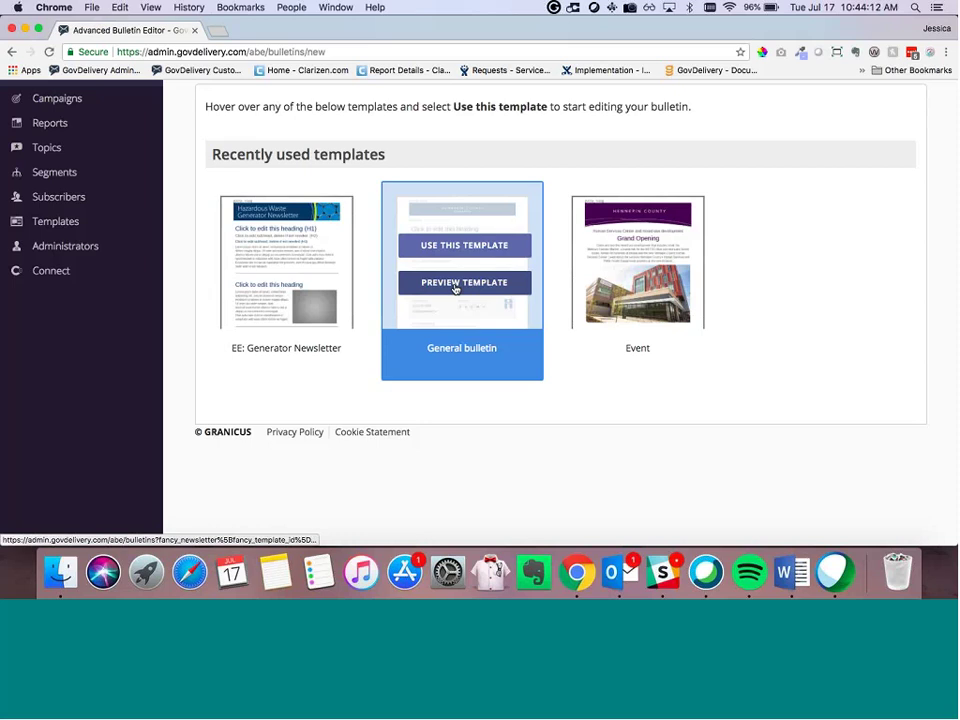
click(473, 284)
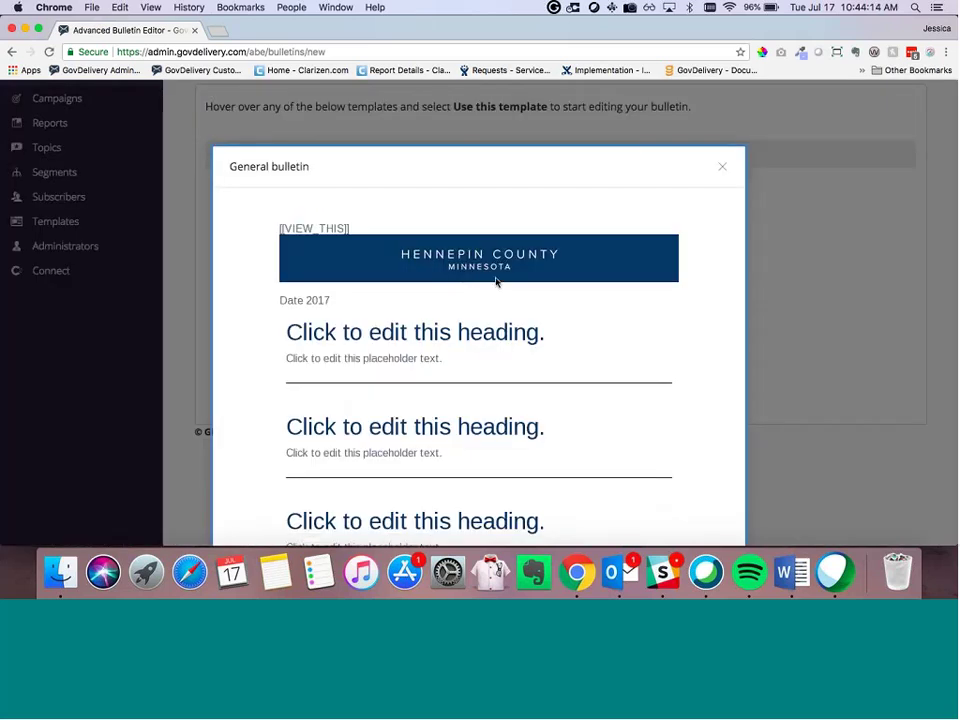
scroll(497, 279, down, 2)
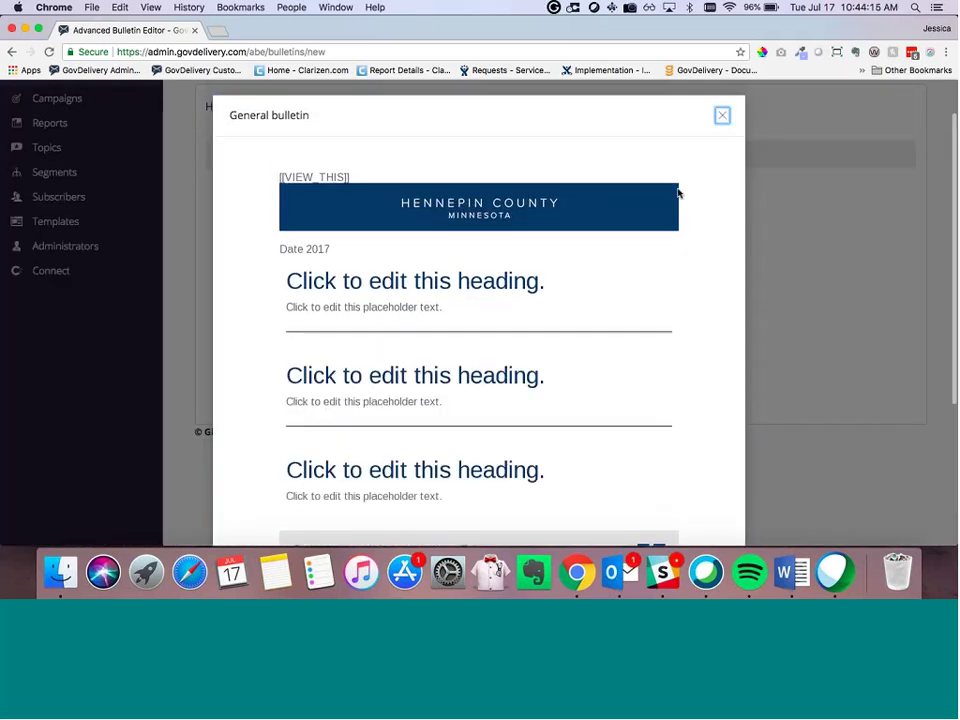
click(722, 113)
click(611, 282)
scroll(609, 284, down, 10)
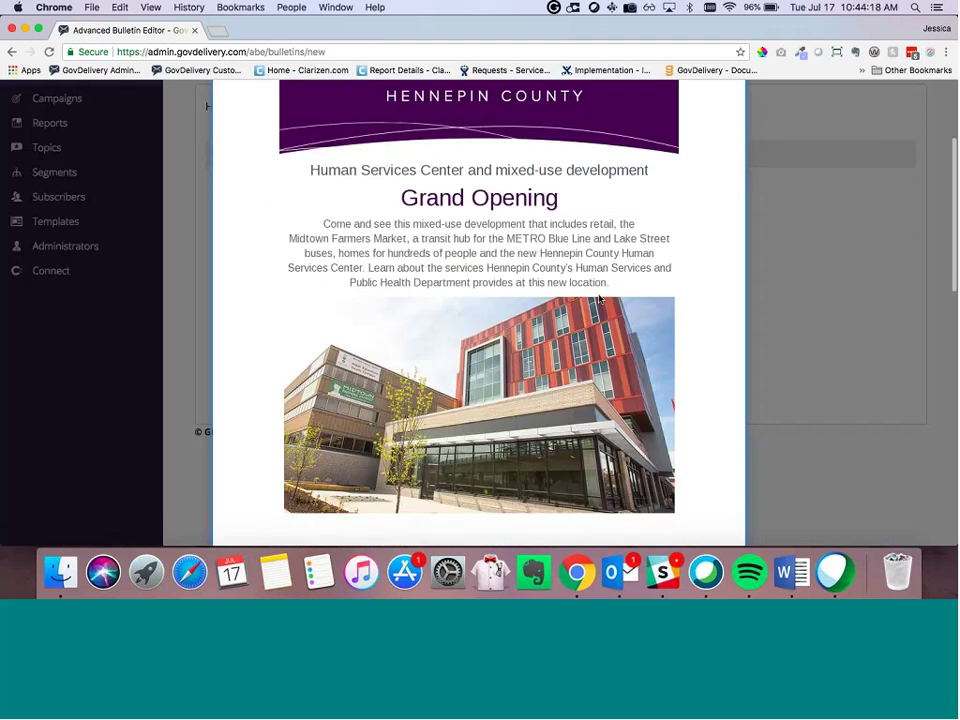
scroll(599, 299, down, 3)
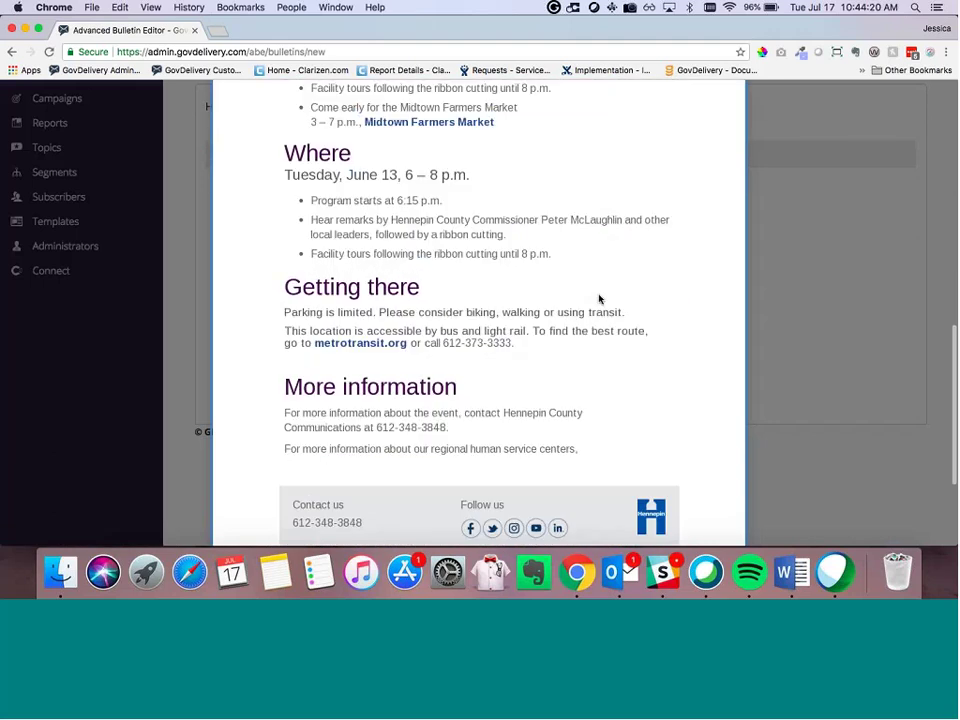
scroll(614, 281, up, 5)
scroll(700, 150, up, 5)
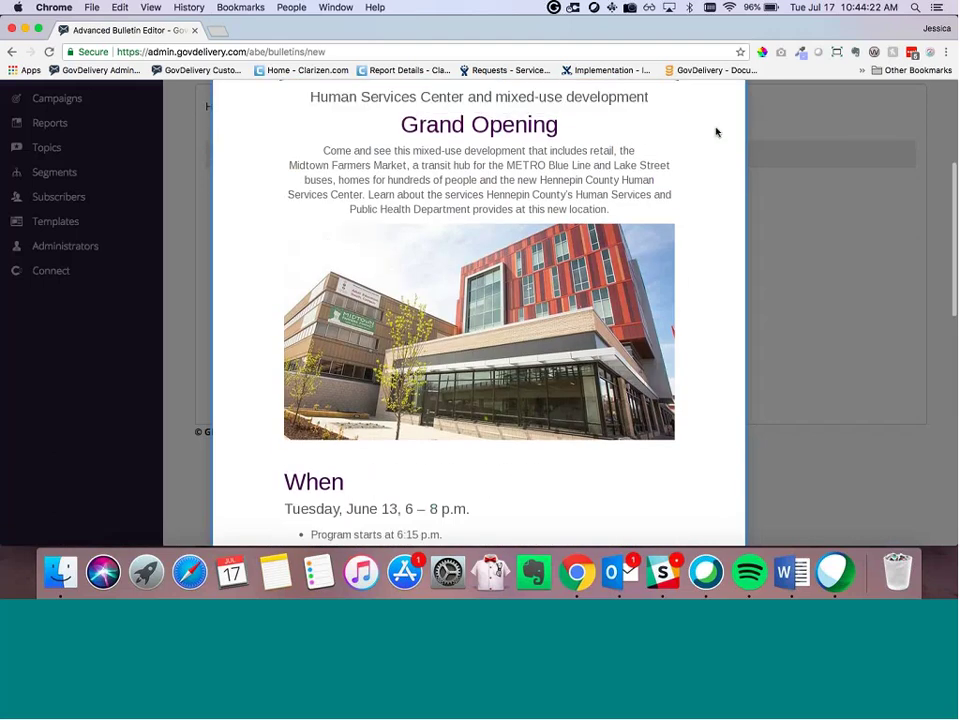
scroll(714, 128, up, 3)
scroll(712, 140, up, 2)
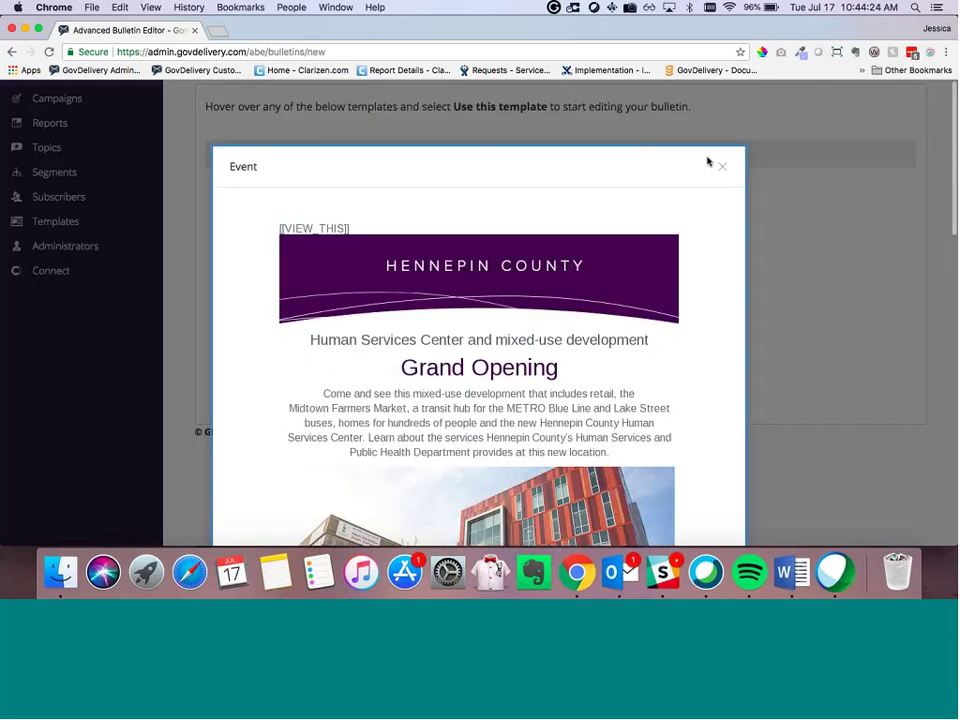
click(722, 163)
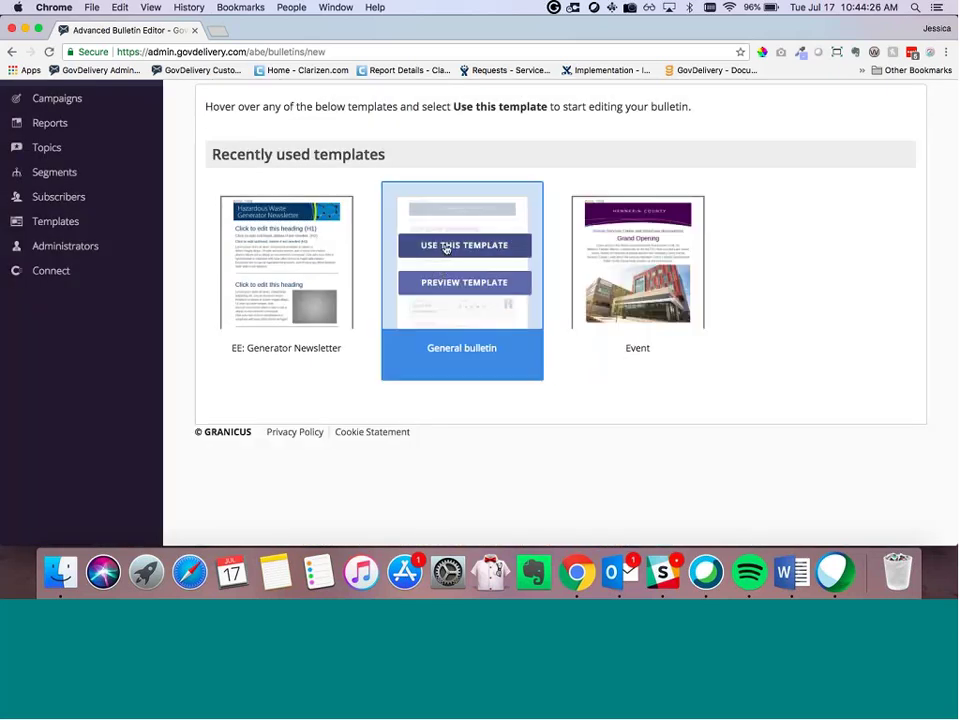
Step: Create an advanced bulletin draft from the General bulletin template and scroll through it
click(446, 248)
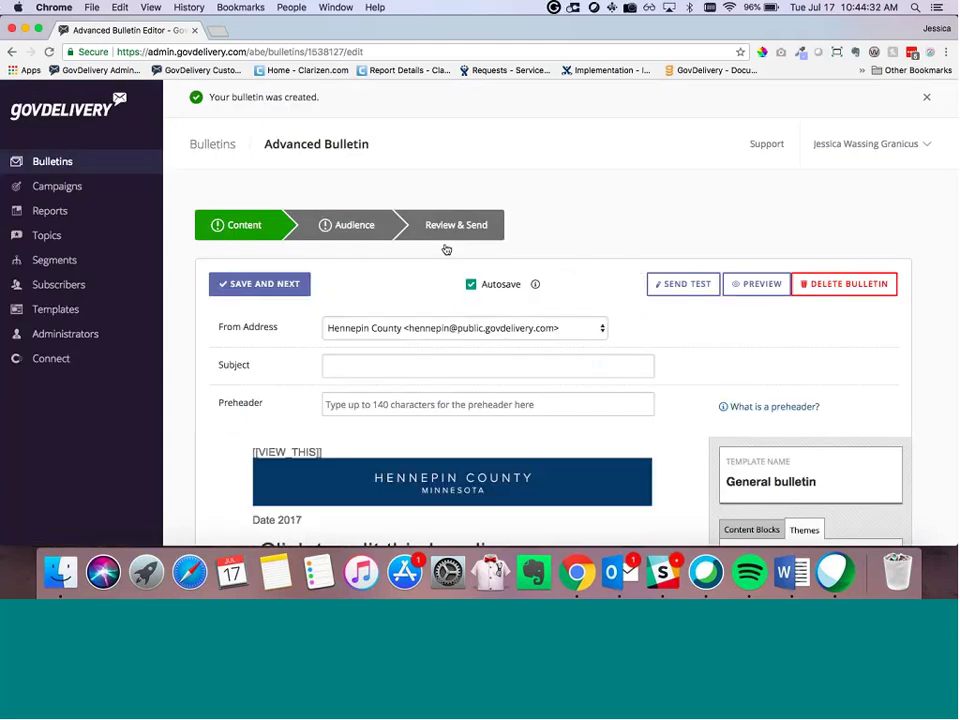
scroll(194, 289, down, 2)
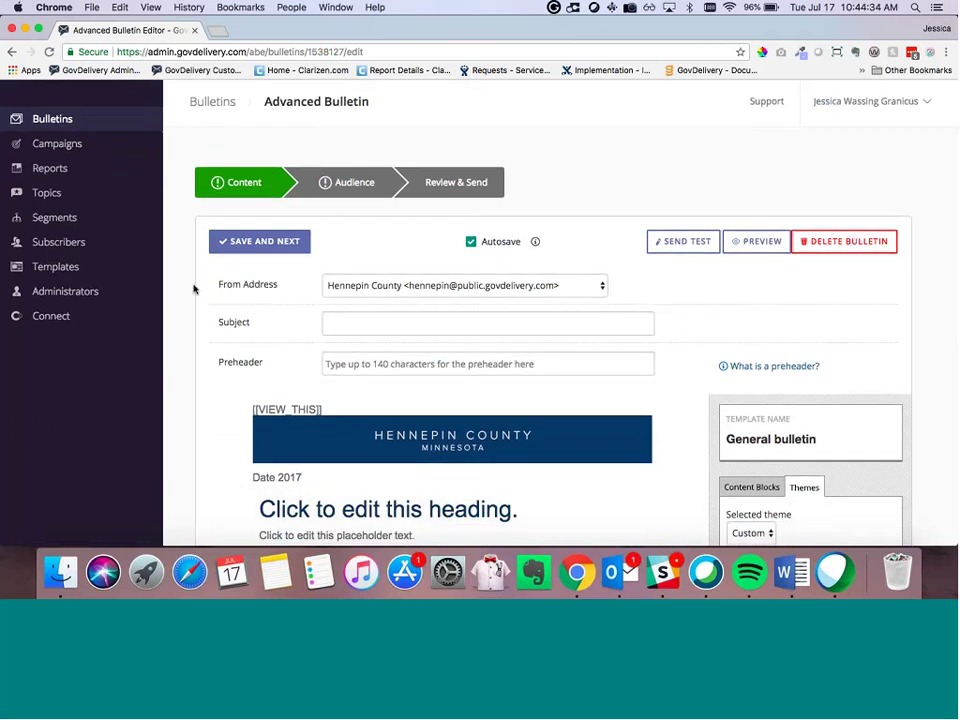
scroll(194, 289, down, 3)
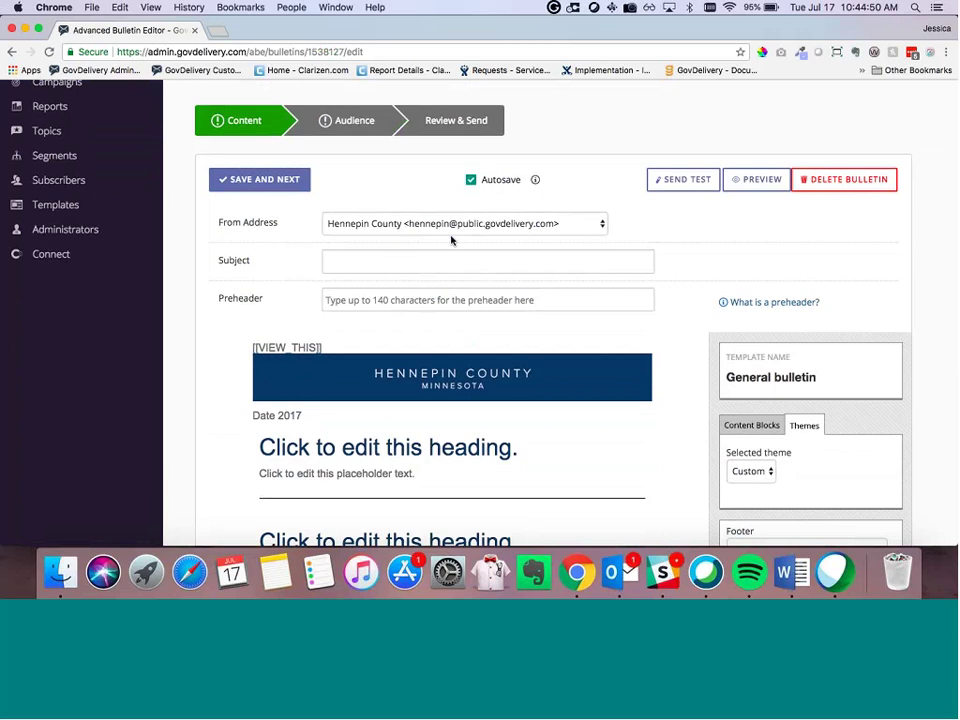
click(489, 222)
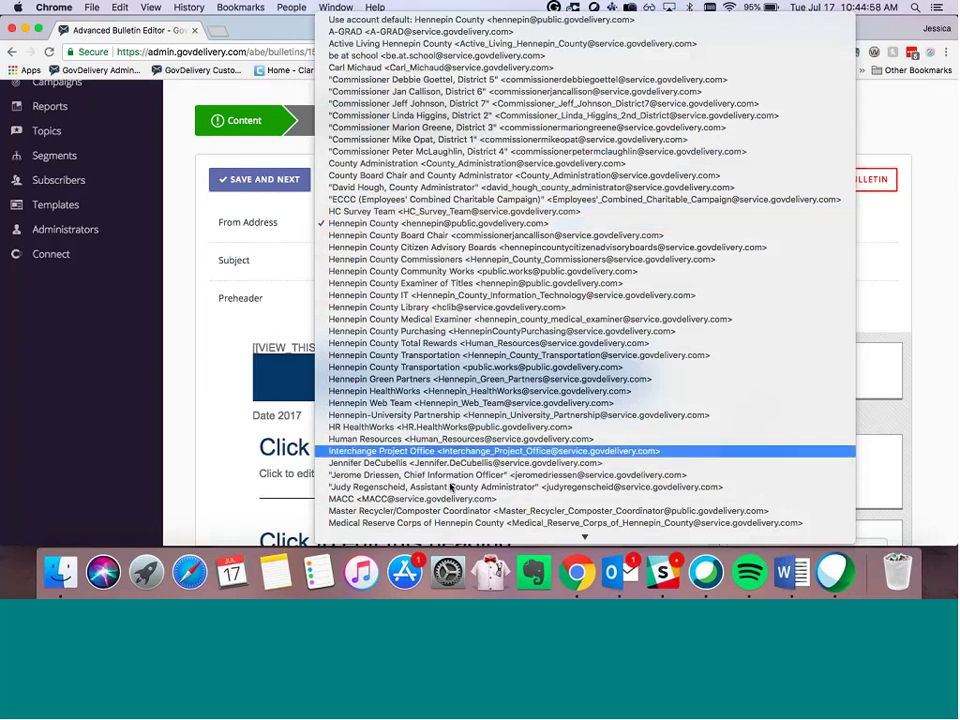
scroll(495, 360, down, 2)
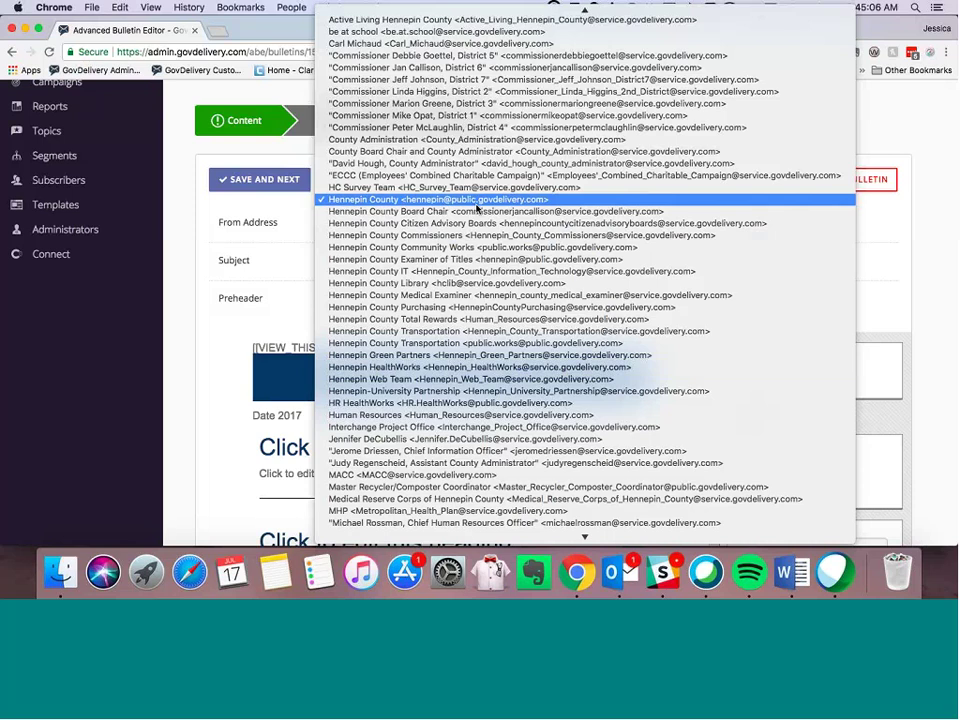
click(477, 203)
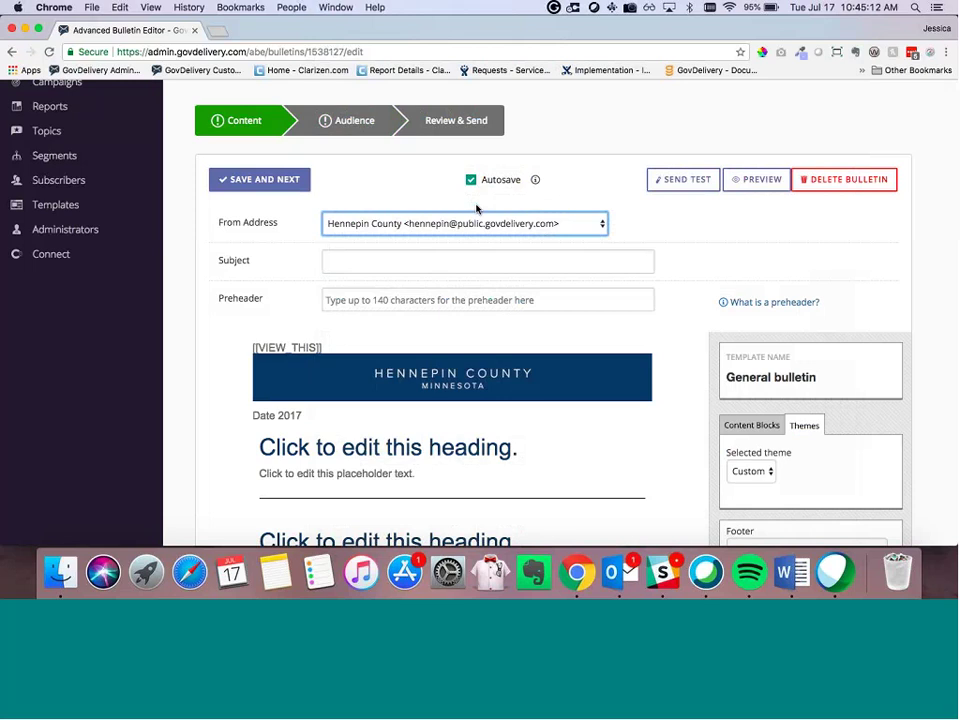
scroll(410, 225, down, 1)
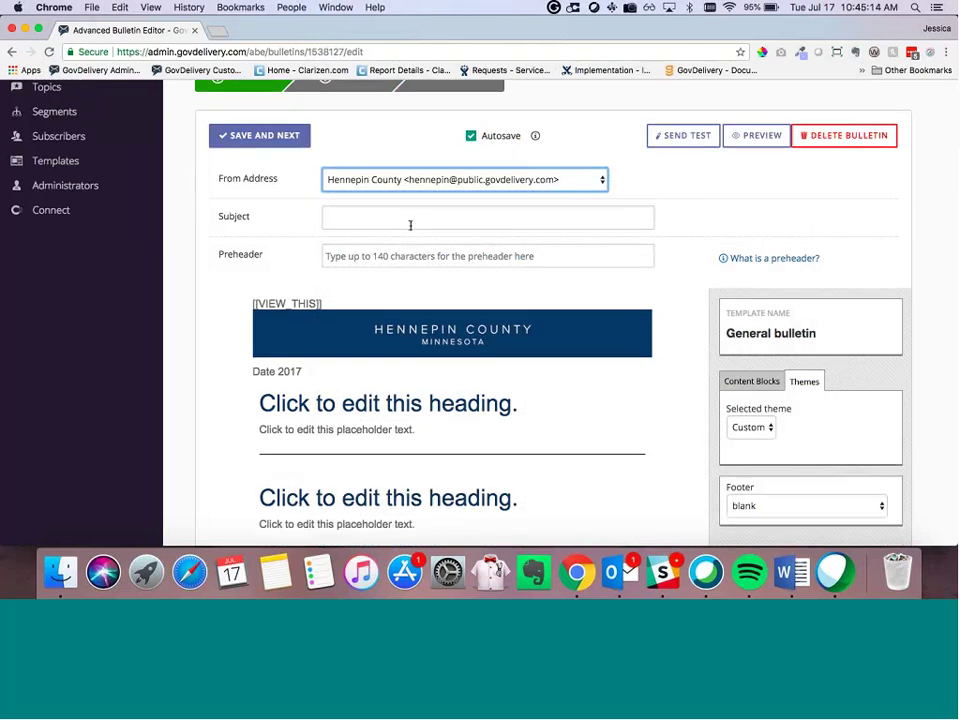
Step: Enter 'Training Test Bulletin' as the bulletin's subject line
click(410, 225)
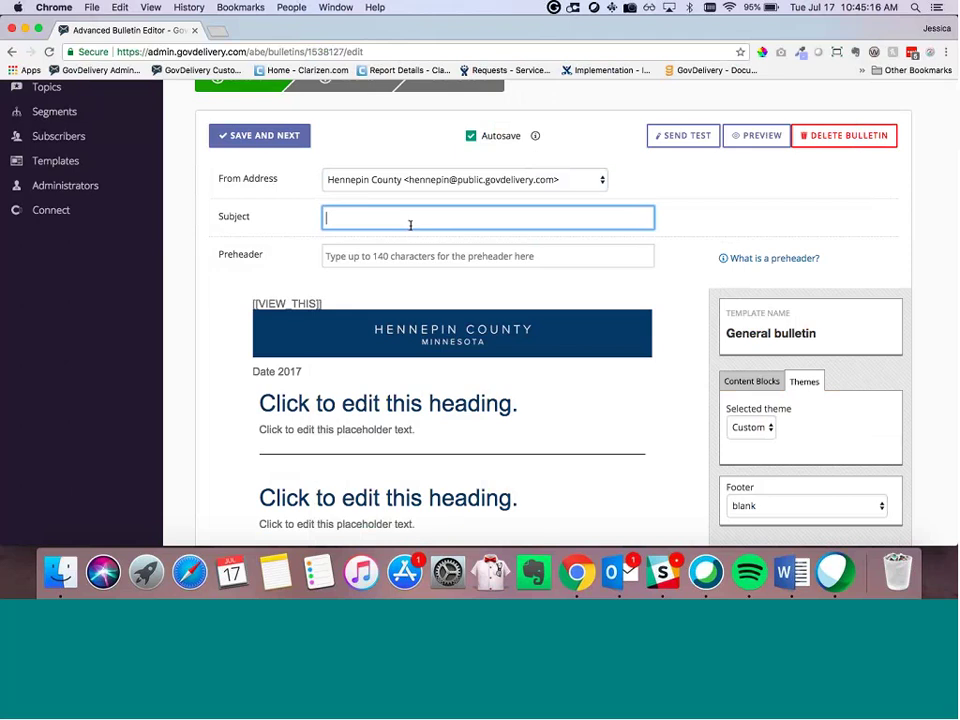
text(Training Test Bulletin)
click(430, 248)
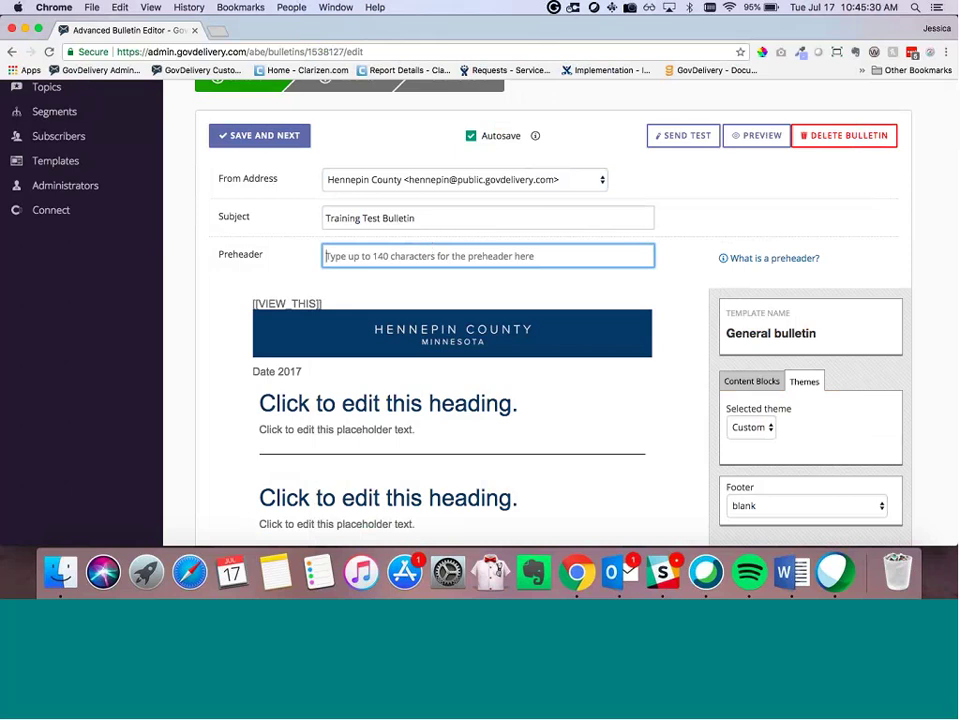
Step: Select the [[VIEW_THIS]] line, then open the bulletin's e-mail preview
mouse_move(765, 263)
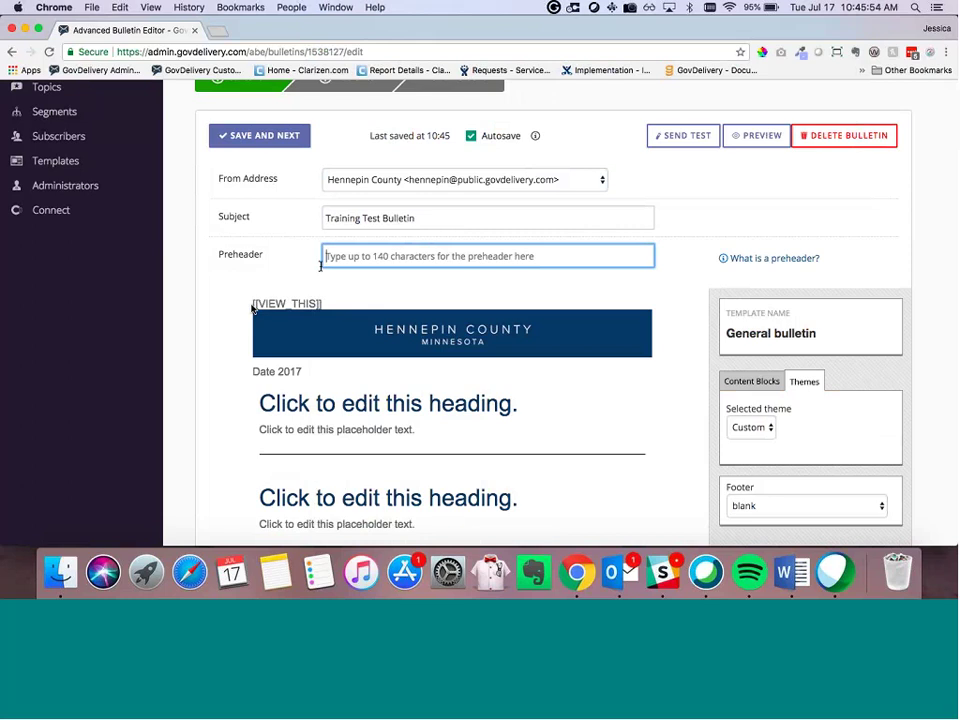
click(332, 307)
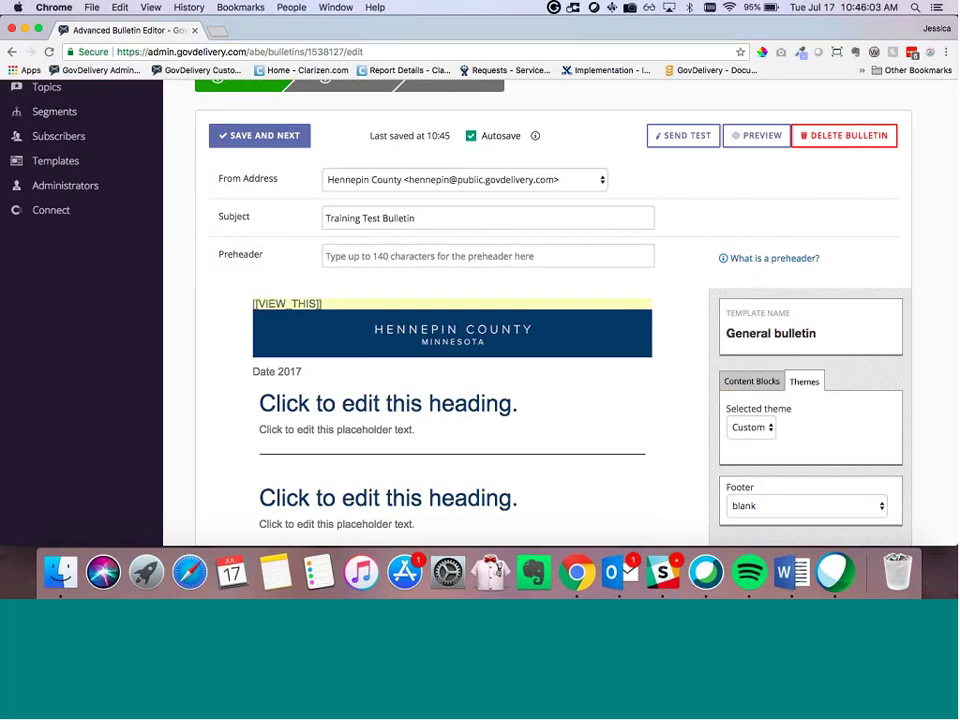
click(757, 135)
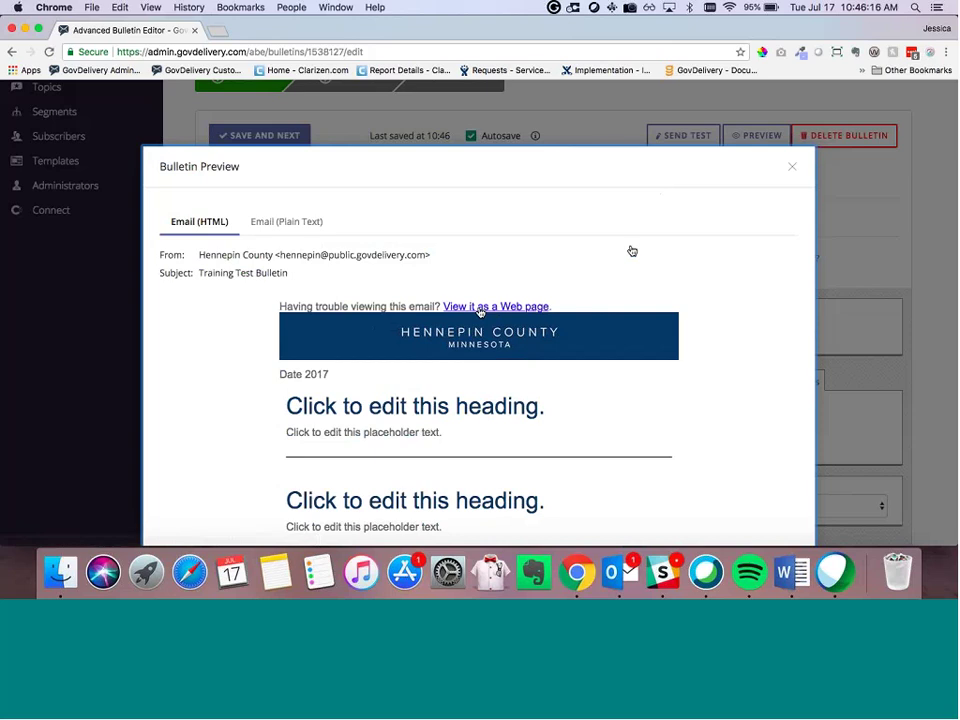
Step: Close the bulletin preview and open the first section's placeholder text in the inline editor
click(792, 167)
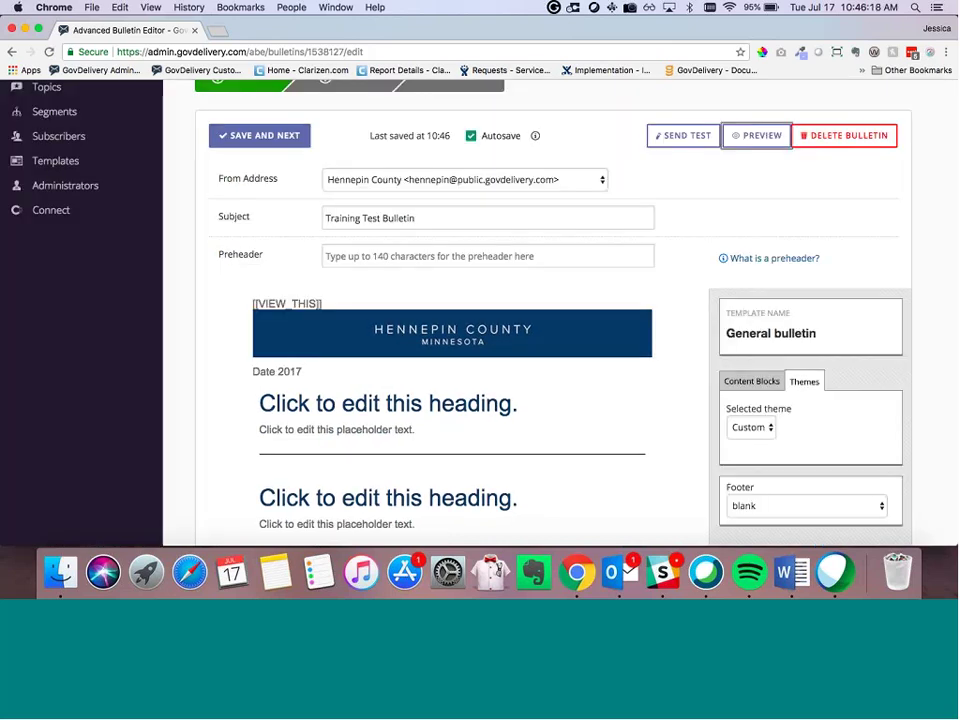
click(356, 255)
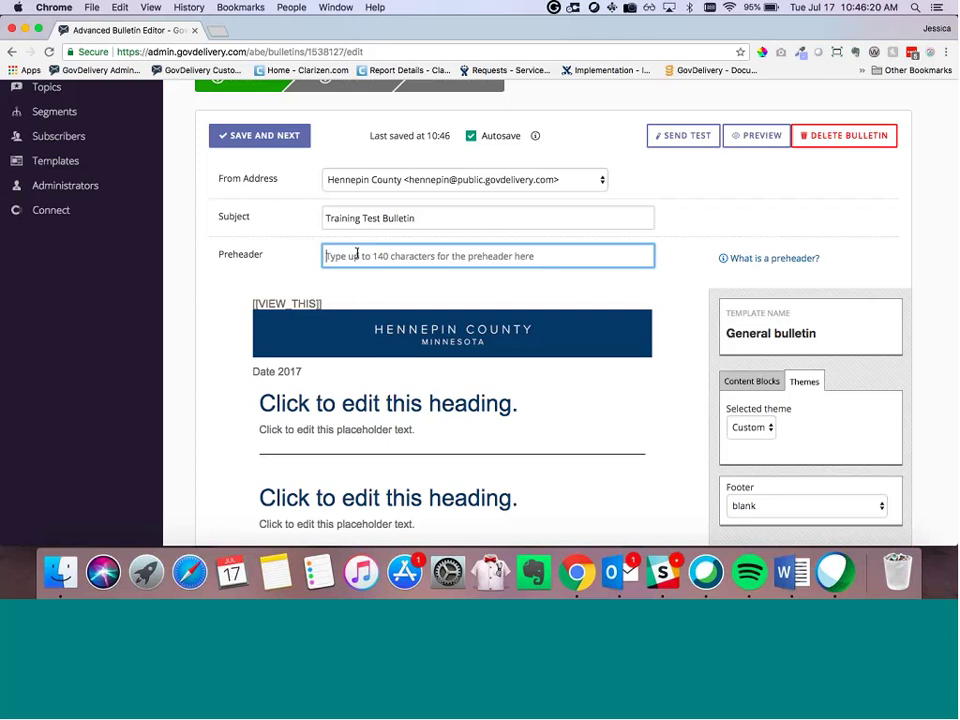
scroll(259, 343, down, 3)
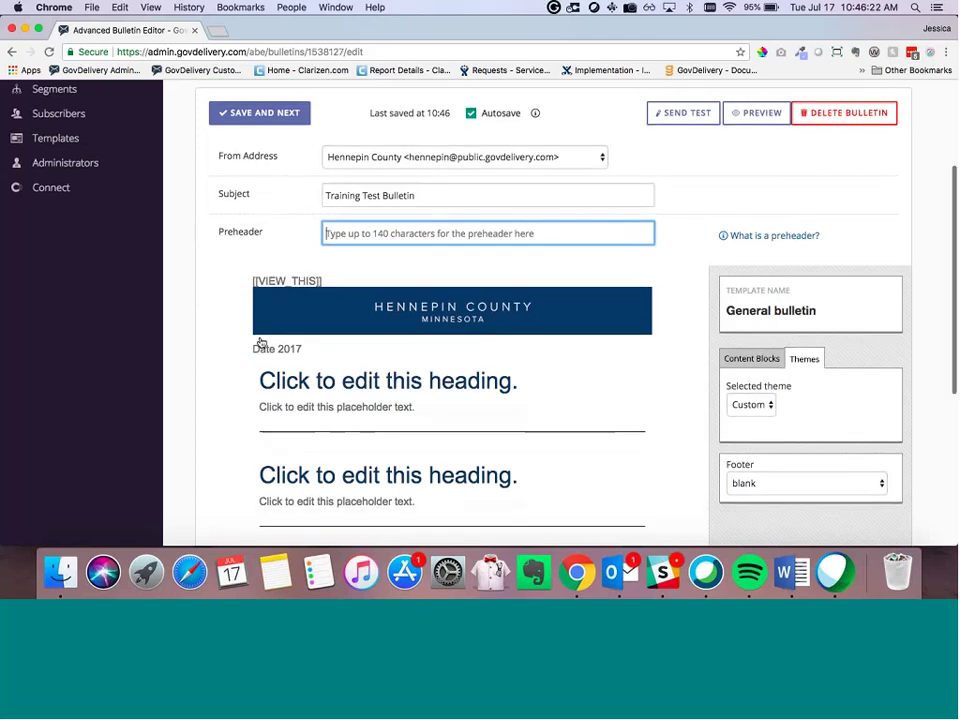
scroll(285, 306, down, 1)
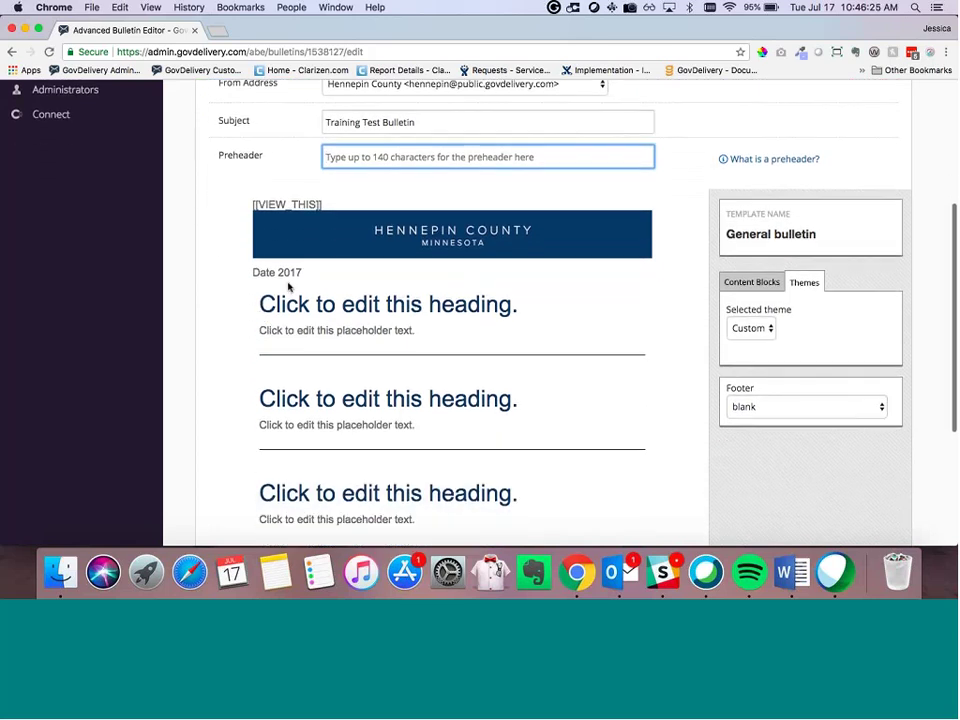
scroll(287, 283, down, 2)
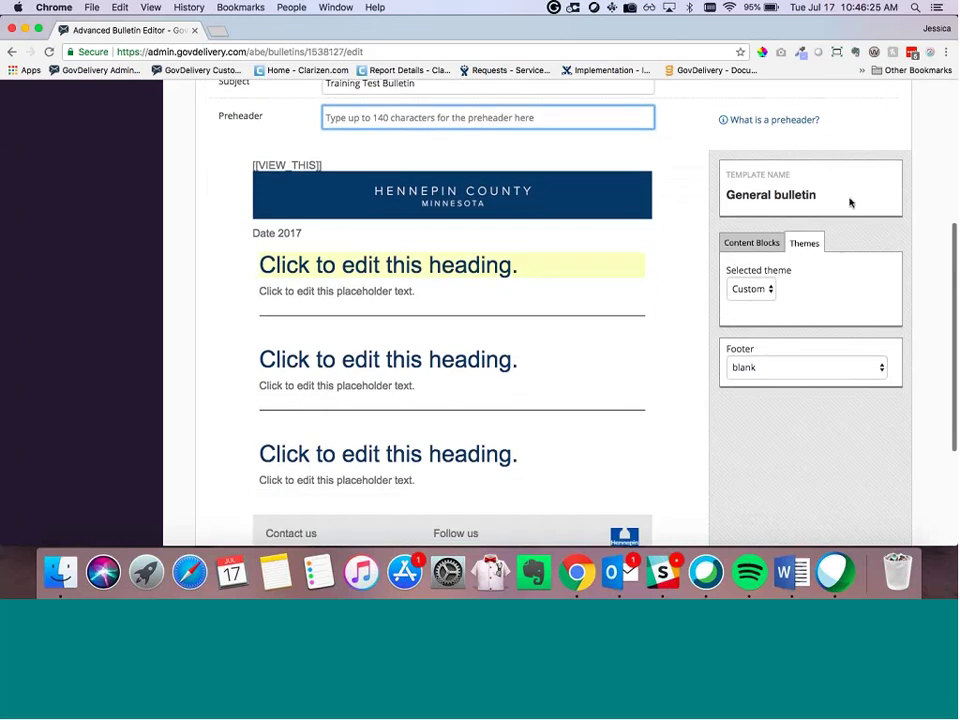
scroll(499, 208, down, 4)
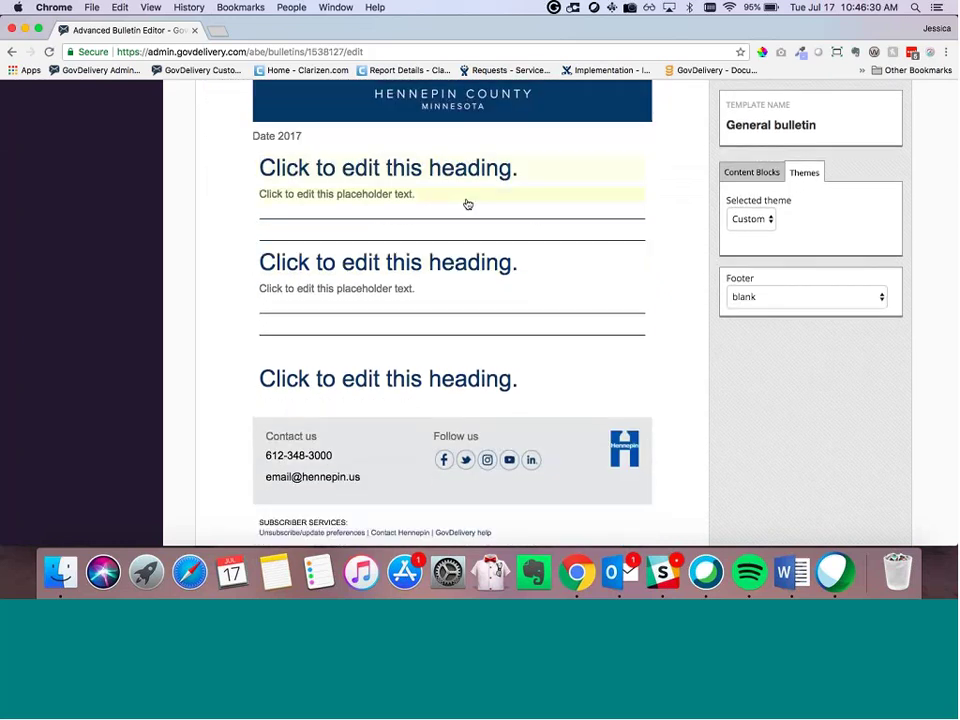
click(467, 204)
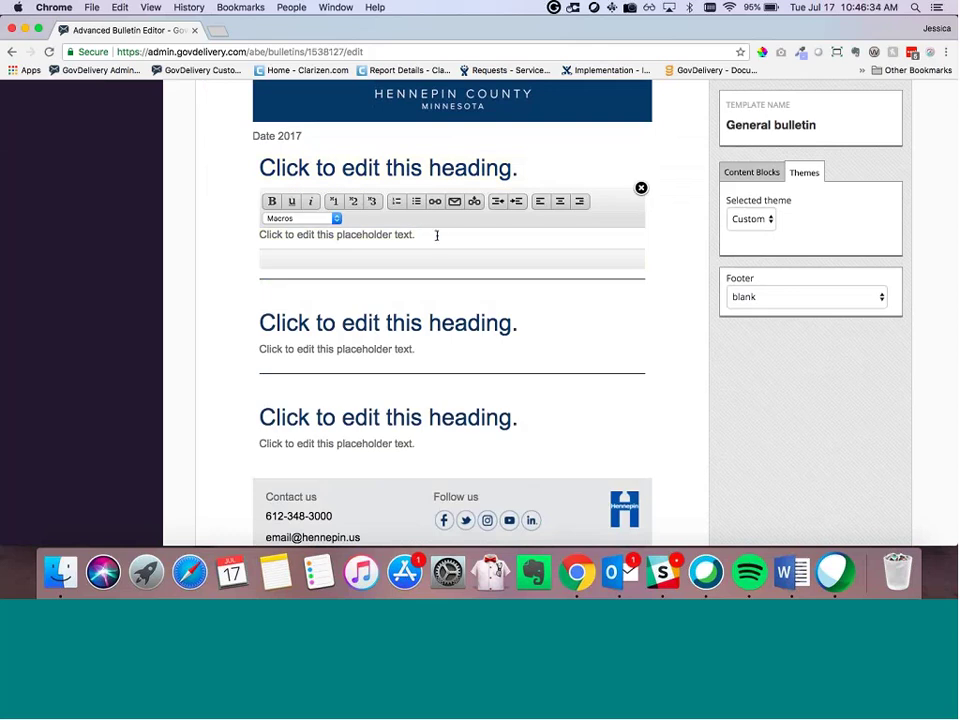
Step: Paste the placeholder sentence repeatedly into the first text block, adding a new pasted line
click(641, 188)
scroll(527, 291, down, 1)
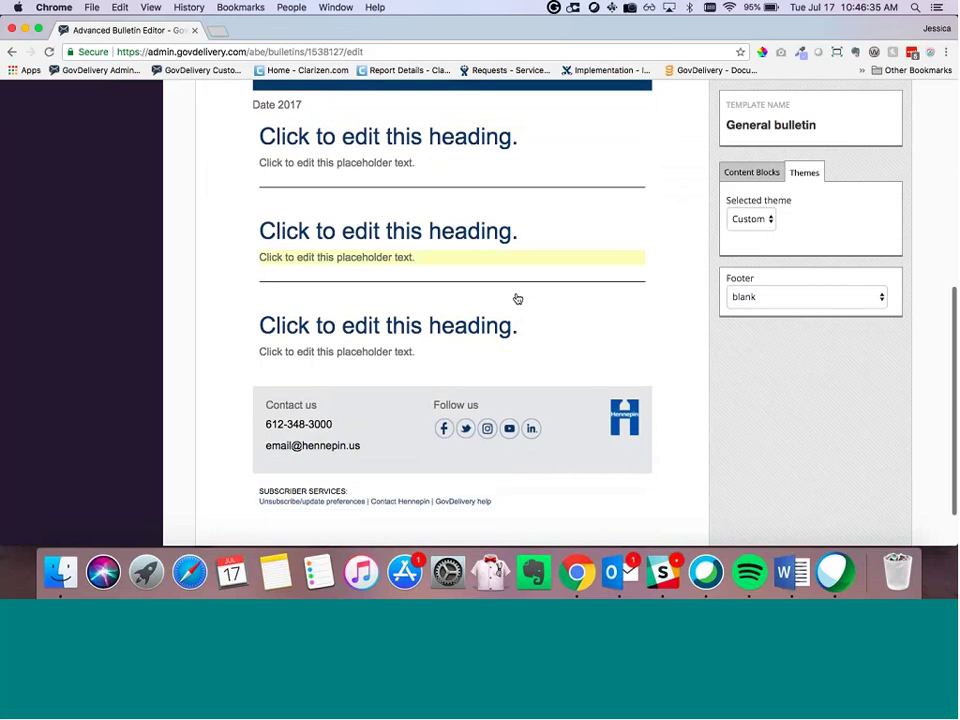
scroll(517, 298, down, 1)
click(540, 305)
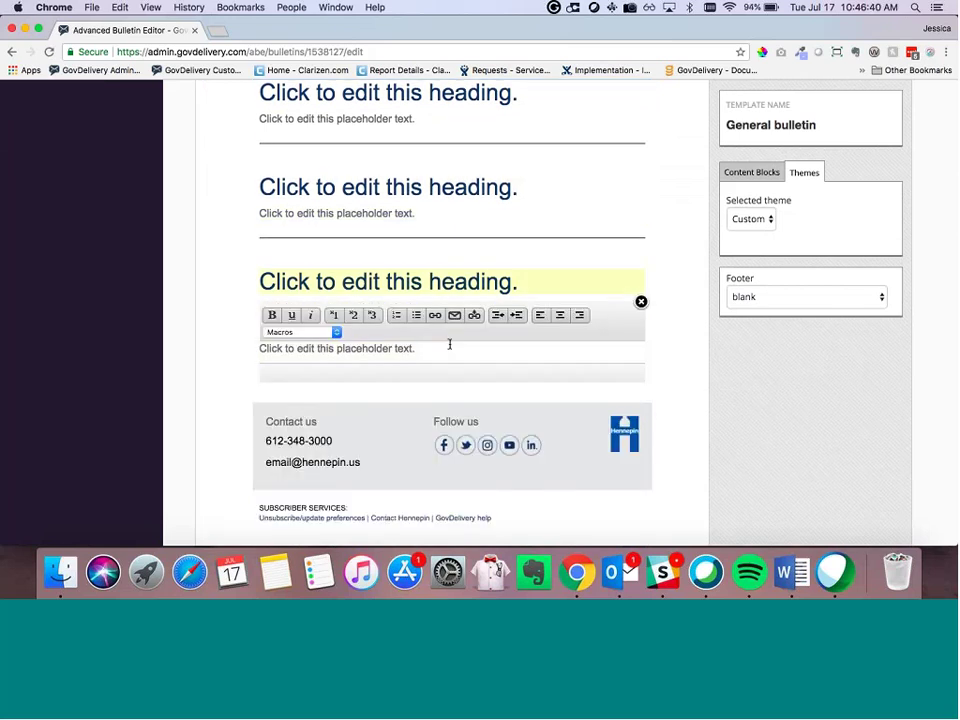
click(485, 160)
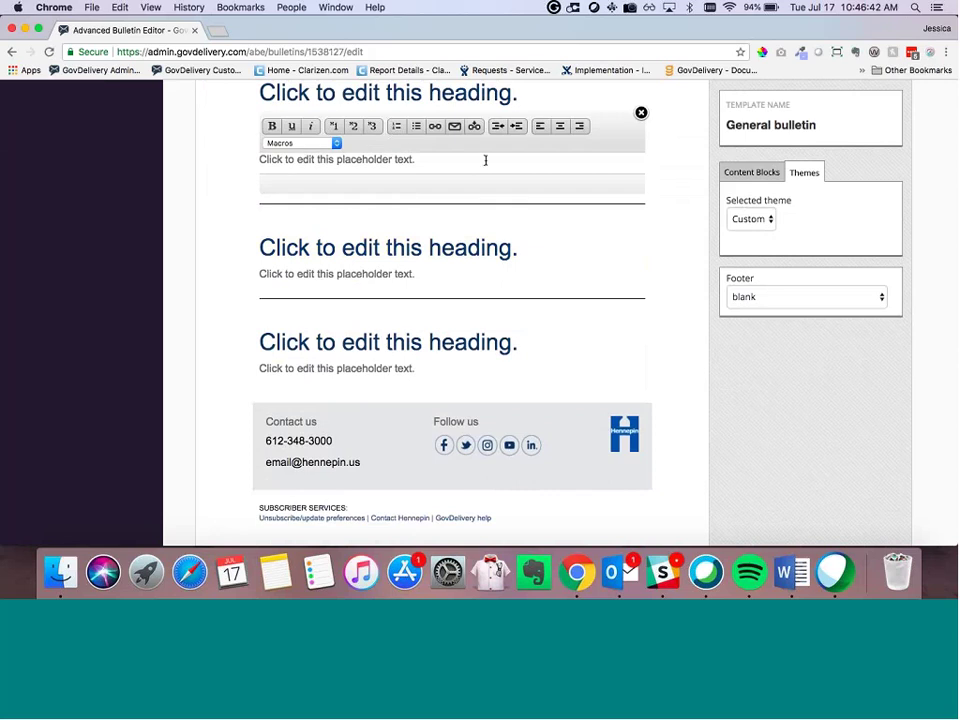
text(Click to edit this placeholder text.)
key(super+v)
key(super+v)
key(super+v)
text(Click to edit this placeholder text.)
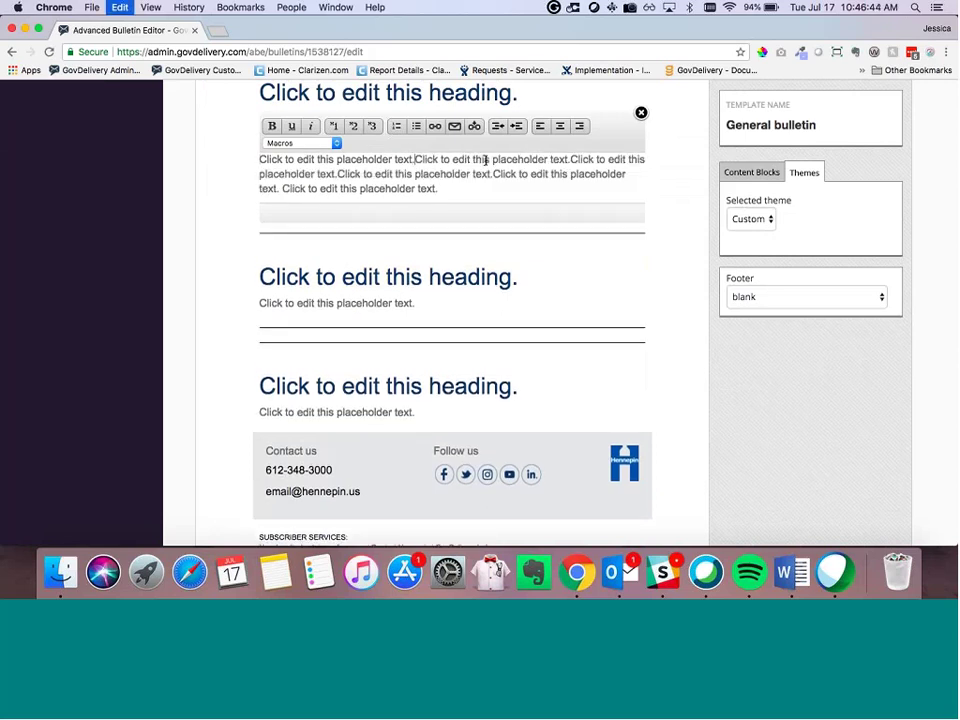
key(super+v)
key(super+v)
key(Return)
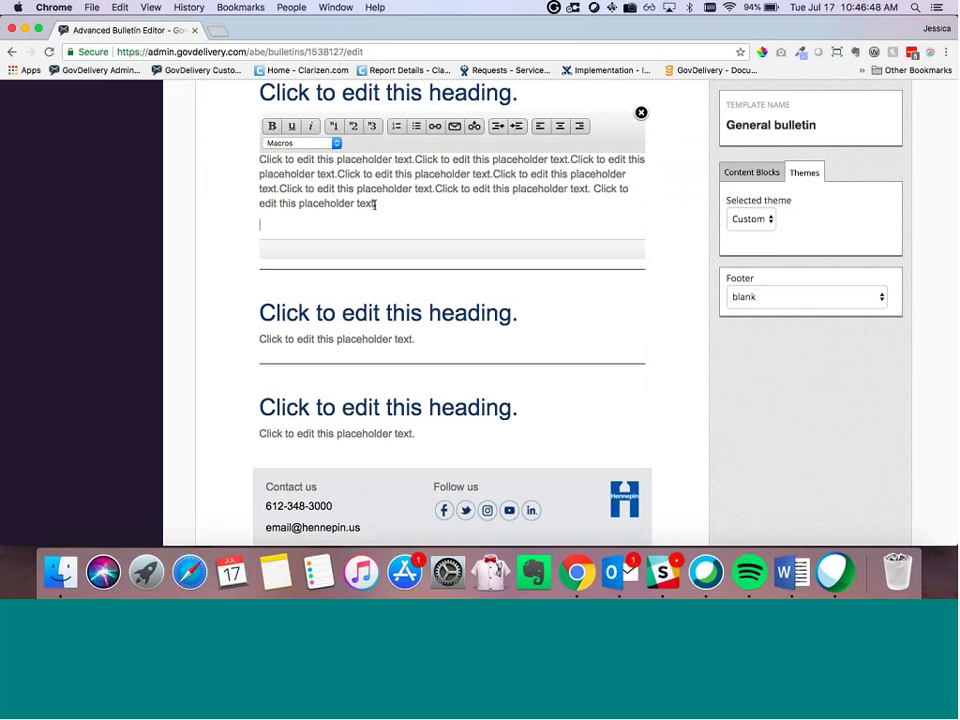
text(Click to edit this placeholder text.)
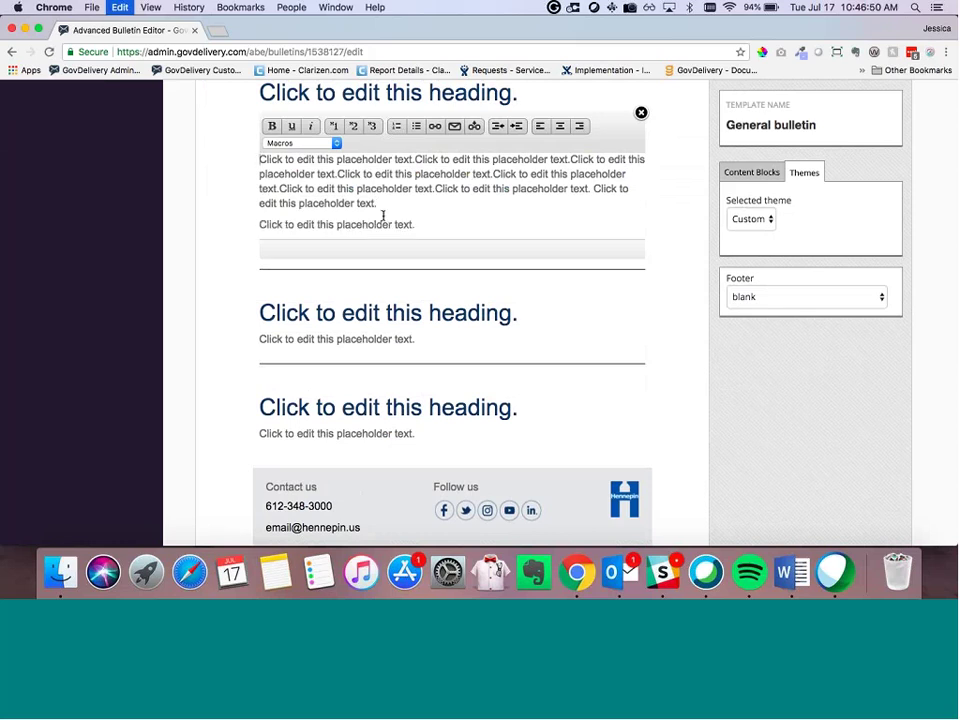
Step: Try heading levels 1–3 on the new line, revert it to normal text, and close the editor
triple_click(383, 215)
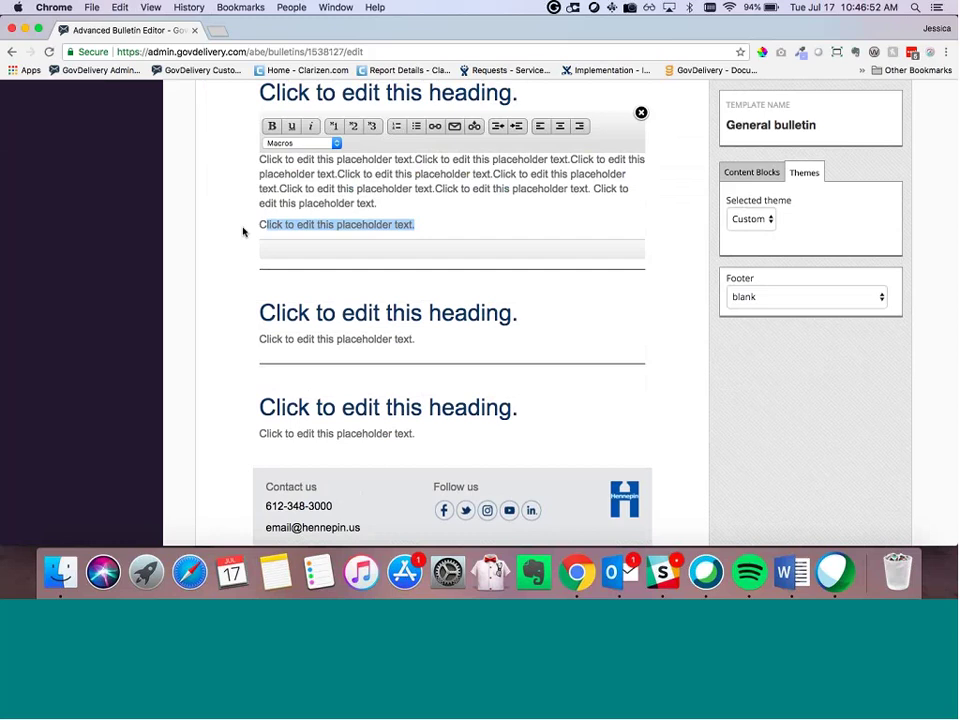
click(381, 126)
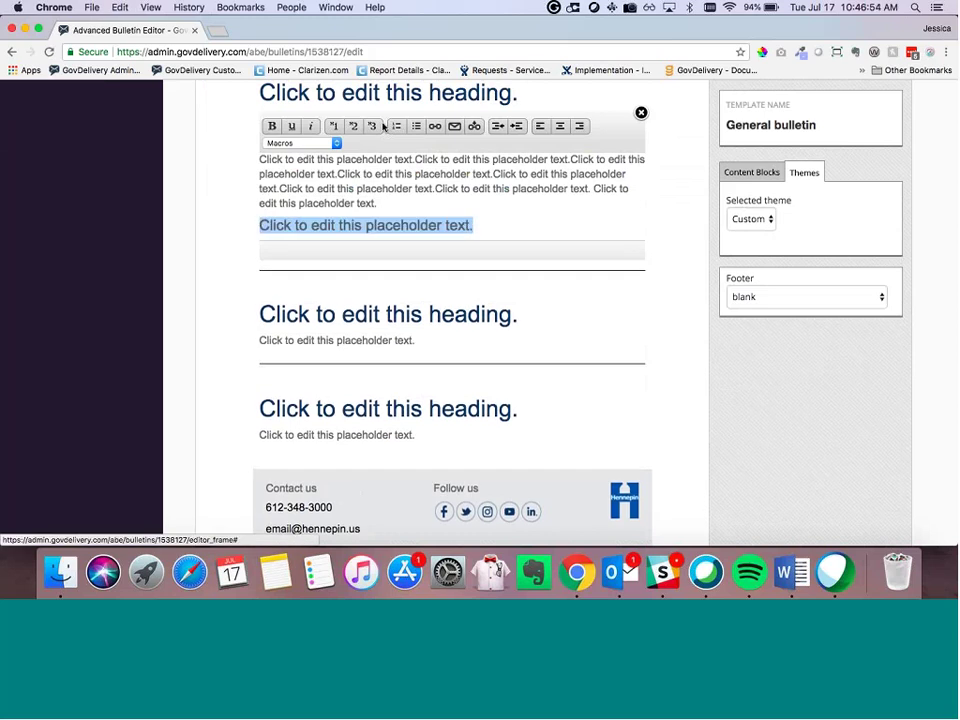
click(335, 128)
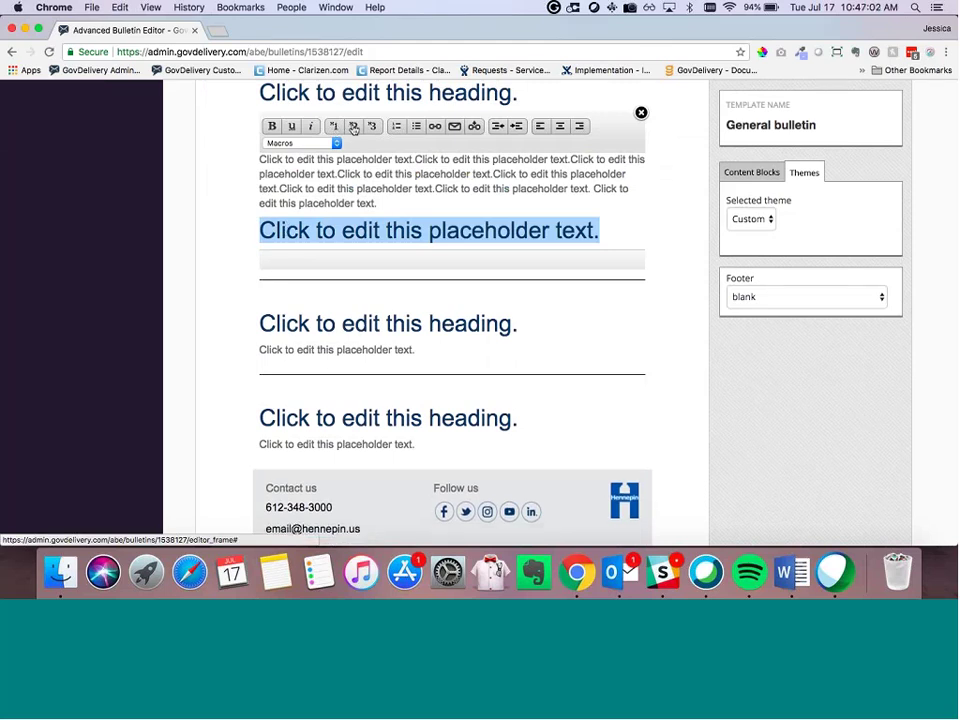
click(353, 128)
click(371, 127)
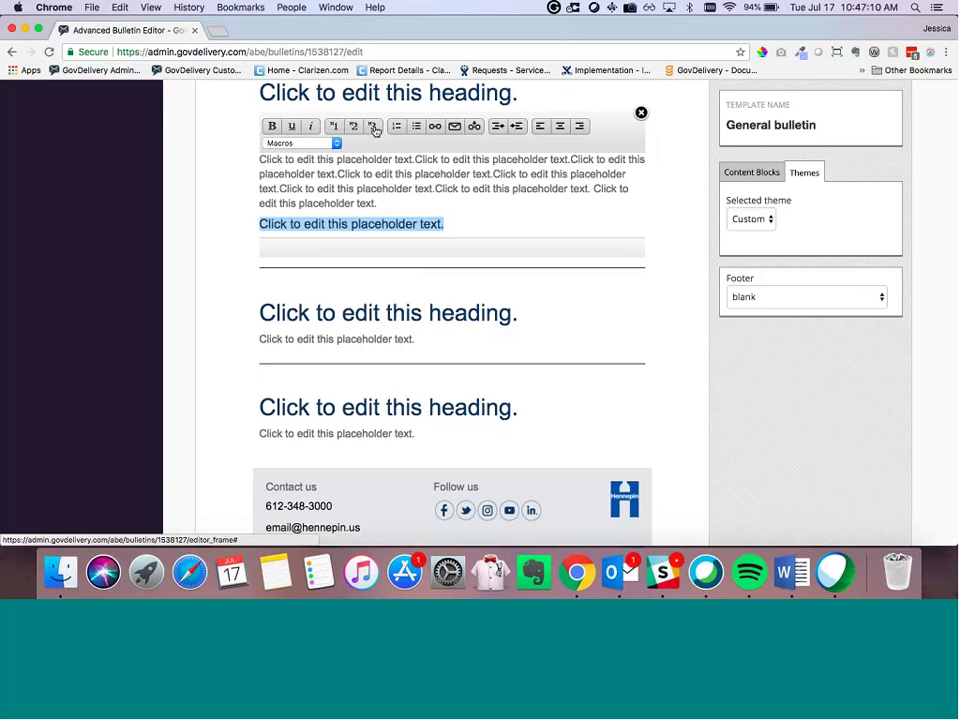
click(374, 130)
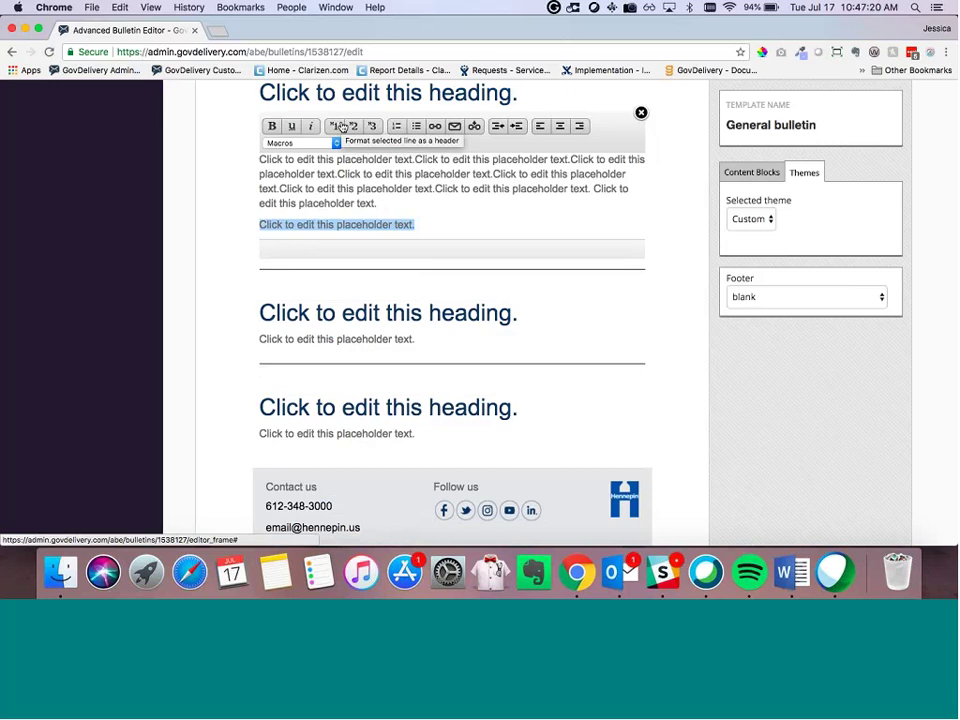
click(252, 188)
Step: Delete the last placeholder text block and its heading block
scroll(428, 195, up, 2)
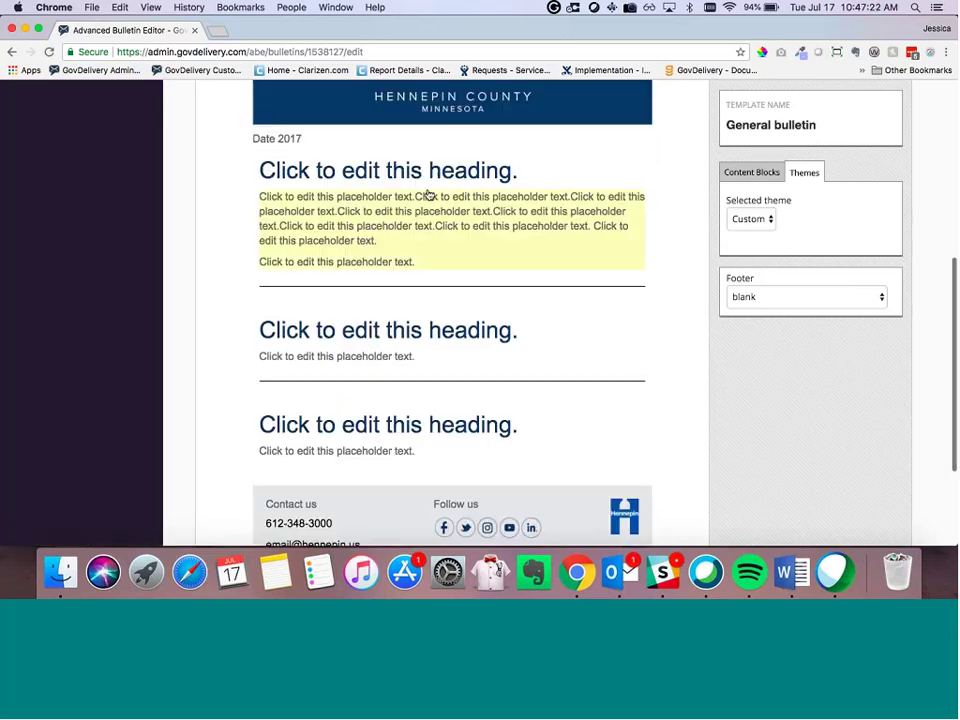
scroll(428, 195, down, 3)
click(623, 298)
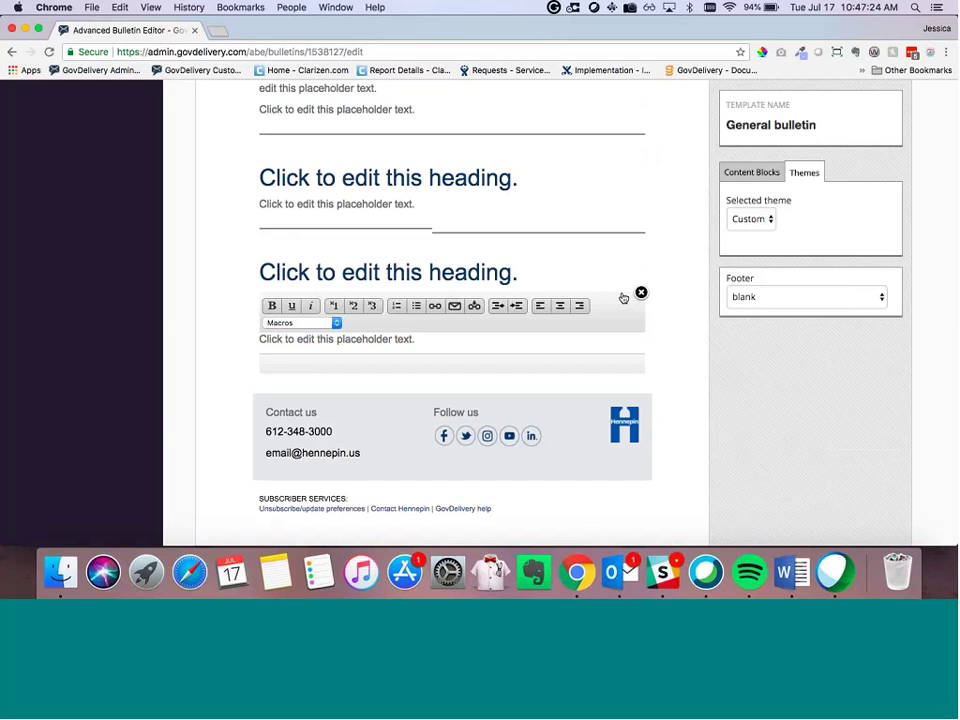
click(641, 292)
key(Return)
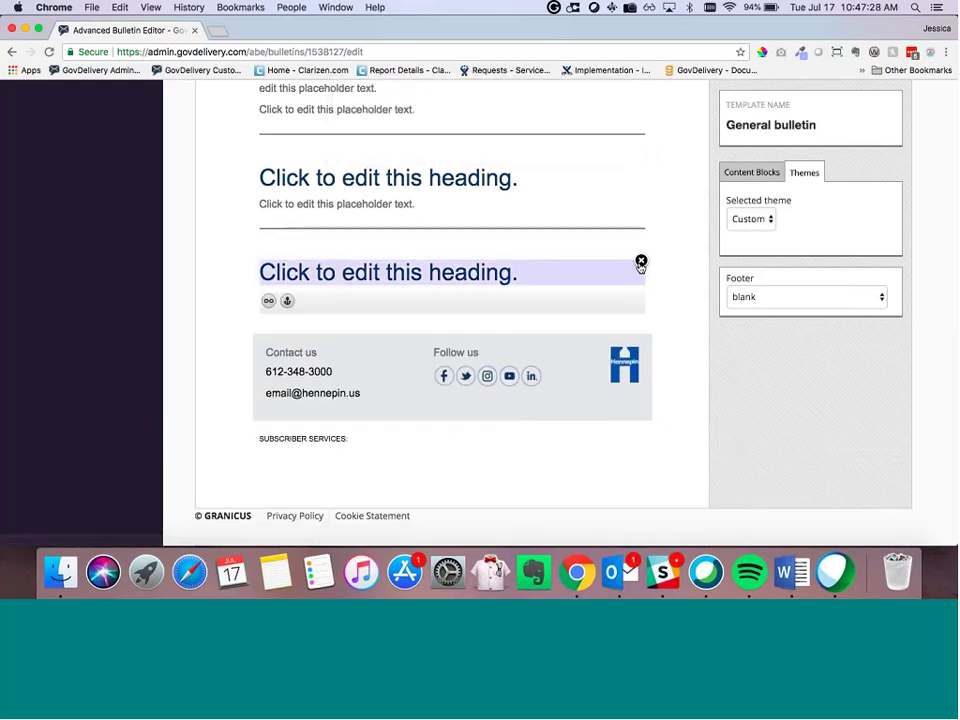
click(641, 262)
key(Return)
Step: Add a Text block, an Image + text block, and an Image block from Content Blocks
click(732, 174)
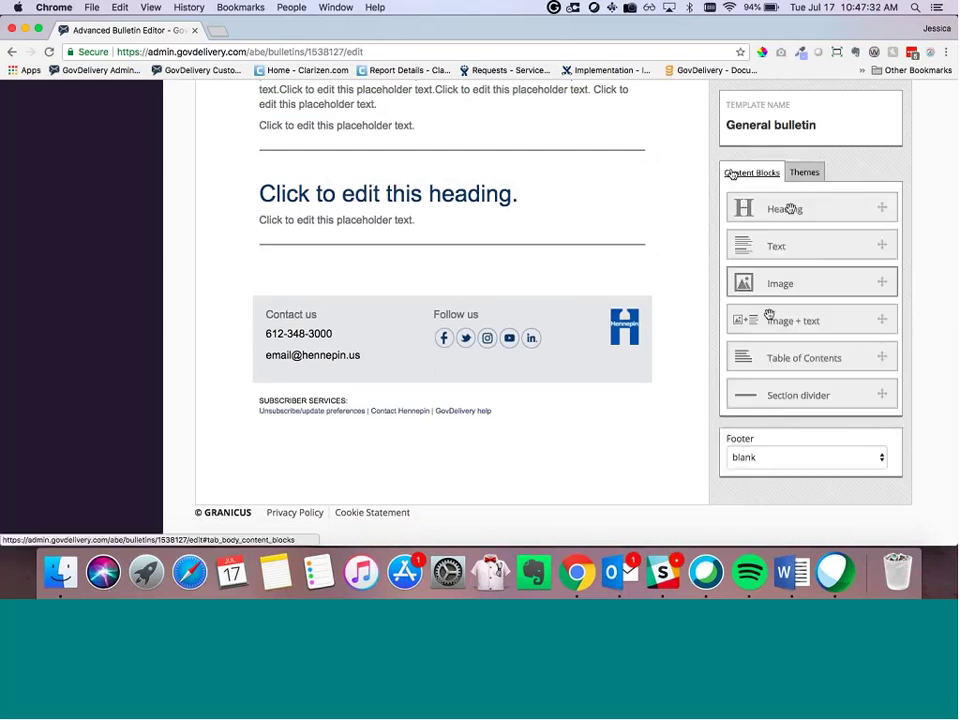
drag(771, 250, 439, 285)
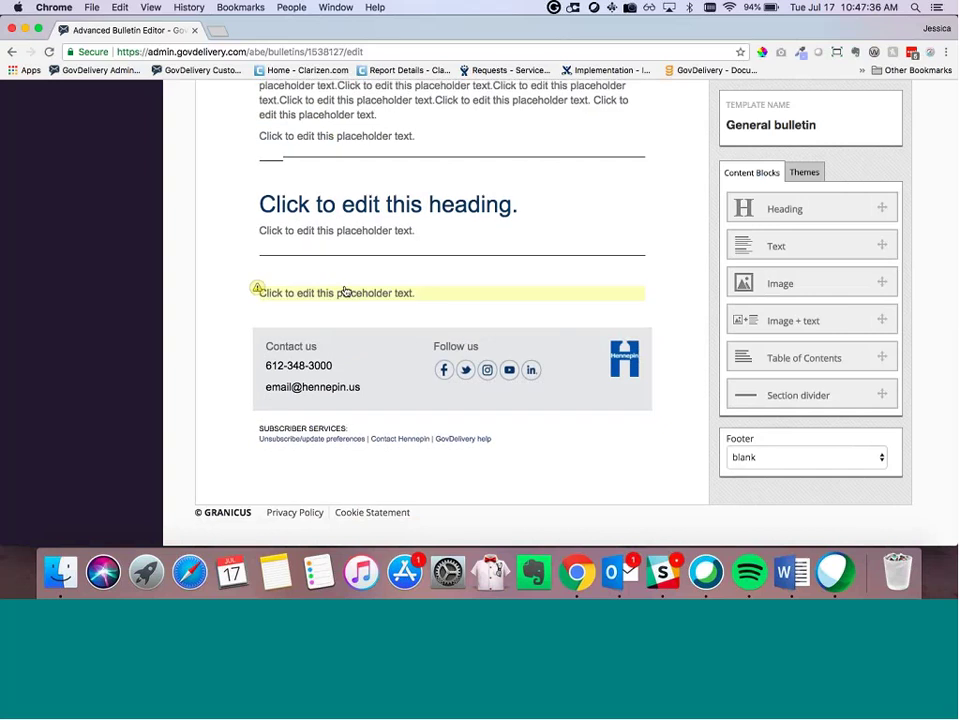
drag(773, 320, 514, 293)
drag(773, 298, 385, 339)
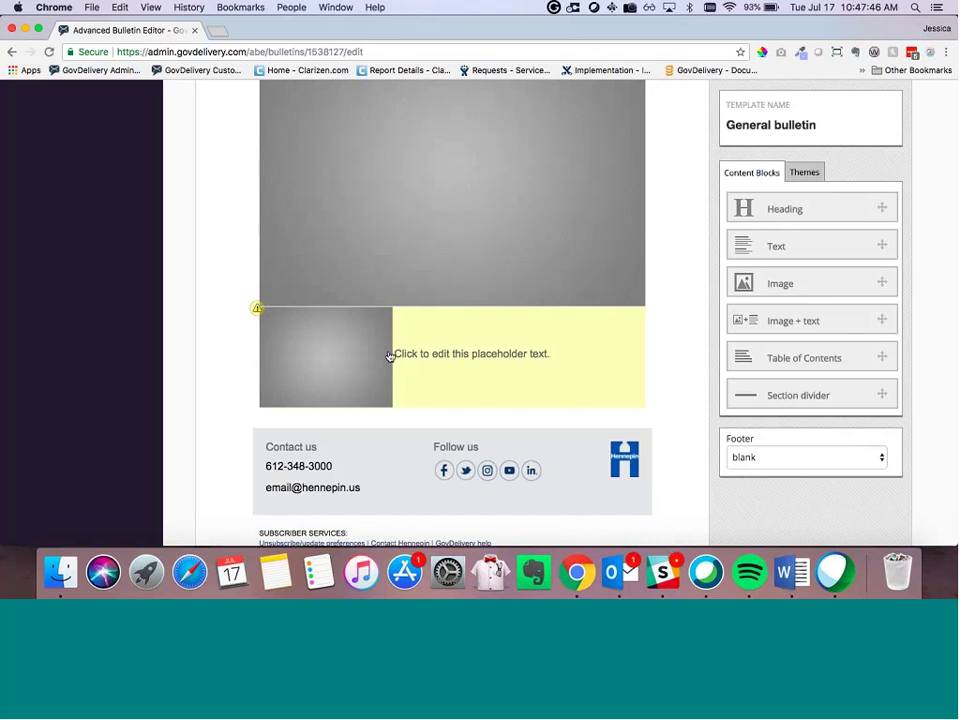
scroll(418, 354, up, 2)
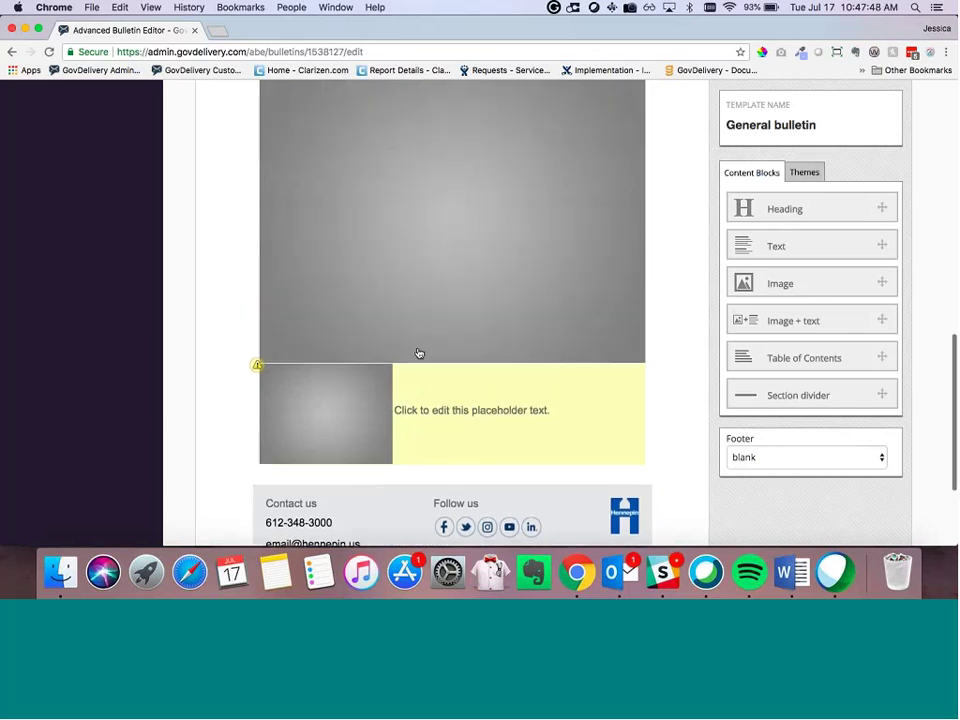
Step: Open the image library for the empty image block and browse it
click(402, 302)
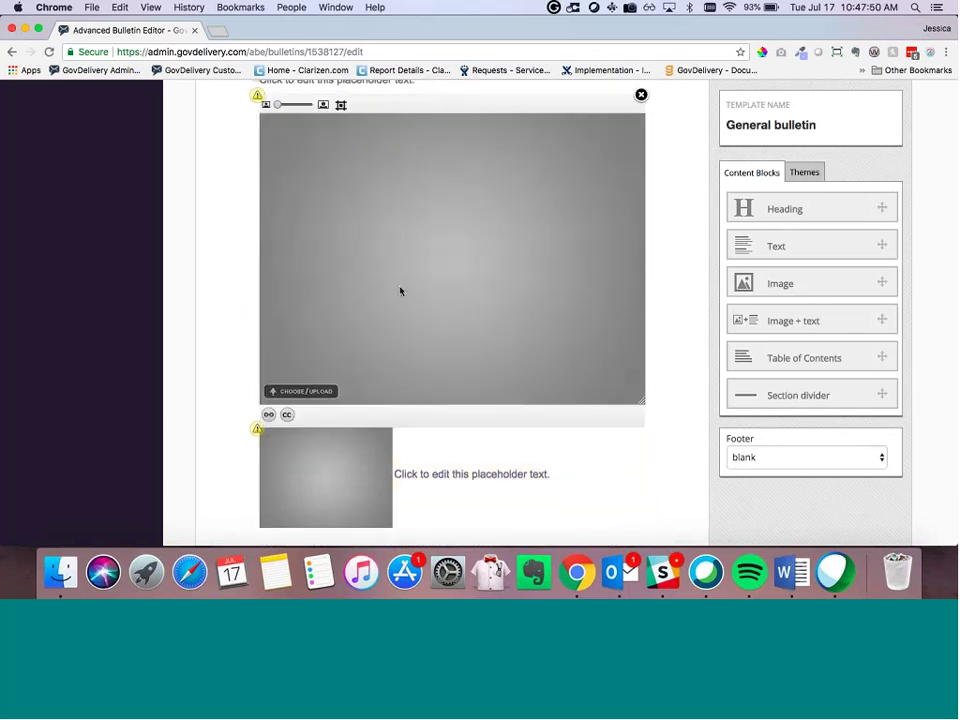
click(305, 391)
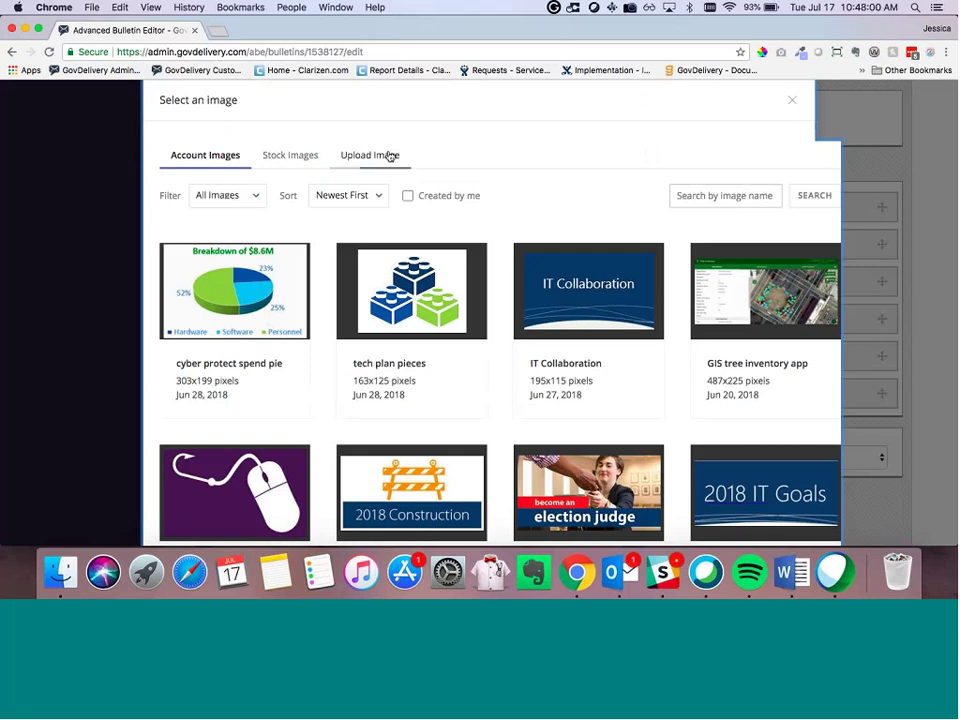
scroll(355, 272, down, 2)
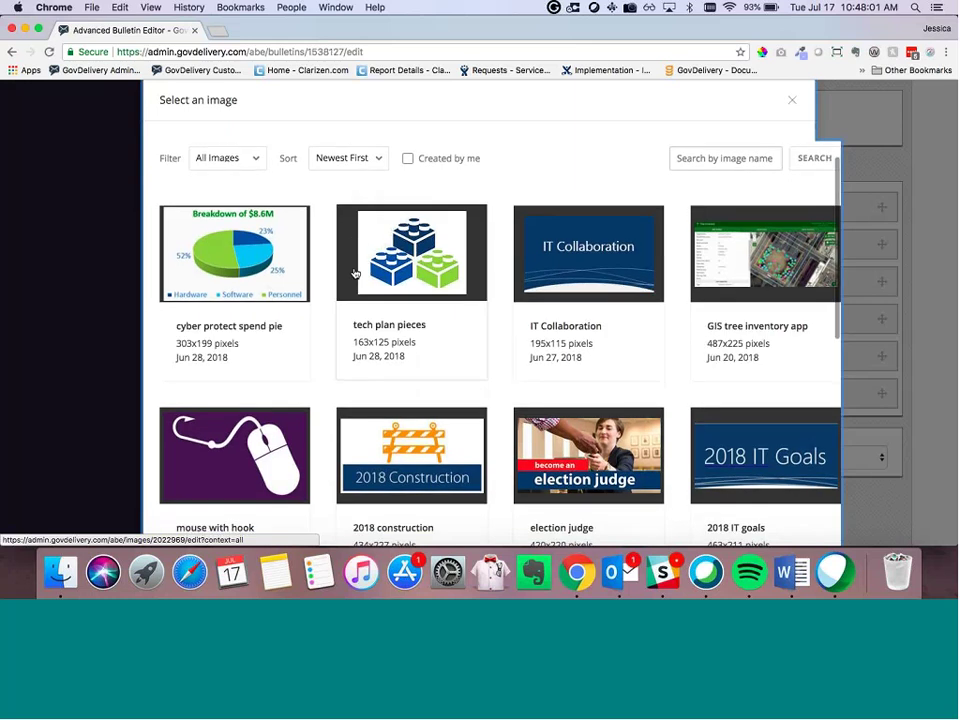
scroll(349, 326, down, 5)
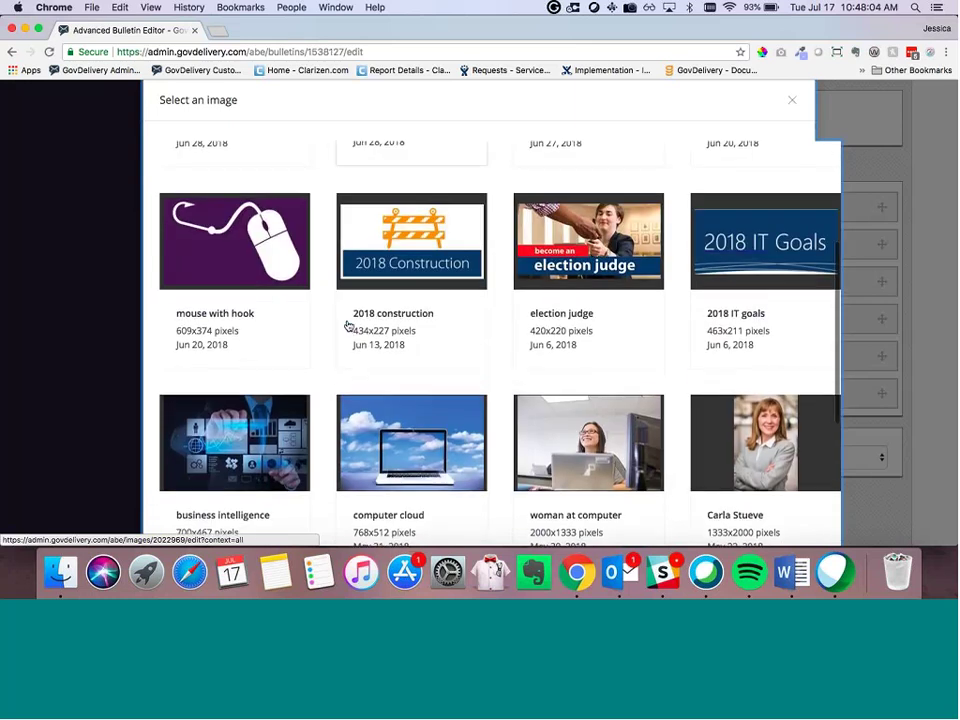
scroll(347, 300, up, 6)
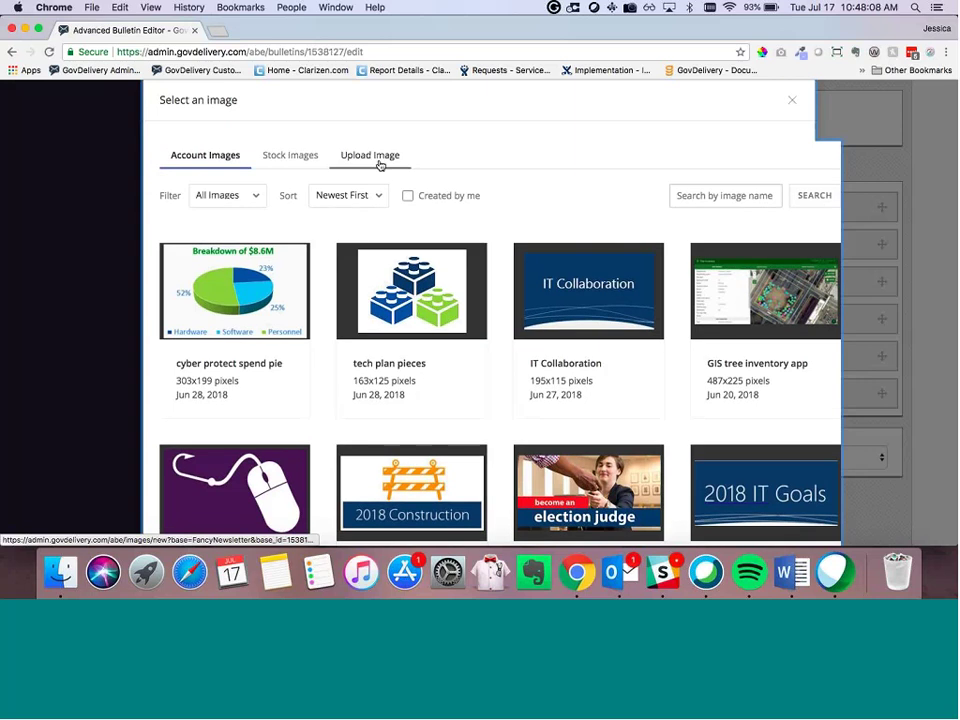
Step: Explore the Upload Image options with 'Only for this bulletin' visibility, cancel, and return to Account Images
click(380, 162)
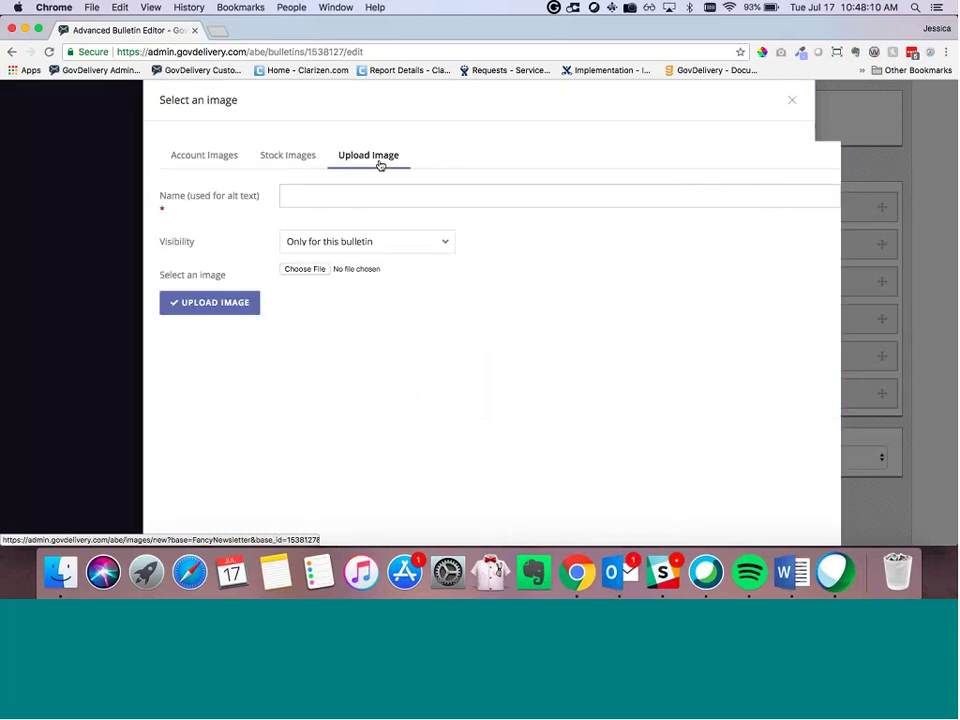
click(320, 205)
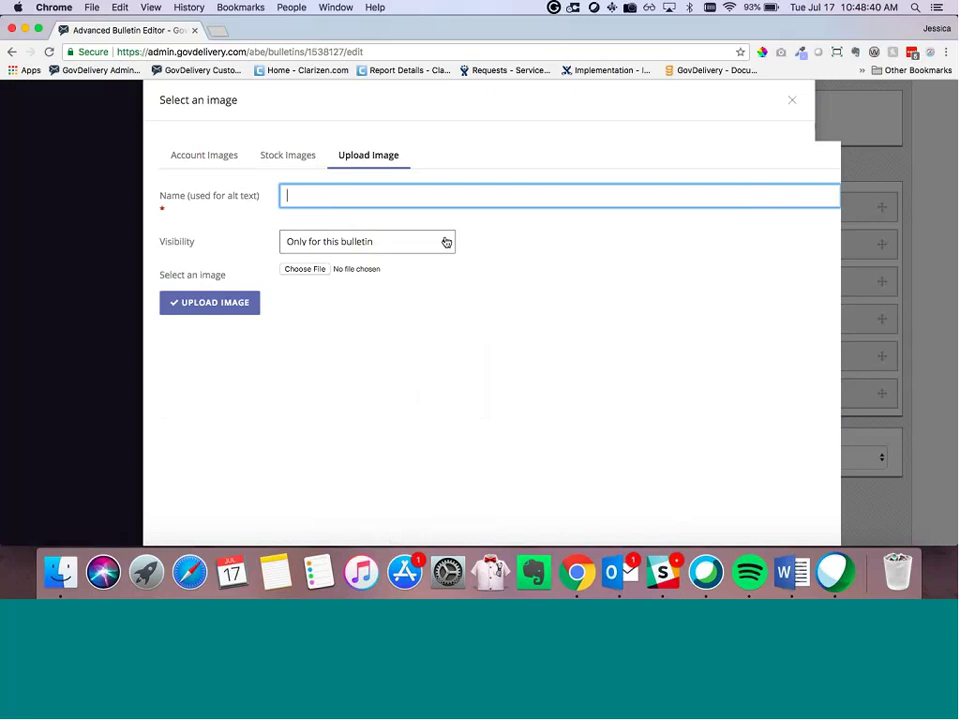
click(446, 242)
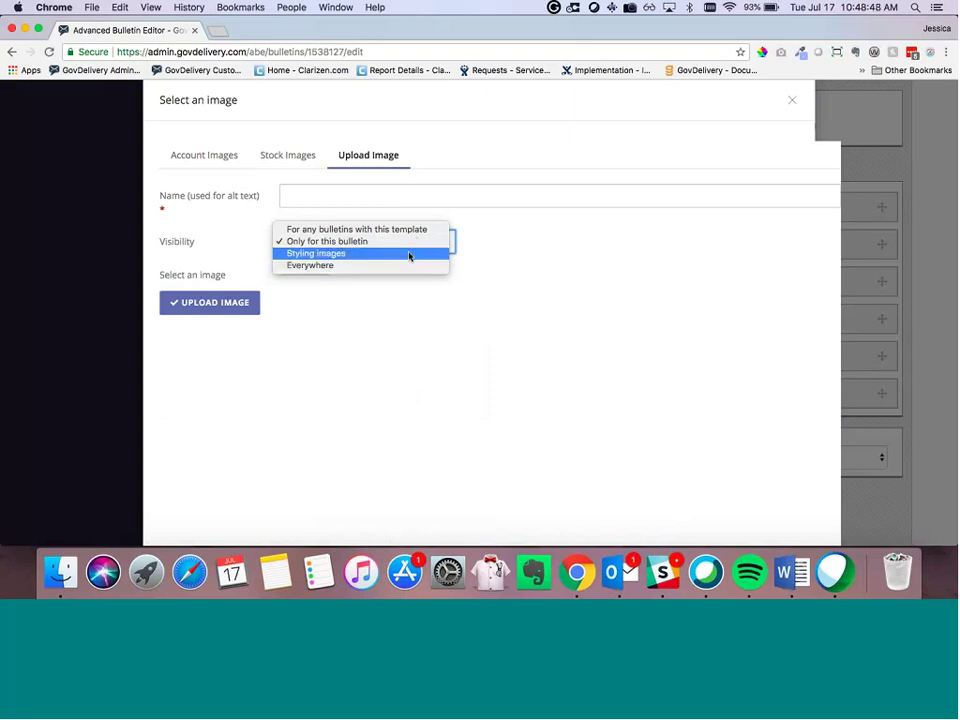
click(490, 247)
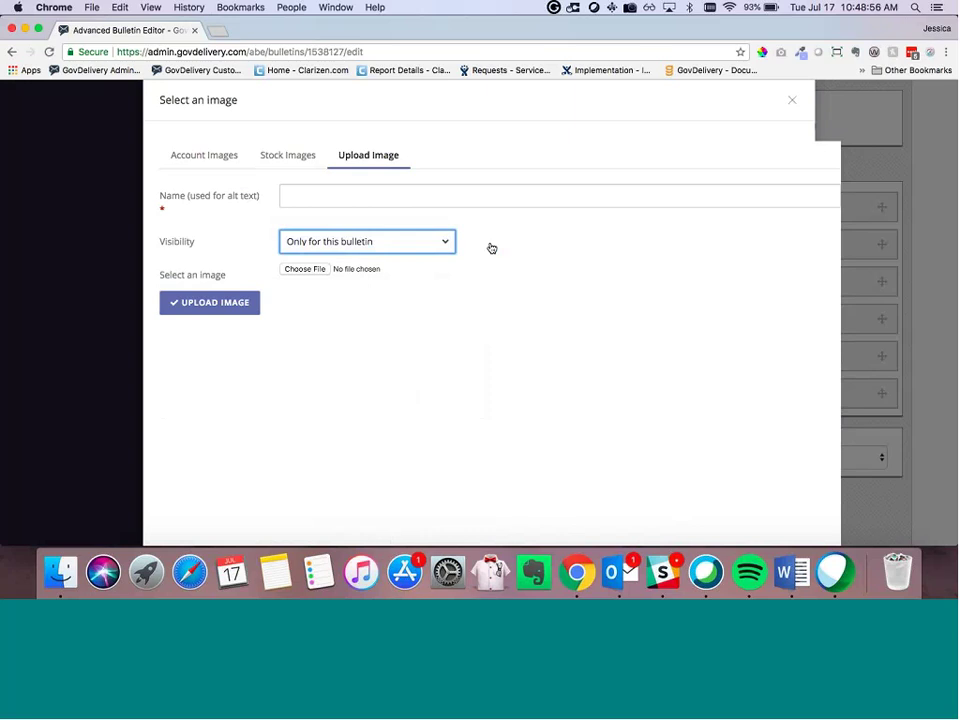
click(307, 271)
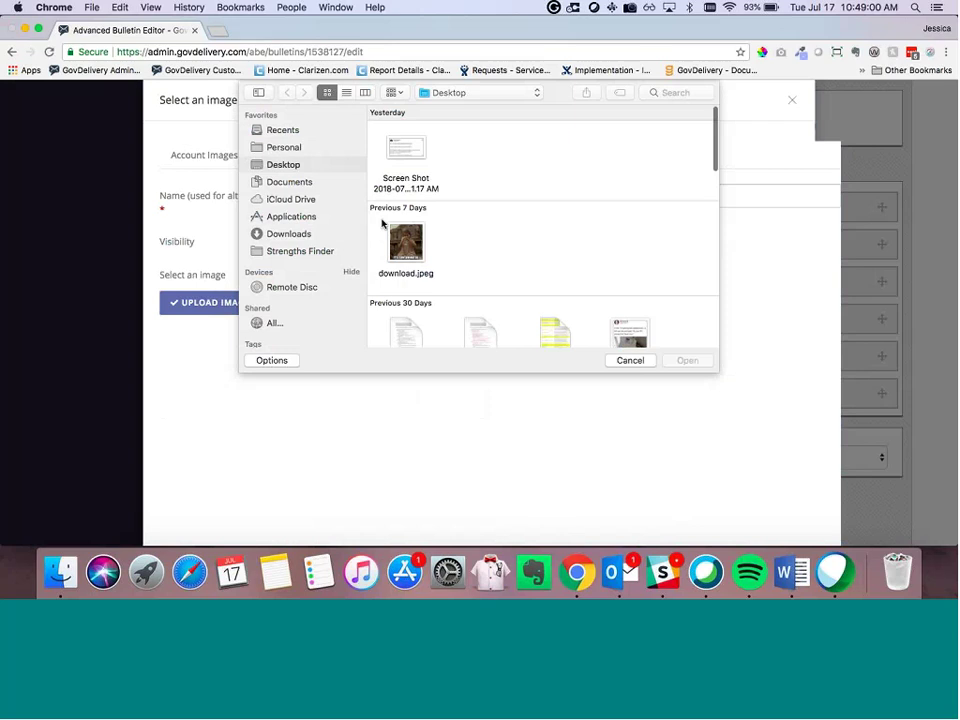
click(638, 360)
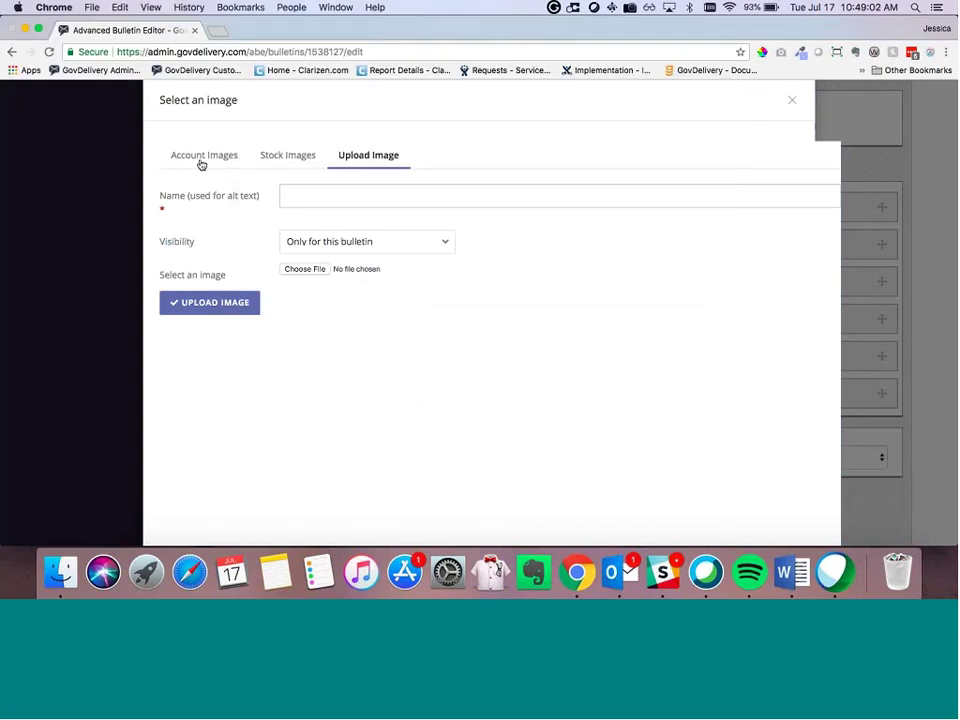
click(201, 162)
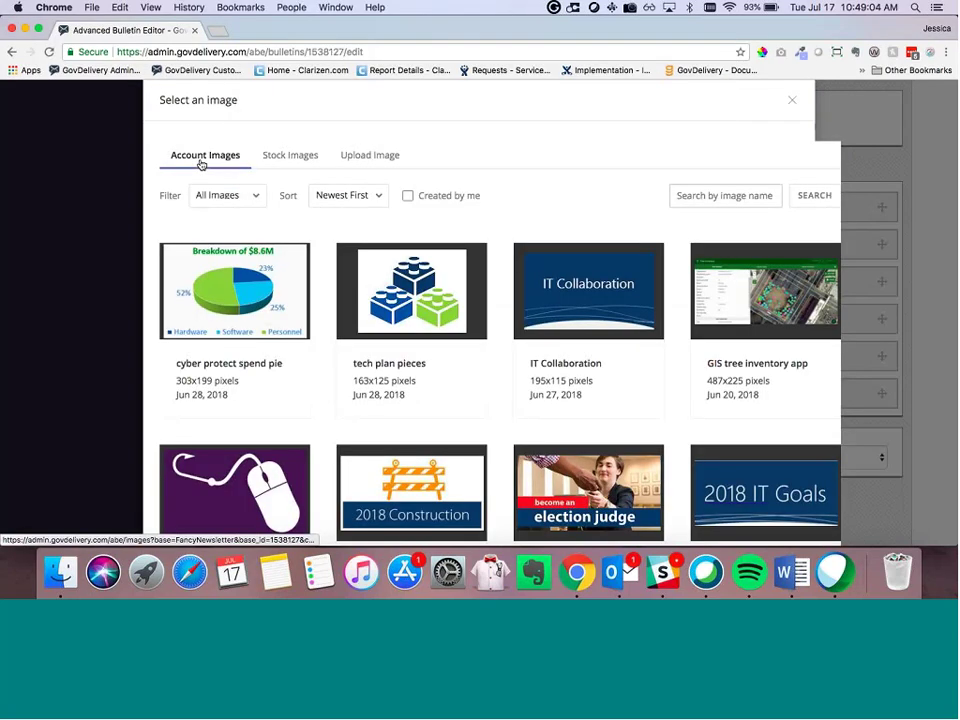
scroll(370, 296, down, 2)
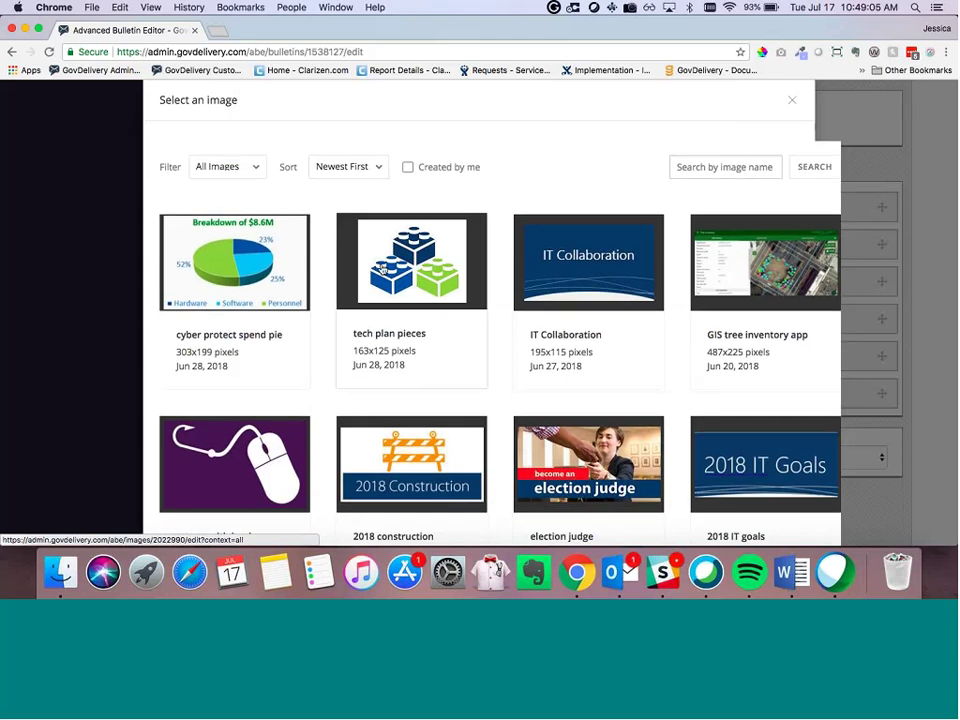
Step: Insert the tech plan pieces image into the block and shrink it with its corner handle
click(382, 266)
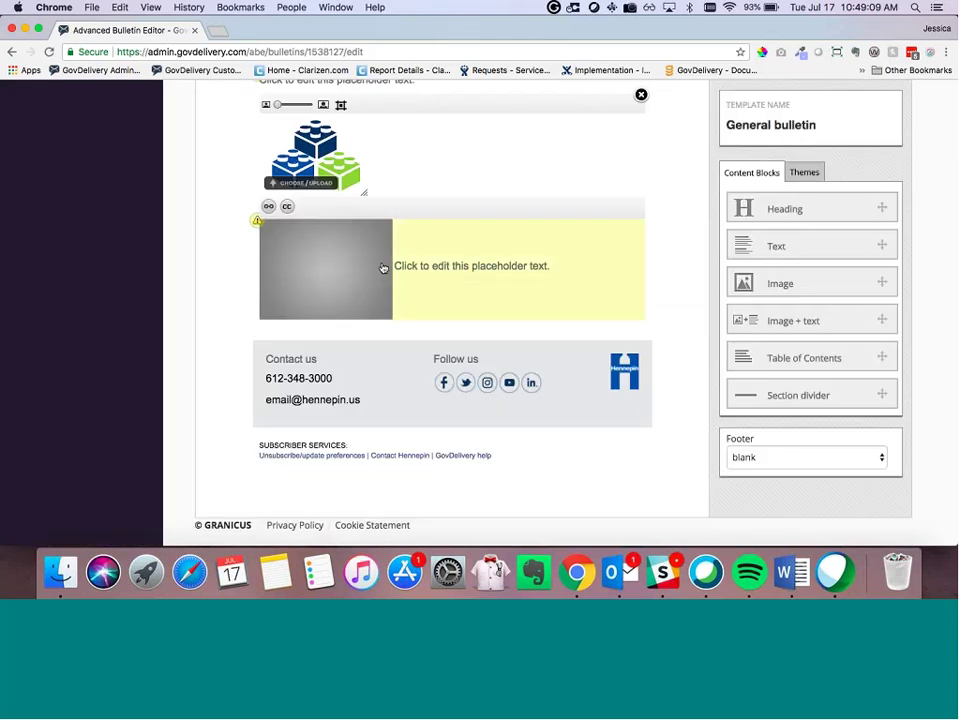
scroll(383, 268, up, 1)
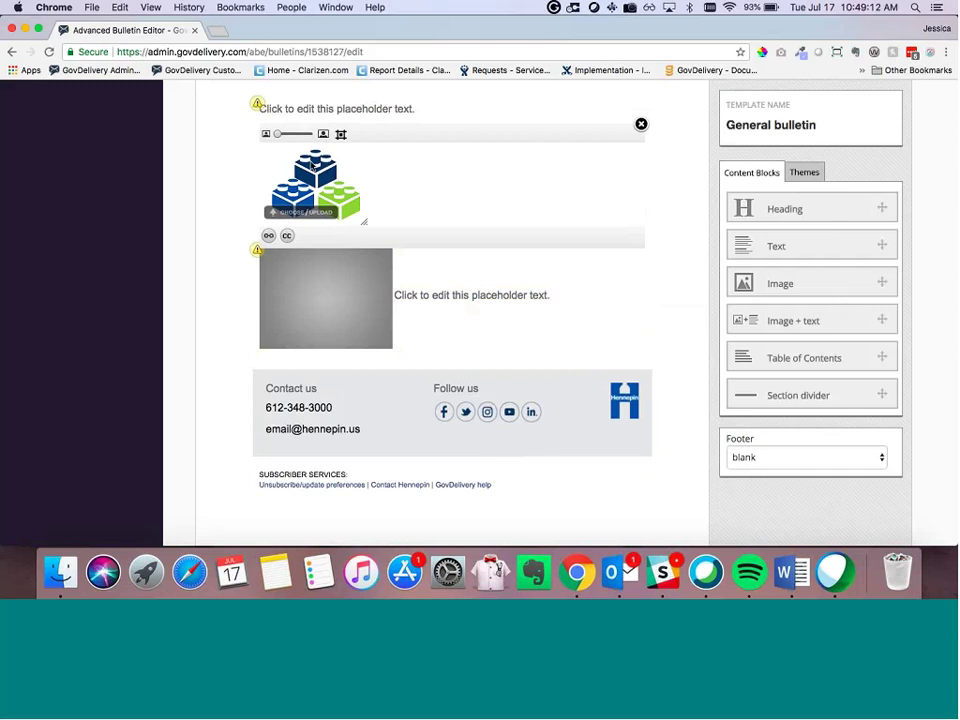
drag(364, 222, 352, 213)
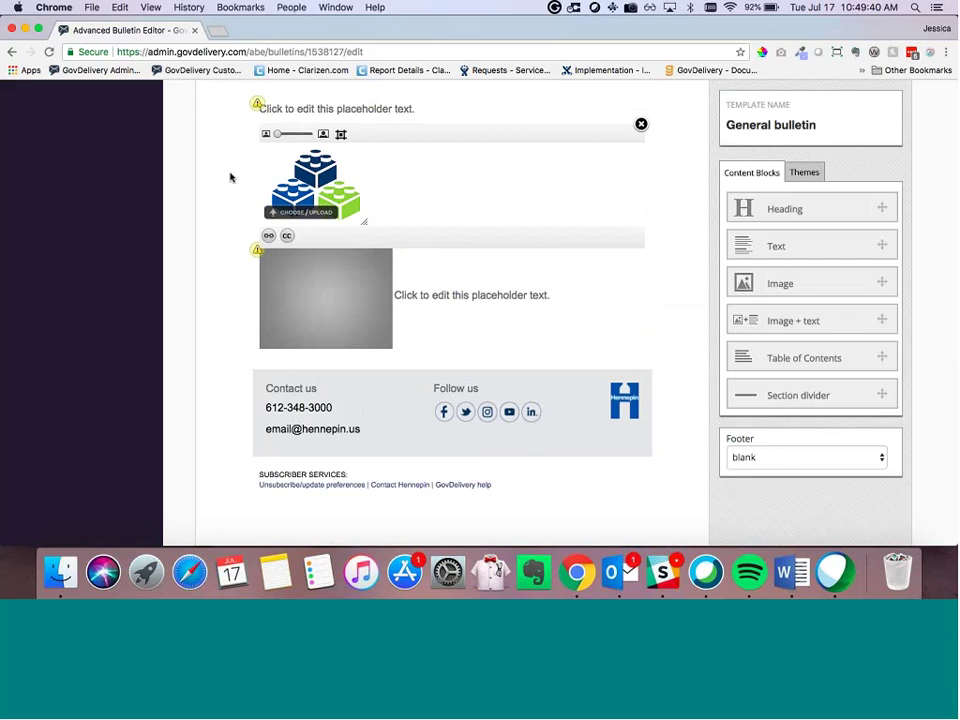
scroll(275, 203, down, 1)
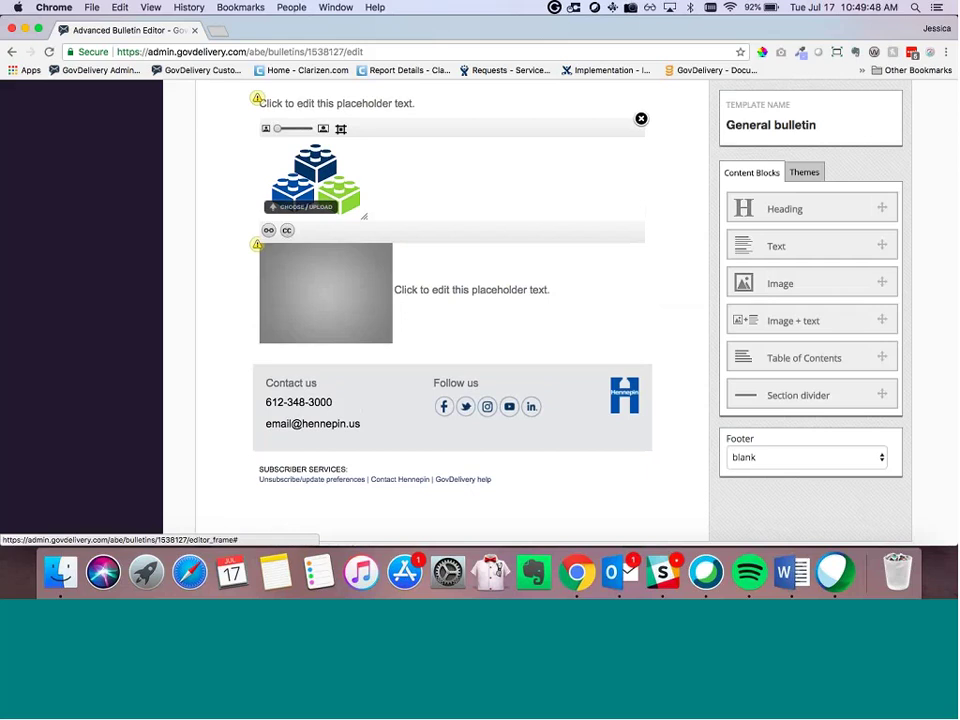
Step: Centre the Lego image in its block, dismissing the link prompt without a URL
click(341, 128)
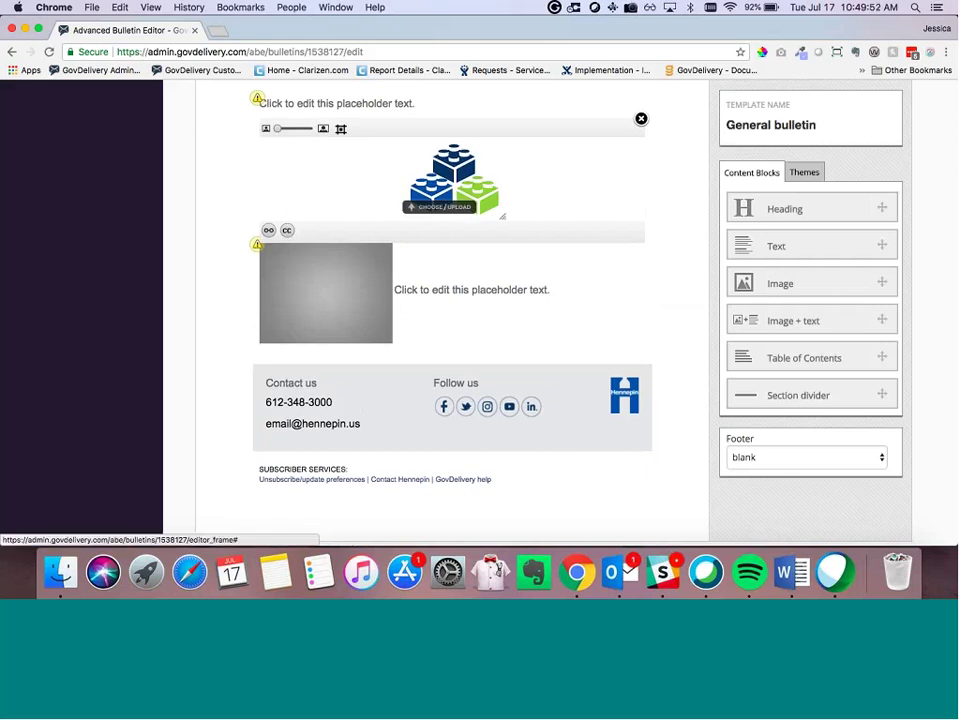
click(341, 128)
click(341, 128)
click(268, 231)
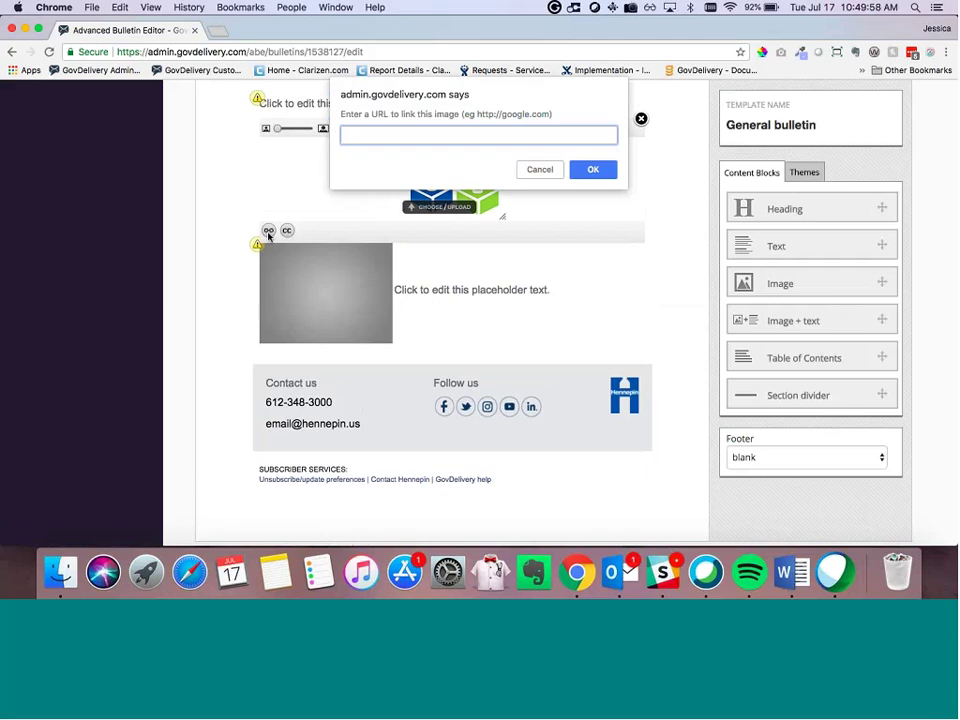
key(Escape)
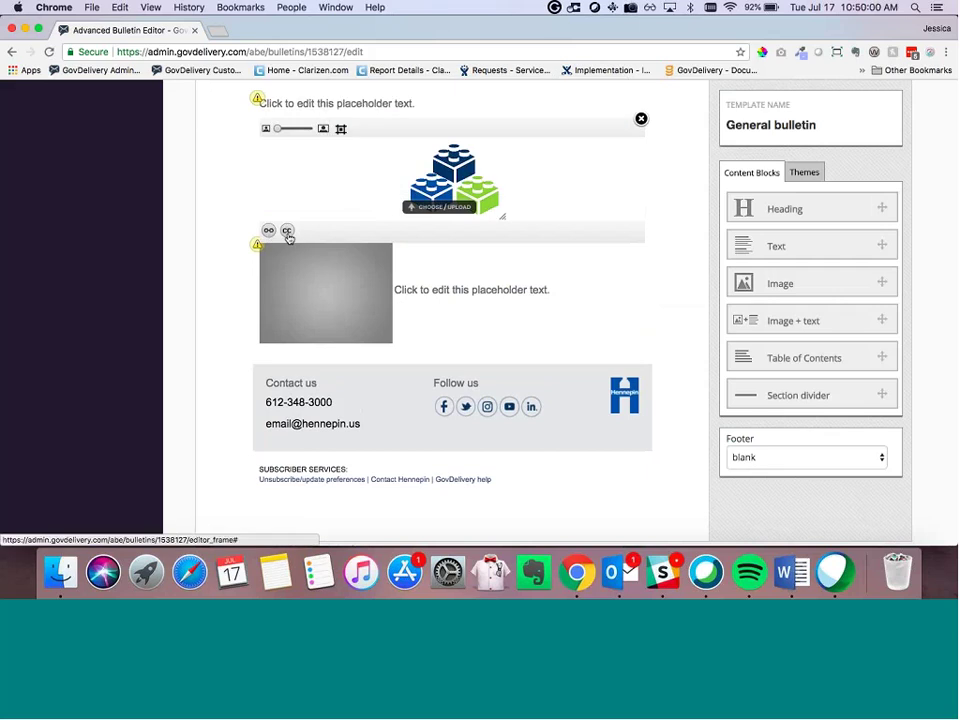
Step: Add the caption 'Caption Here' beneath the image and finish editing the block
click(287, 231)
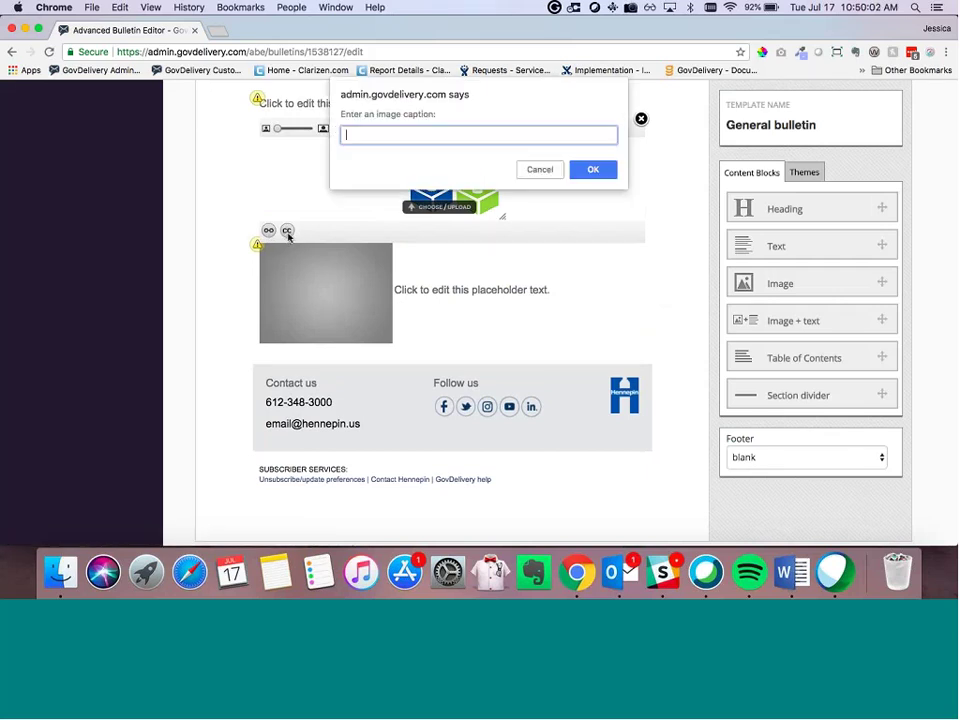
text(Caption Here)
key(Return)
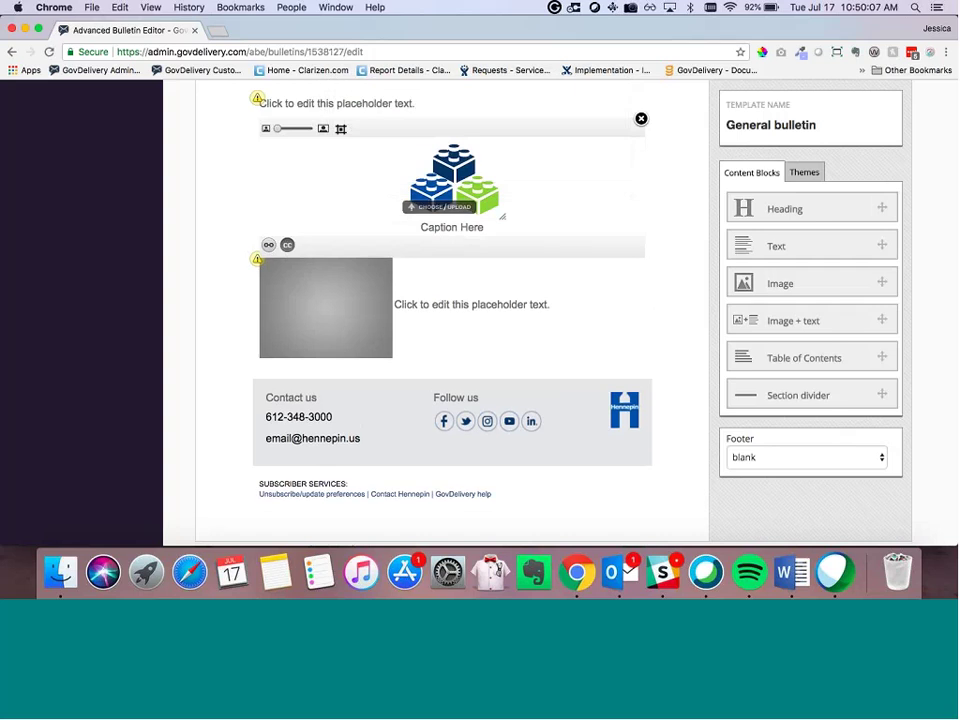
click(203, 210)
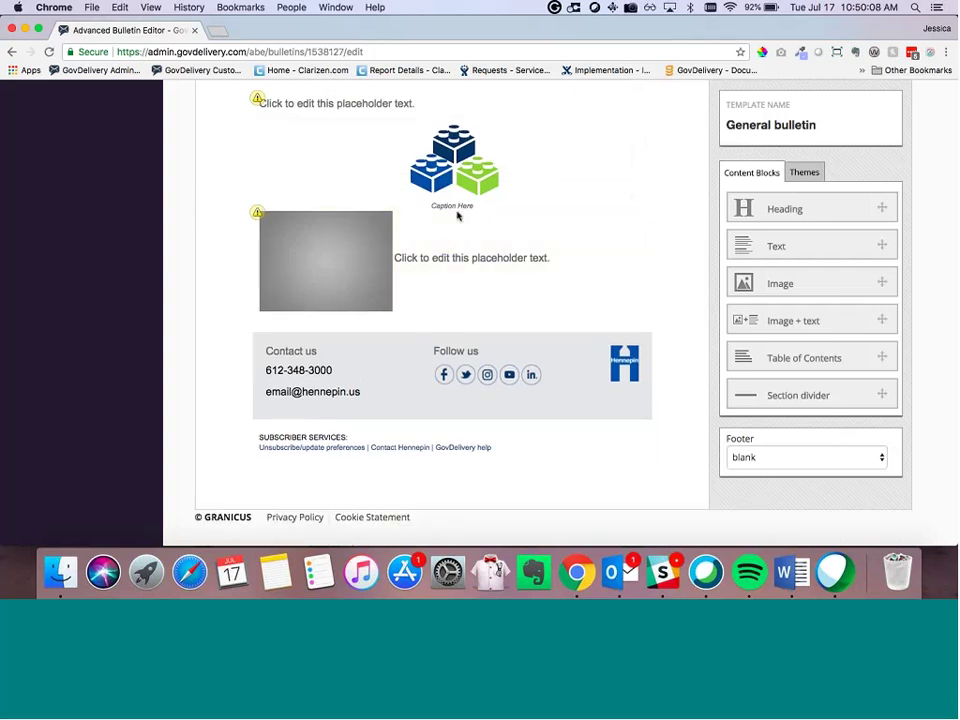
Step: Paste extra copies of the placeholder sentence into the image+text block's text, then open its image library
click(453, 261)
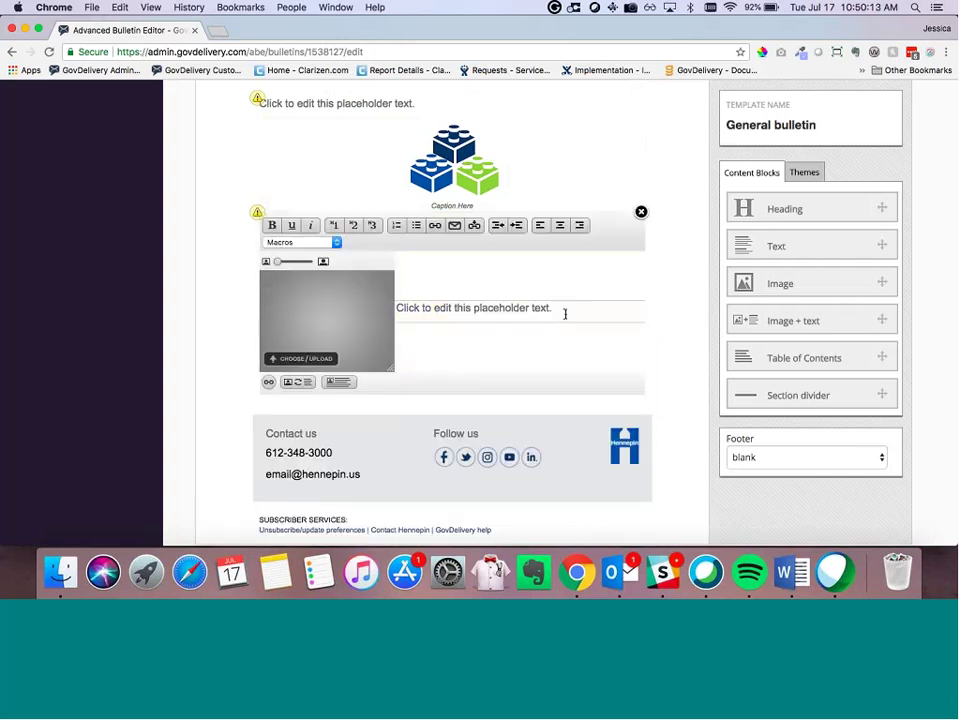
click(565, 314)
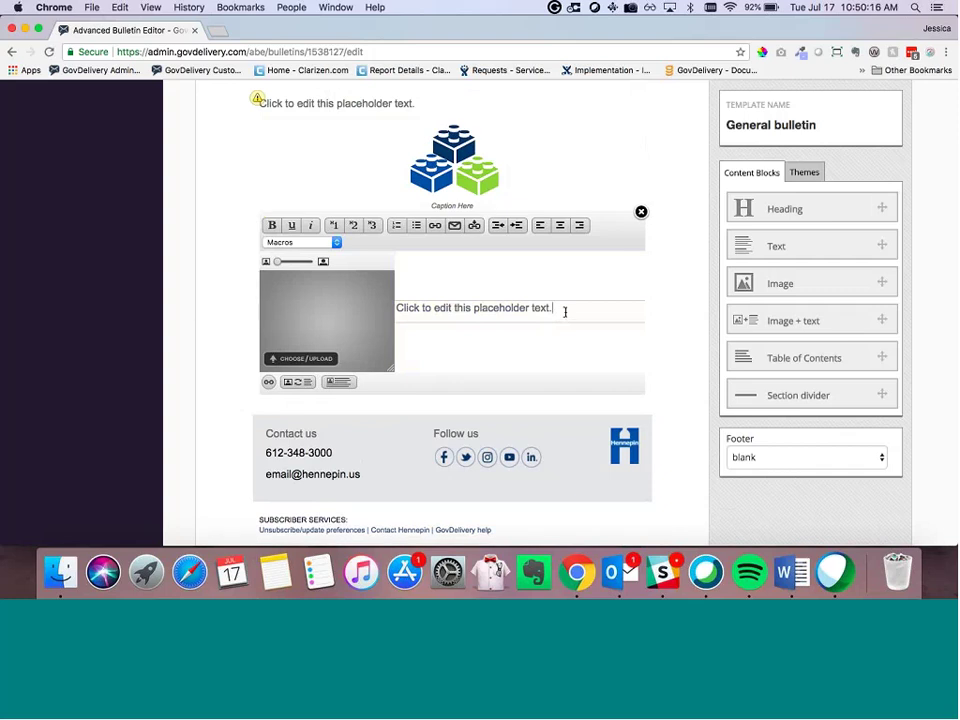
text(Click to edit this placeholder text.)
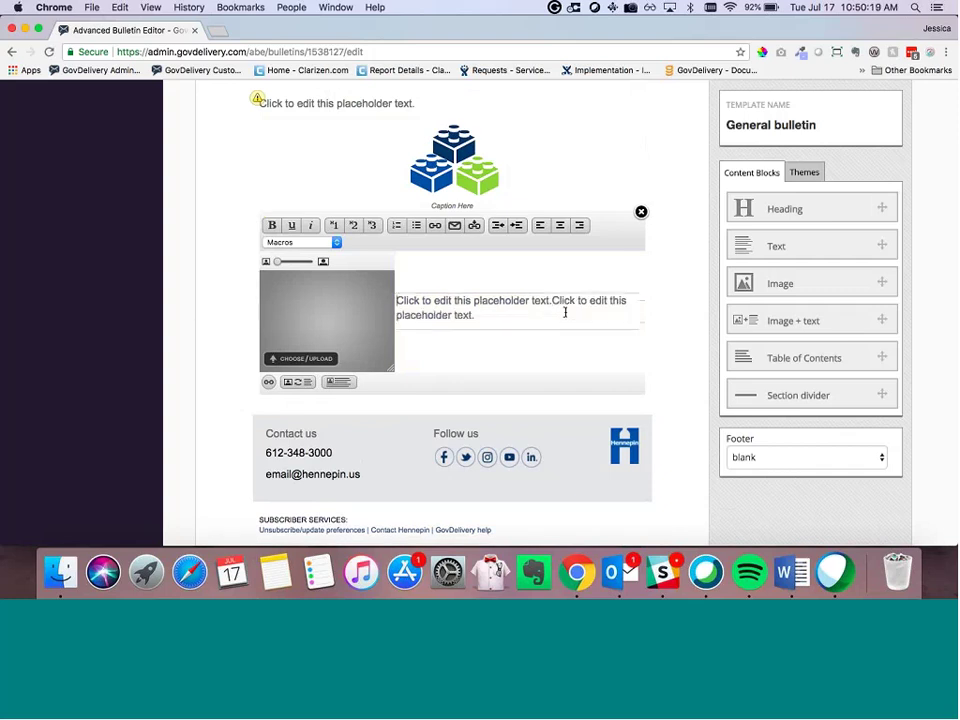
key(super+v)
key(super+v)
key(super+v)
key(super+v)
text(v)
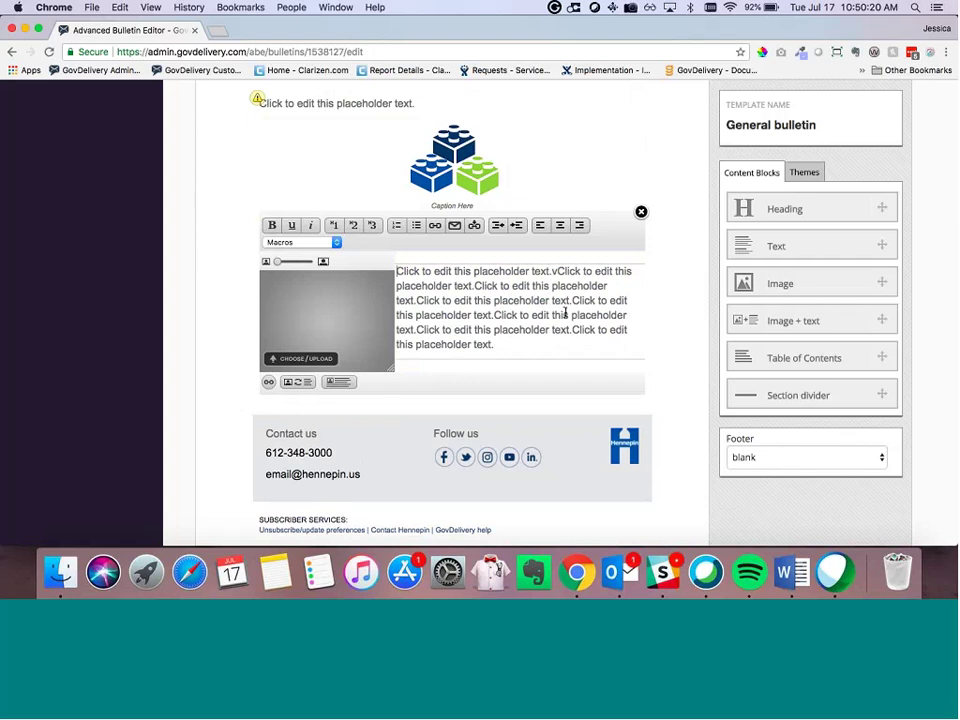
text(Click to edit this placeholder text.)
key(super+v)
key(super+v)
key(super+v)
key(super+v)
key(super+v)
key(super+v)
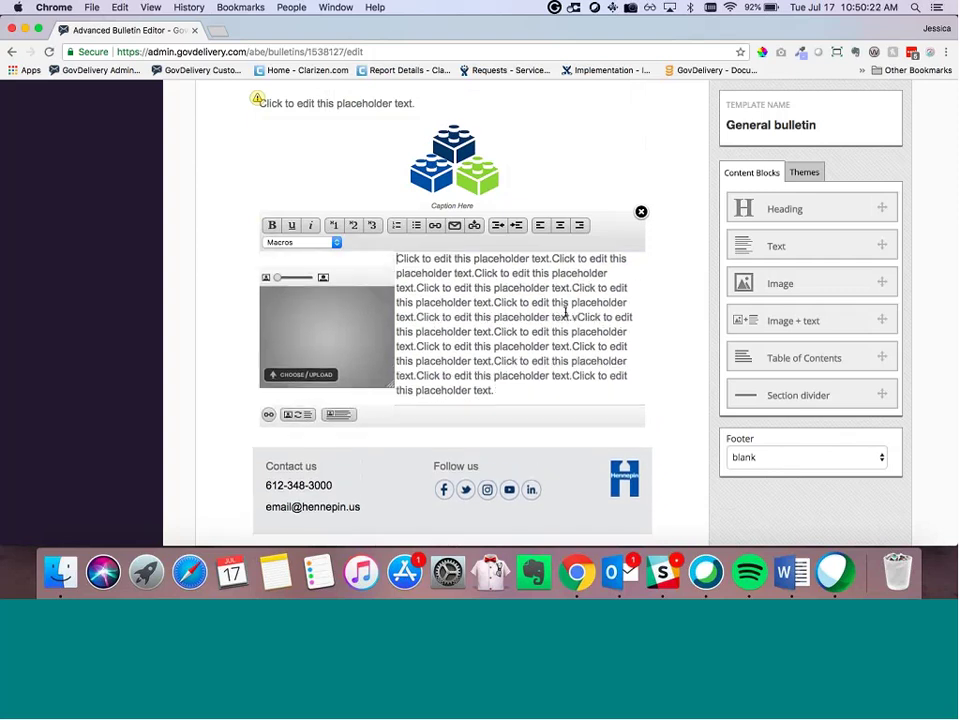
scroll(428, 343, down, 3)
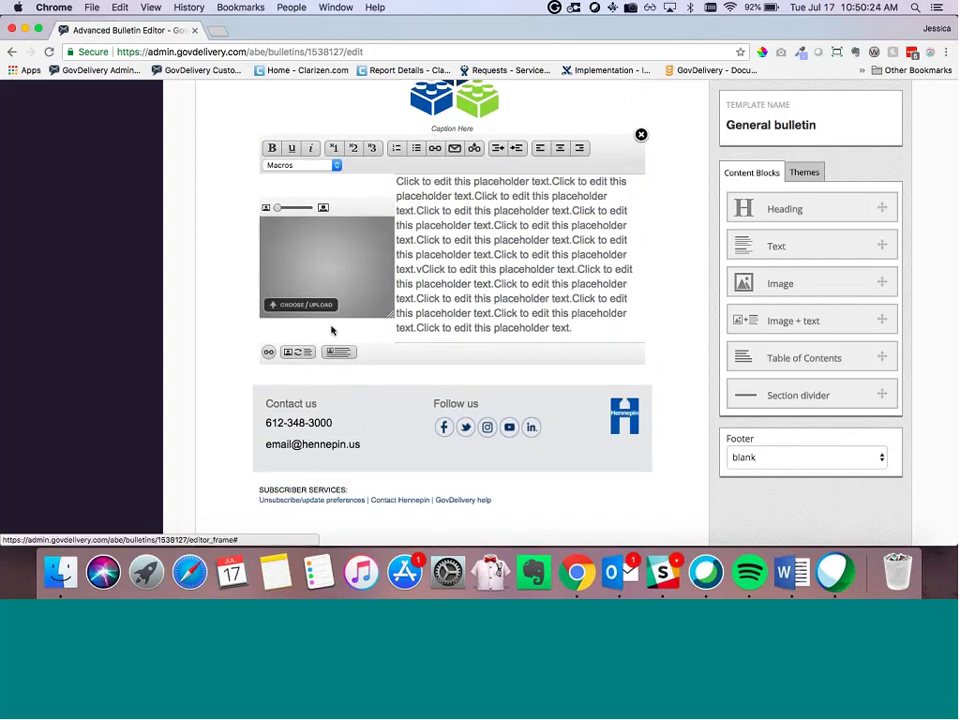
click(307, 305)
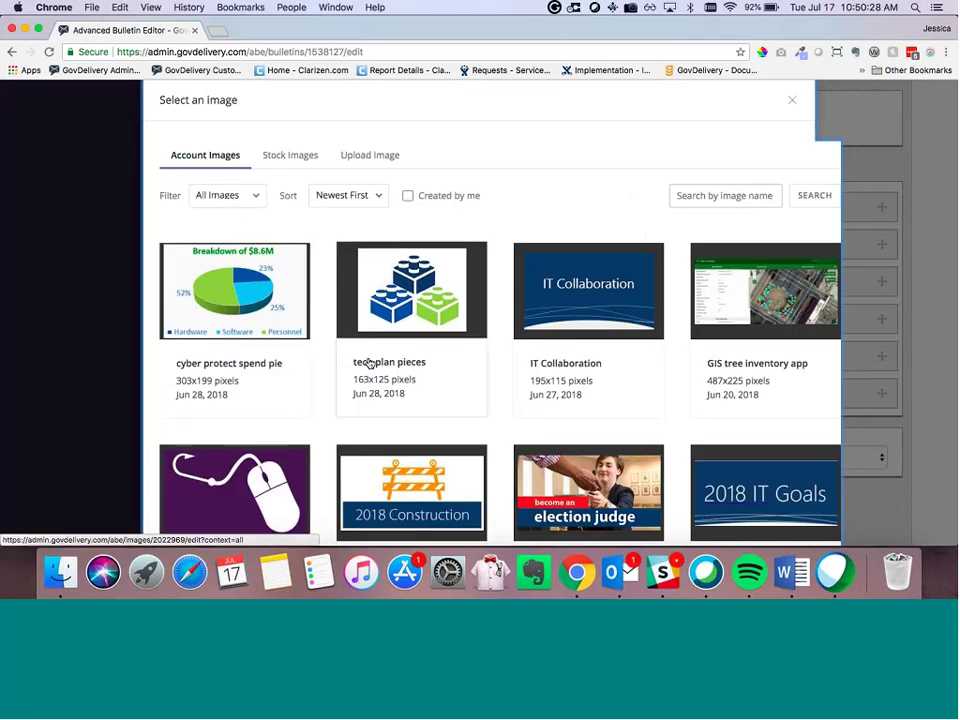
Step: Insert the tech plan pieces image into the image+text block and try text wrapping on and off
click(387, 300)
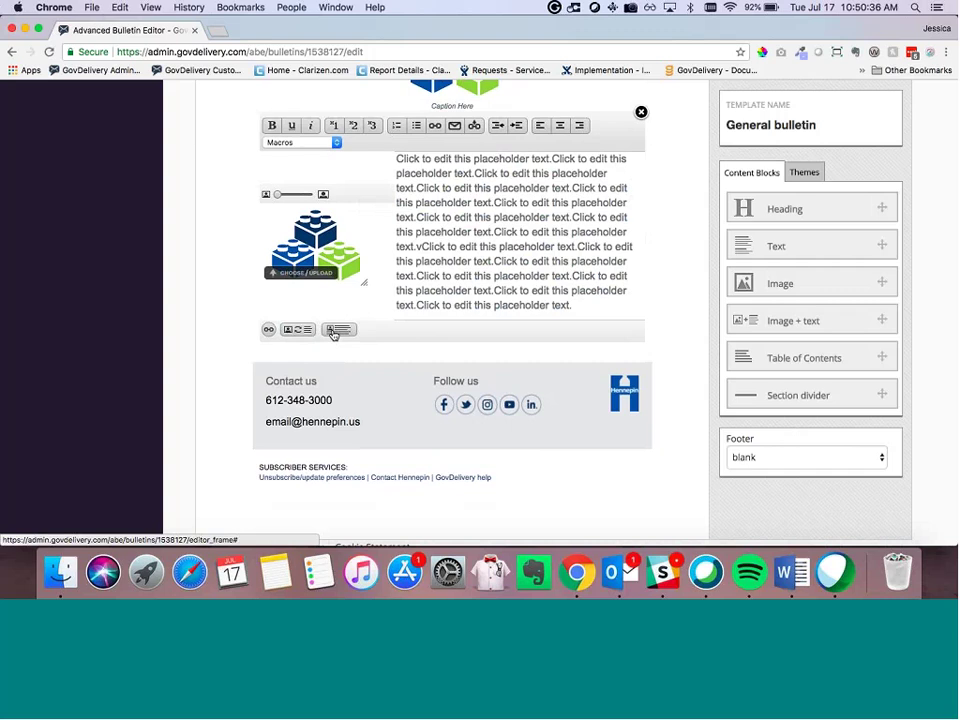
click(336, 330)
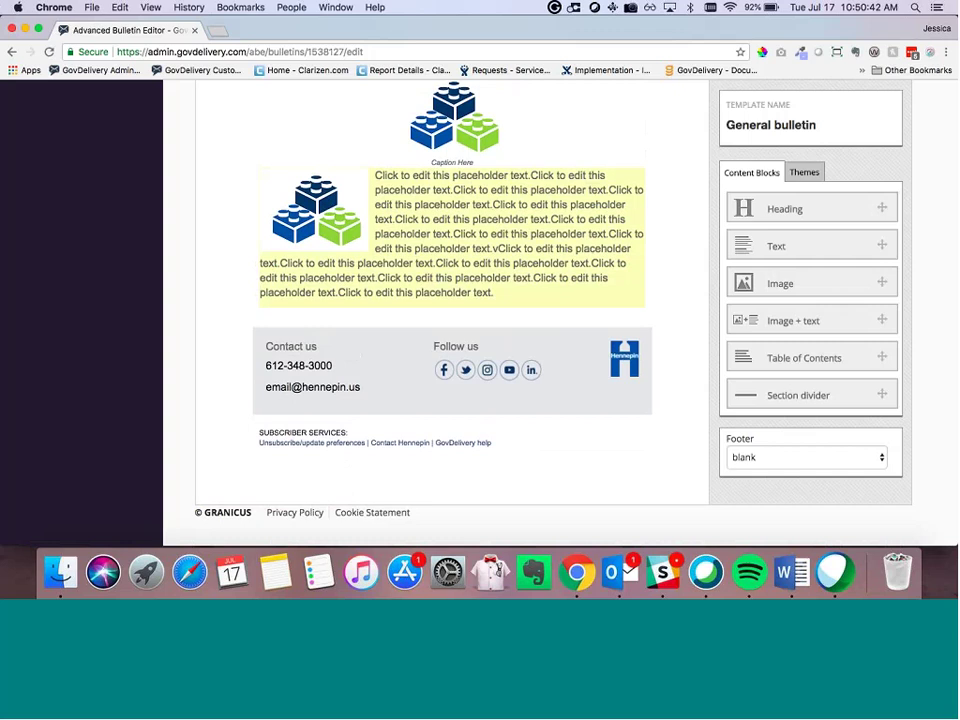
click(368, 285)
click(338, 330)
click(188, 279)
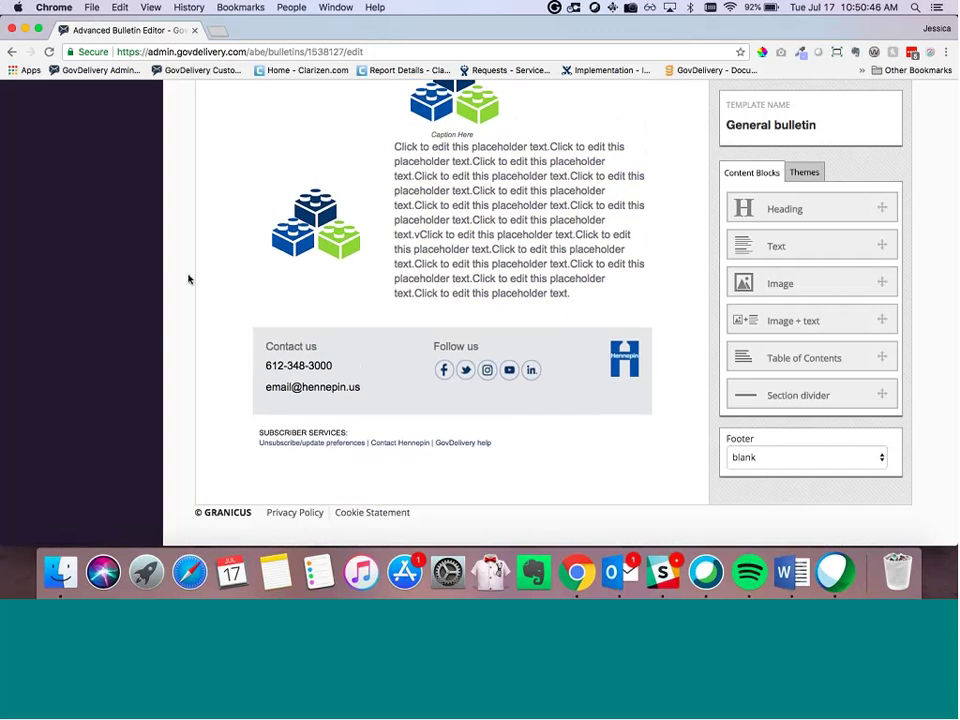
Step: Wrap the text under the image and swap the image between the right and left sides
click(365, 282)
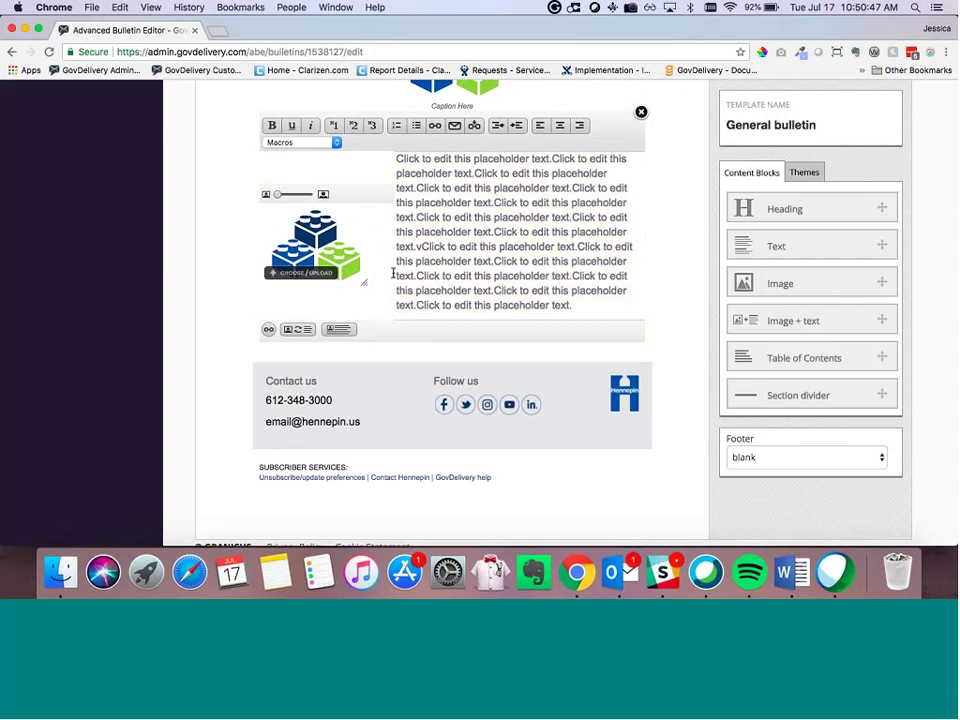
click(337, 331)
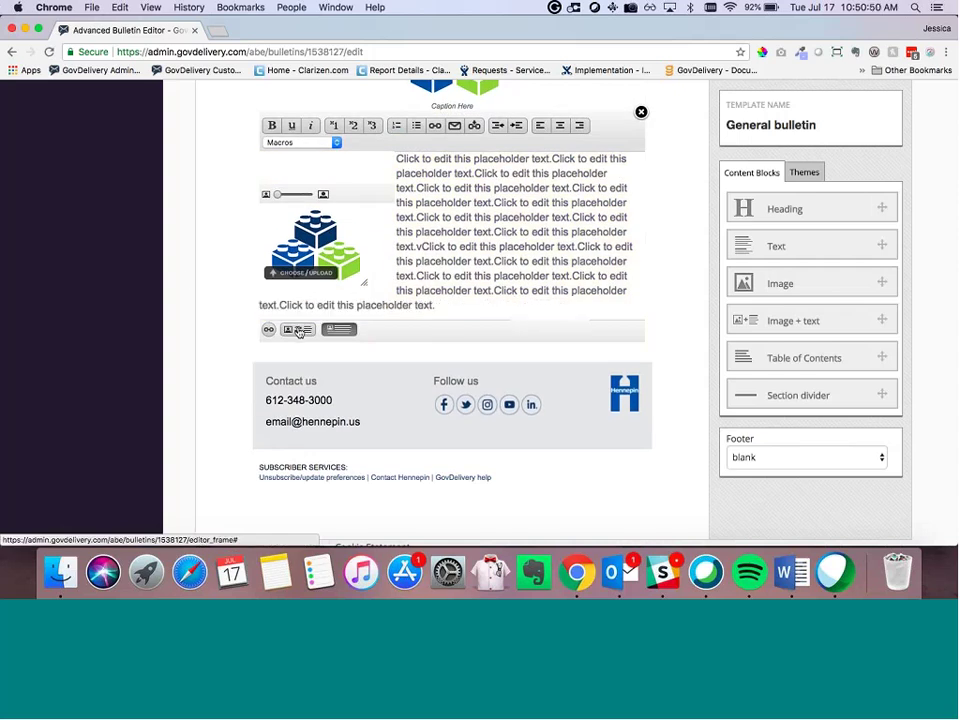
click(298, 331)
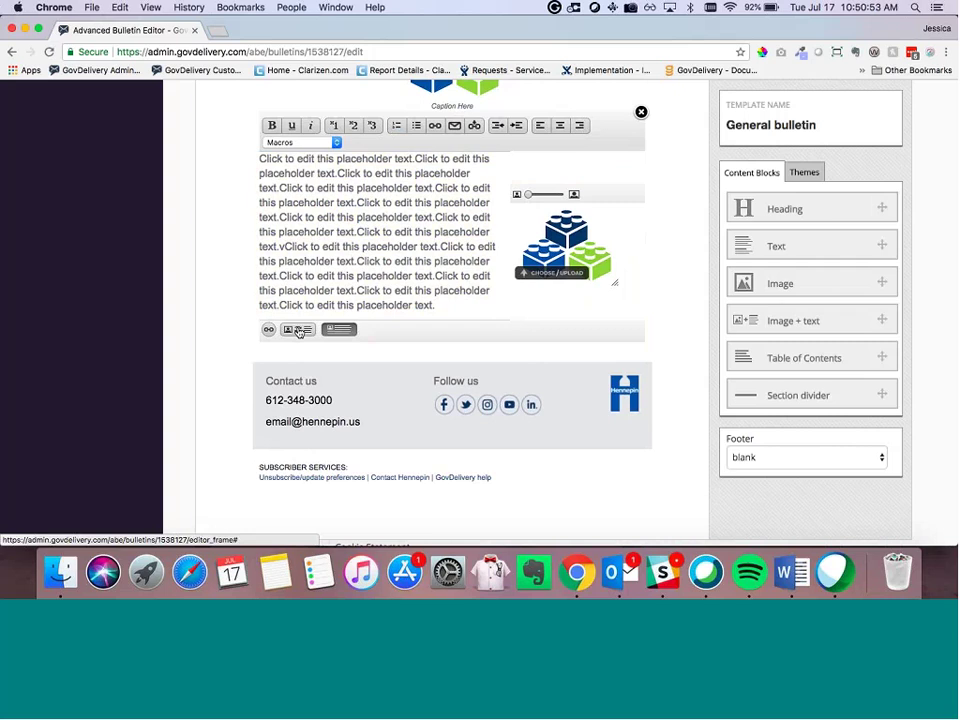
click(298, 331)
click(298, 331)
click(195, 258)
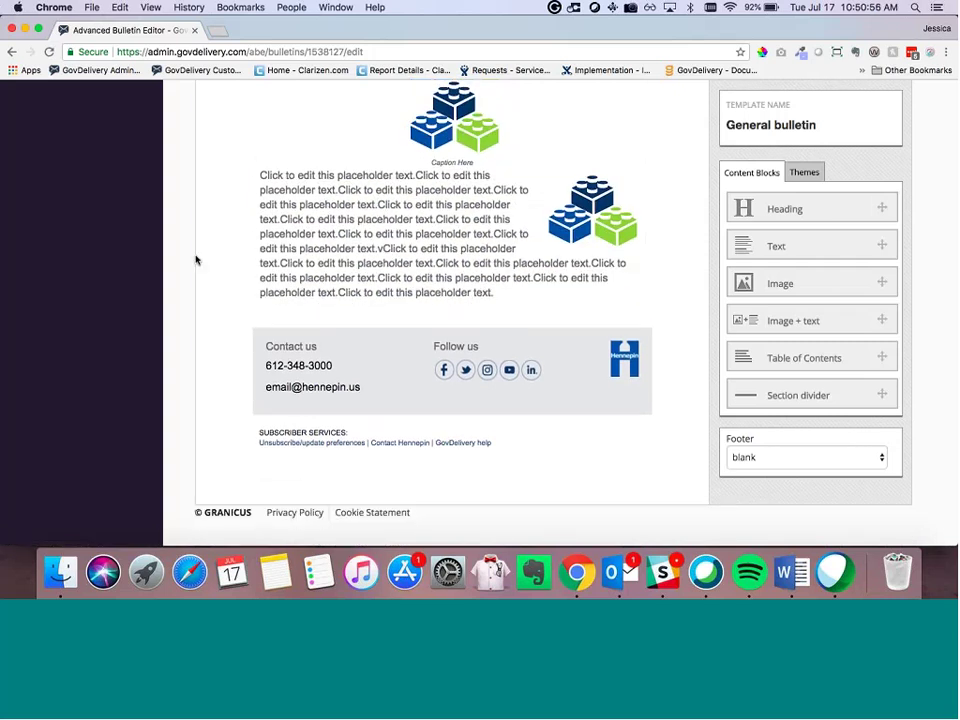
Step: Place the image on the left of the wrapped text and close the block editor
click(339, 212)
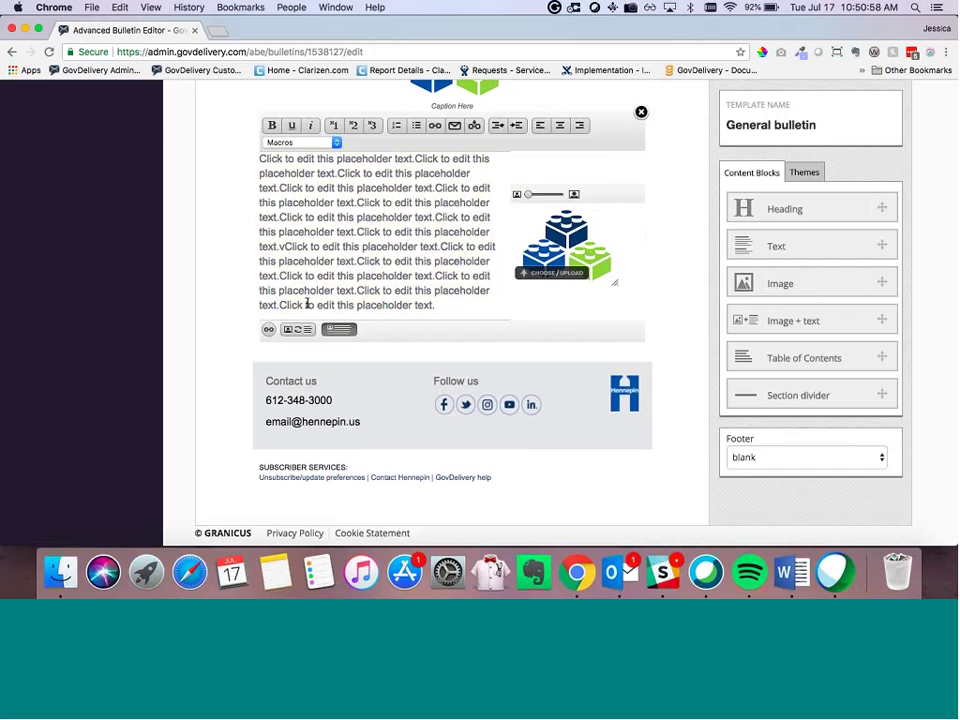
click(298, 331)
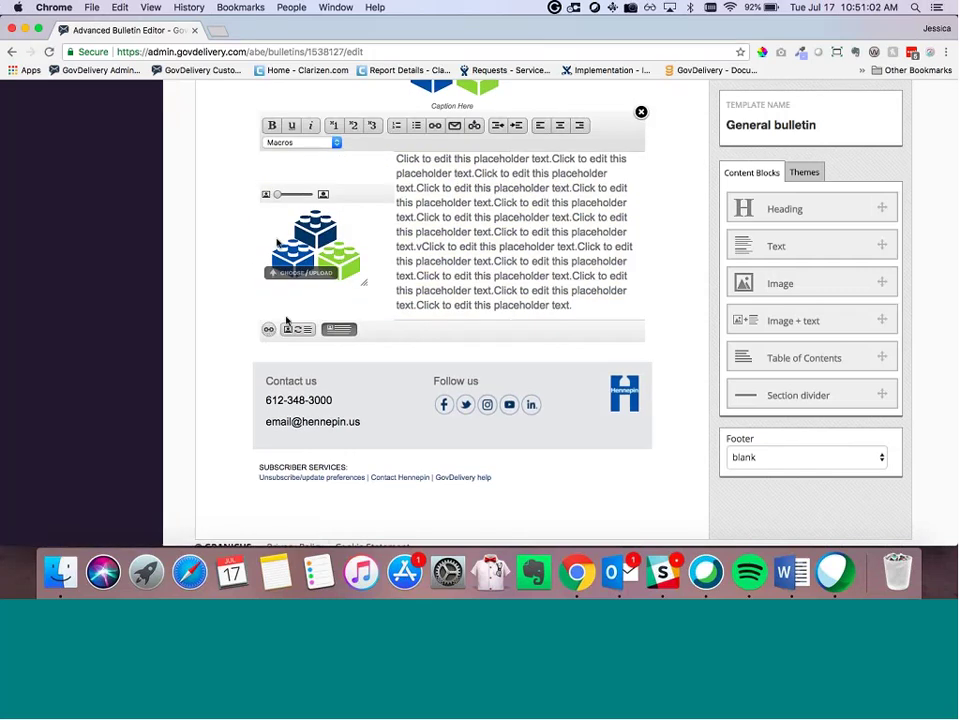
click(190, 275)
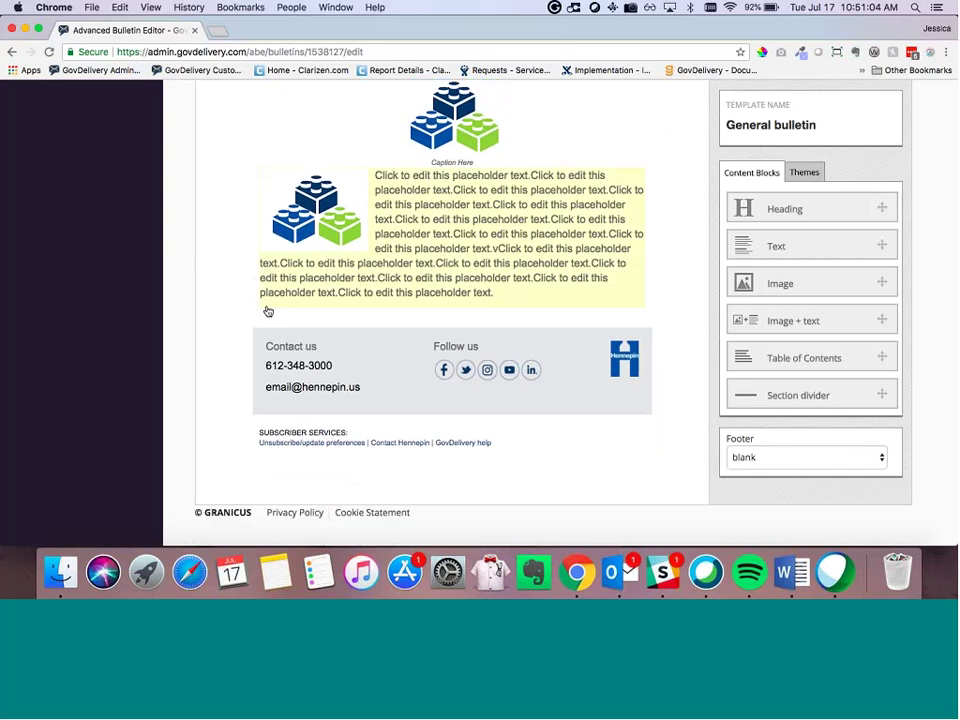
scroll(268, 311, up, 2)
scroll(268, 311, up, 6)
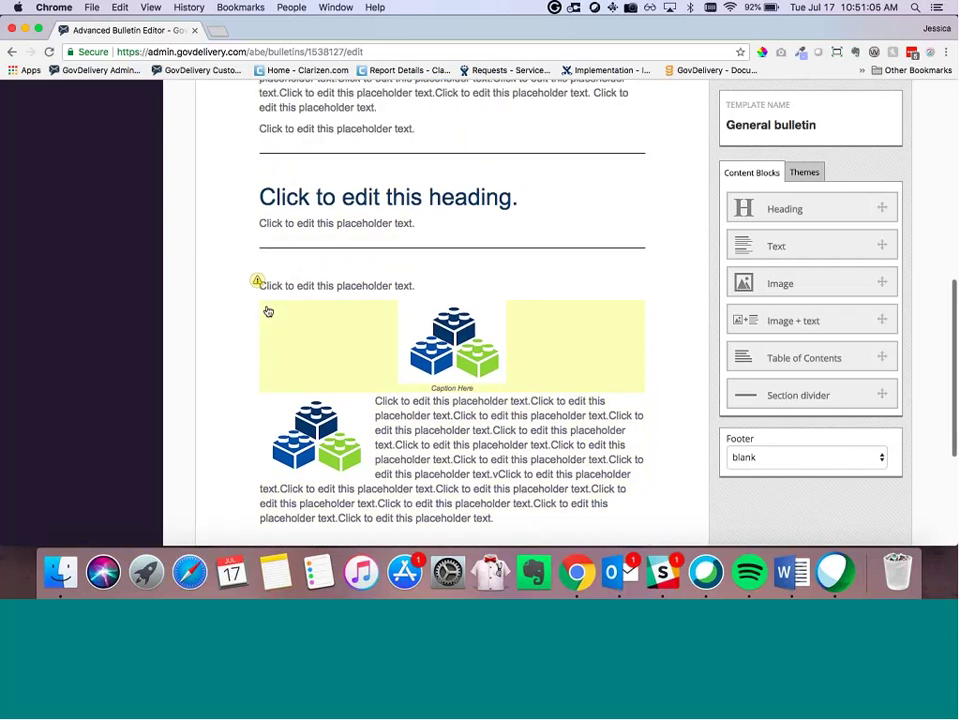
Step: Start a link on the first text block's last line, then cancel the URL prompt without adding one
click(375, 276)
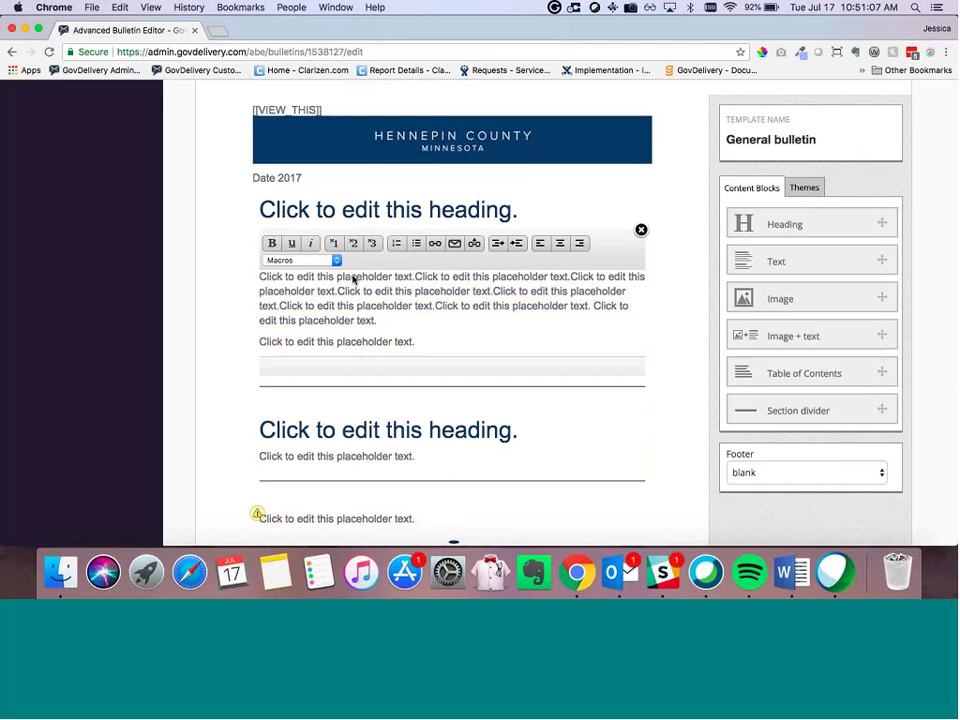
click(435, 245)
key(super+c)
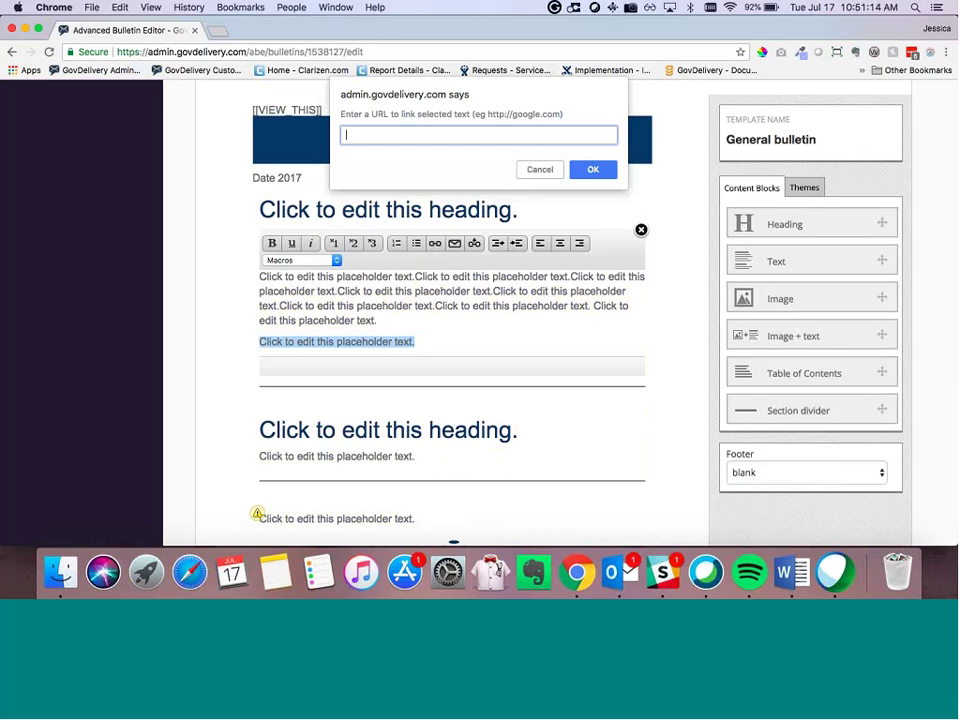
key(Escape)
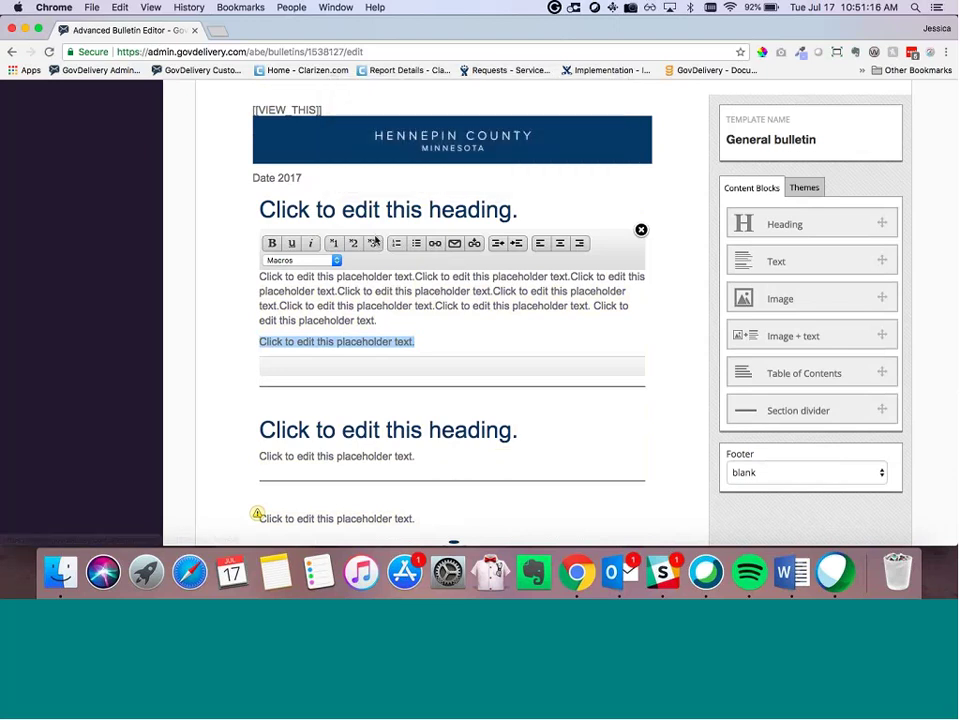
click(271, 243)
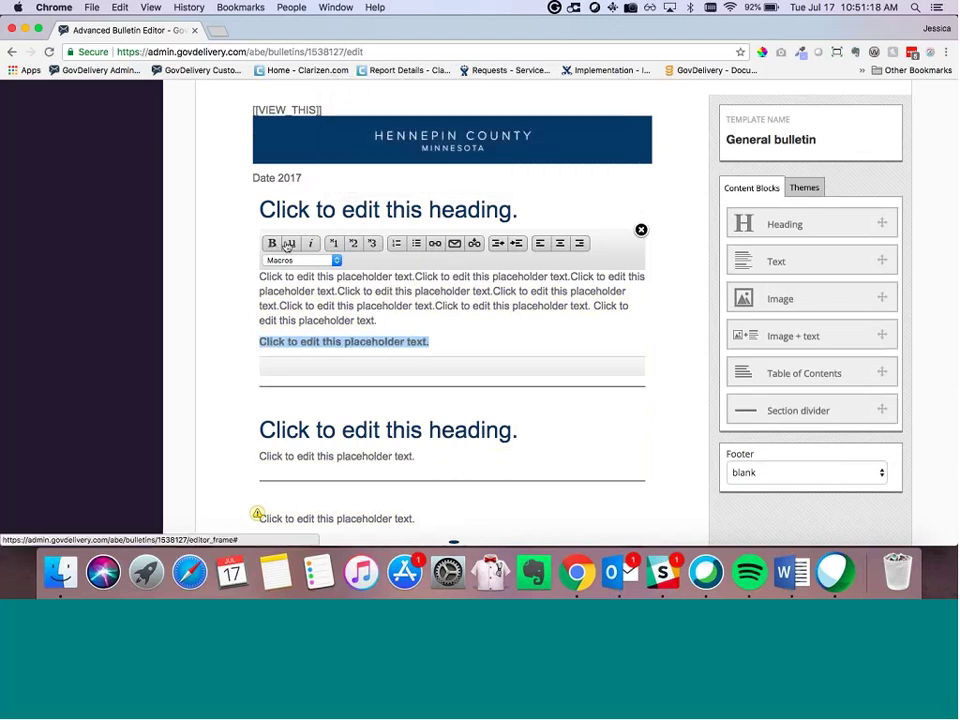
click(288, 245)
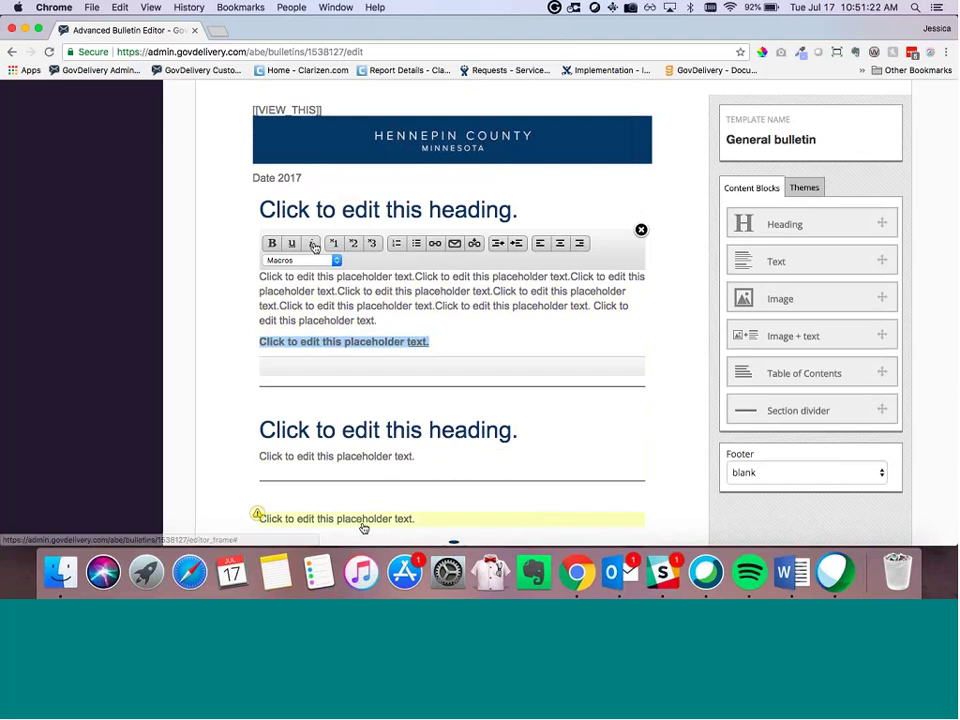
click(429, 305)
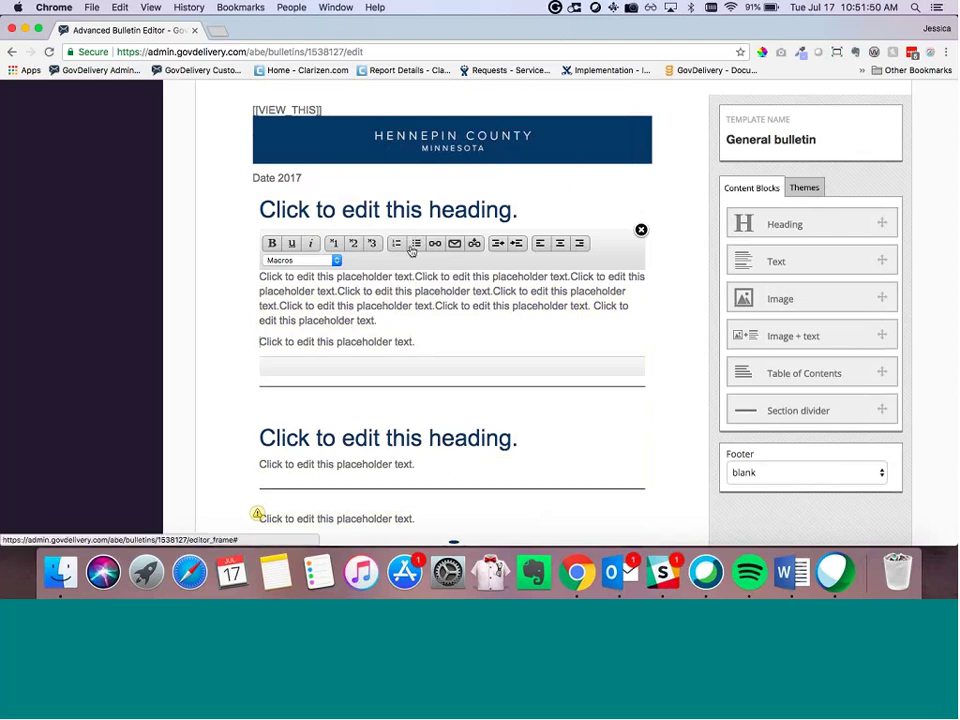
Step: Make the last line a bullet and add two placeholder bullets; try numbering the opening paragraph, then undo
click(412, 248)
click(446, 345)
key(Return)
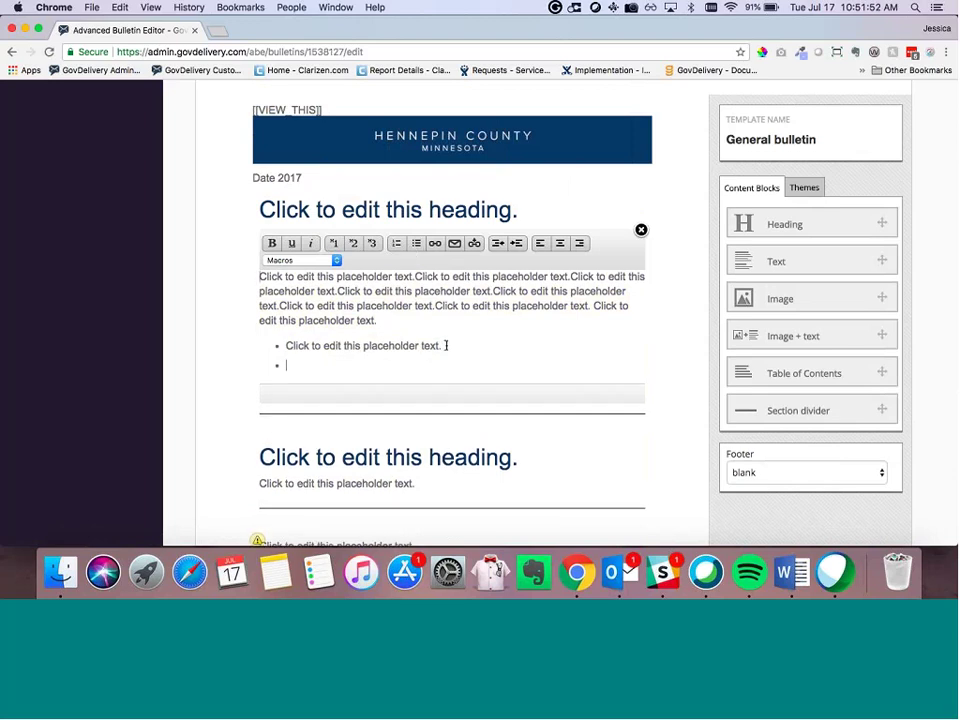
key(Return)
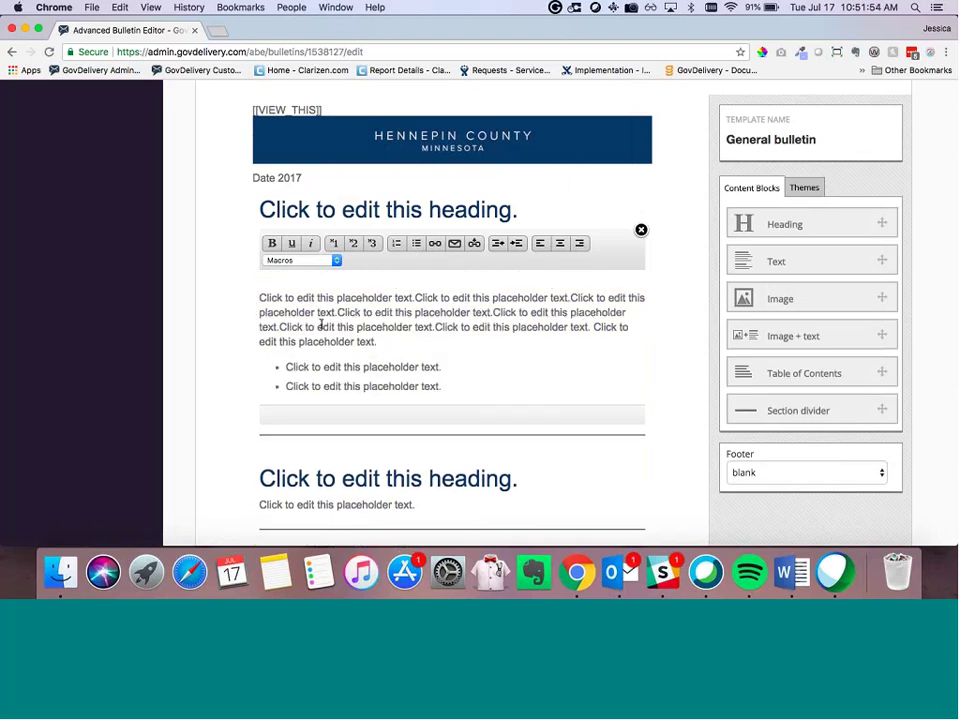
click(453, 365)
key(Return)
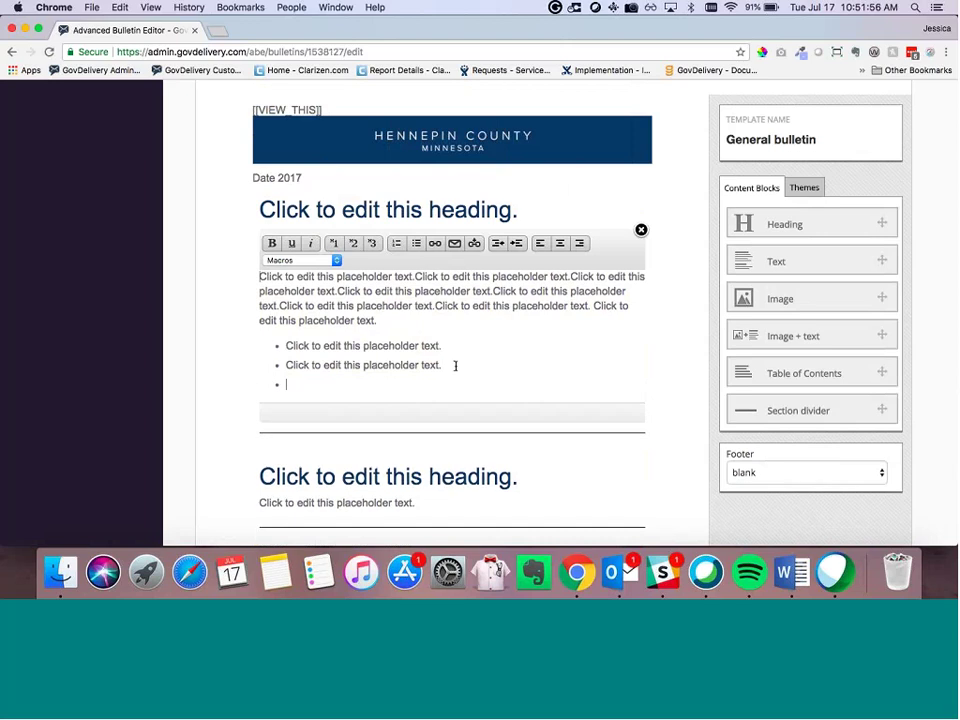
key(super+v)
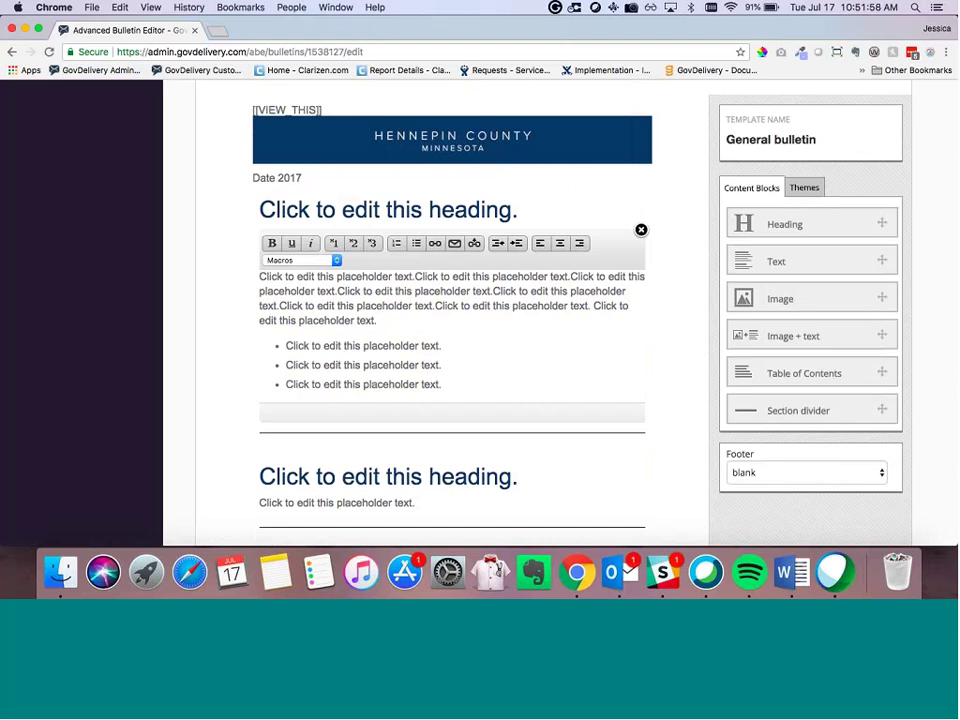
click(397, 244)
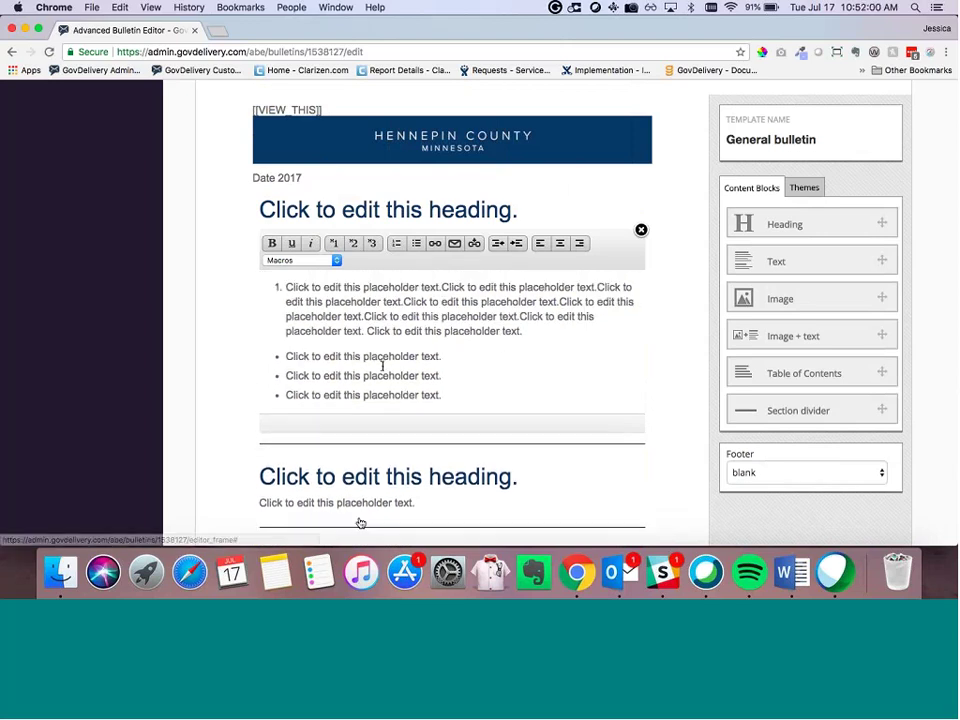
key(super+z)
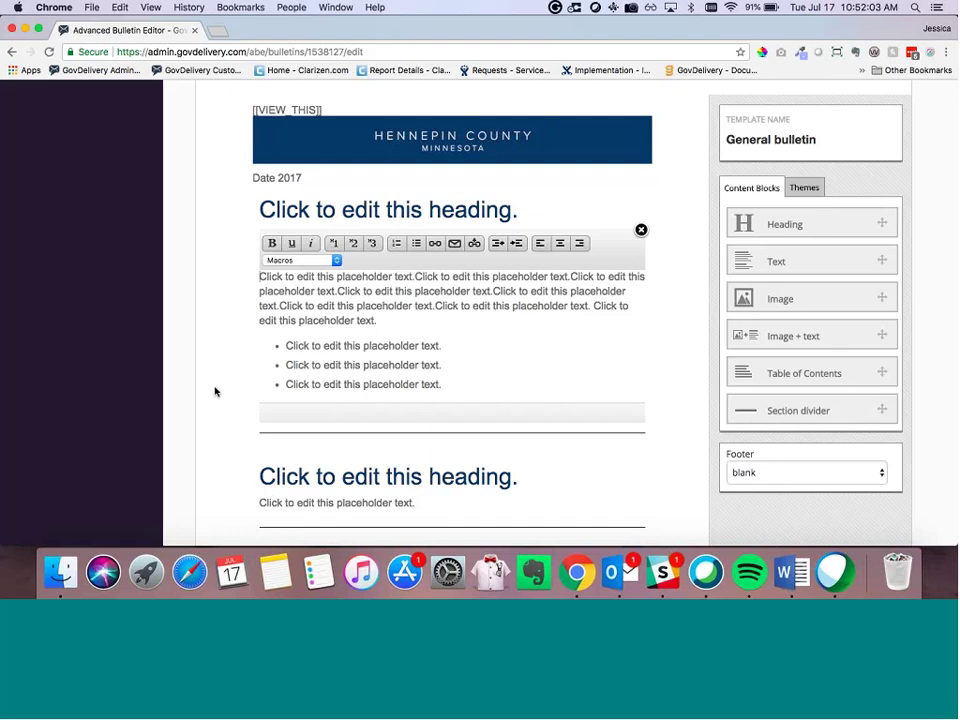
click(214, 391)
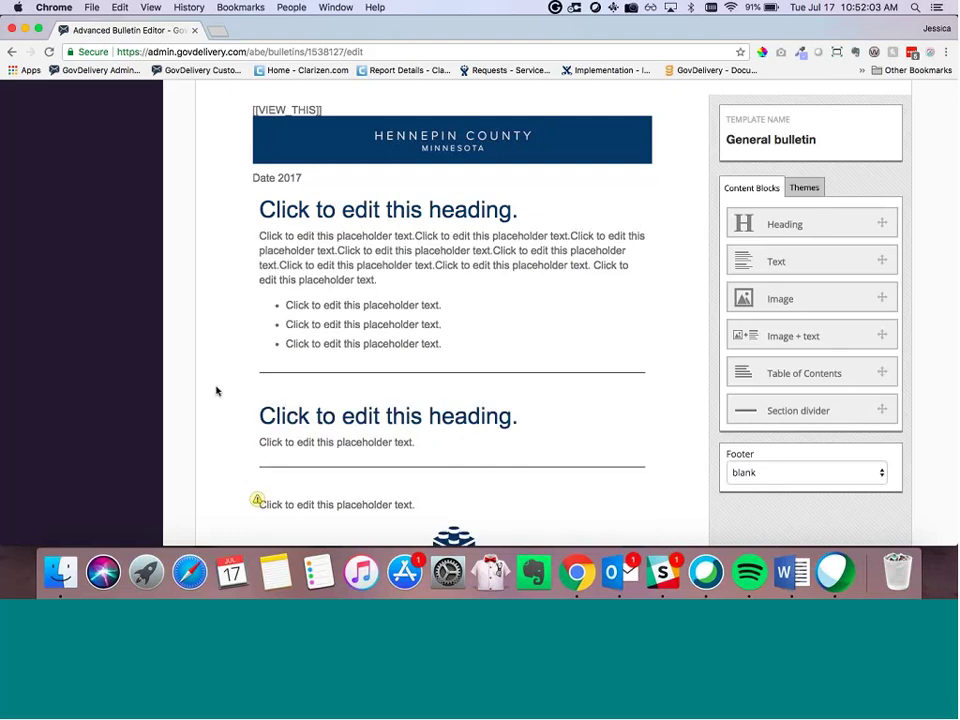
scroll(476, 330, down, 3)
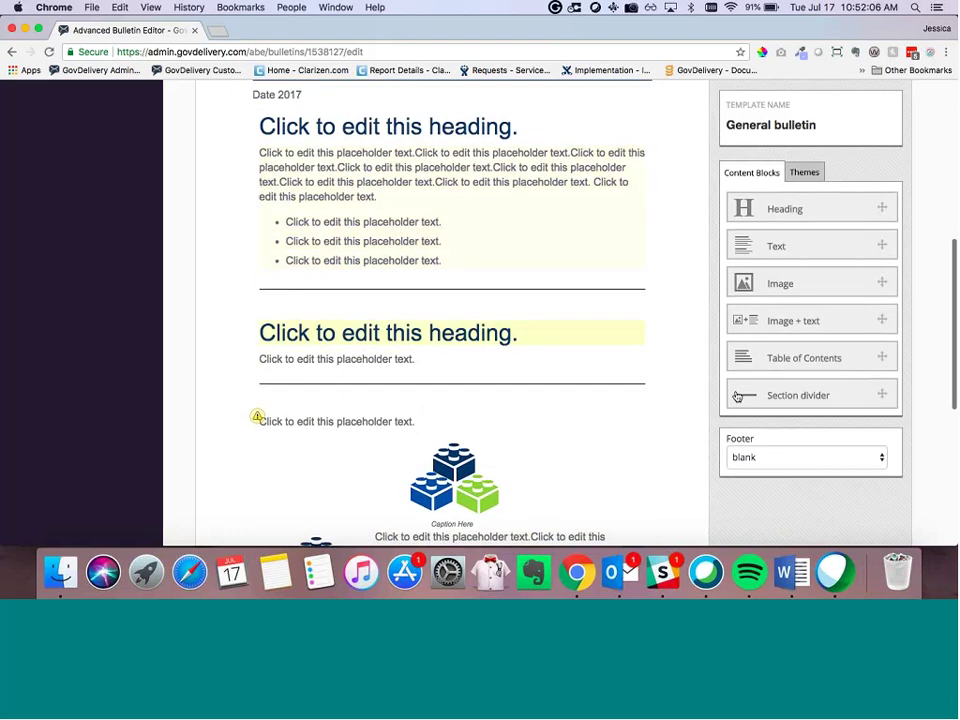
scroll(788, 400, down, 4)
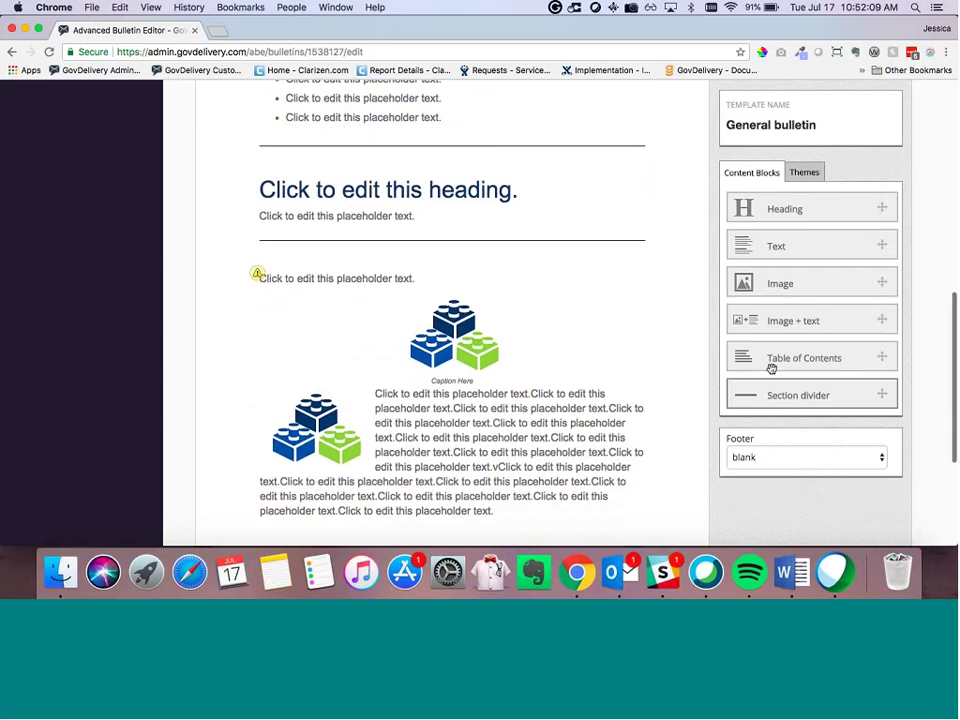
drag(768, 399, 503, 320)
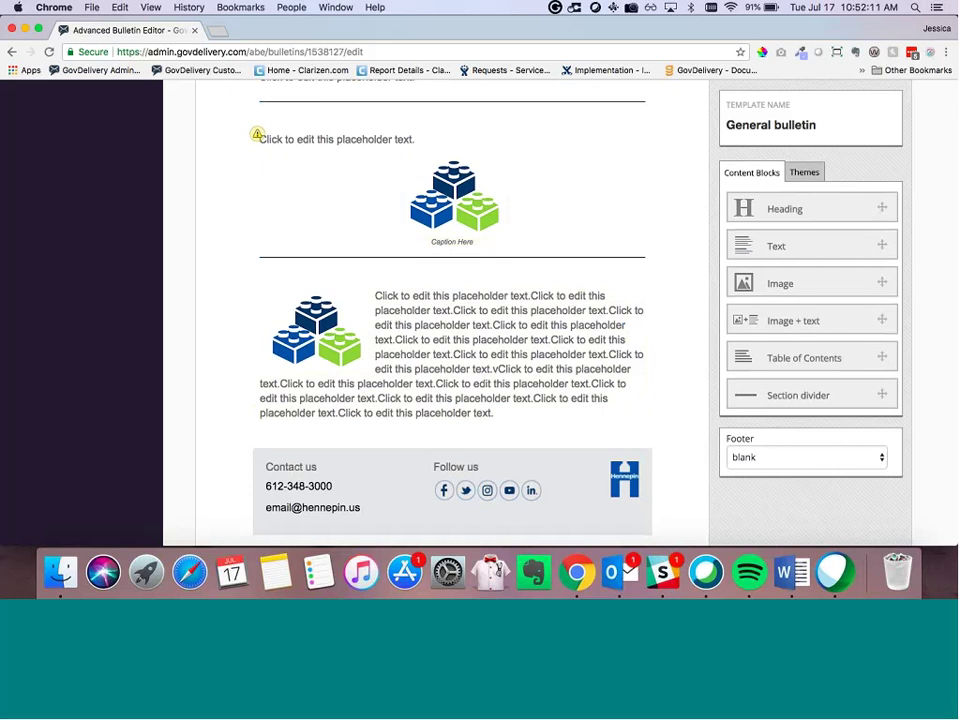
scroll(569, 328, down, 2)
scroll(569, 328, down, 2)
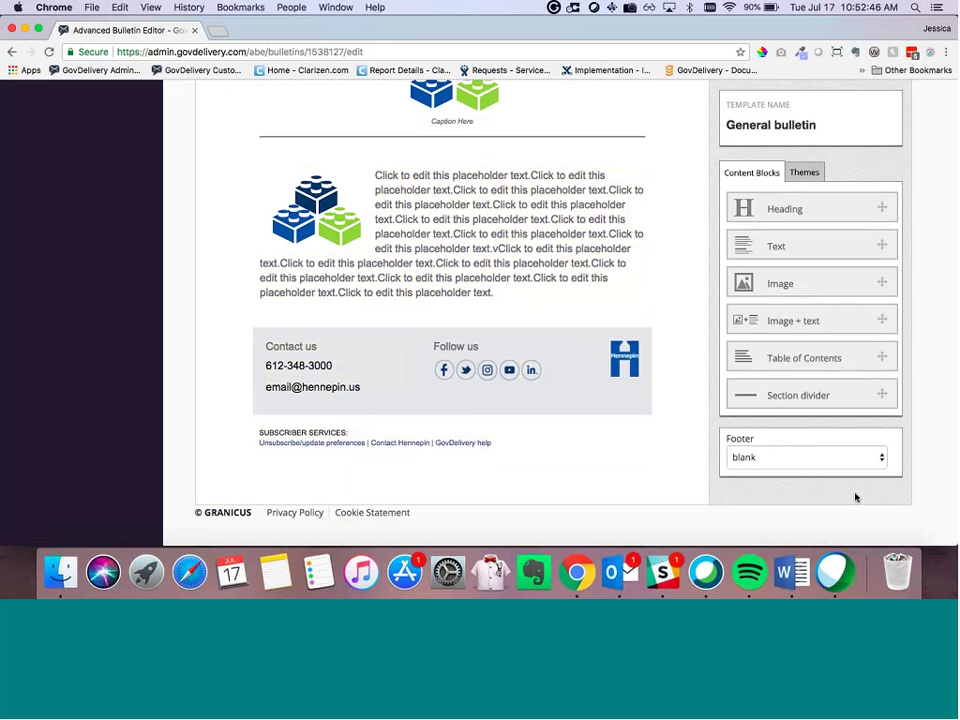
scroll(704, 392, up, 1)
scroll(704, 392, up, 10)
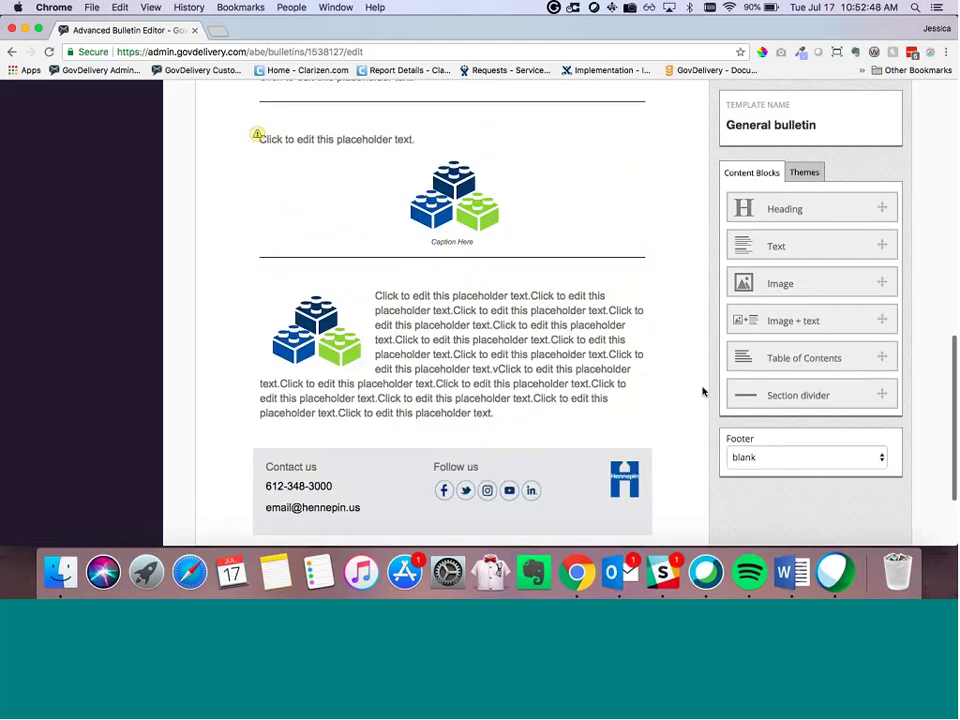
scroll(704, 392, up, 1)
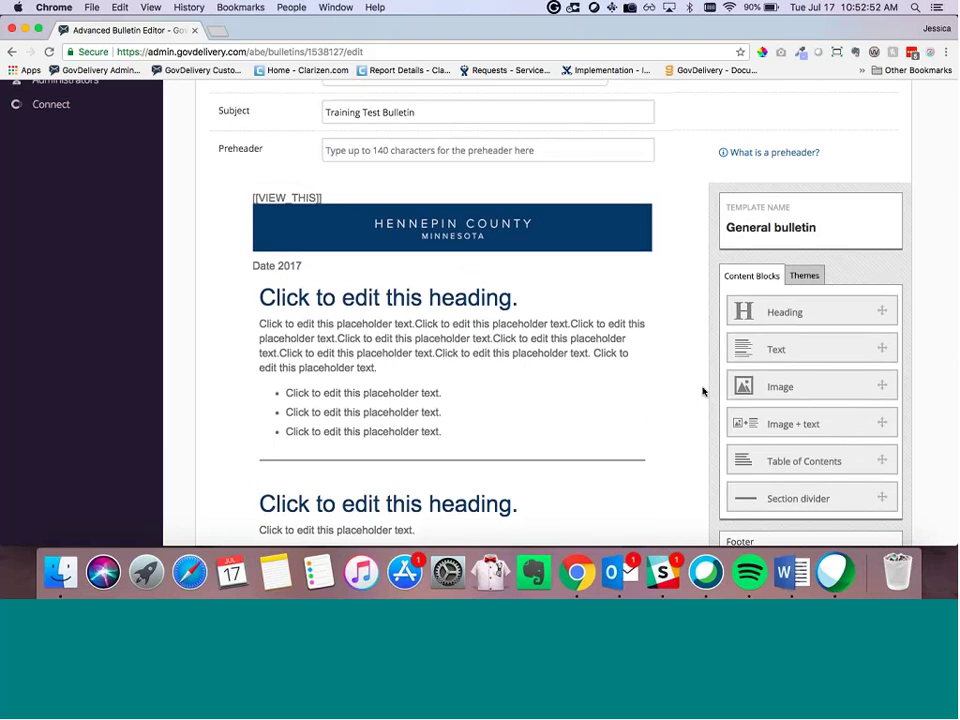
scroll(703, 392, up, 4)
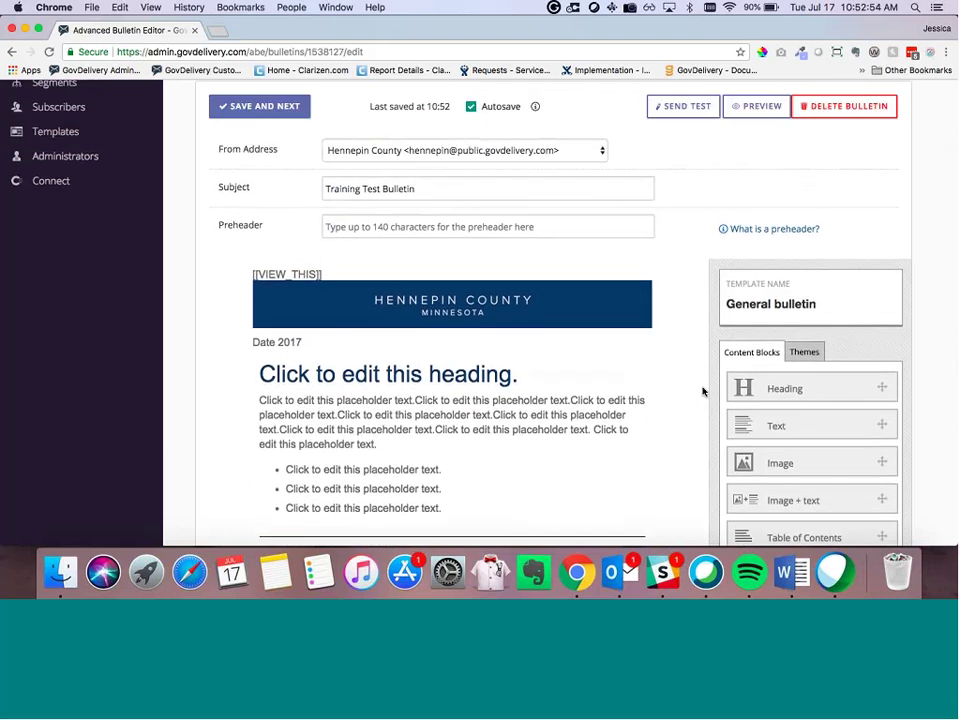
scroll(703, 392, up, 1)
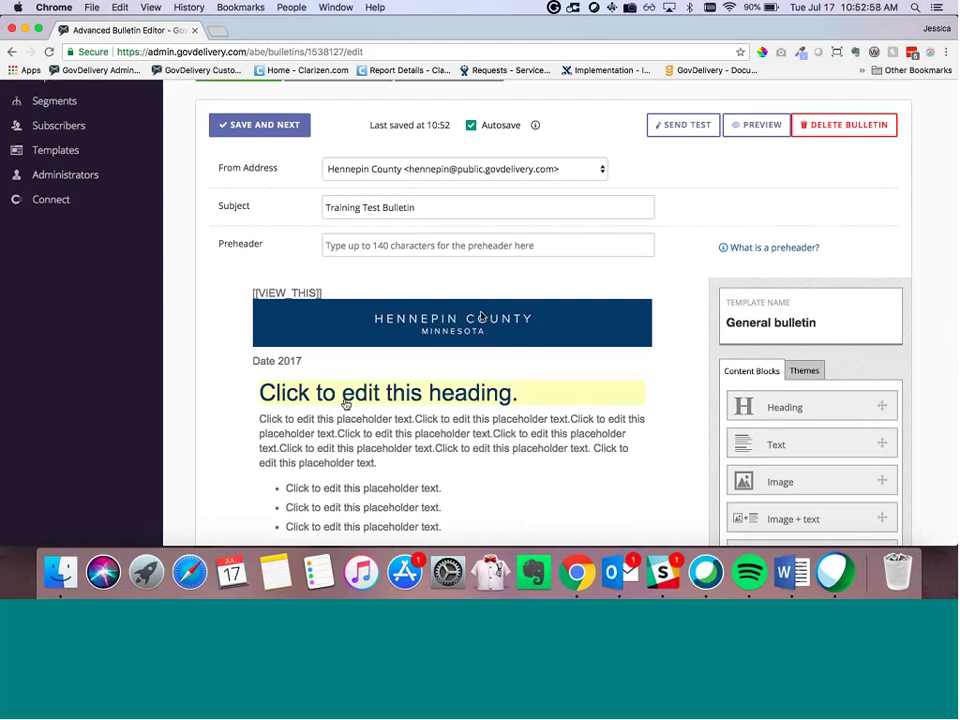
scroll(346, 400, up, 1)
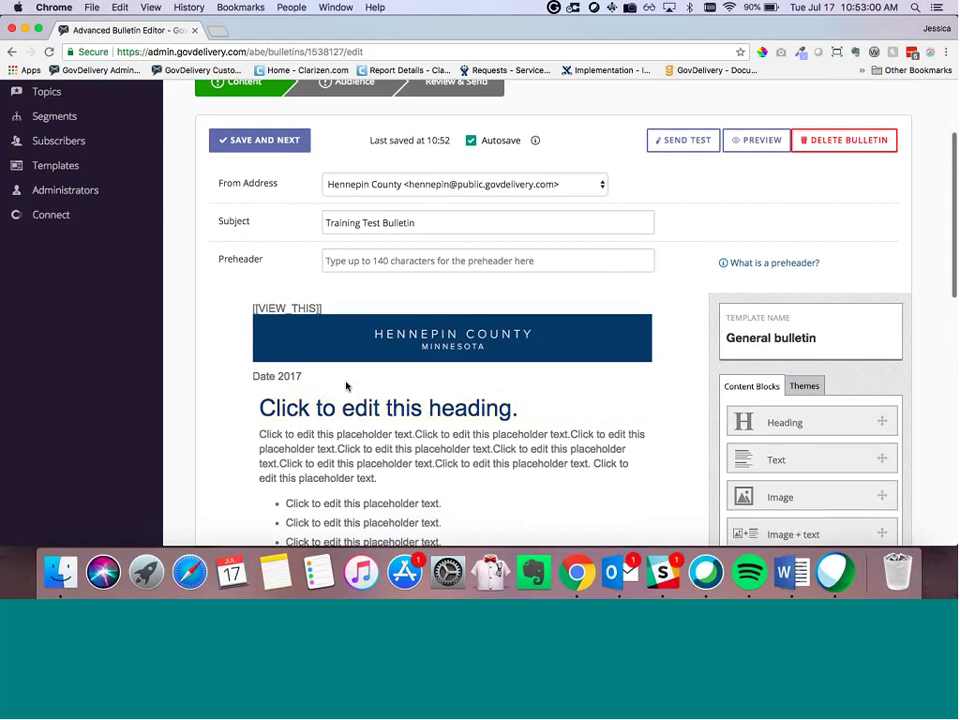
scroll(346, 386, down, 1)
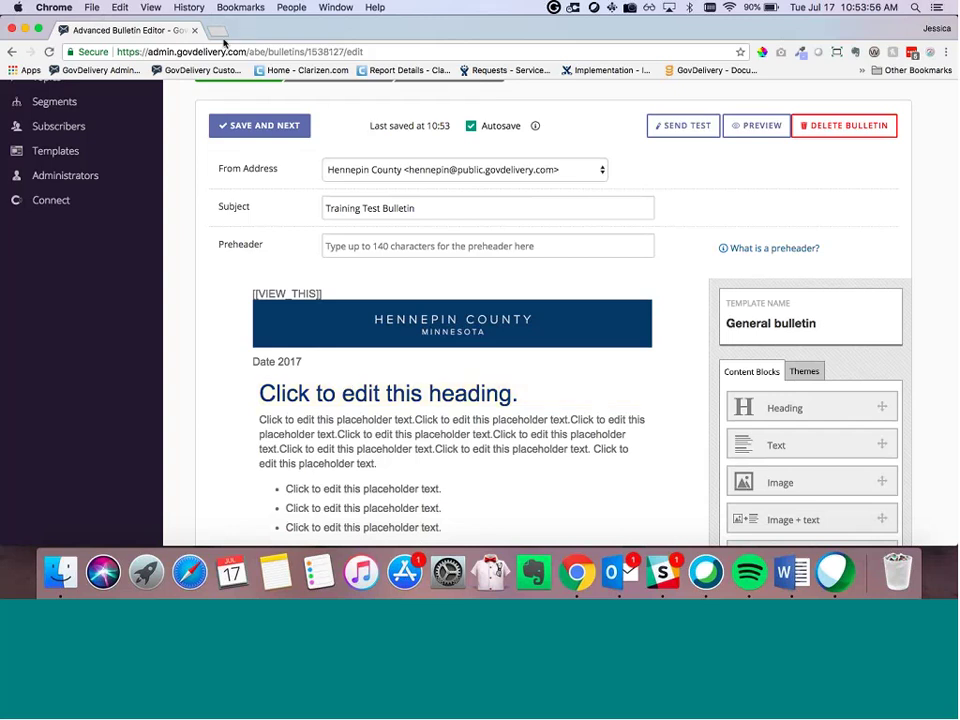
Step: Load EditPad.org in a new browser tab
key(super+t)
text(editpad.org)
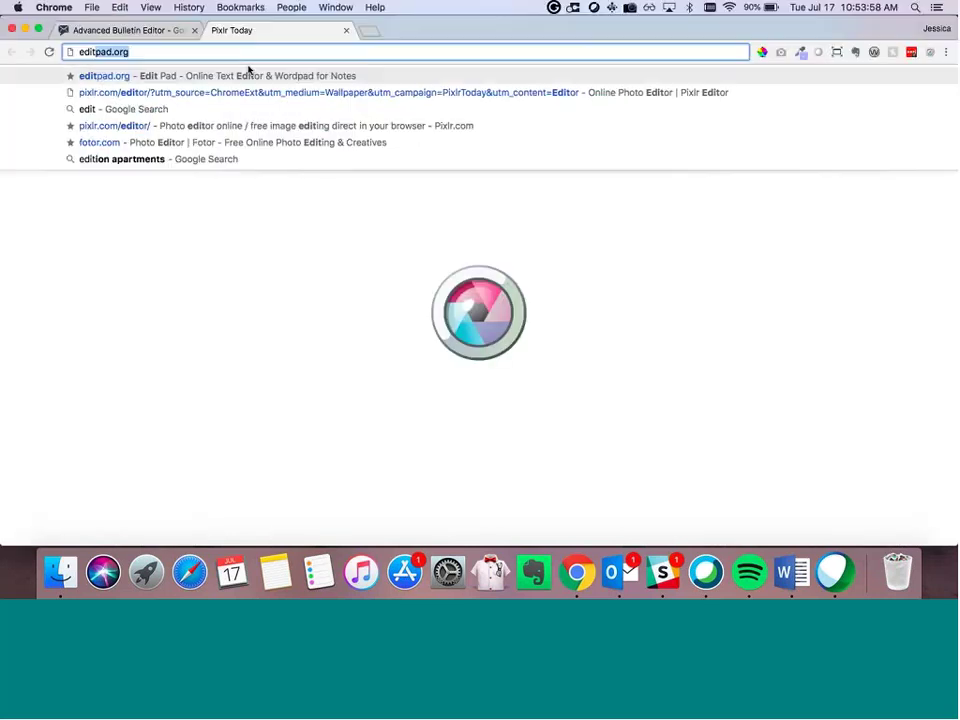
key(Return)
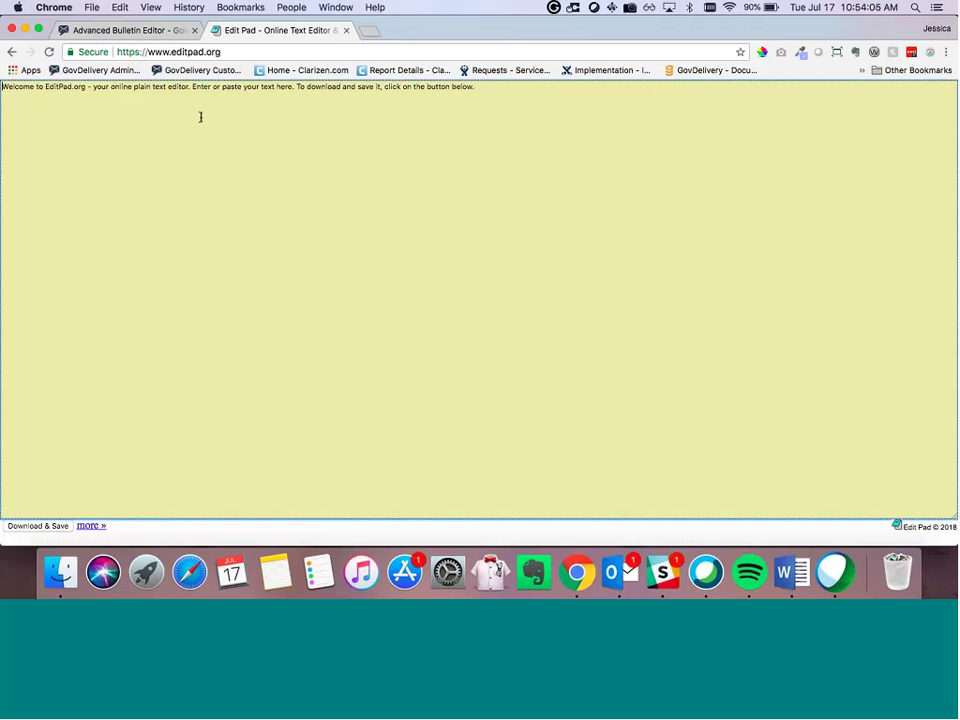
Step: Replace the pad's text with the pasted placeholder sentence, reselect it, and leave the pad
click(200, 117)
key(super+a)
text(Click to edit this placeholder text.)
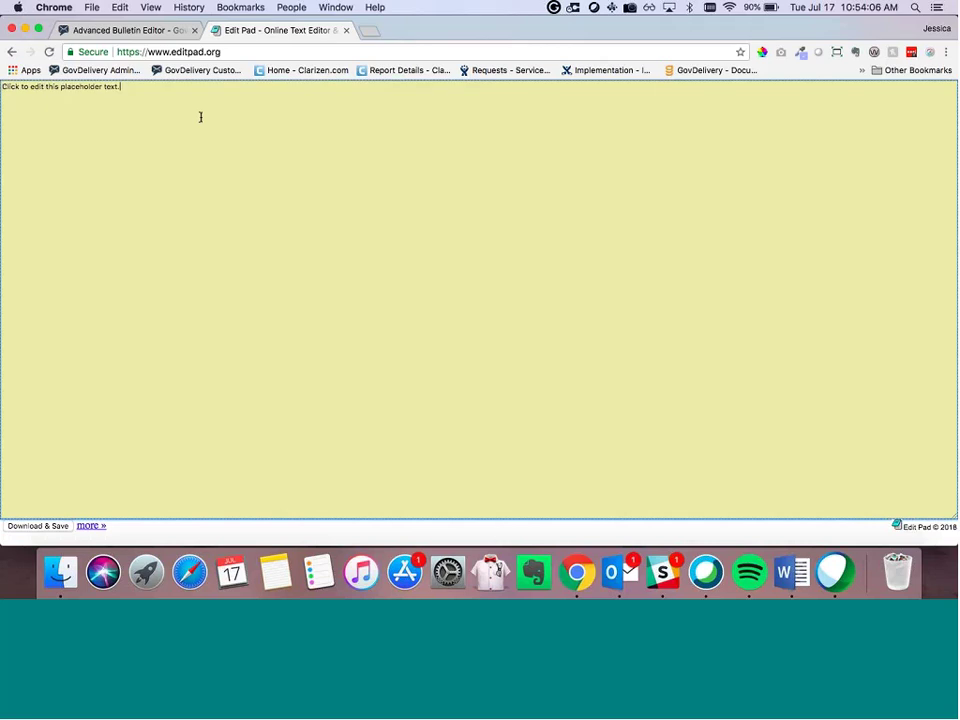
key(super+a)
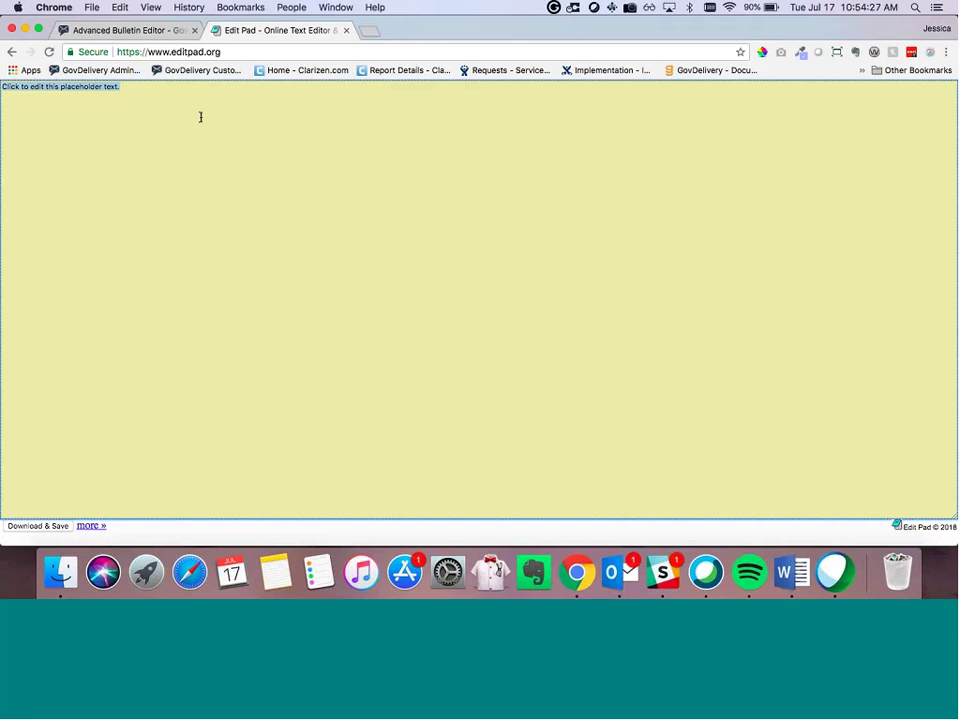
click(345, 31)
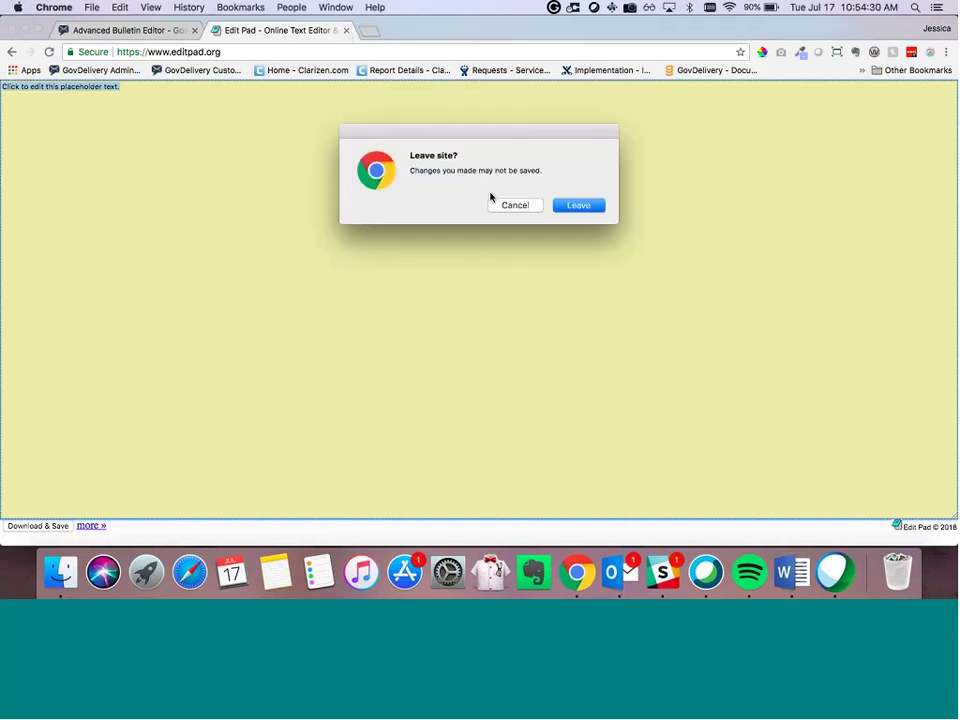
click(579, 206)
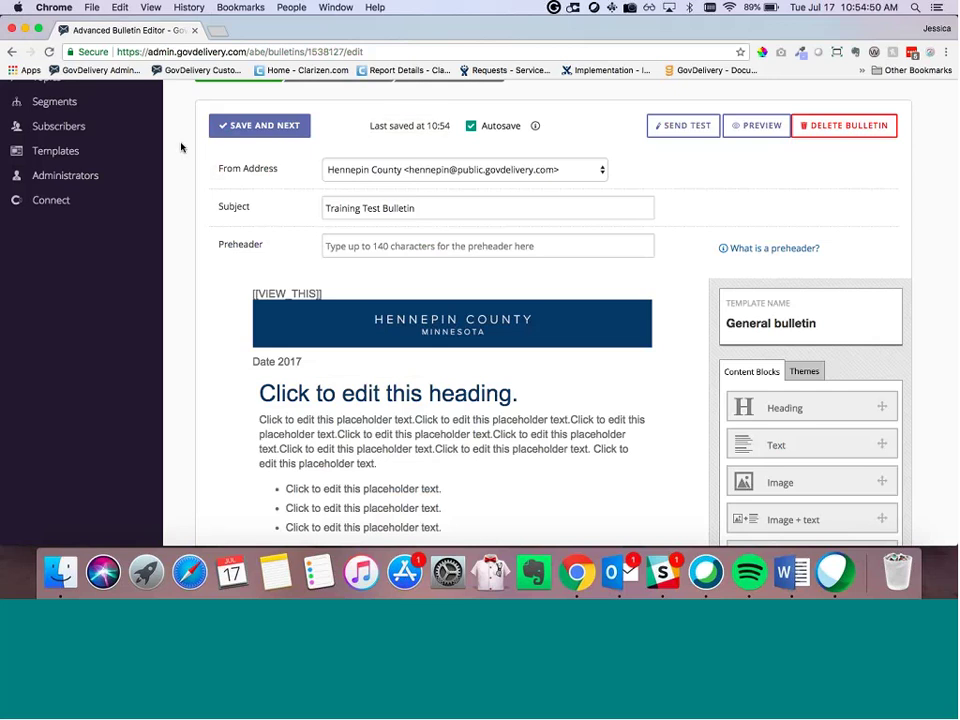
click(403, 452)
scroll(423, 411, down, 3)
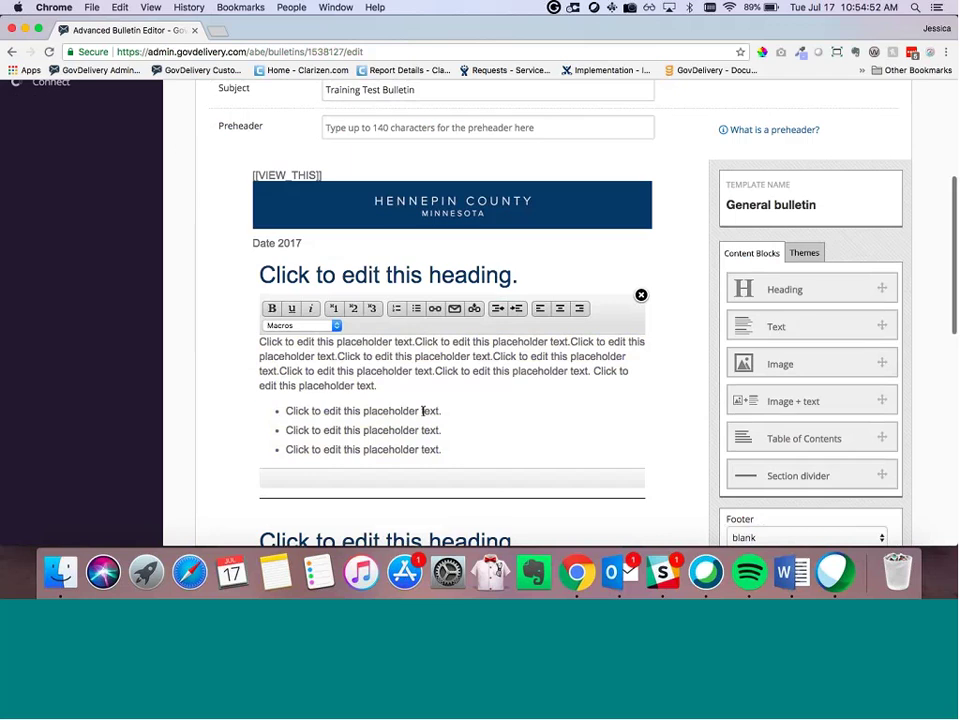
right_click(423, 411)
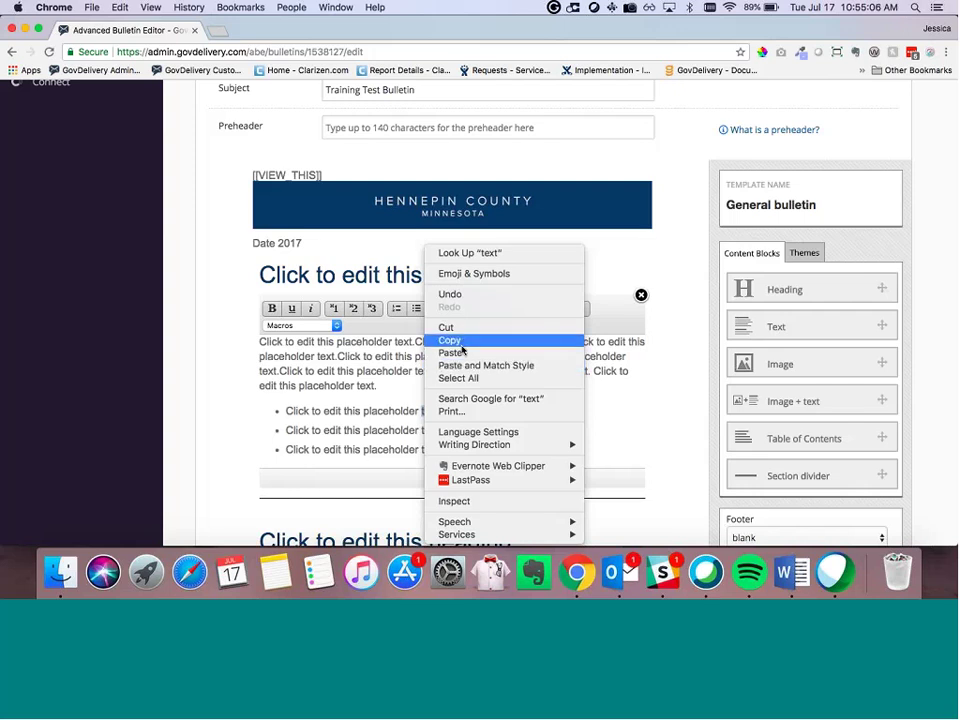
click(349, 377)
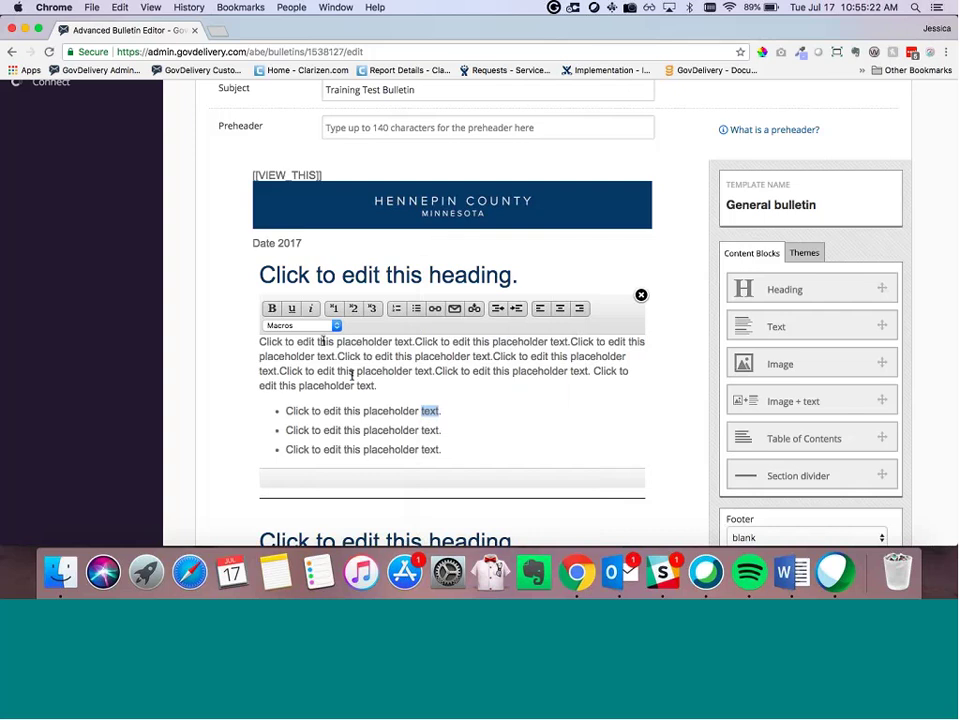
scroll(330, 350, up, 2)
scroll(272, 309, up, 4)
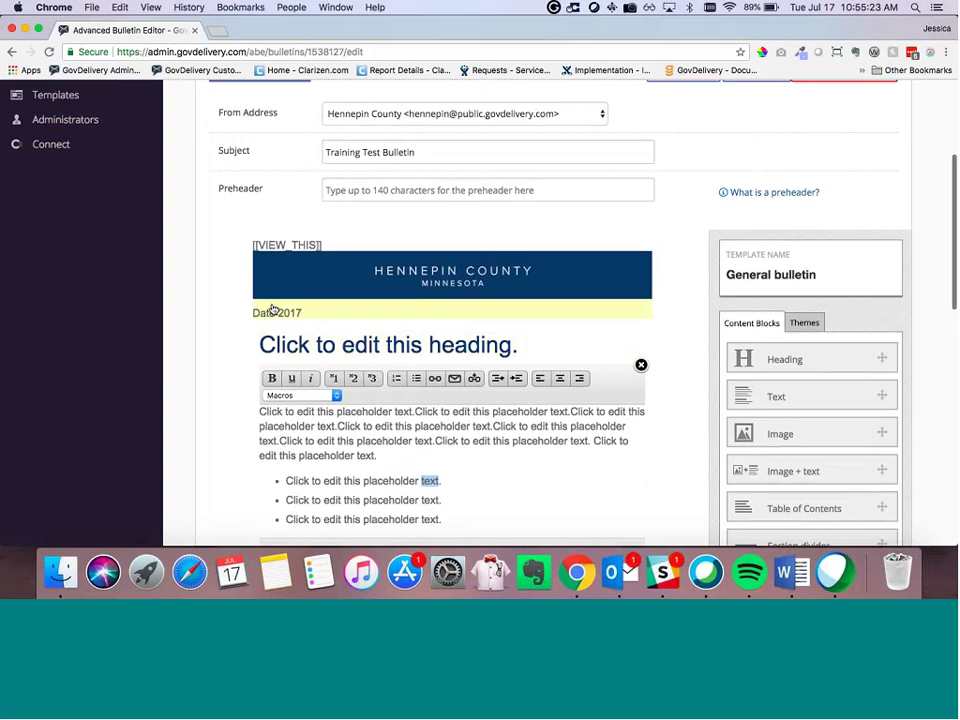
click(251, 346)
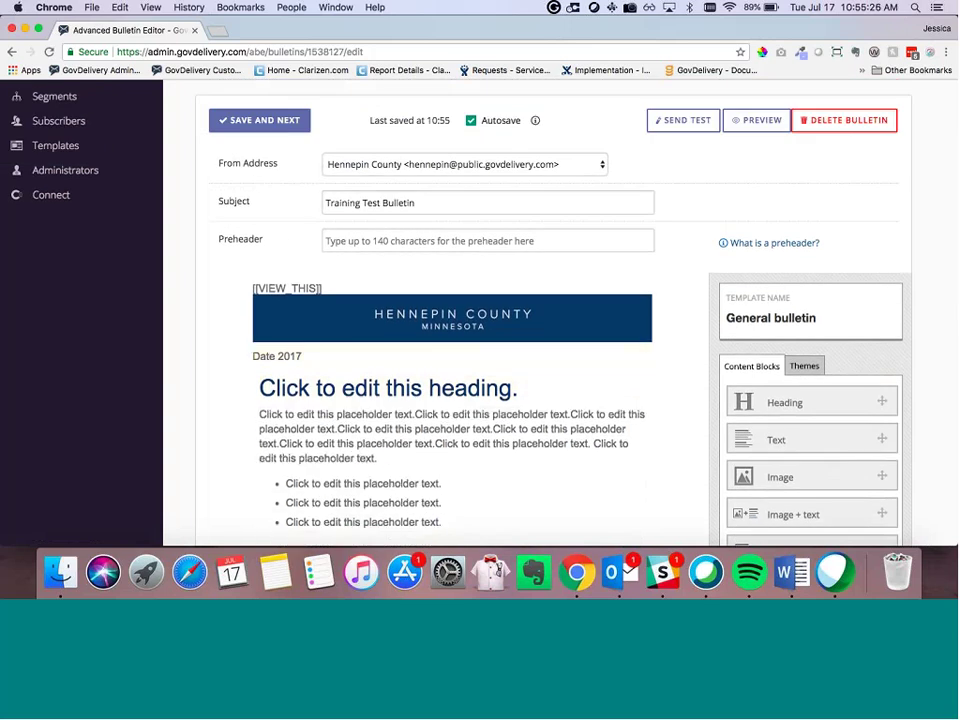
scroll(376, 325, up, 1)
scroll(376, 325, down, 1)
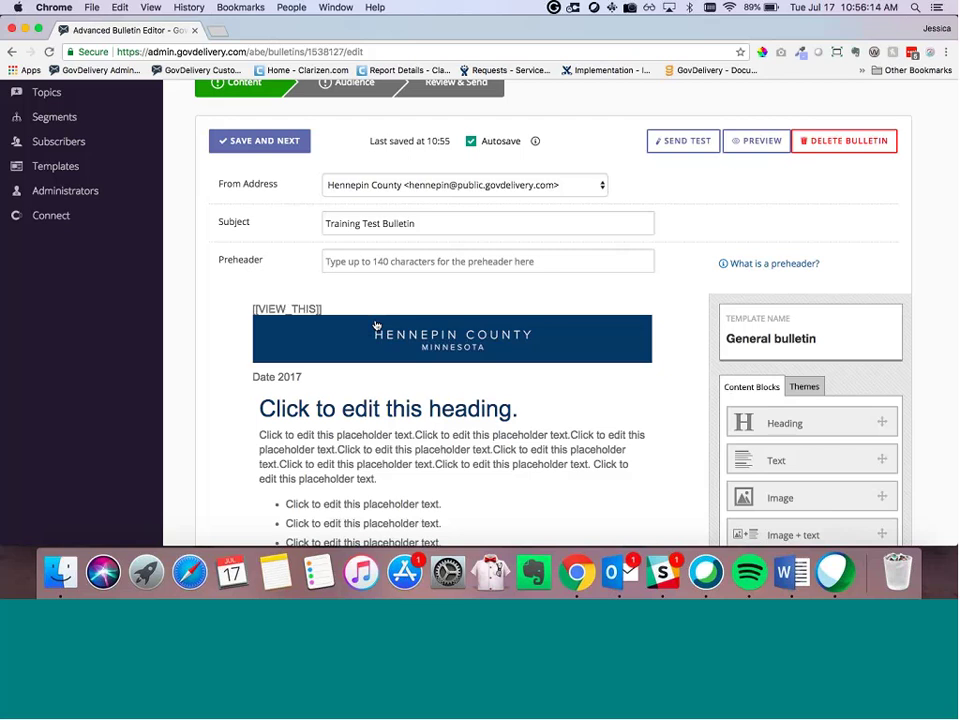
scroll(231, 365, down, 15)
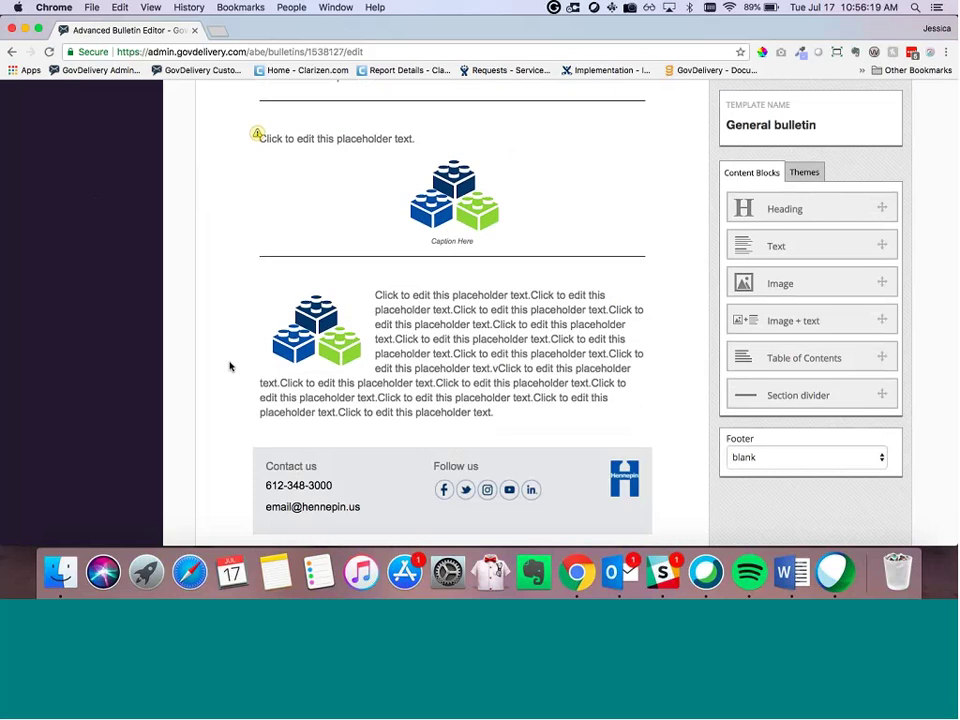
scroll(229, 367, up, 15)
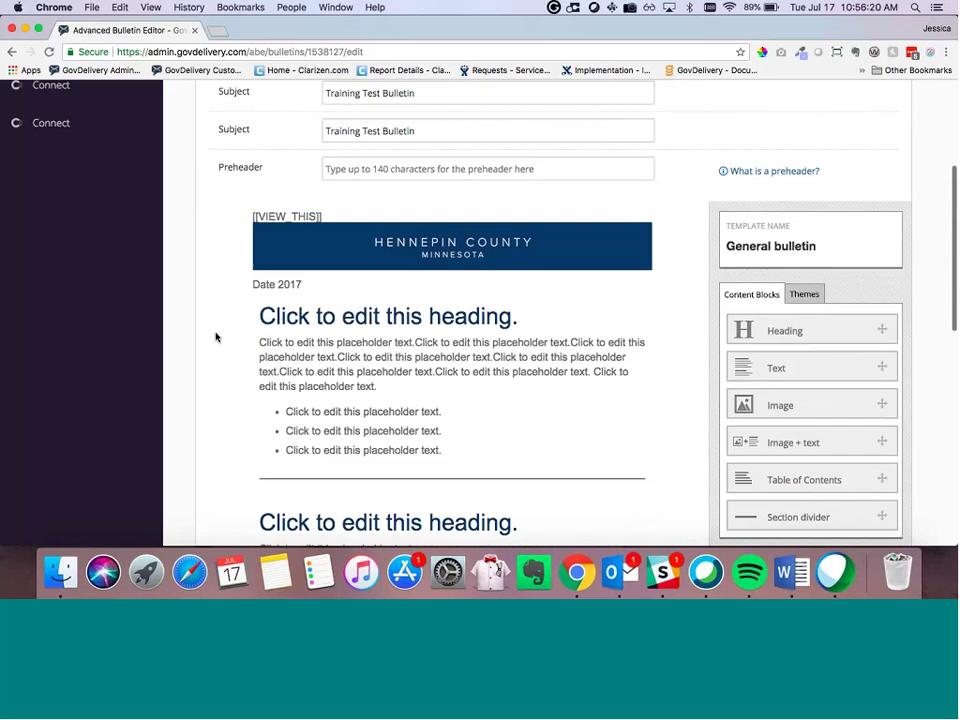
scroll(216, 337, up, 2)
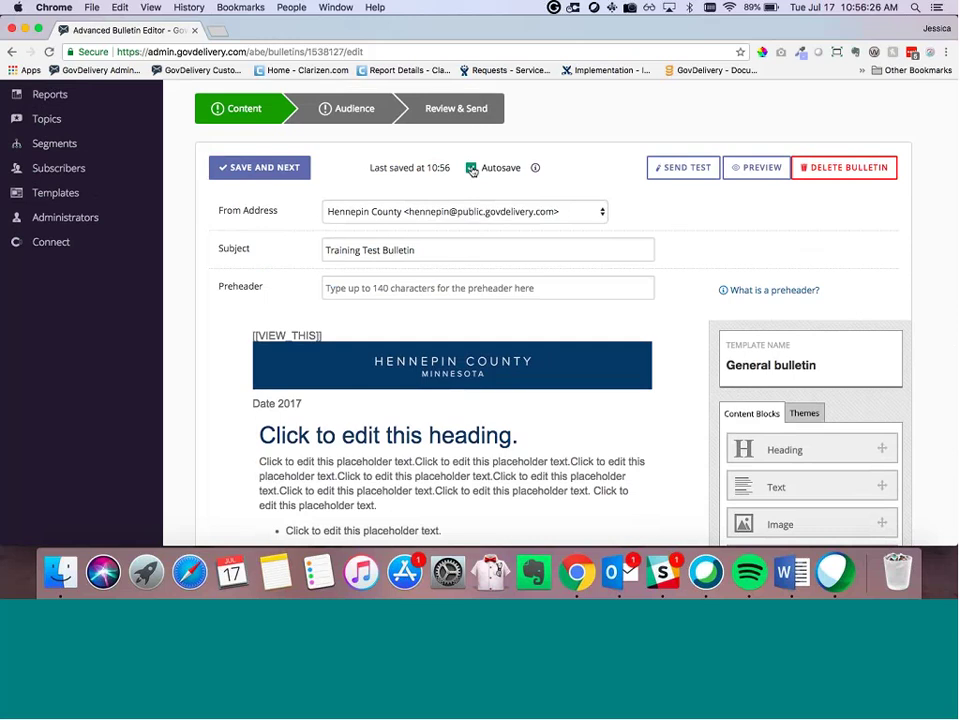
Step: Save the bulletin with Save Now, switching Autosave off beforehand and back on afterwards
click(471, 168)
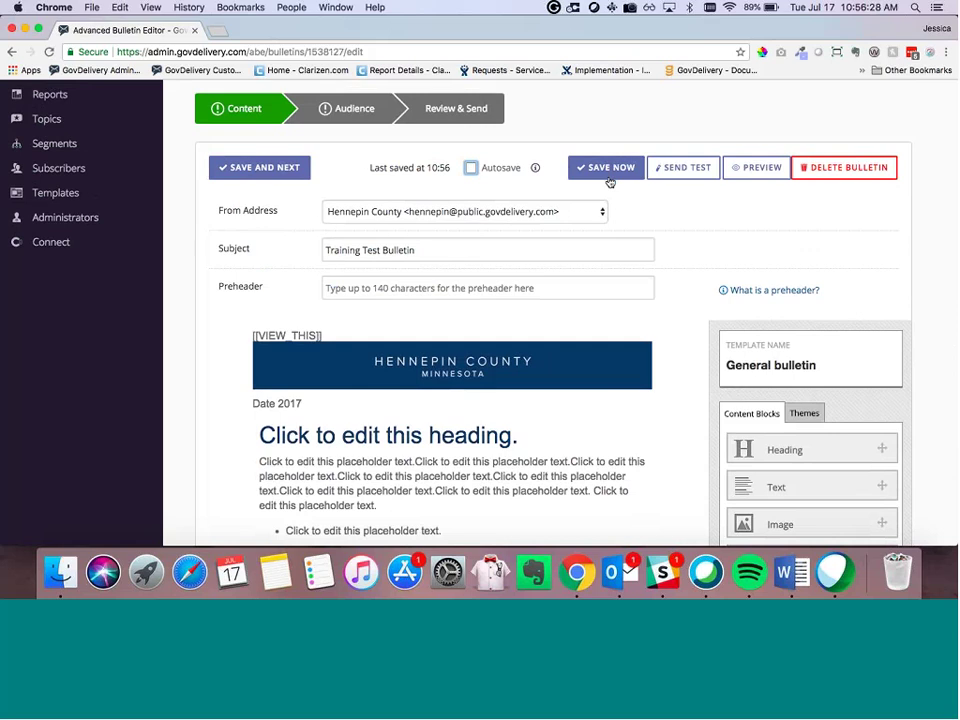
click(605, 168)
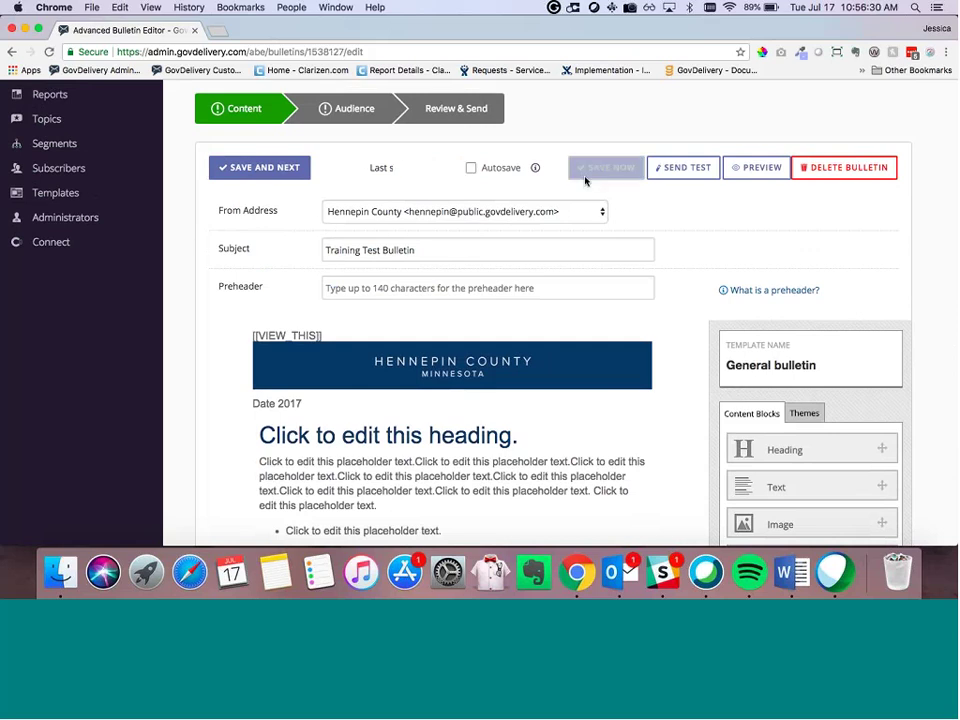
click(471, 168)
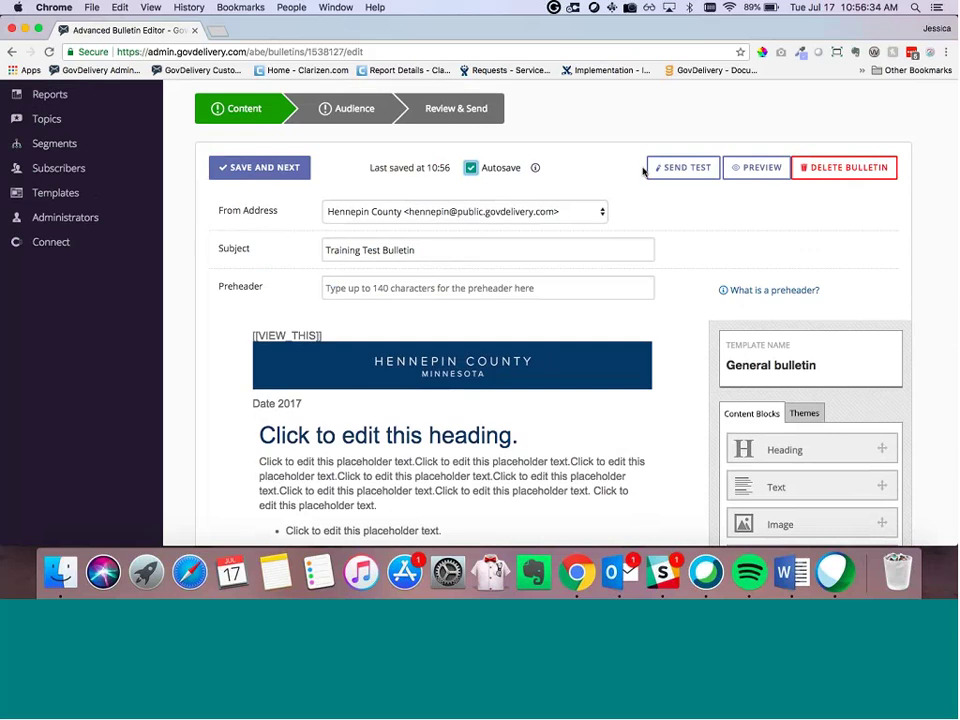
click(746, 168)
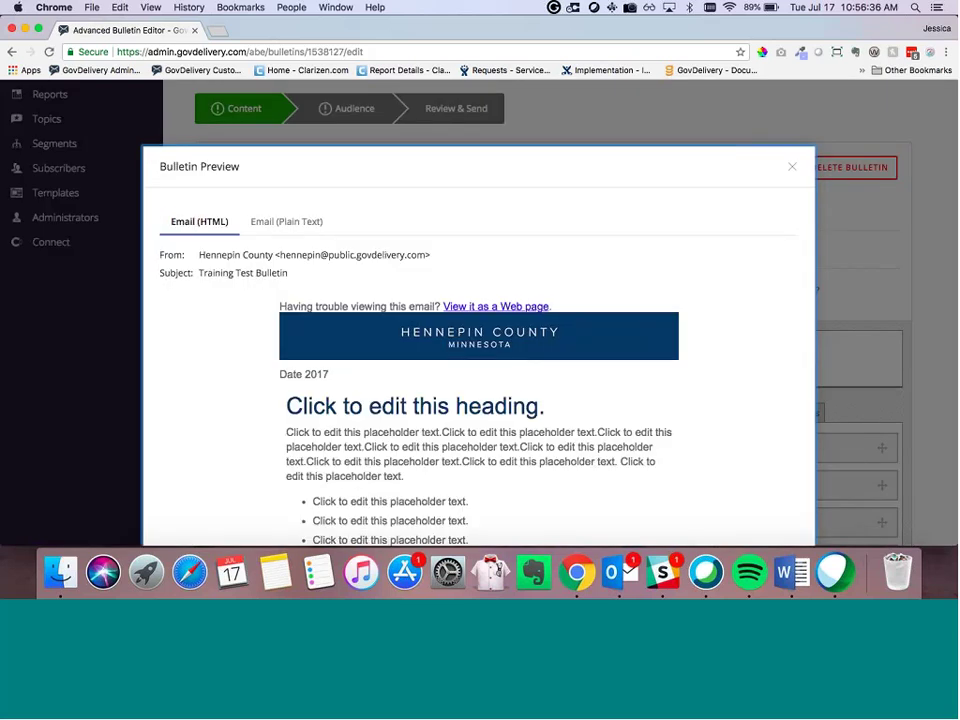
Step: Review the Bulletin Preview, close it, and bring up the Send a test bulletin form
scroll(600, 364, down, 6)
scroll(733, 193, up, 6)
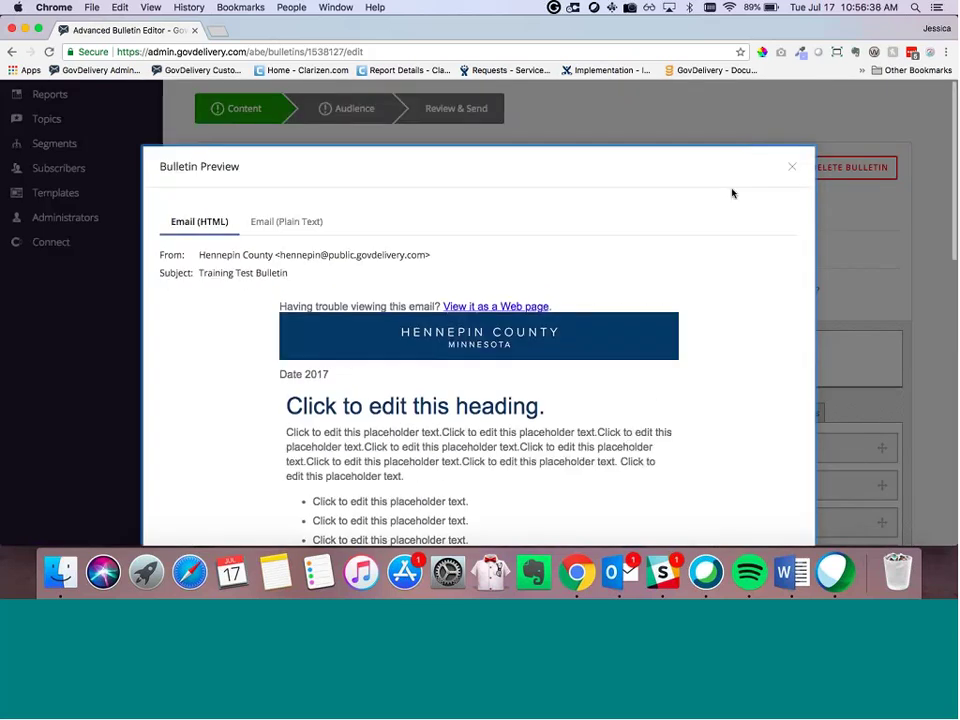
click(792, 167)
click(691, 178)
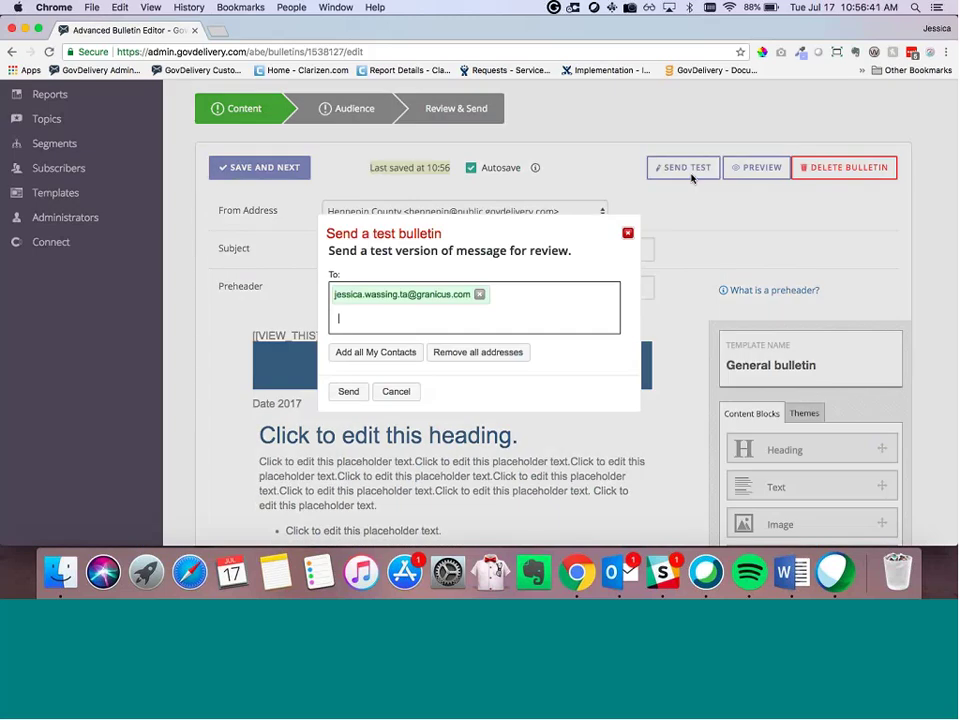
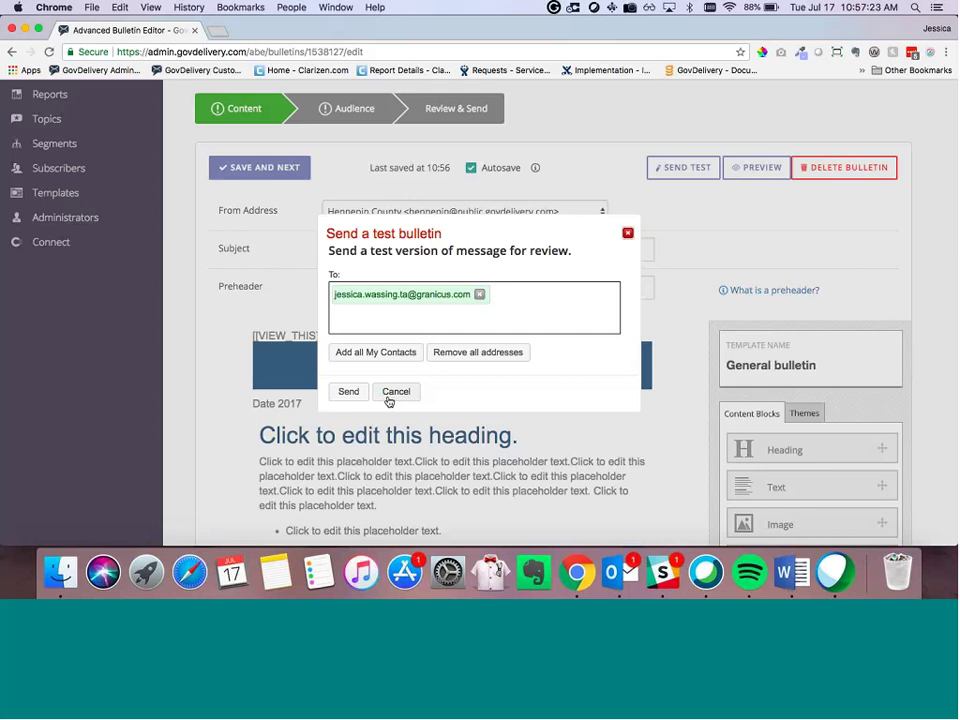
Step: Cancel the Send a test bulletin form without sending a test
click(395, 392)
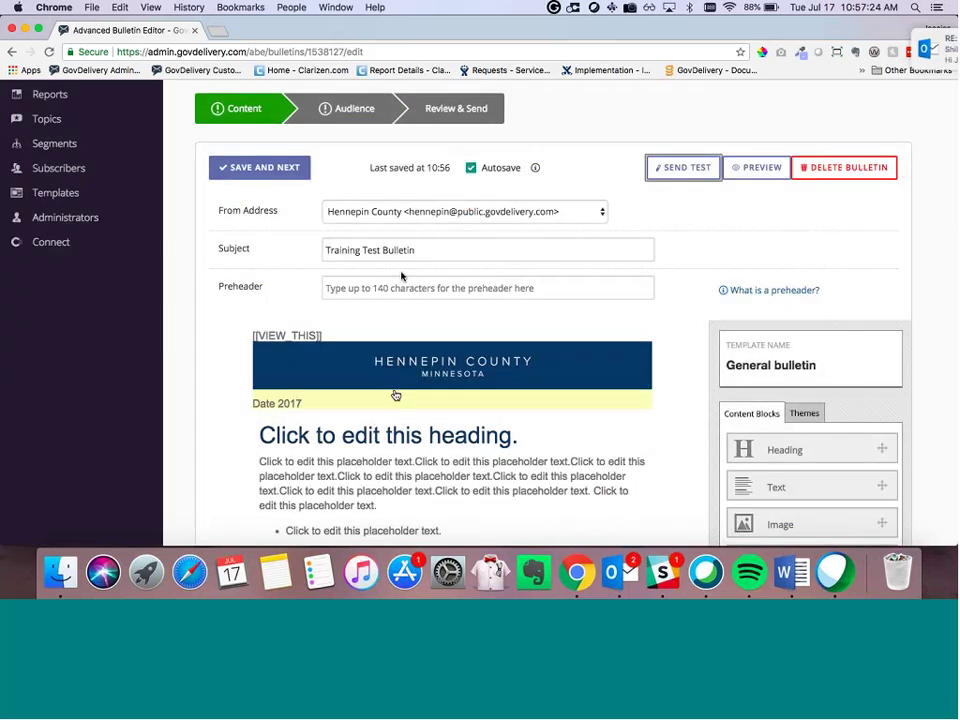
scroll(405, 245, up, 2)
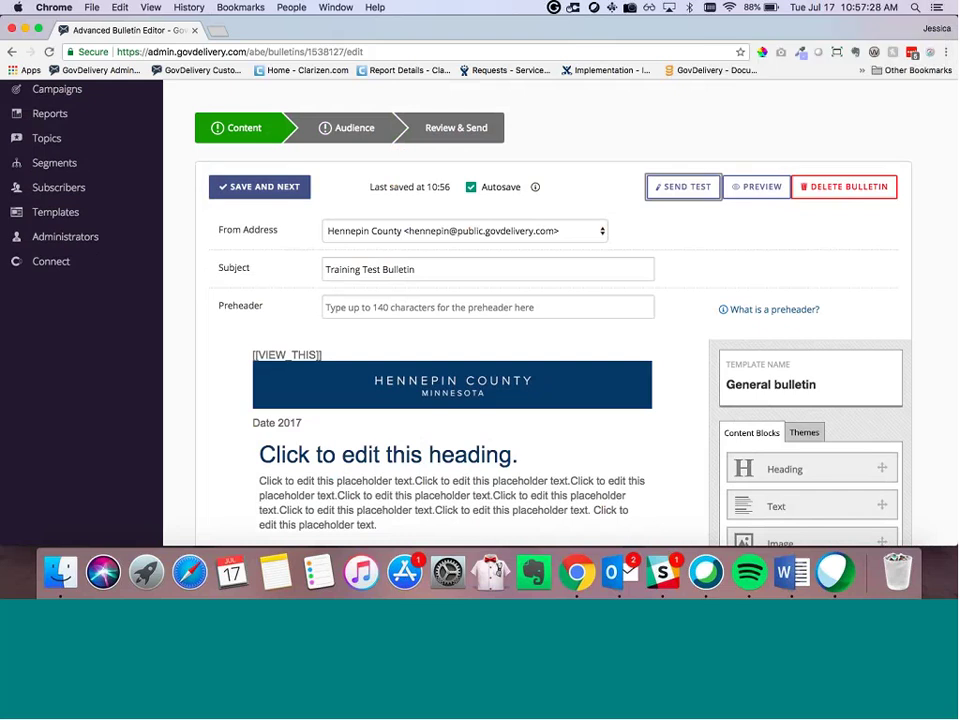
scroll(289, 328, down, 1)
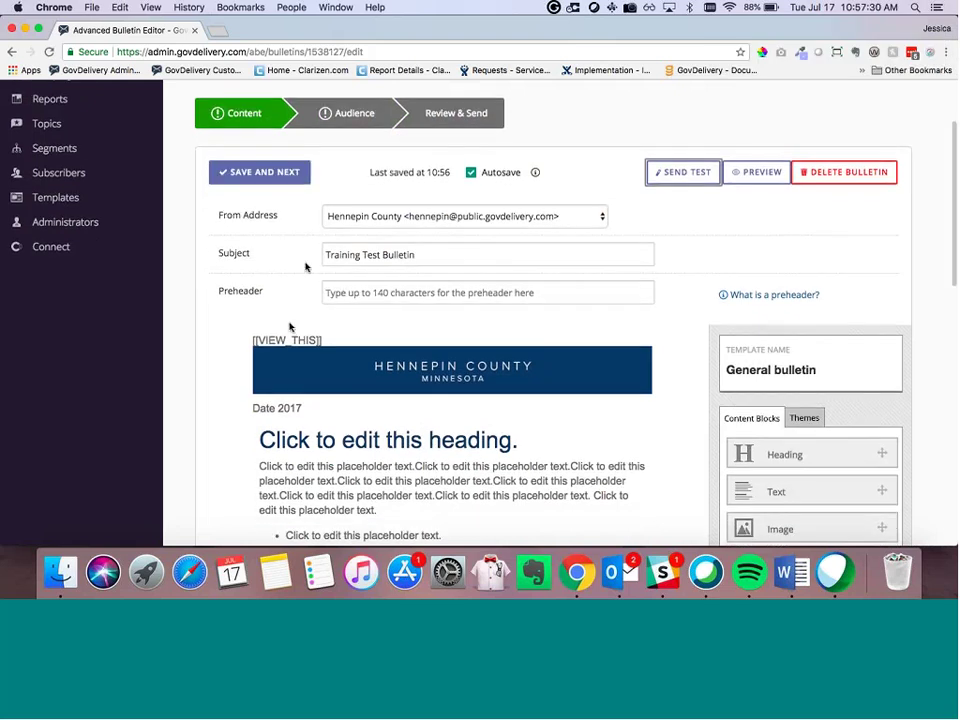
scroll(289, 328, up, 2)
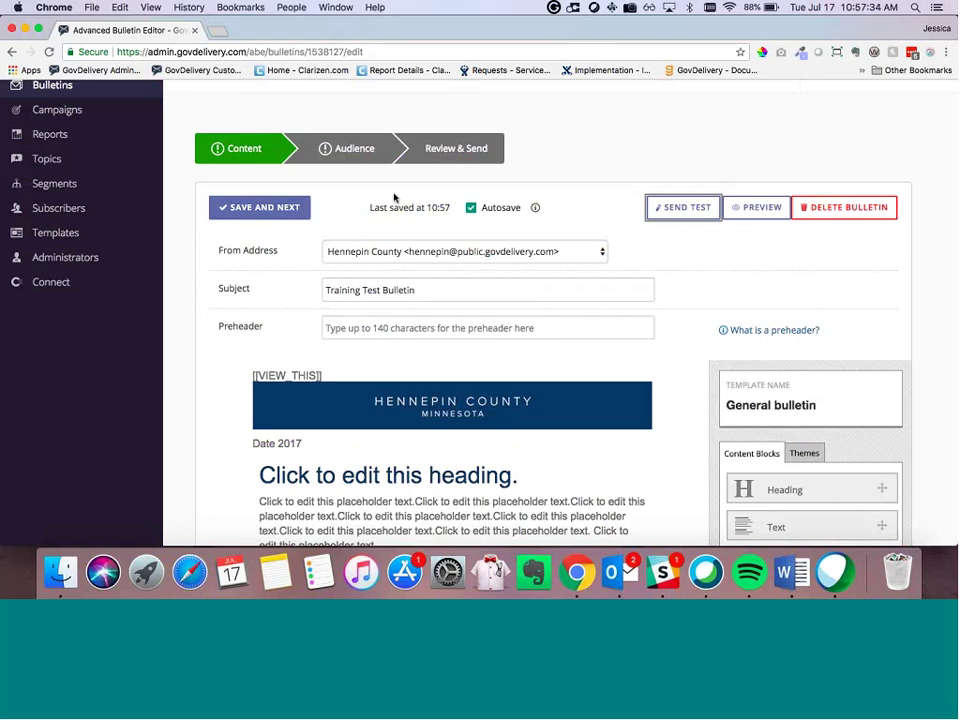
drag(394, 198, 443, 207)
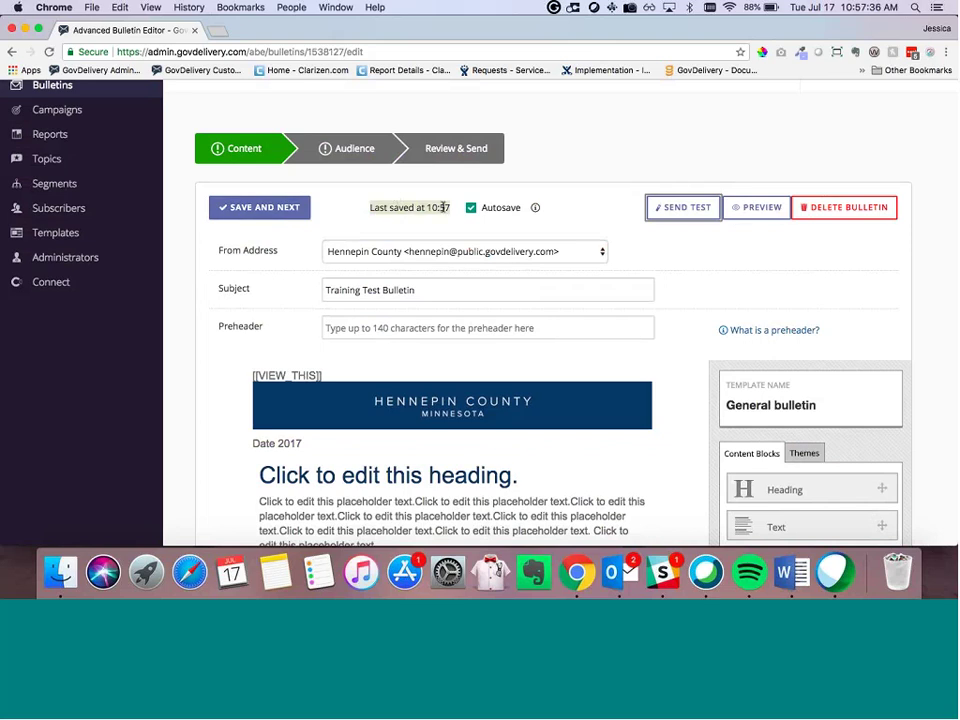
Step: Save the content, reopen Training Test Bulletin from User Drafts, and save it again
click(272, 213)
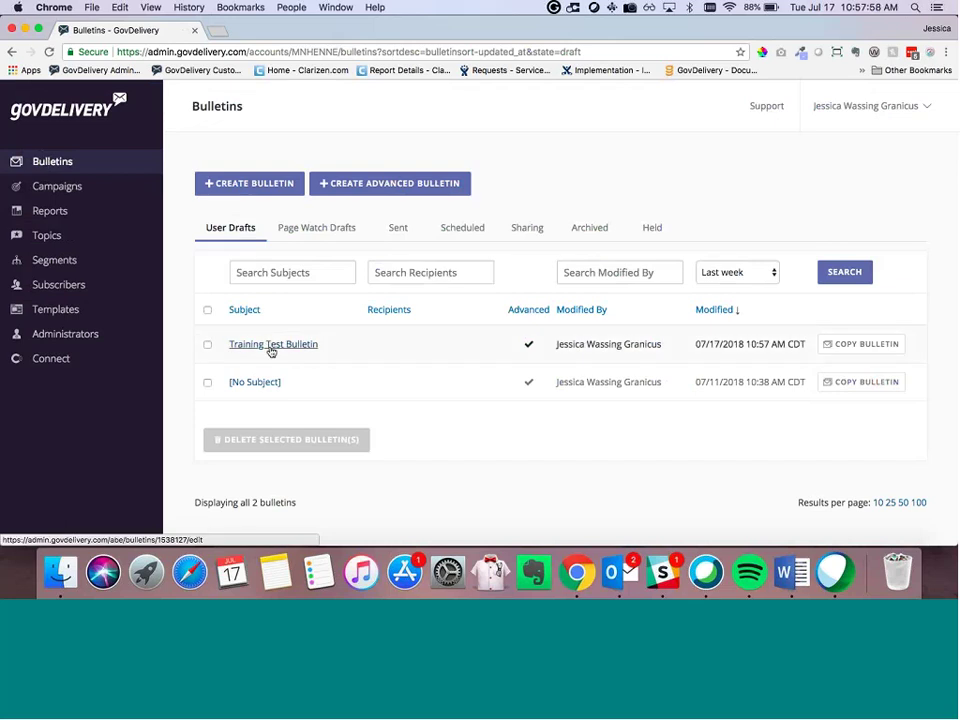
click(270, 346)
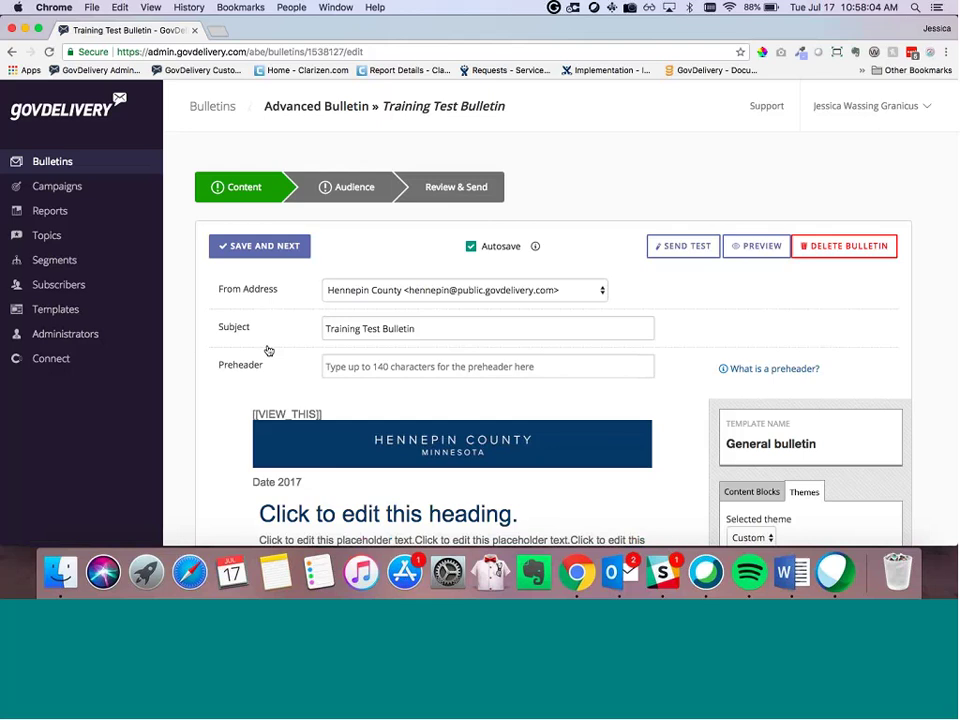
click(250, 247)
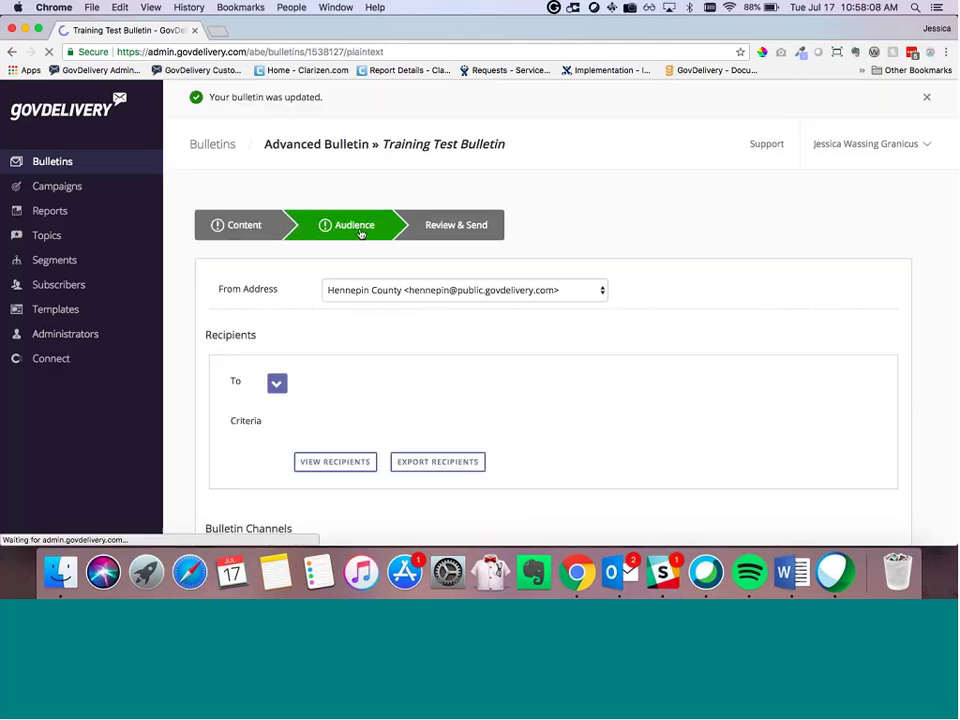
Step: Send the bulletin to Environment > Generator e-newsletter, giving 4,188 recipients
scroll(309, 315, down, 2)
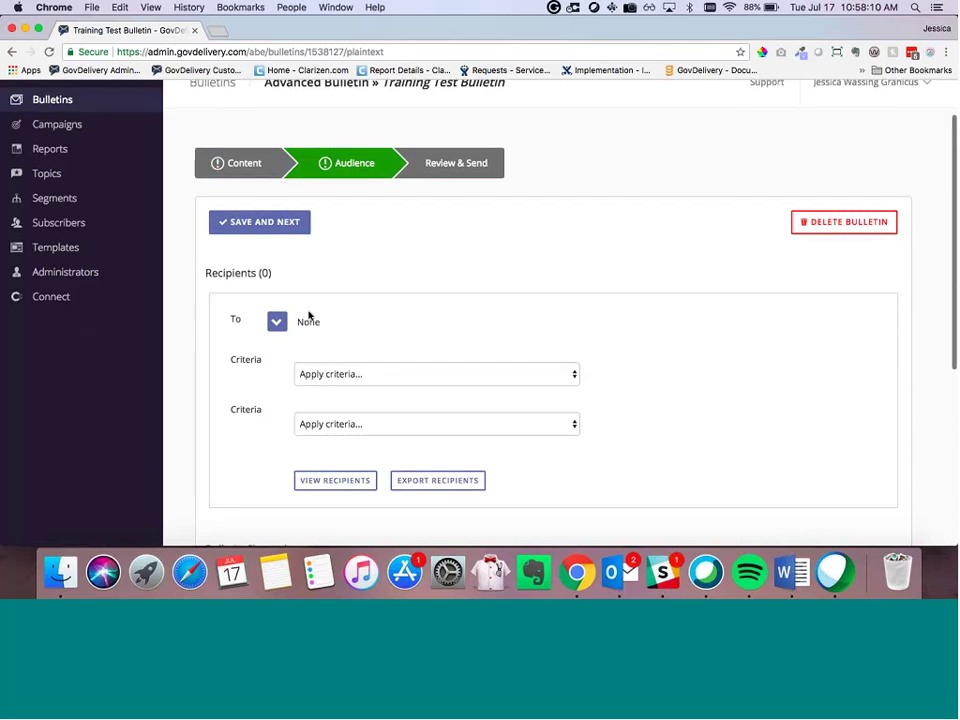
scroll(309, 315, down, 5)
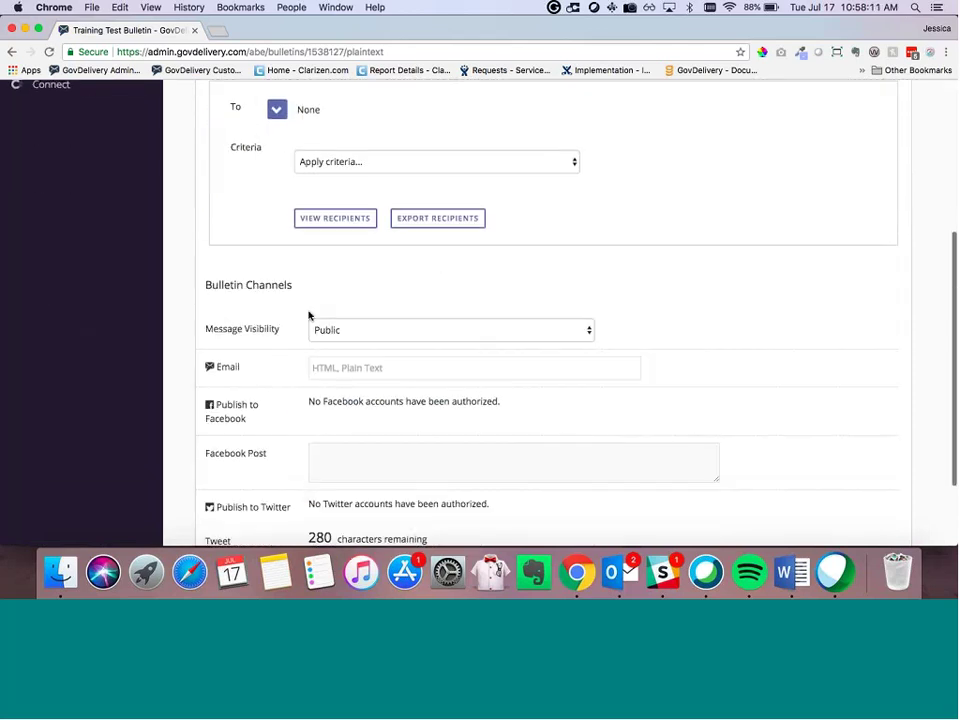
scroll(309, 313, up, 3)
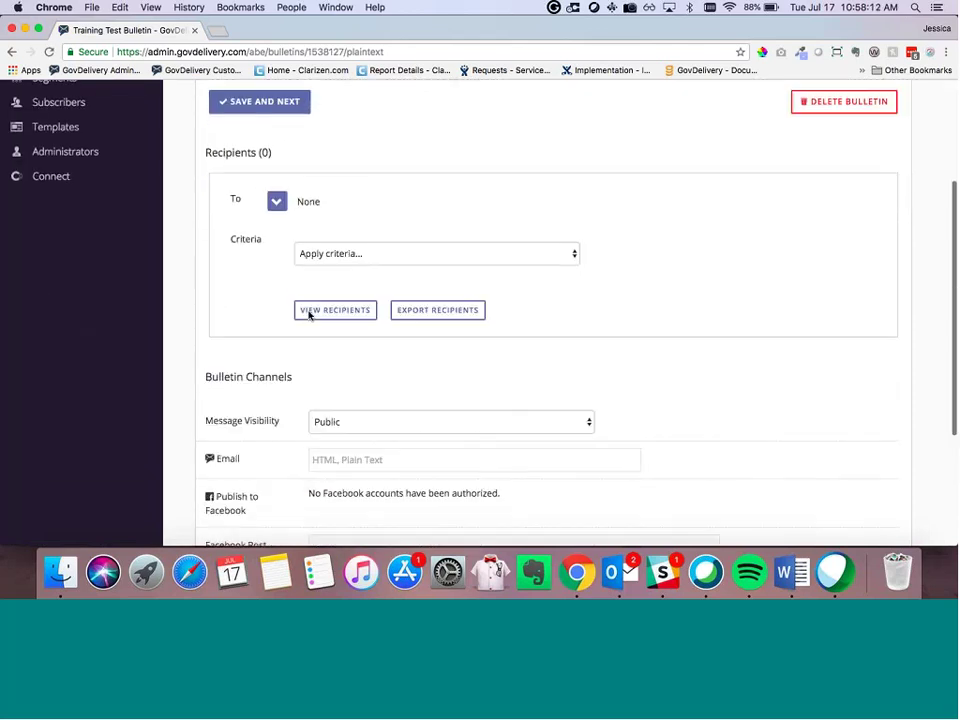
click(277, 213)
click(312, 258)
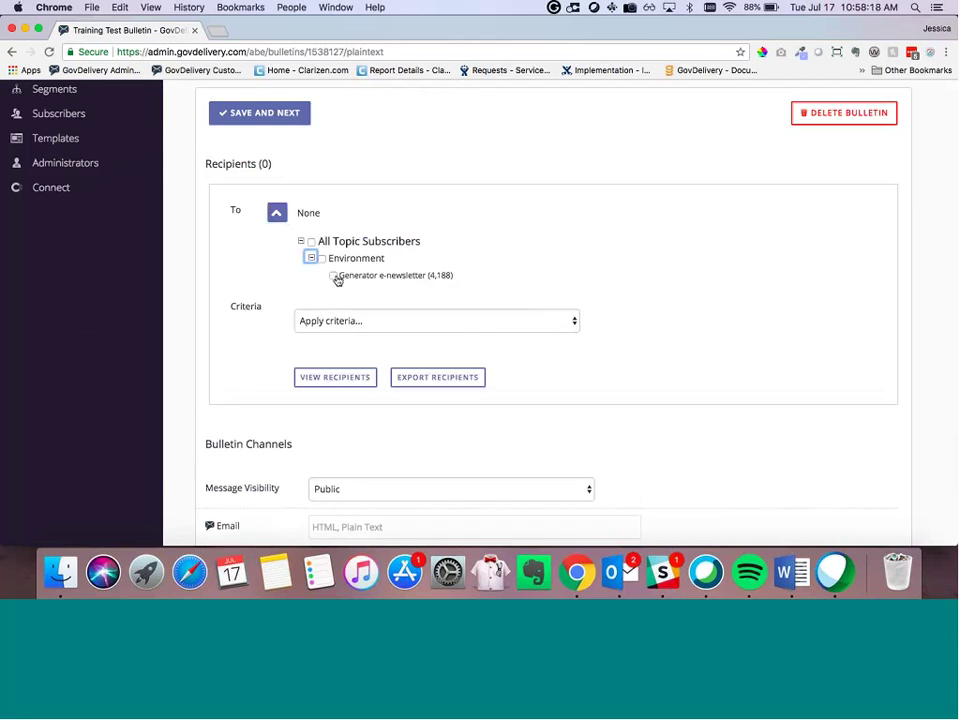
click(334, 276)
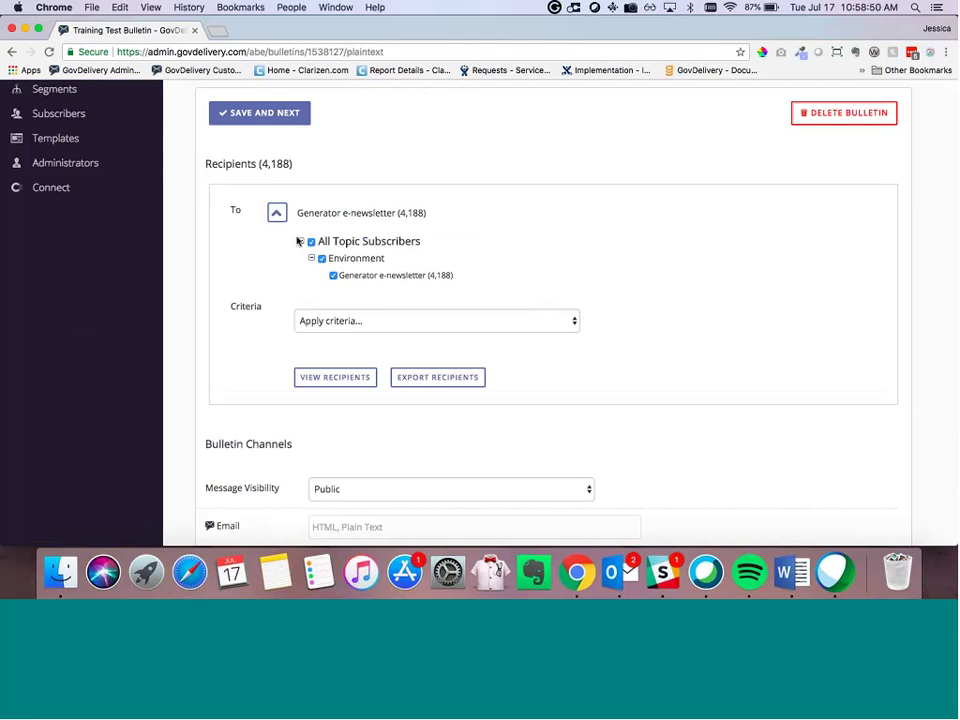
scroll(279, 240, down, 2)
click(480, 174)
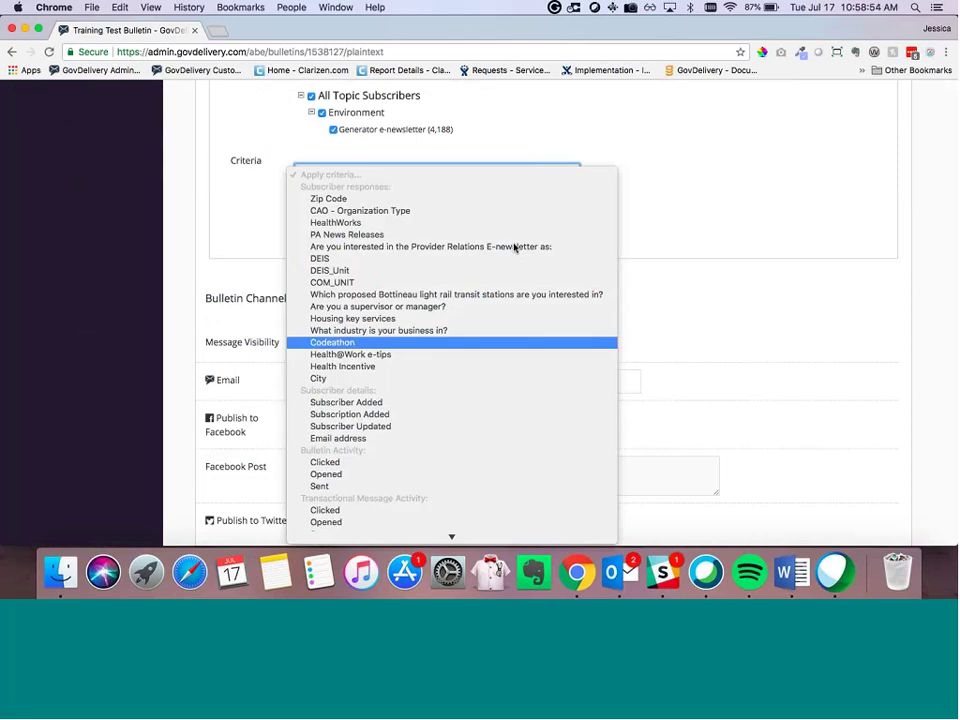
click(369, 202)
click(371, 191)
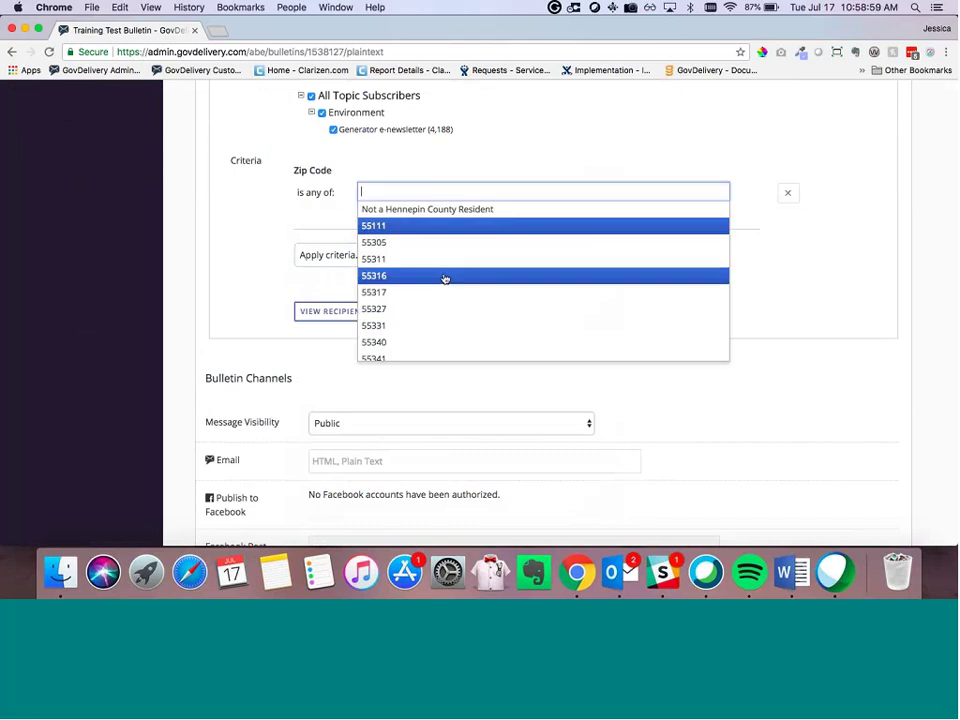
click(444, 276)
scroll(267, 208, up, 1)
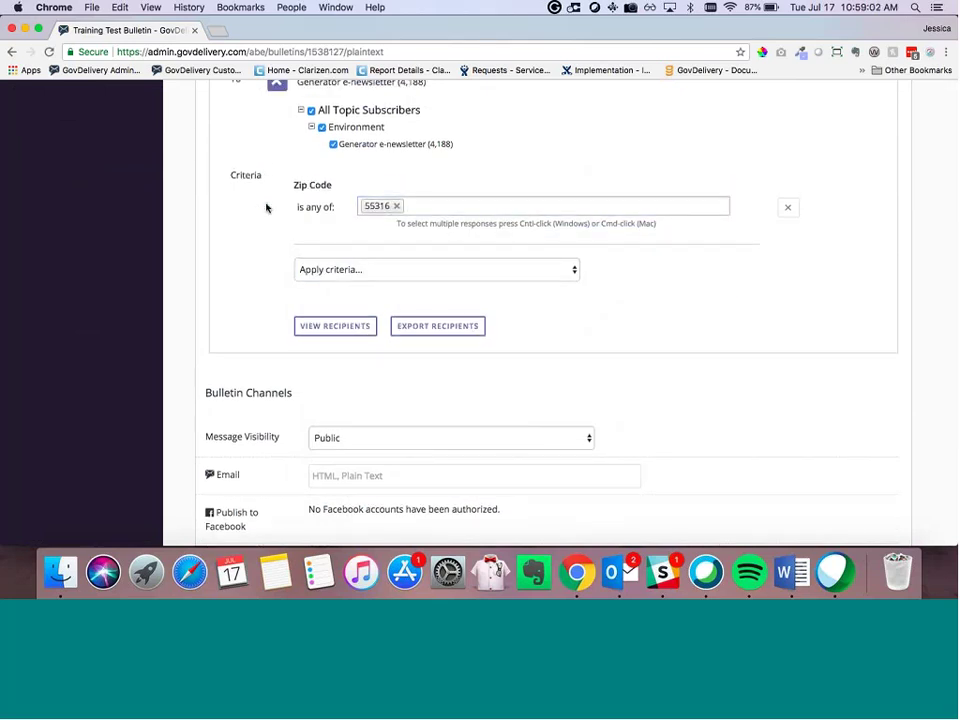
scroll(381, 242, up, 5)
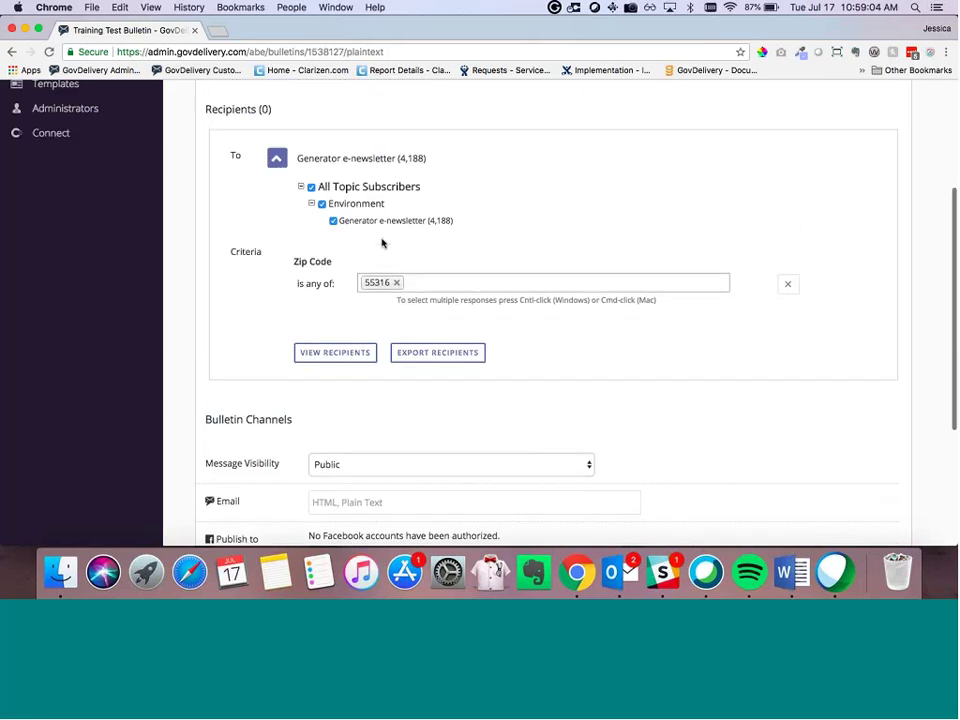
scroll(399, 326, up, 1)
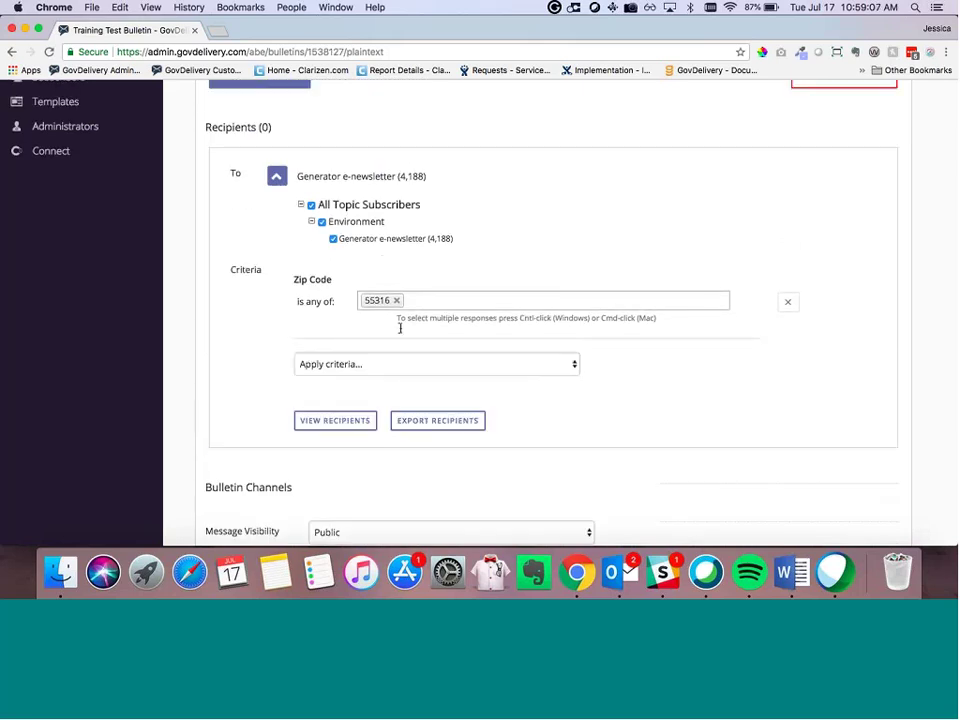
click(399, 302)
scroll(392, 428, down, 3)
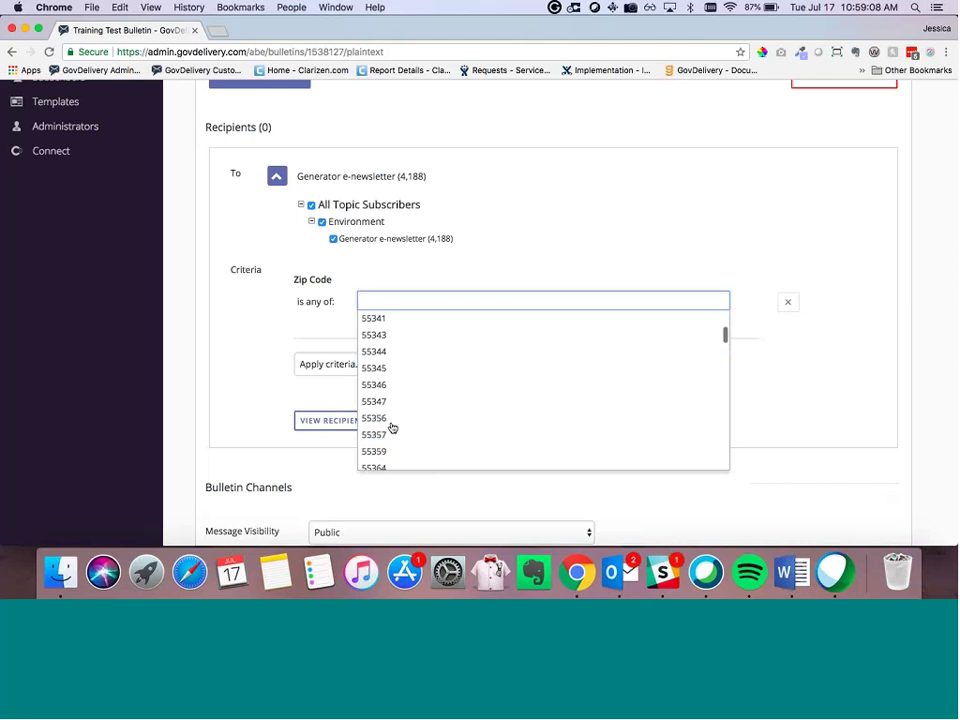
click(373, 418)
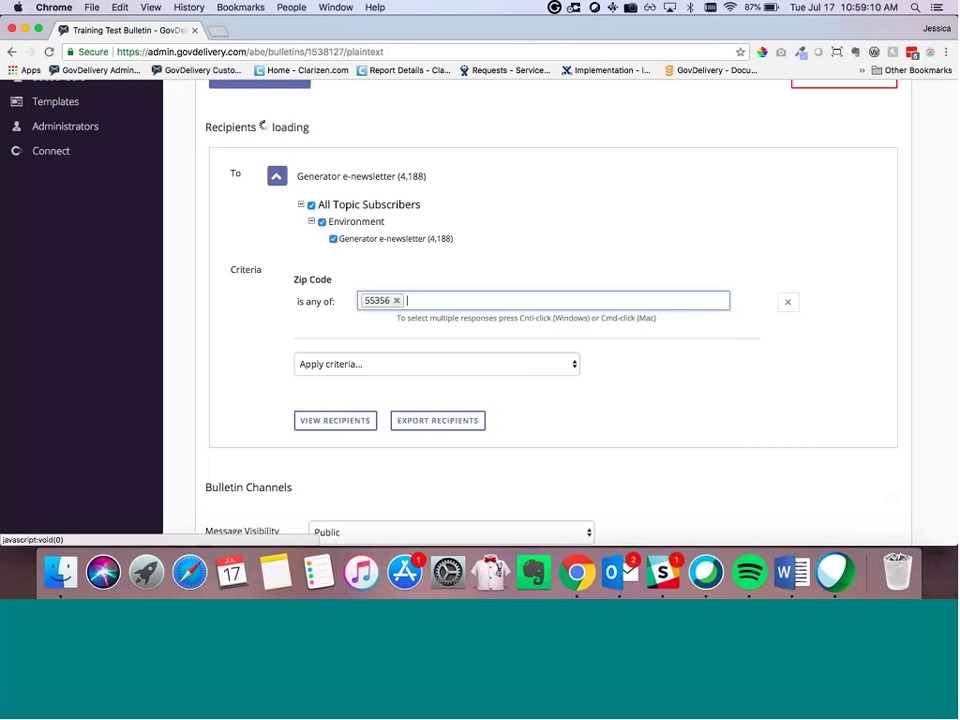
click(440, 301)
click(444, 405)
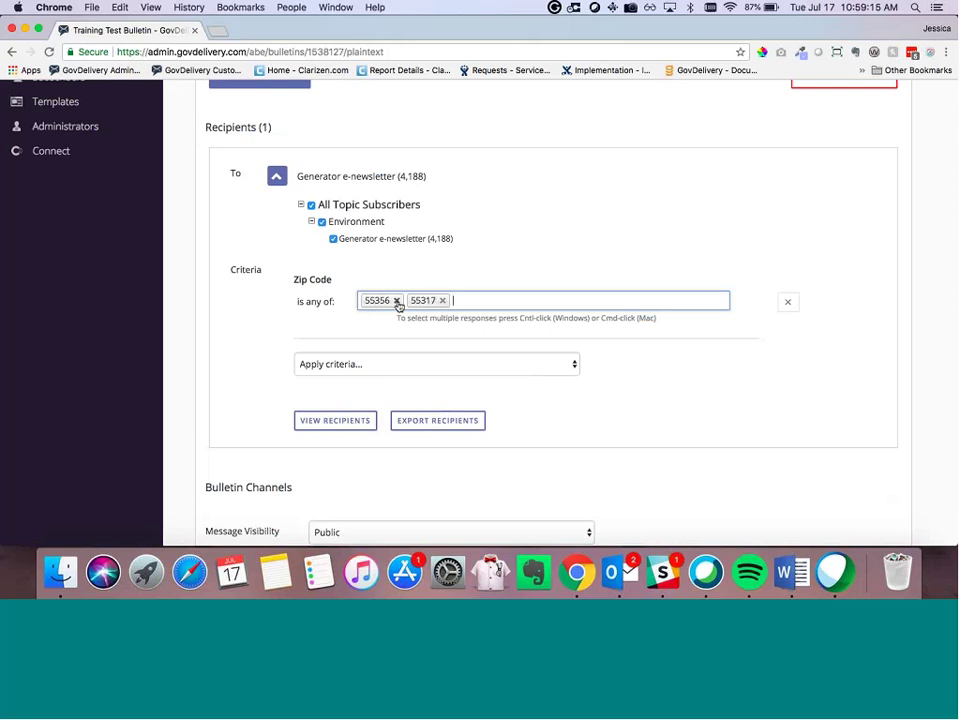
click(396, 301)
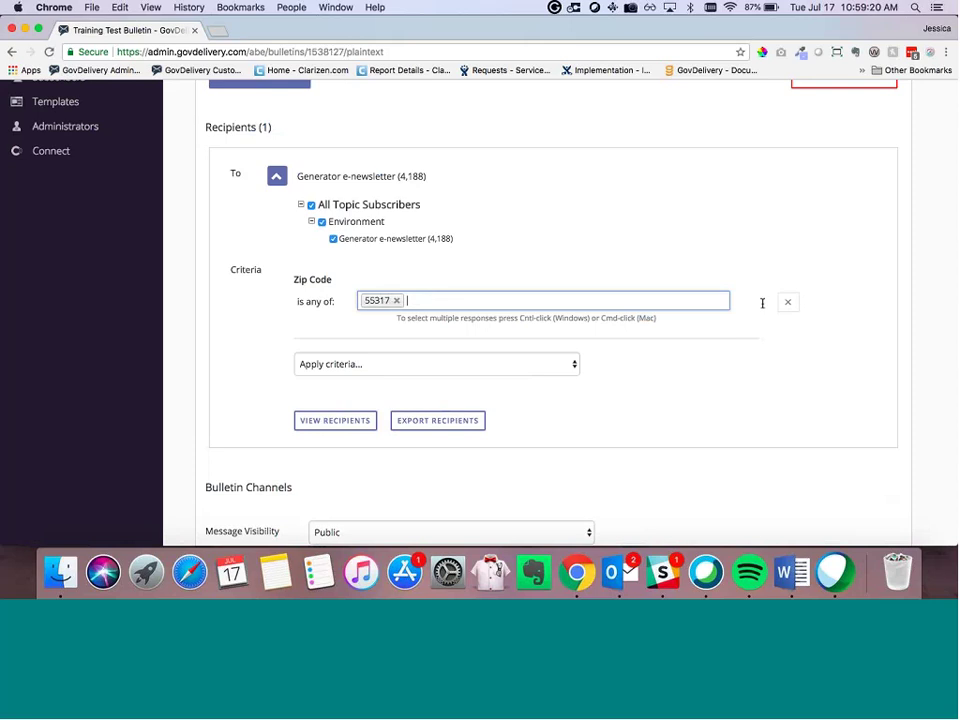
click(550, 288)
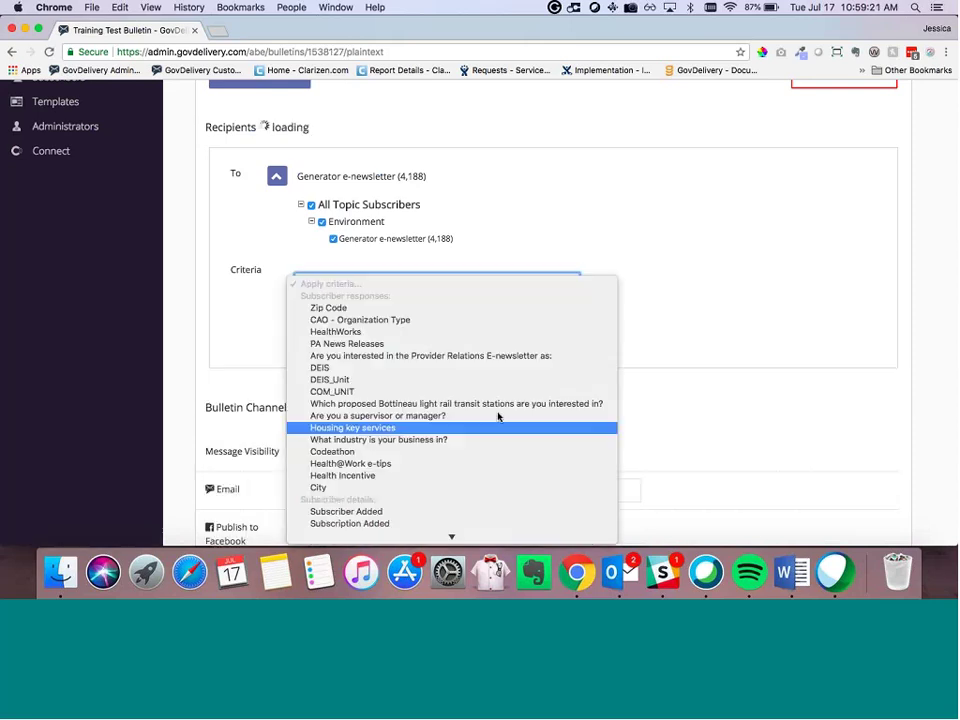
scroll(498, 416, down, 3)
scroll(498, 416, down, 1)
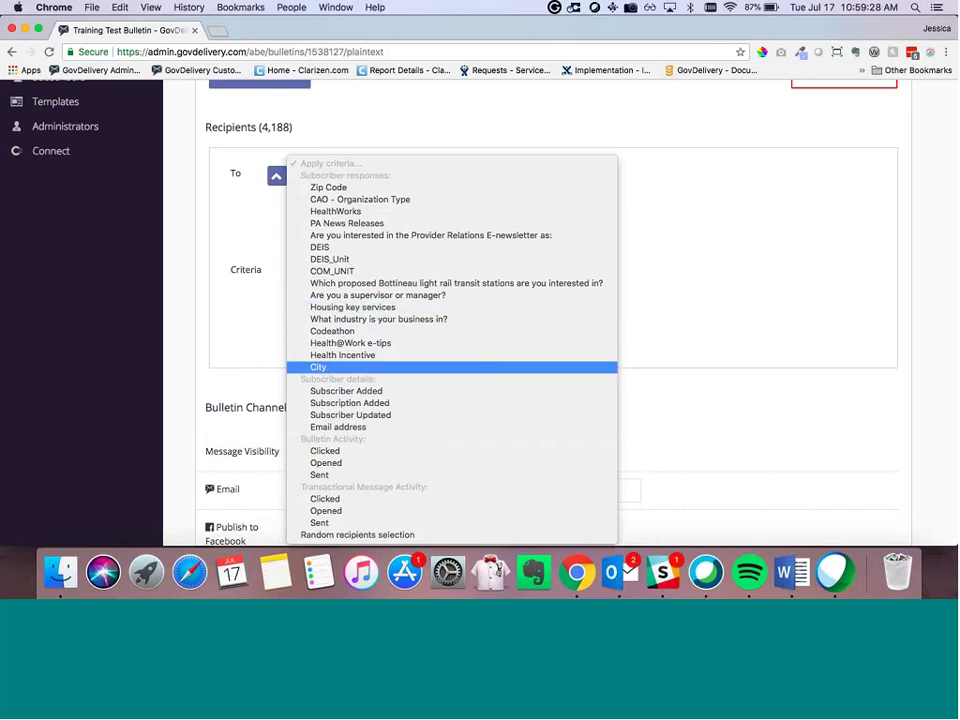
key(Escape)
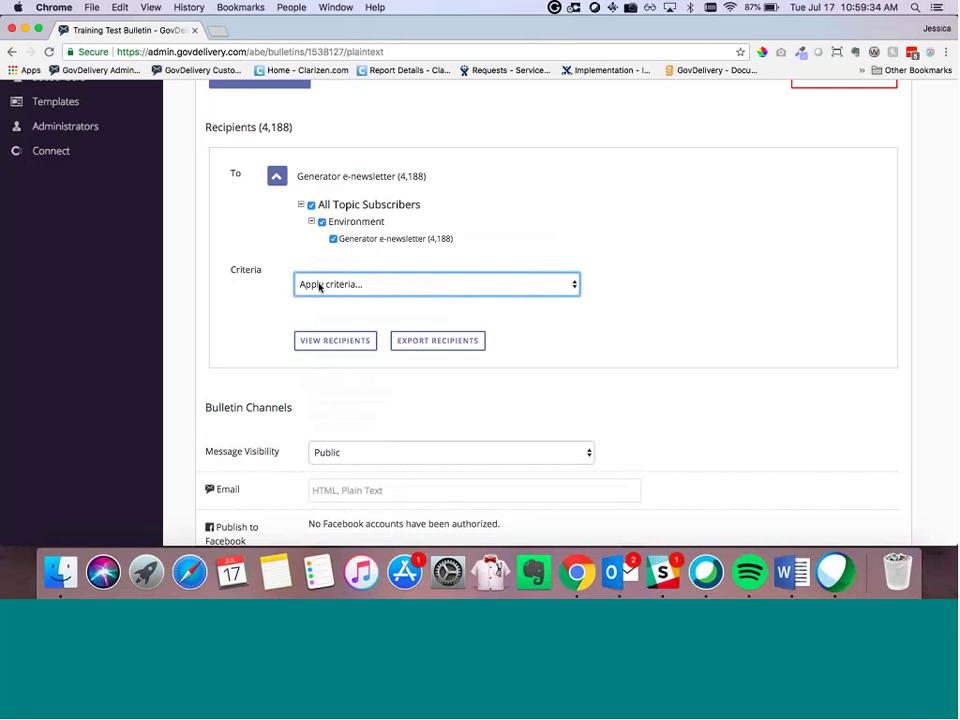
Step: Try a 'did not click a link in a single bulletin' criterion, then remove it
click(319, 287)
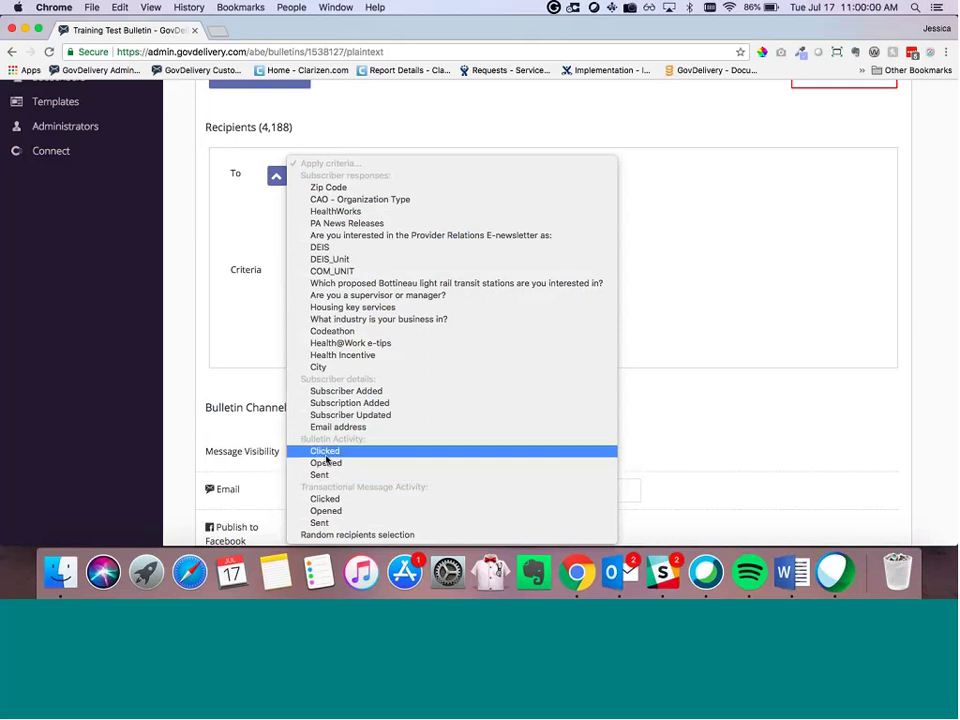
click(326, 452)
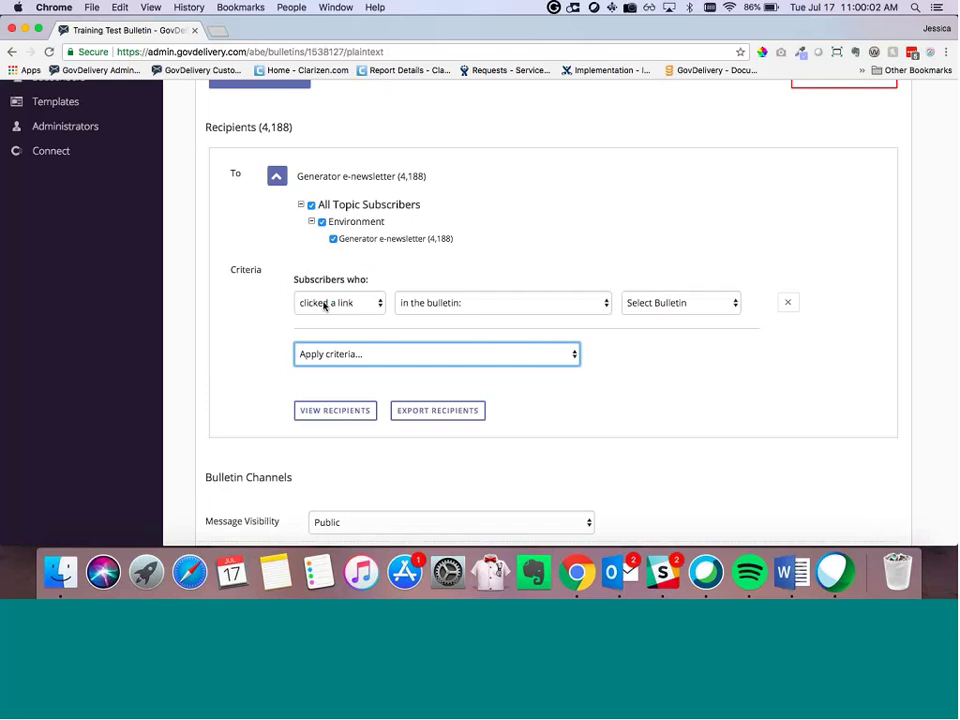
click(324, 304)
click(321, 315)
click(439, 306)
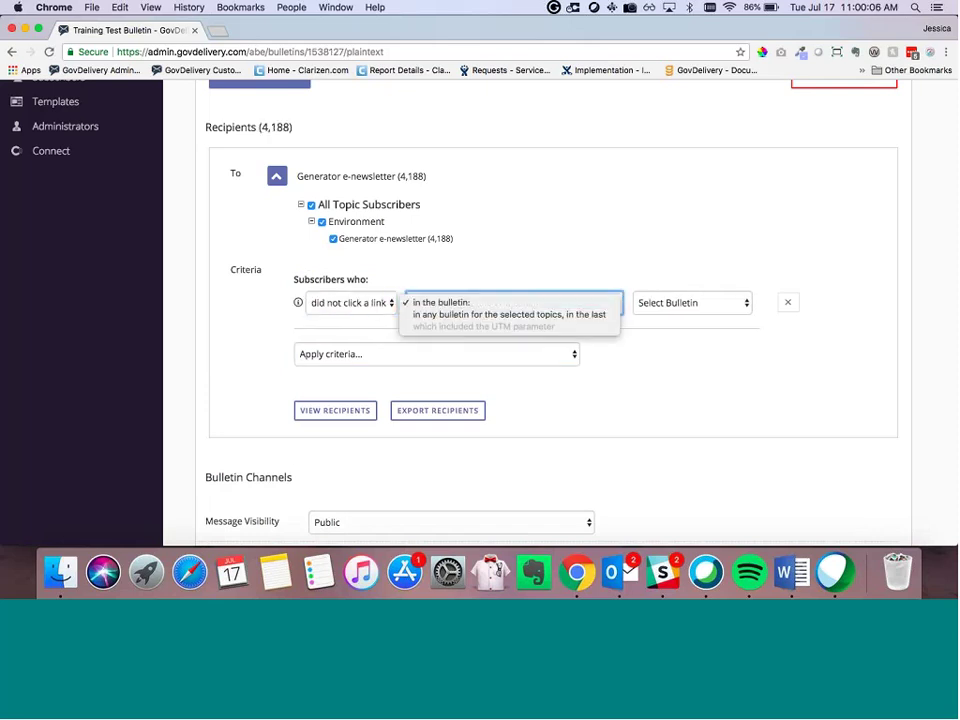
click(462, 302)
click(690, 302)
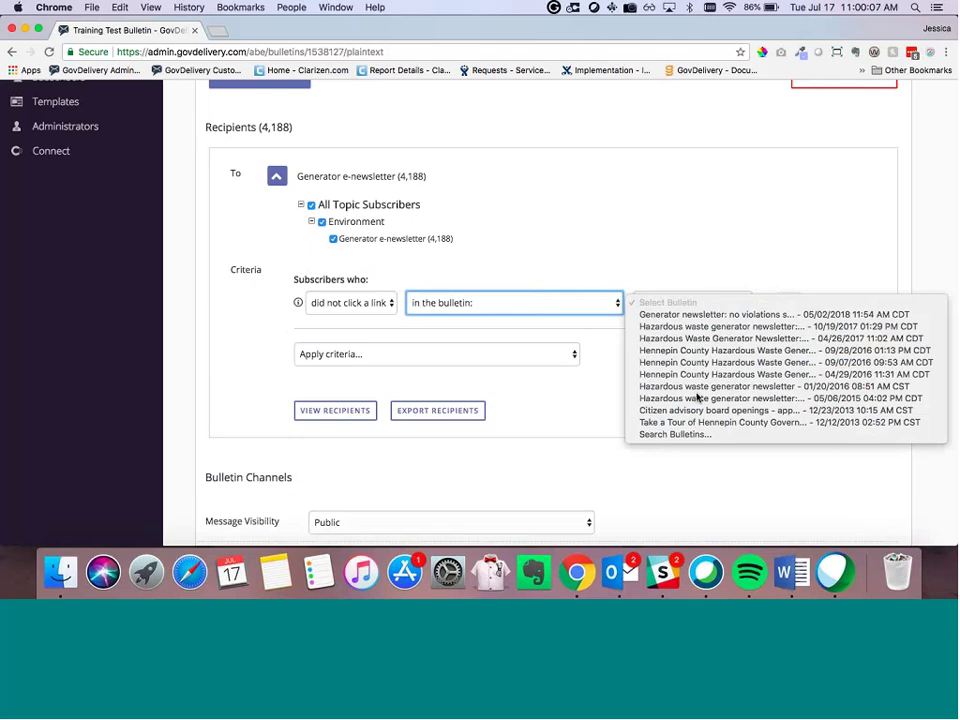
click(697, 267)
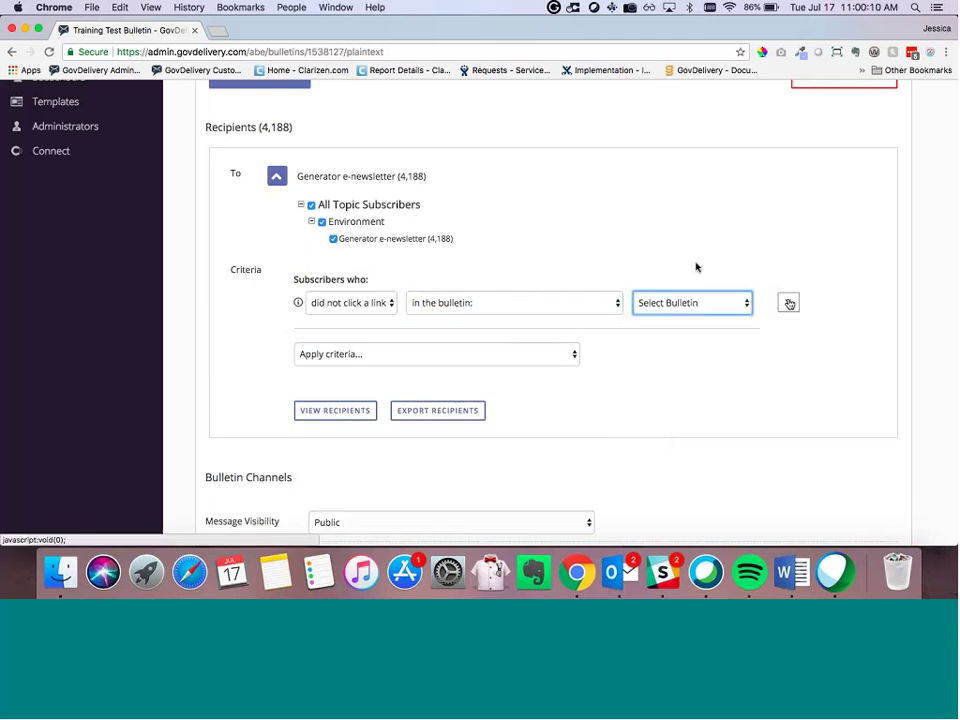
click(788, 302)
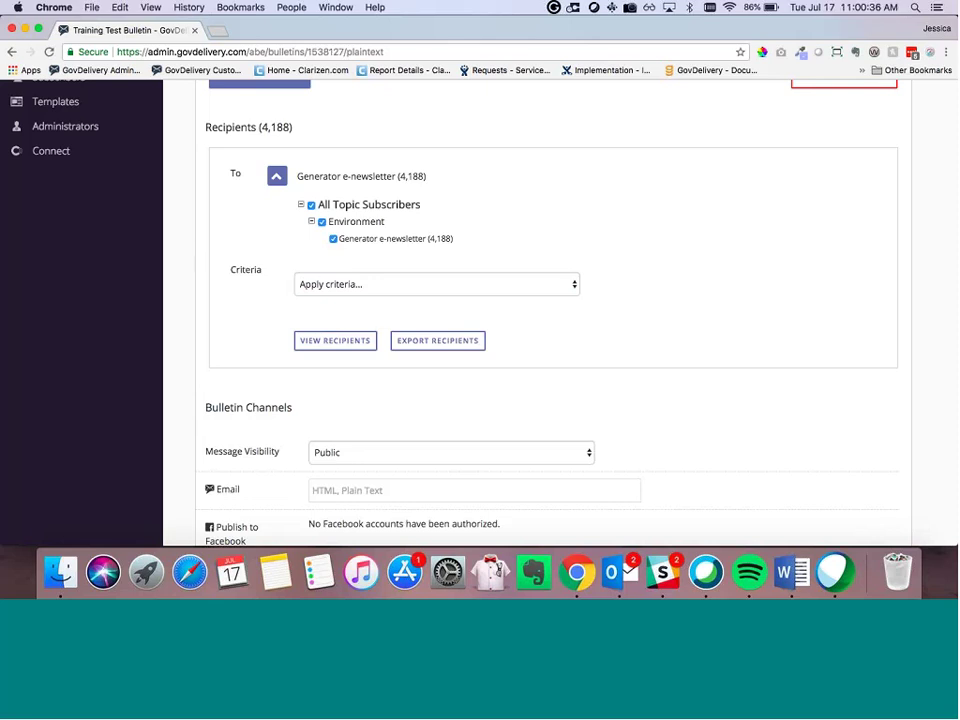
scroll(216, 279, down, 5)
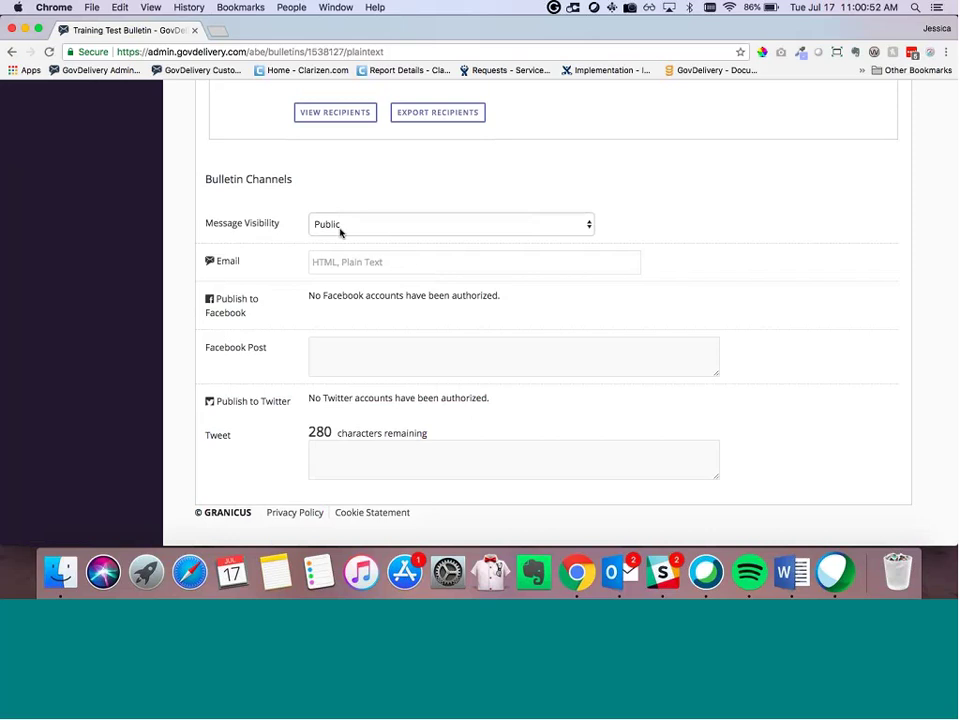
click(340, 231)
key(Escape)
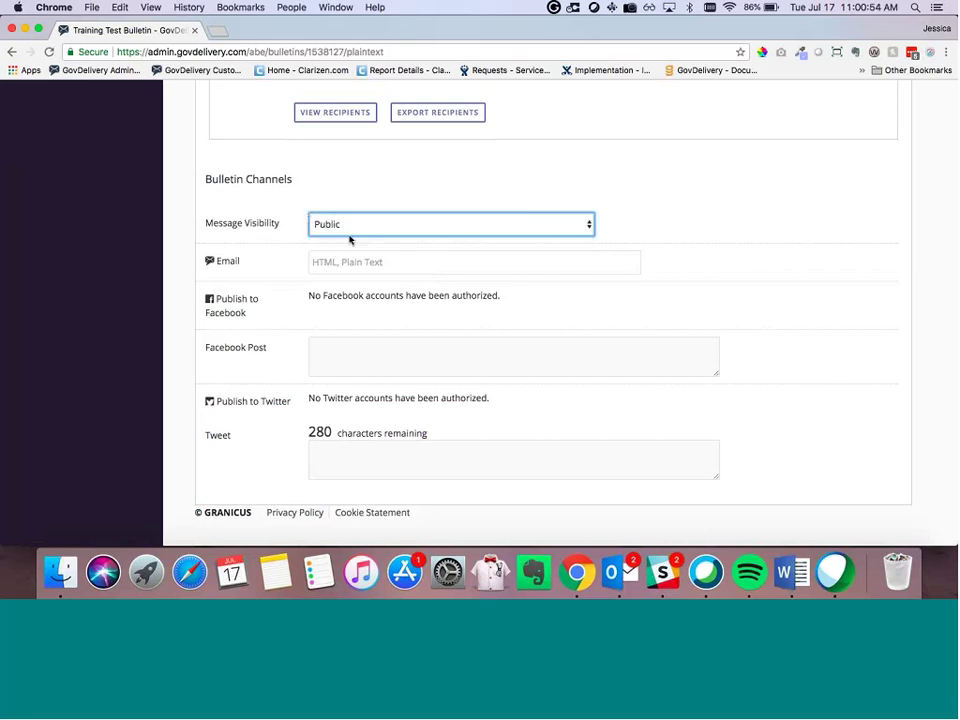
key(Down)
click(343, 222)
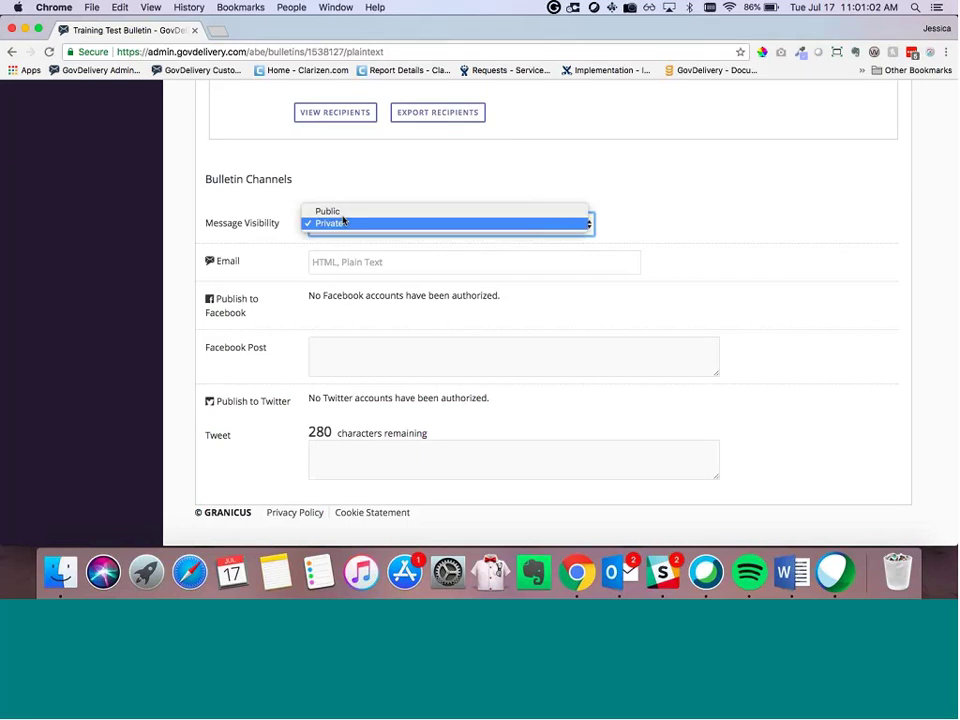
click(343, 212)
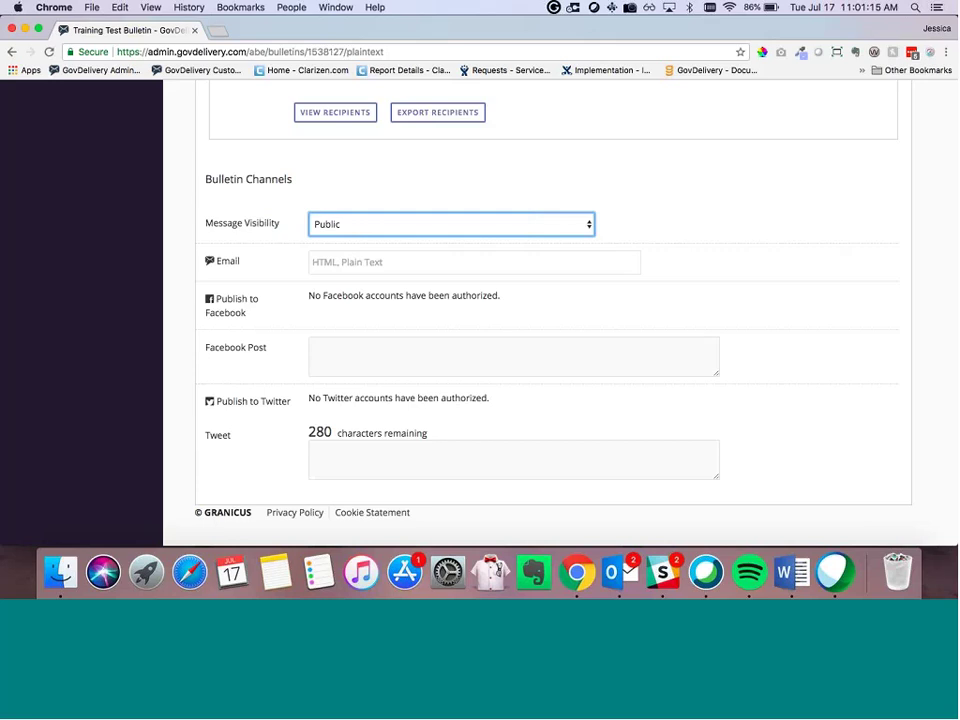
scroll(320, 258, up, 1)
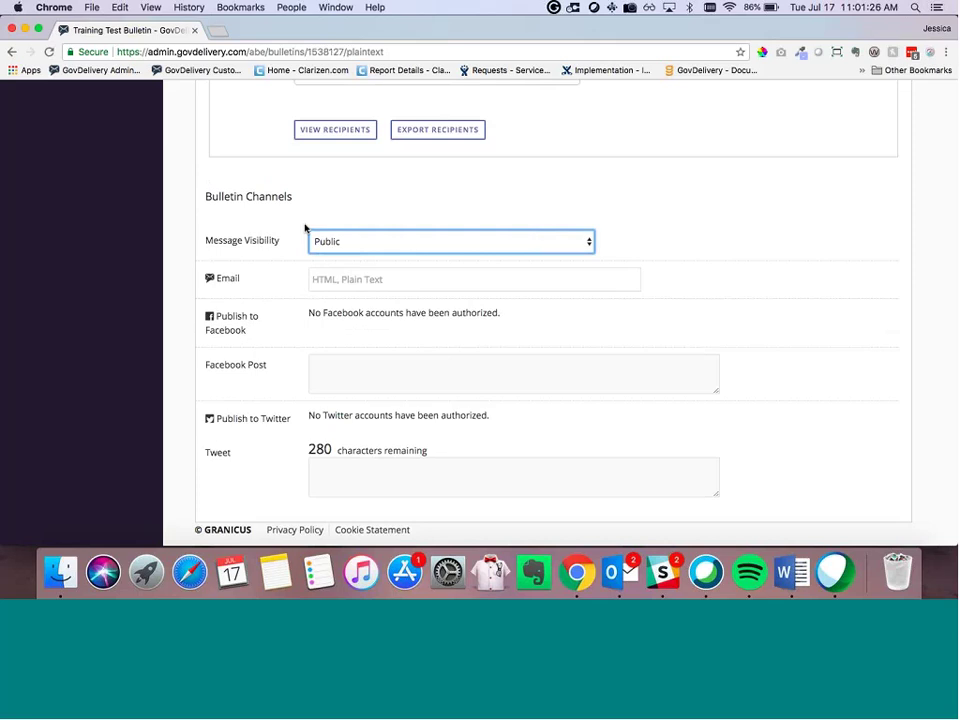
scroll(305, 228, up, 3)
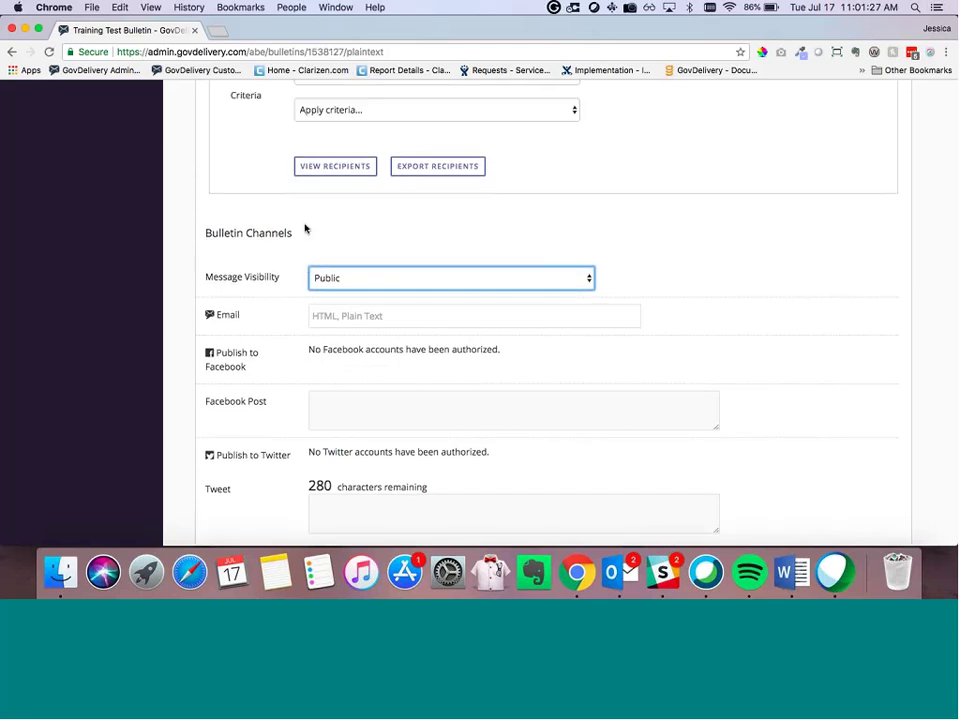
scroll(305, 228, up, 6)
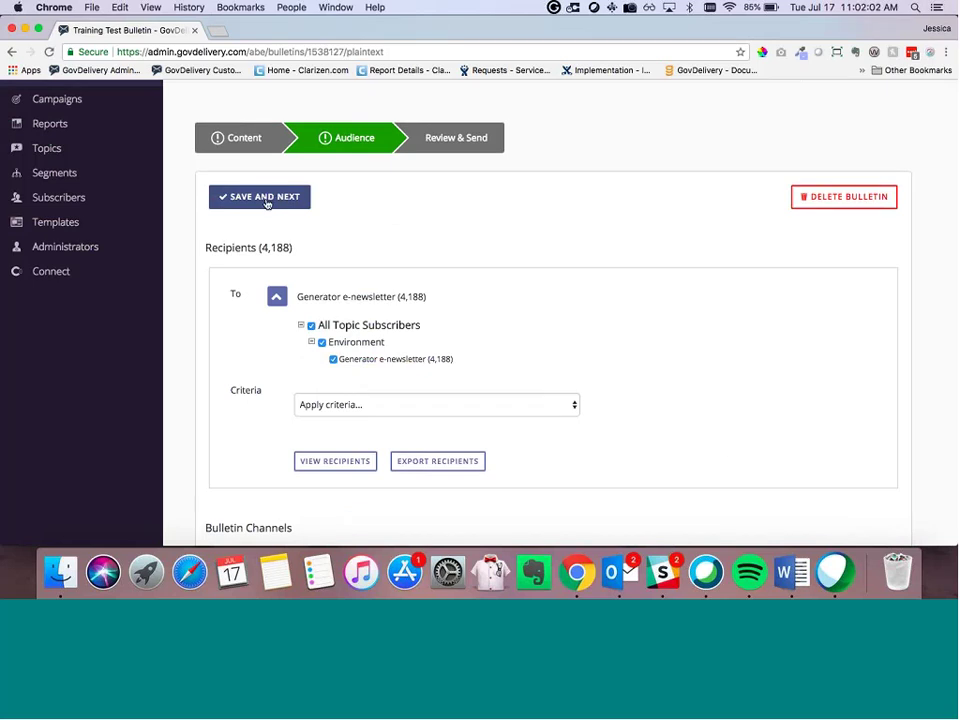
Step: Save the audience and look over the Review & Send page and its Send Options
click(266, 200)
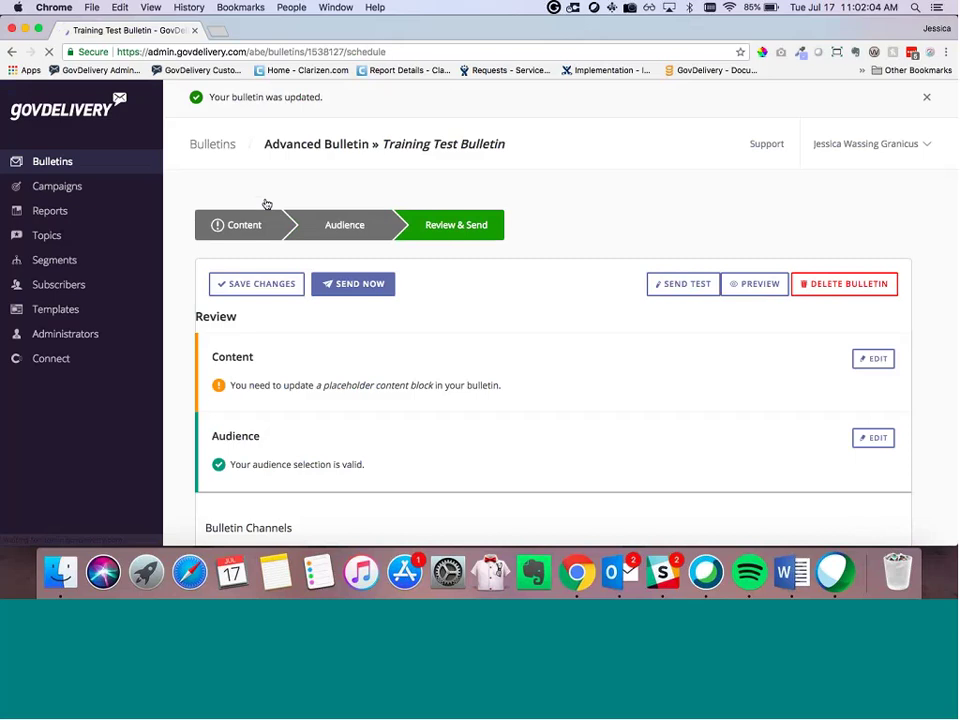
scroll(342, 176, down, 1)
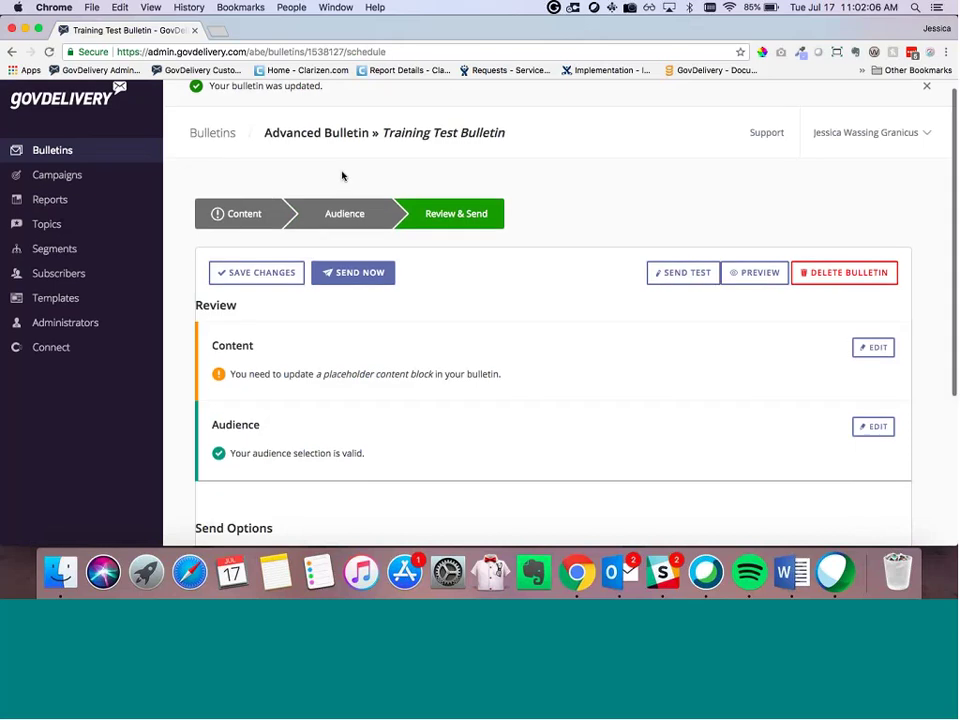
scroll(360, 193, down, 5)
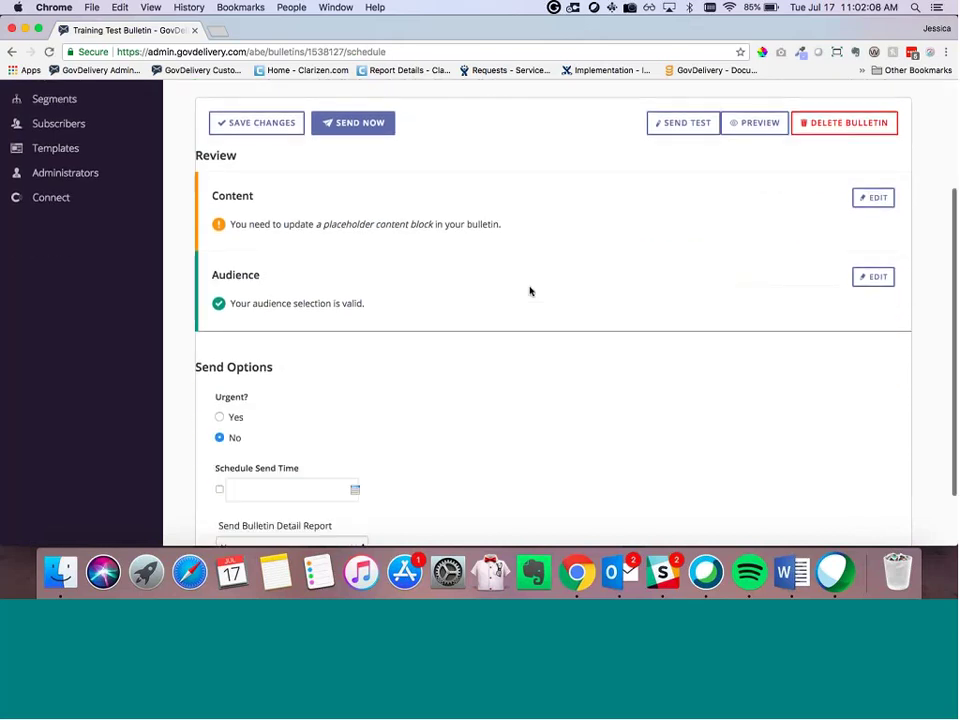
scroll(314, 223, up, 1)
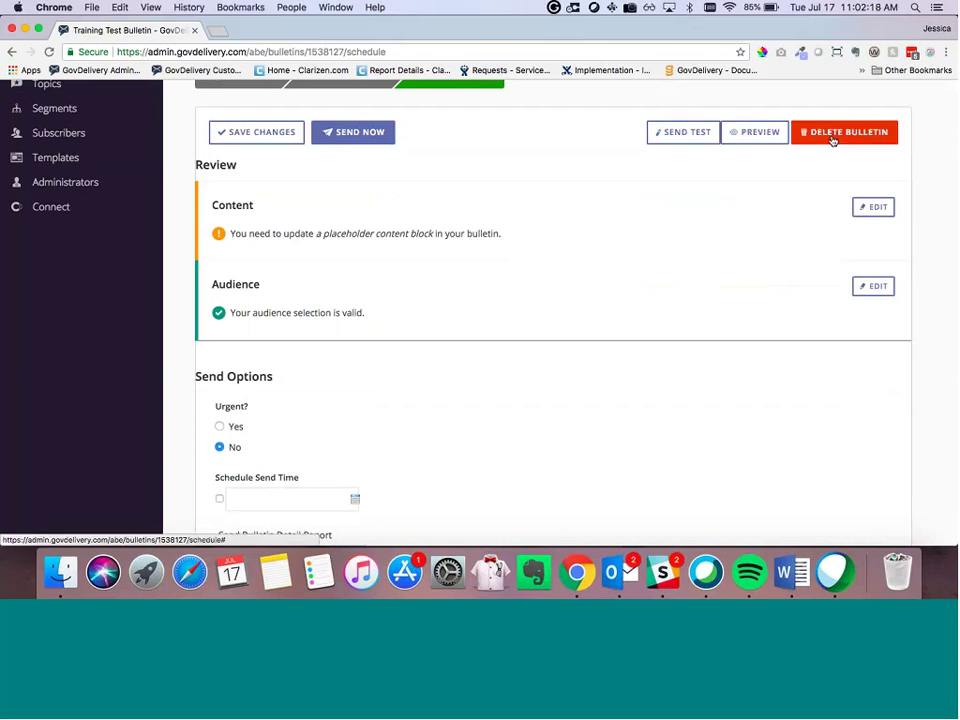
scroll(680, 148, down, 1)
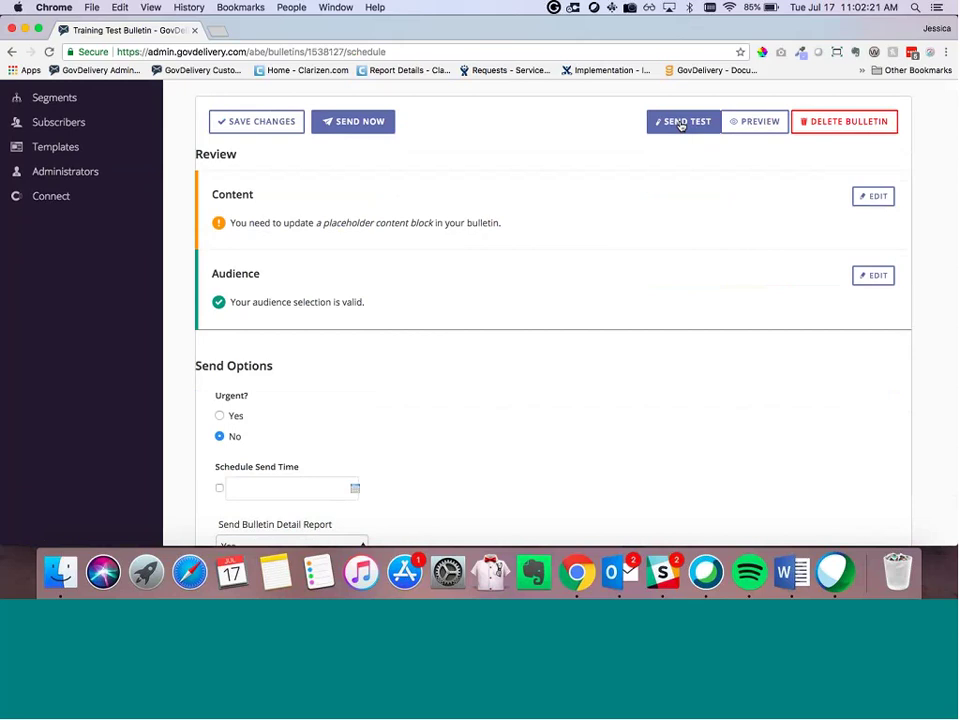
scroll(617, 233, down, 1)
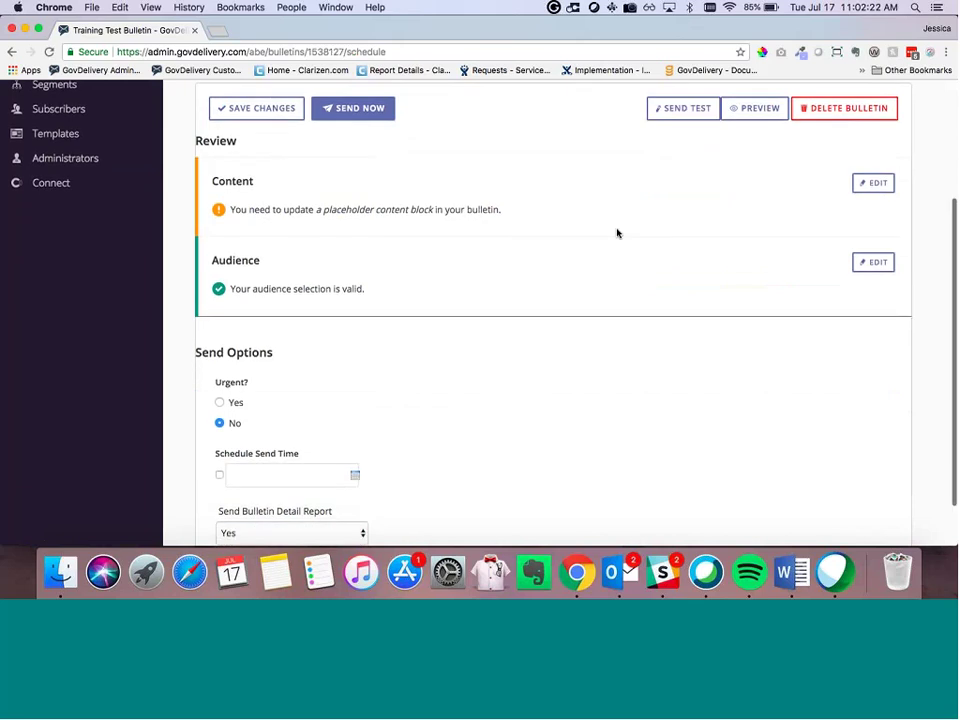
scroll(617, 233, down, 2)
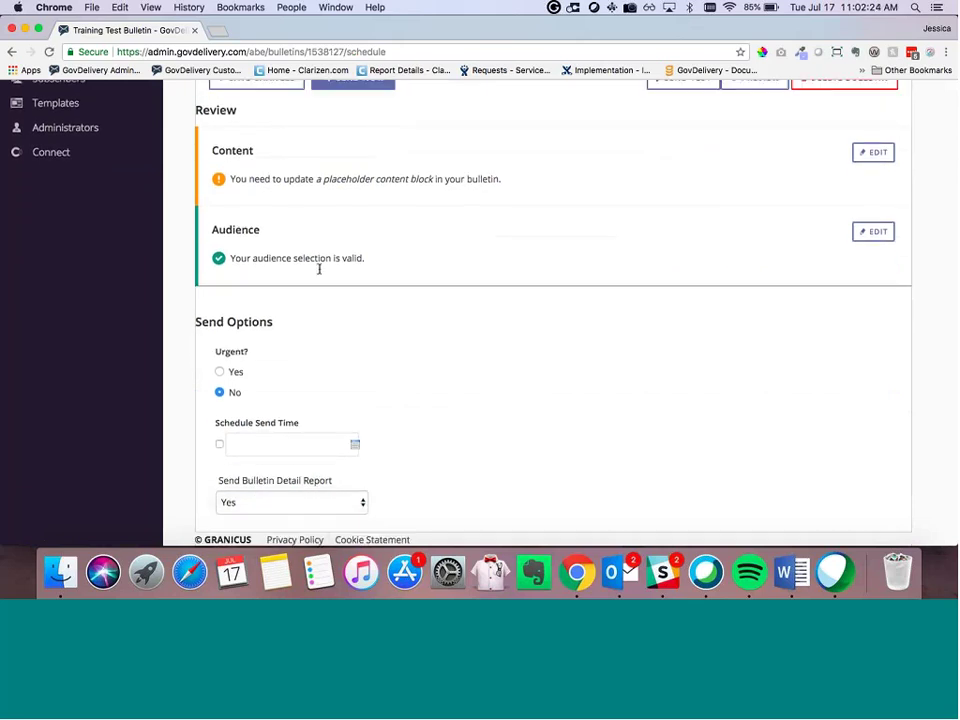
scroll(341, 274, up, 3)
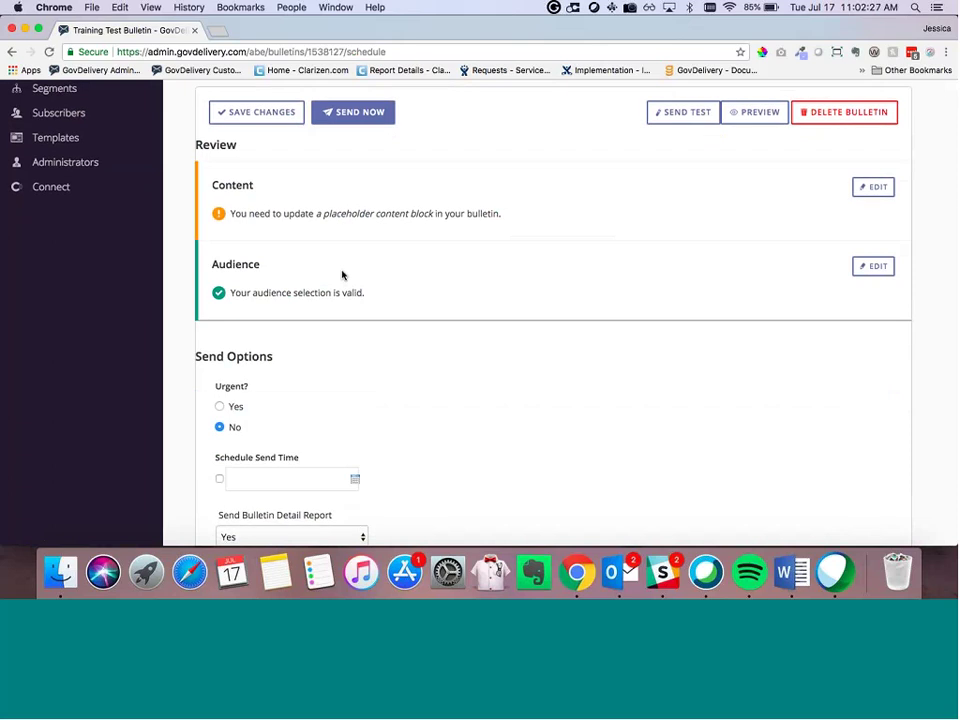
scroll(341, 274, up, 5)
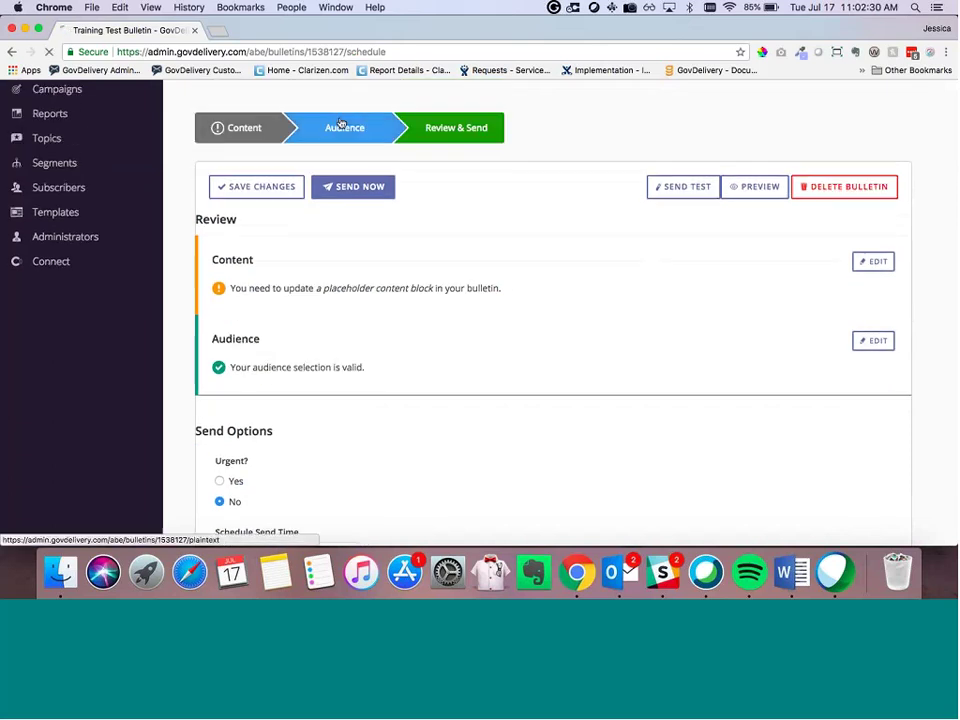
Step: Add an Email address 'contains' criterion with the tester's own address, leaving 1 recipient, and save
click(341, 125)
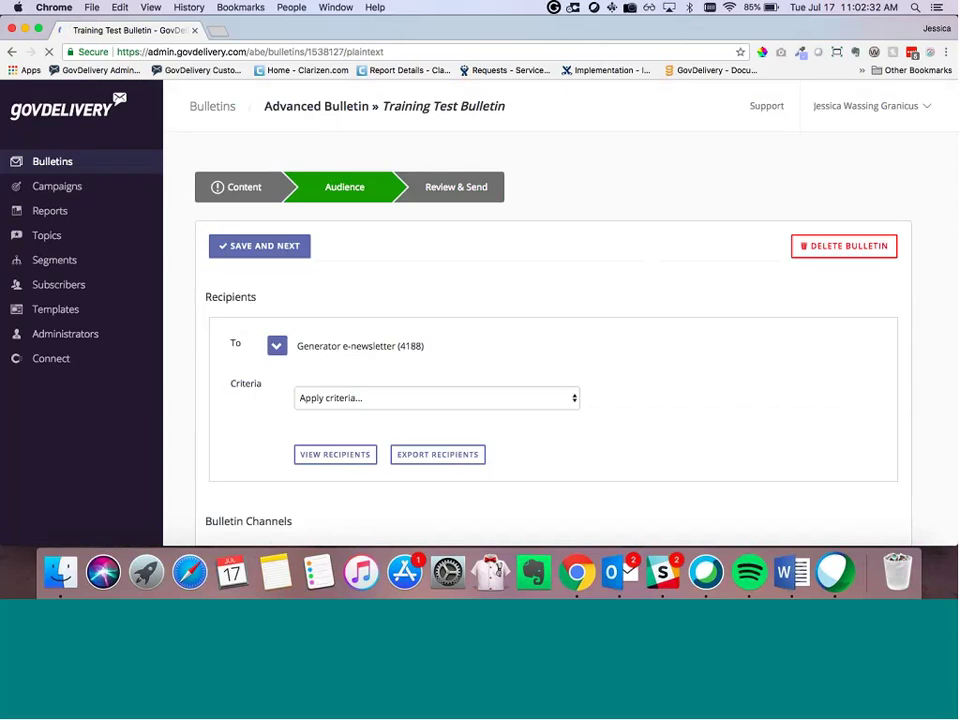
scroll(343, 309, down, 4)
click(342, 308)
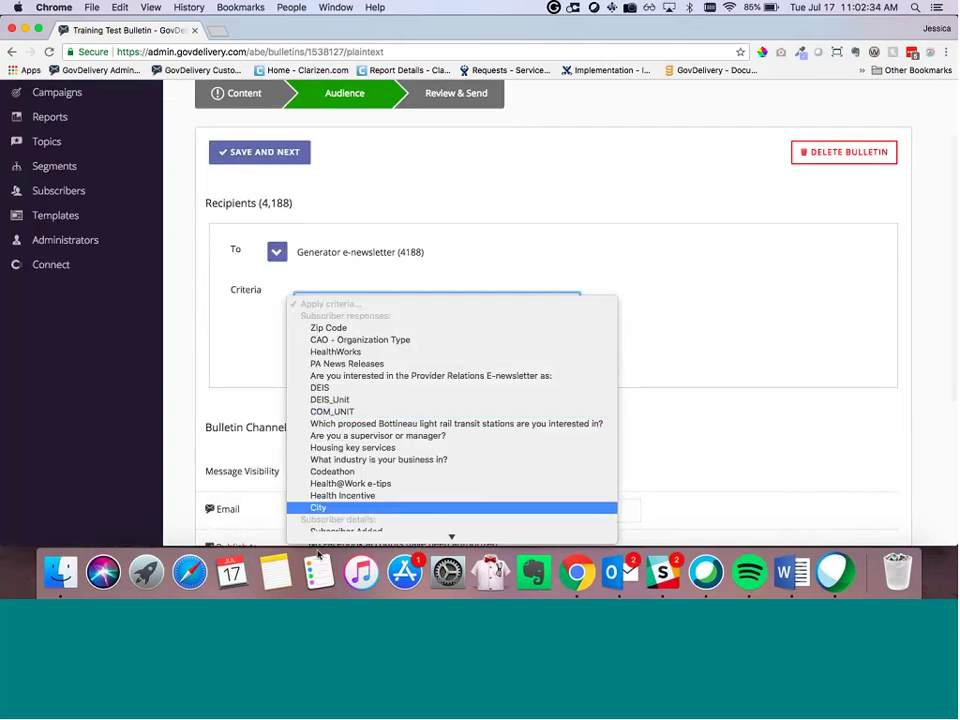
scroll(326, 525, down, 3)
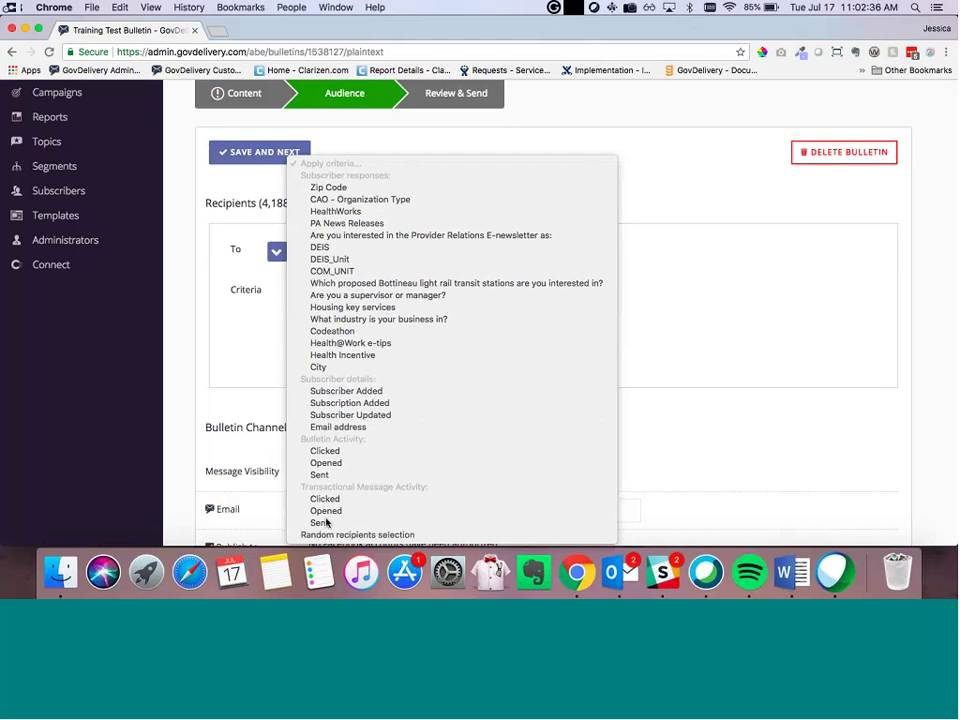
click(338, 427)
click(336, 323)
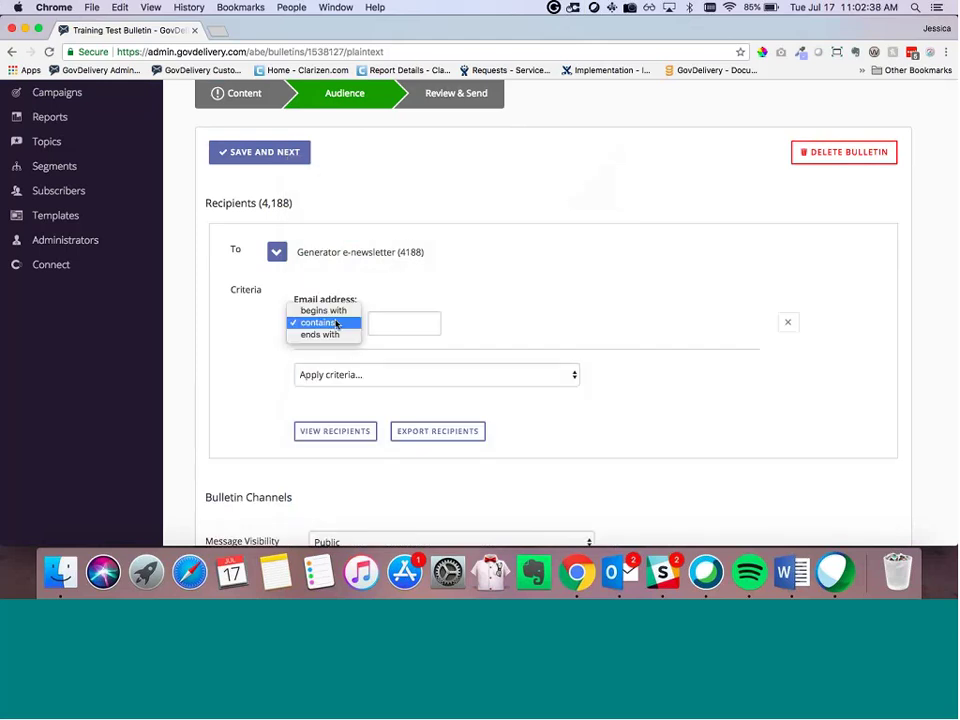
click(337, 323)
click(384, 325)
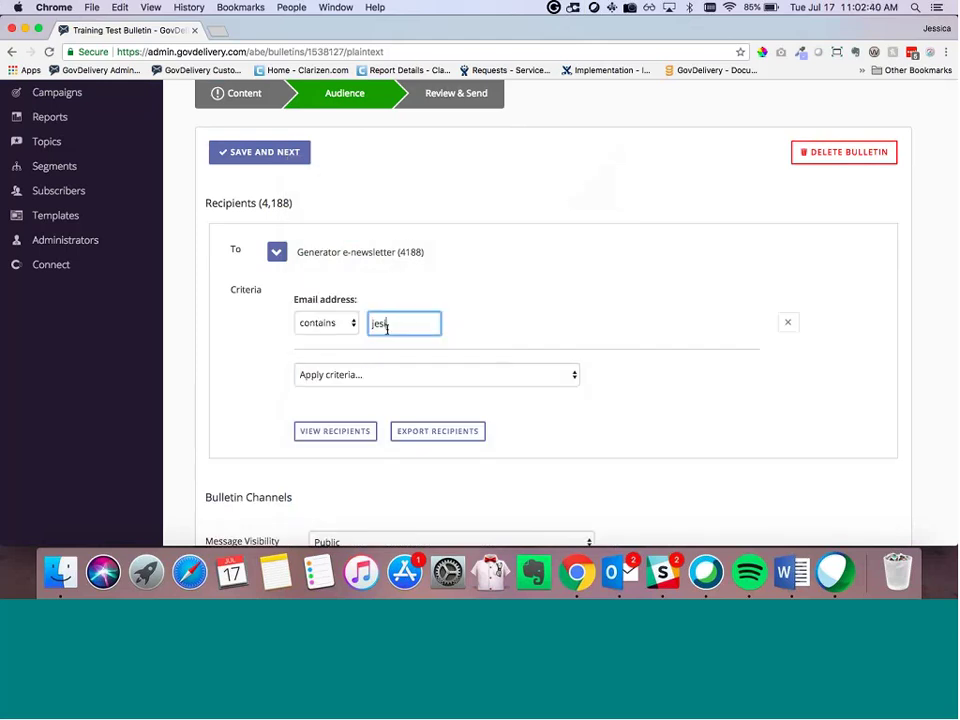
scroll(238, 150, down, 1)
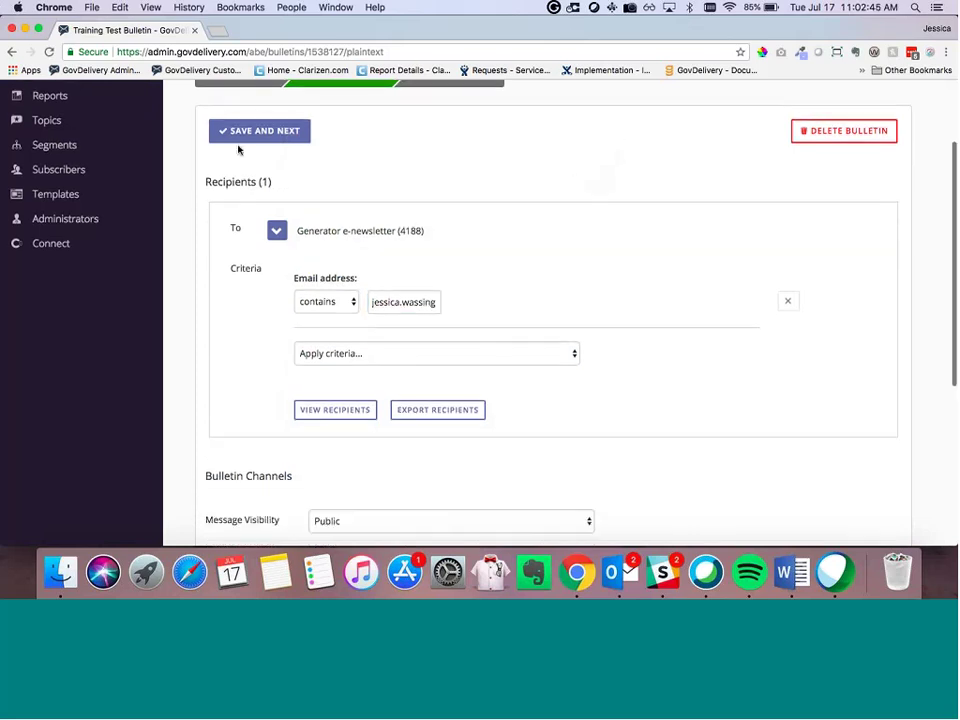
click(240, 140)
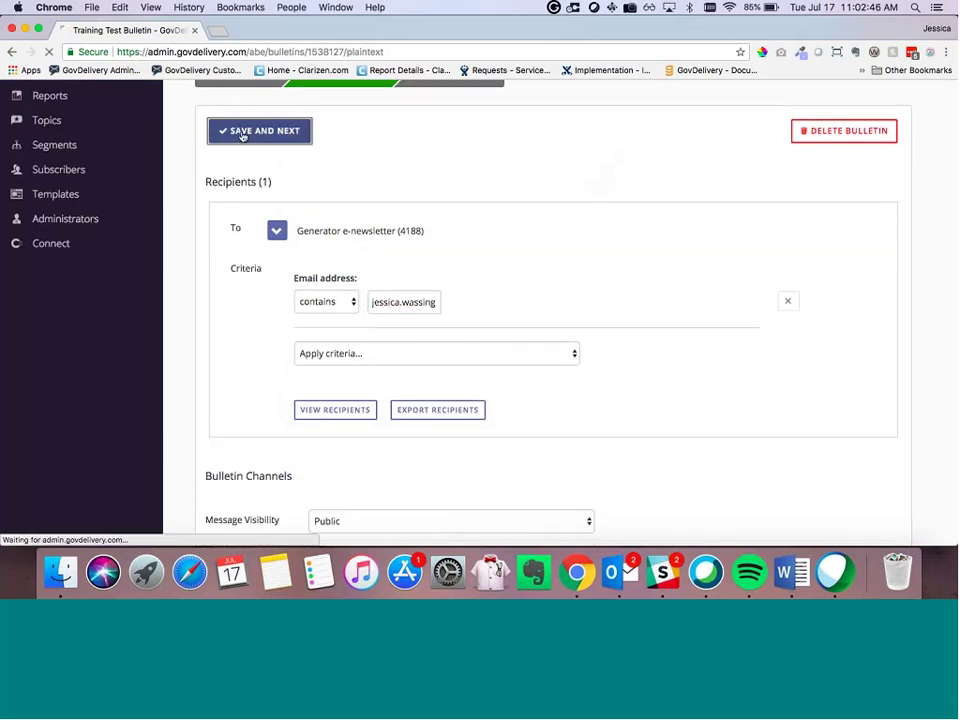
scroll(293, 182, down, 2)
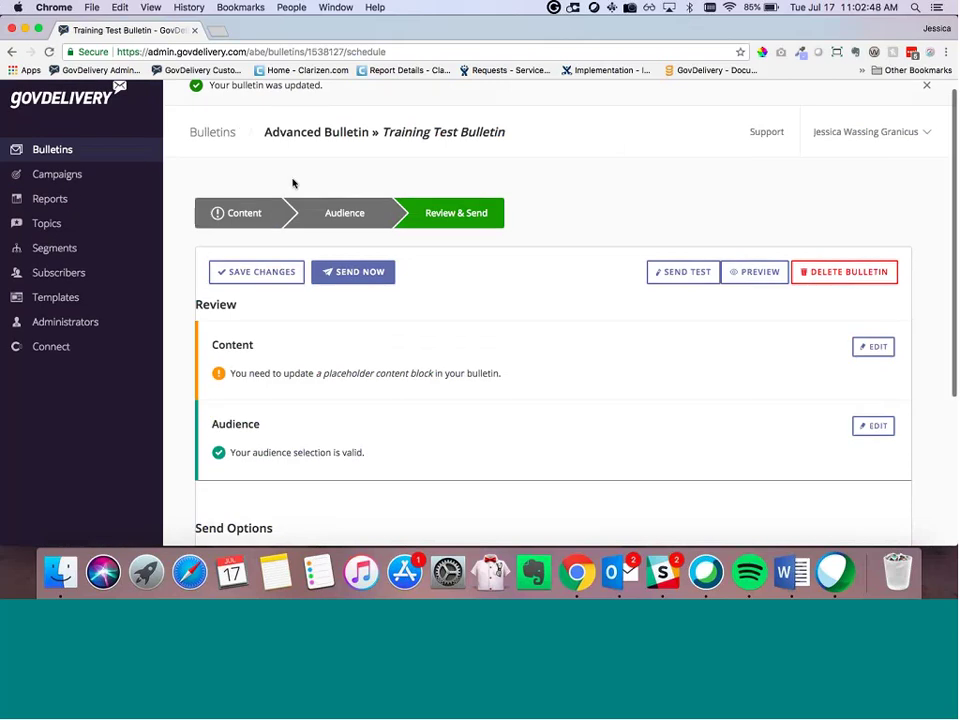
scroll(285, 285, down, 1)
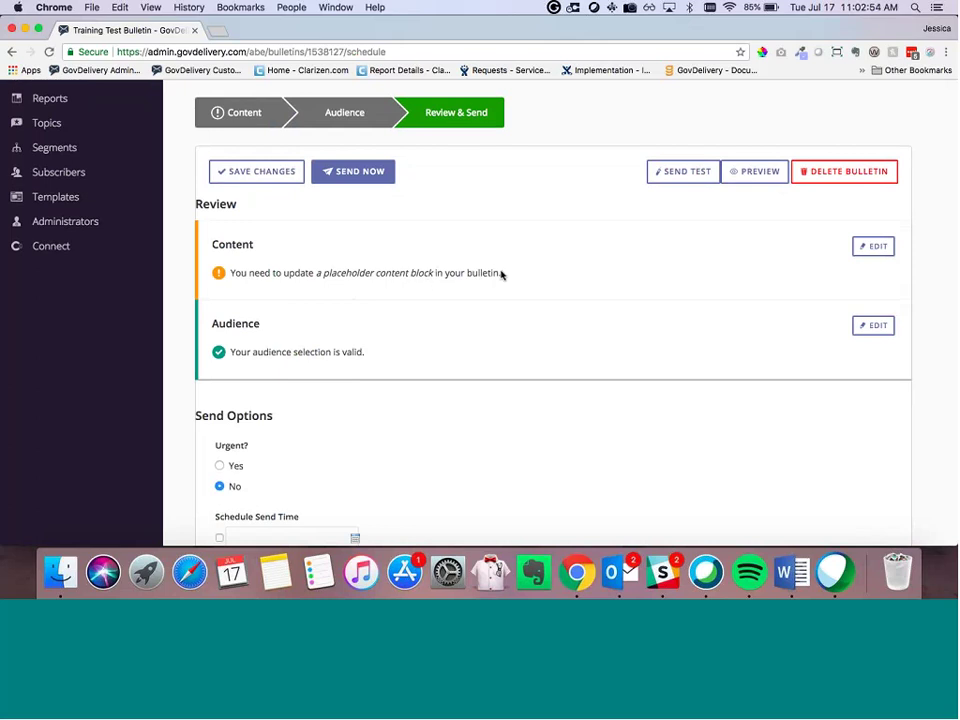
click(870, 245)
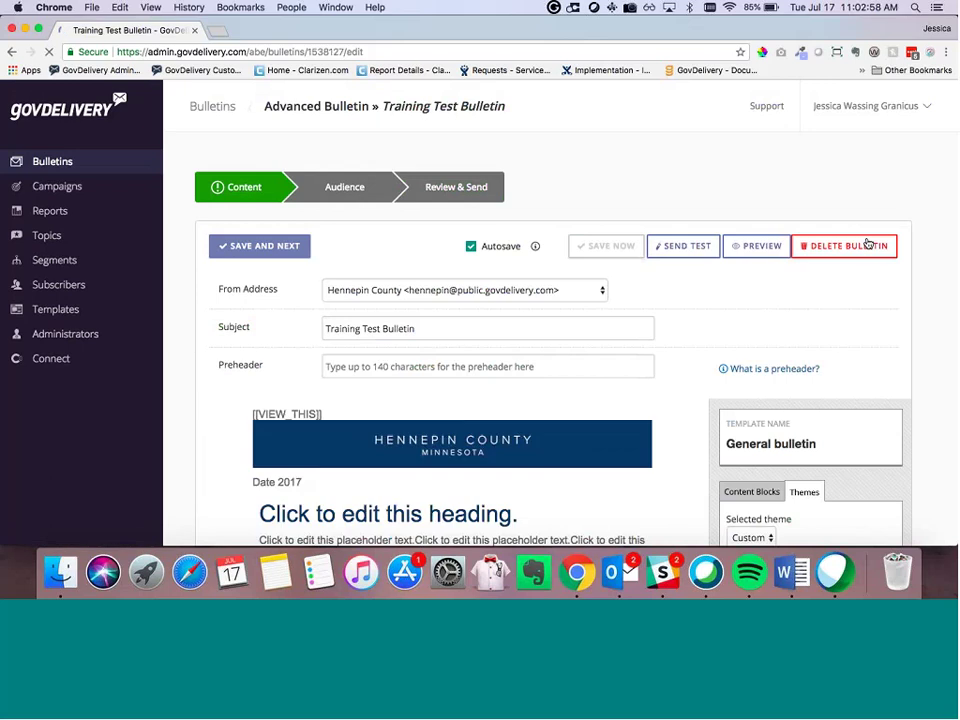
scroll(585, 364, down, 8)
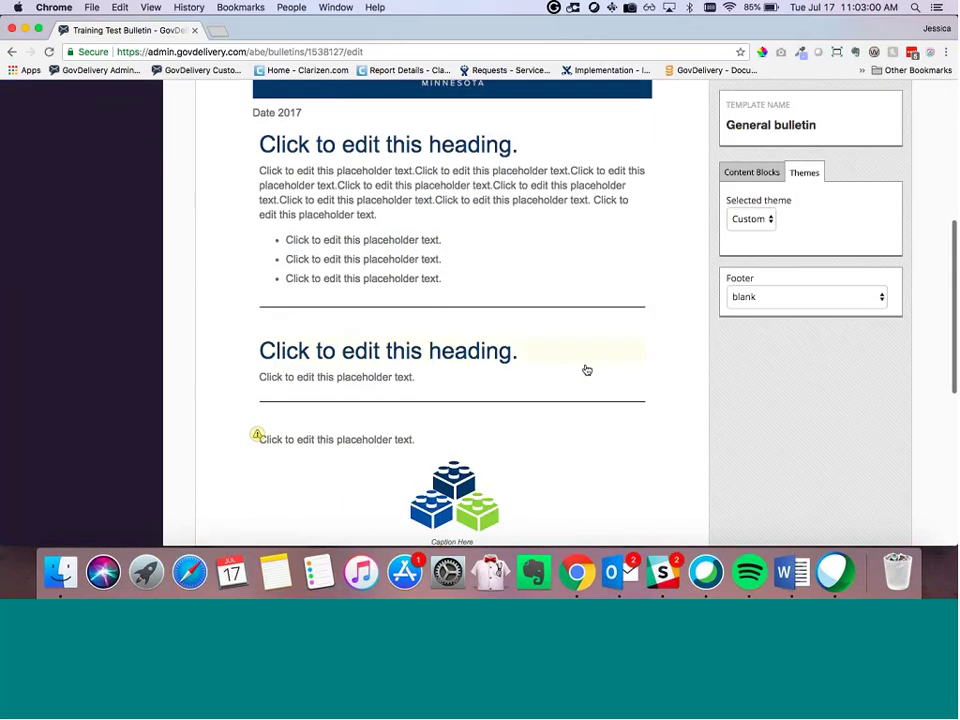
scroll(587, 370, down, 3)
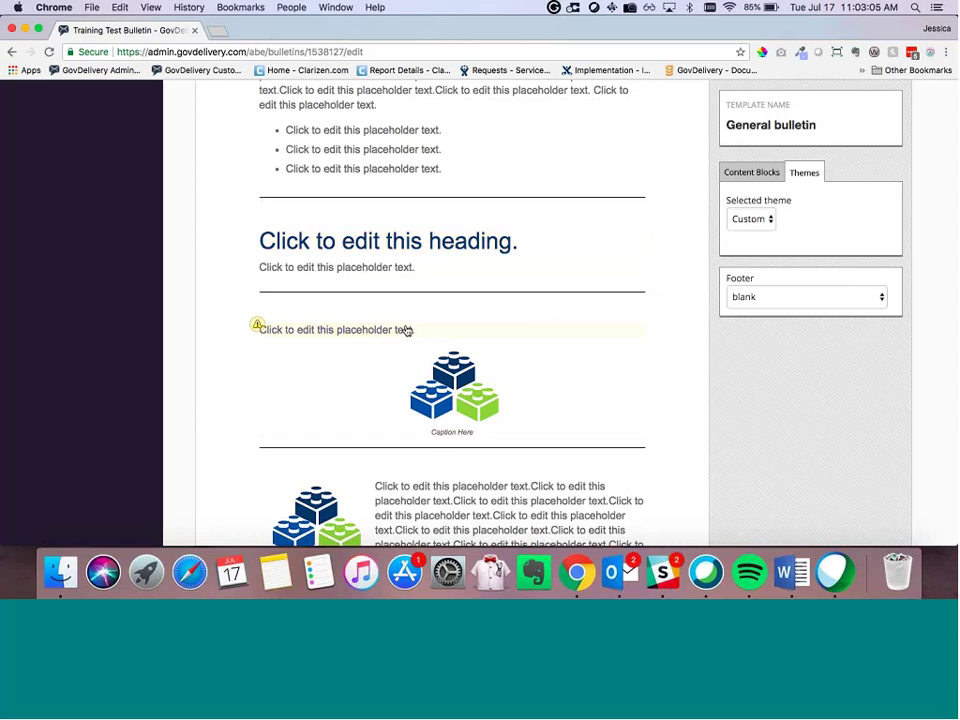
click(632, 340)
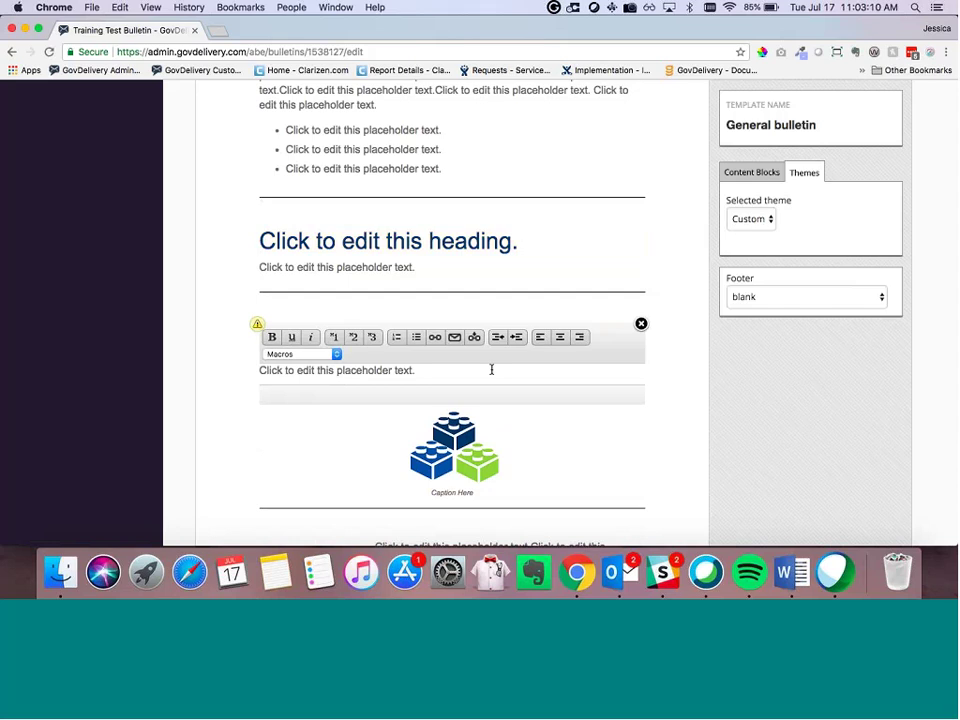
click(213, 380)
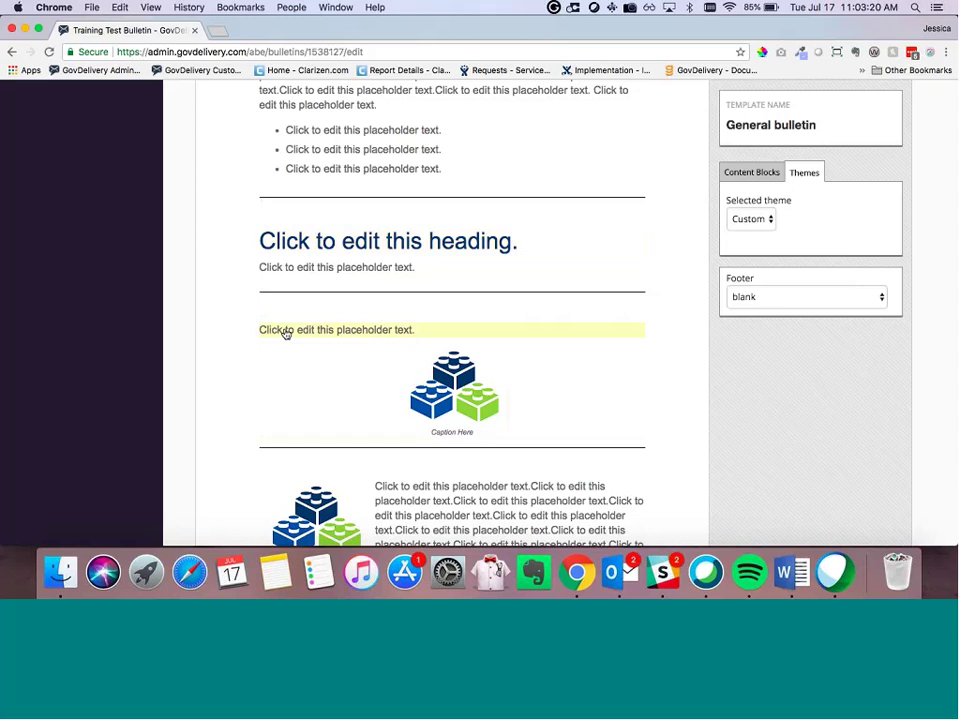
click(285, 333)
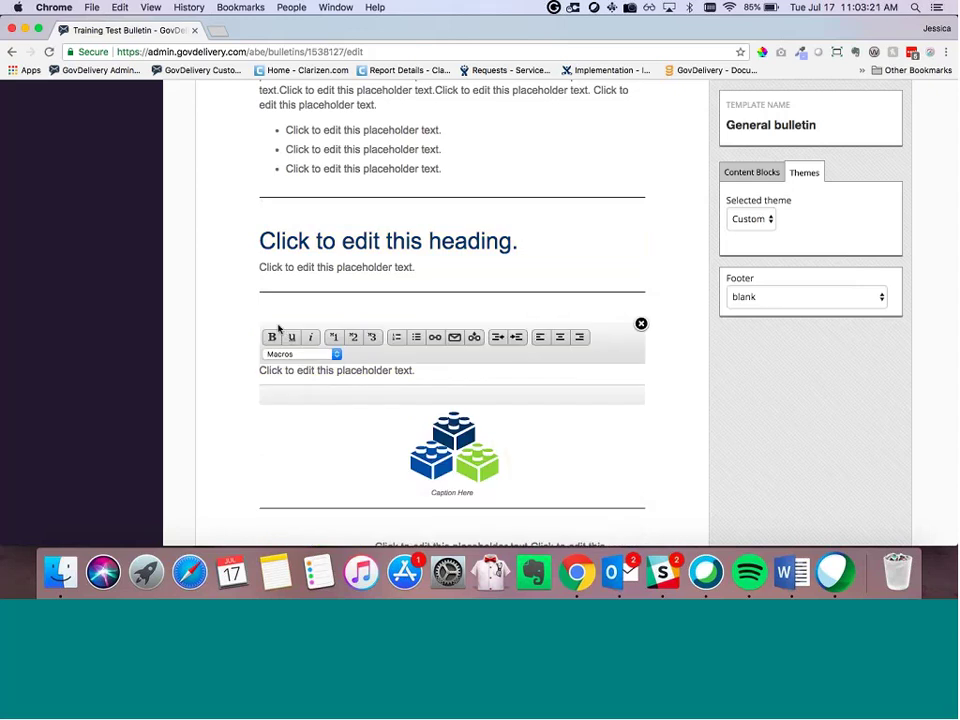
scroll(434, 307, up, 1)
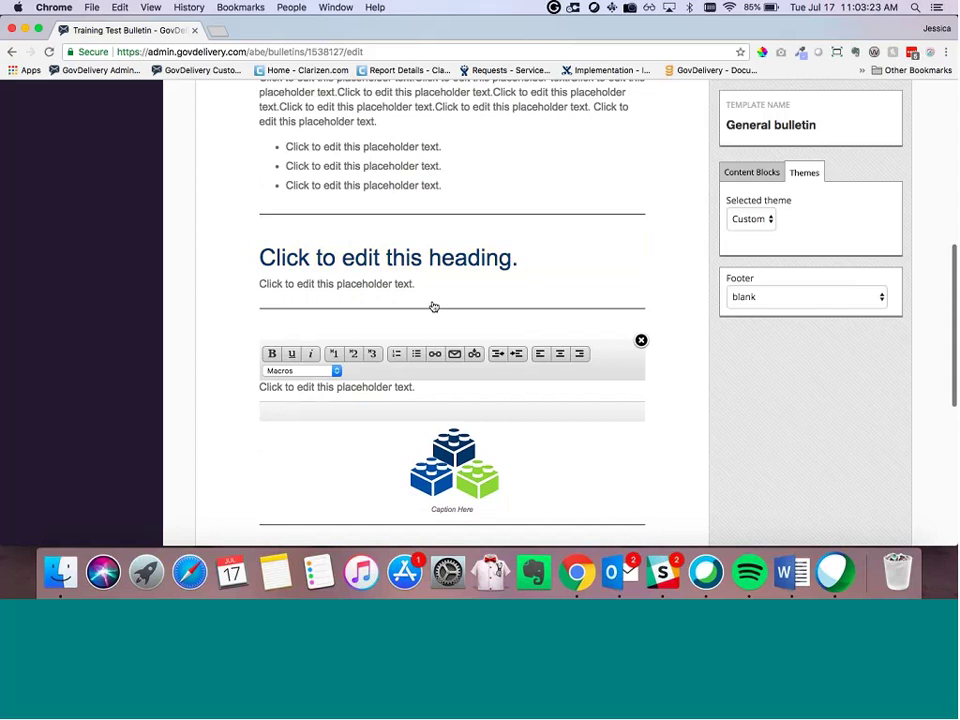
click(228, 233)
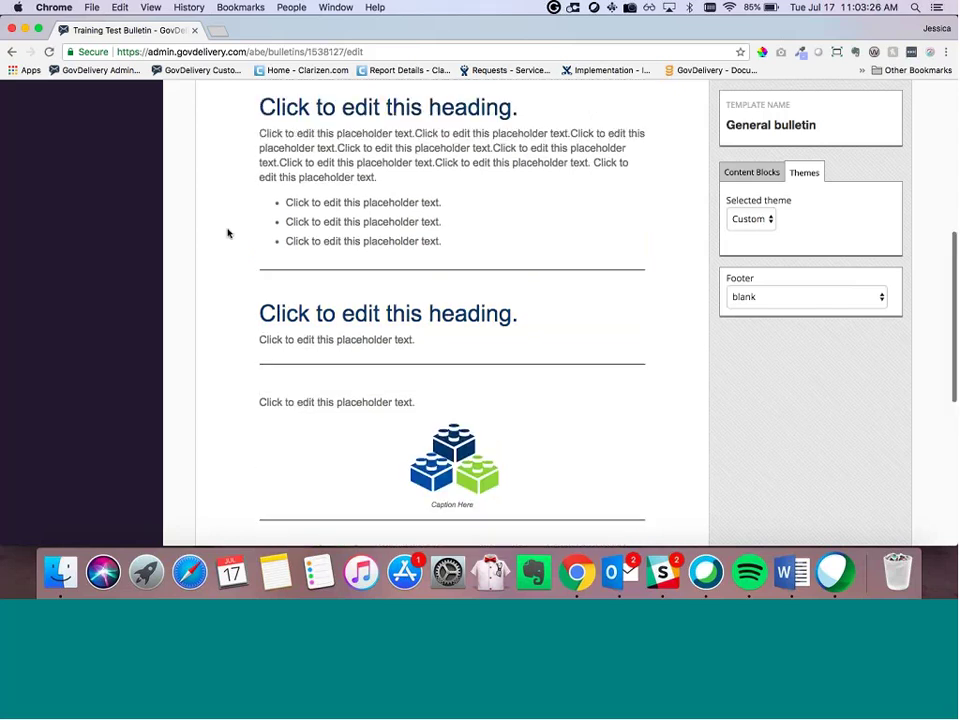
scroll(228, 233, up, 5)
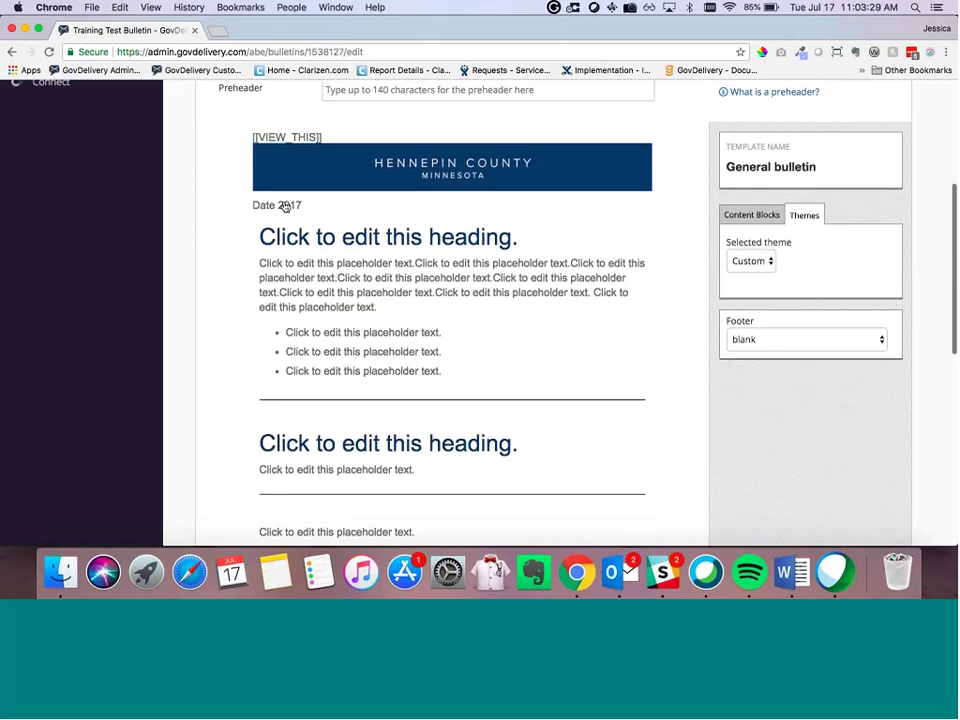
click(290, 205)
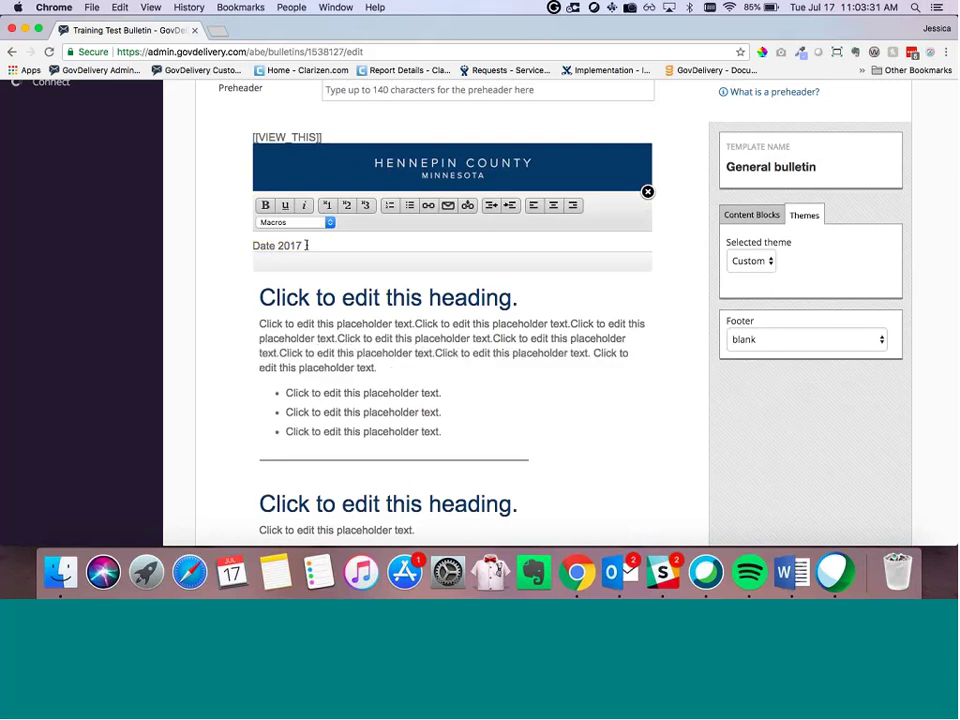
key(Escape)
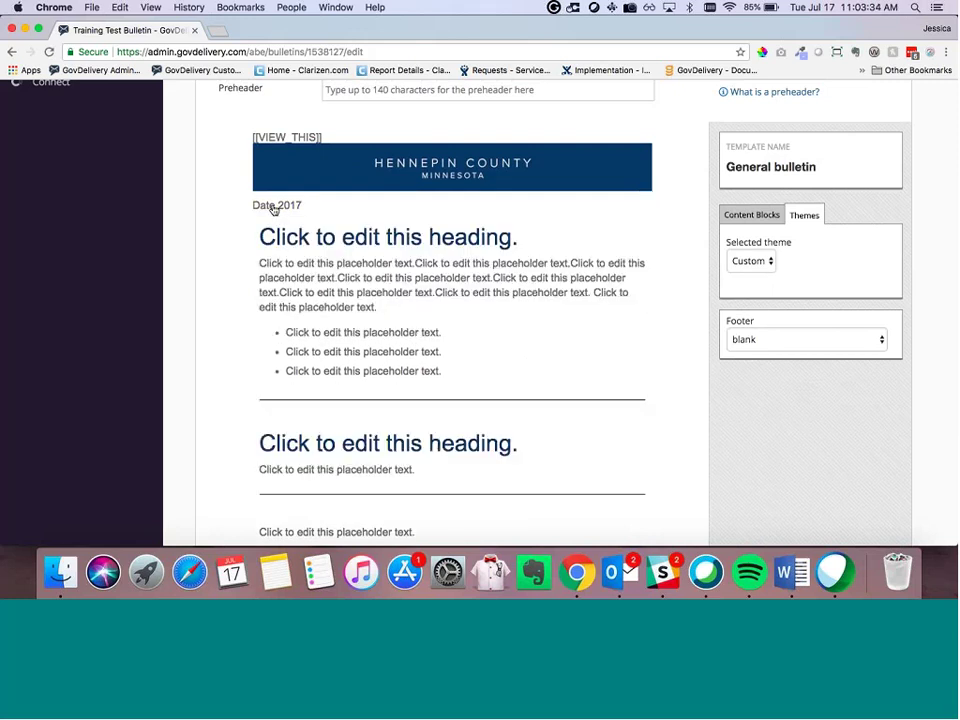
scroll(281, 215, up, 1)
scroll(280, 213, up, 5)
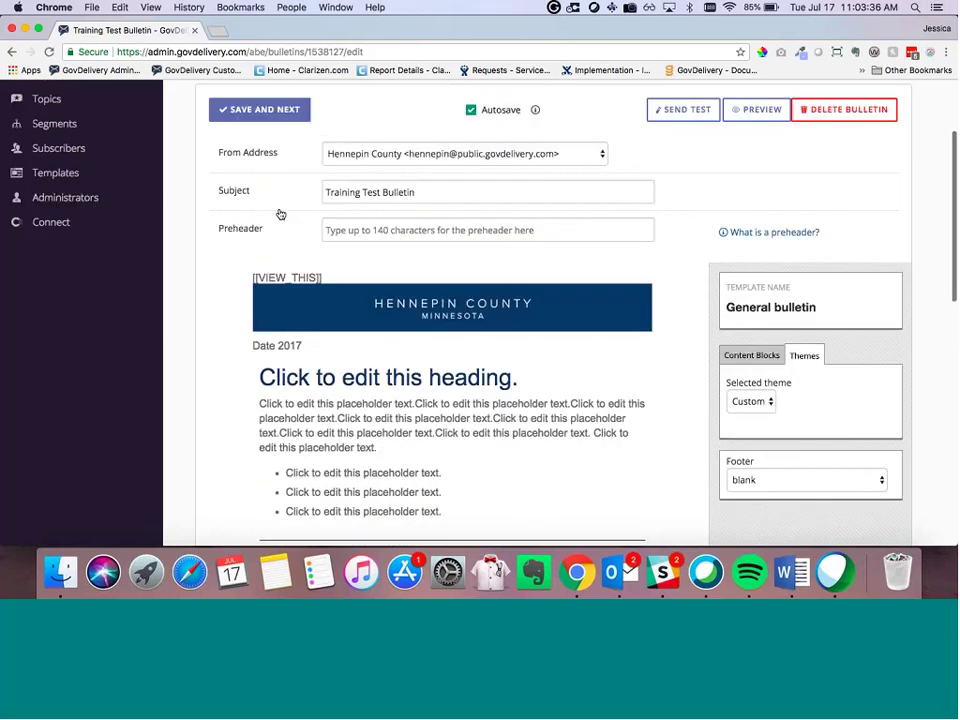
scroll(278, 206, up, 1)
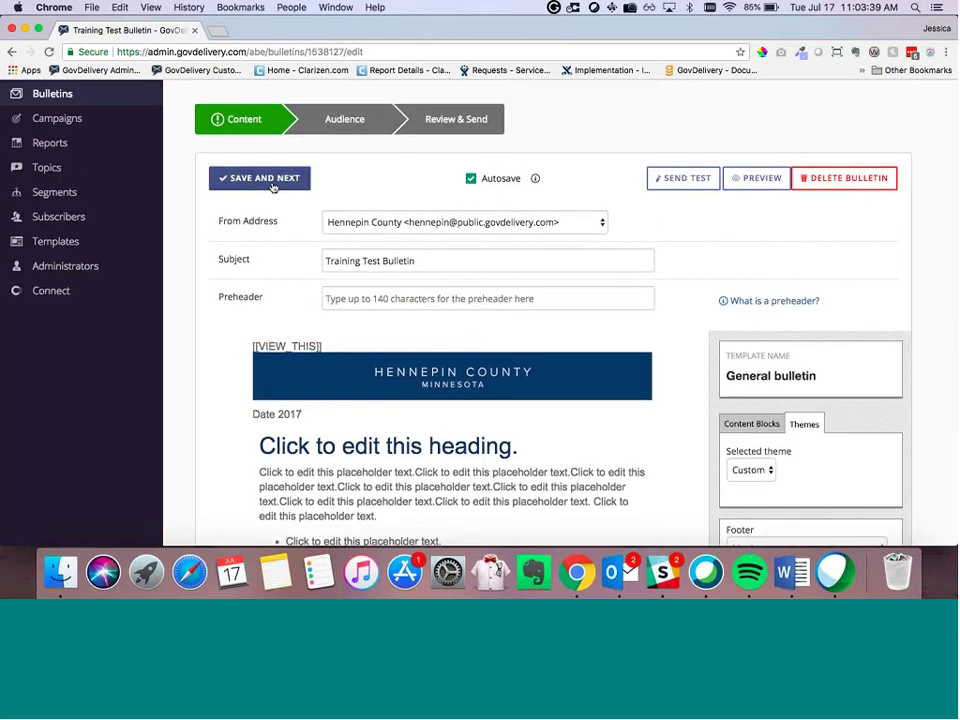
Step: Save the Content step and then the Audience step
click(272, 187)
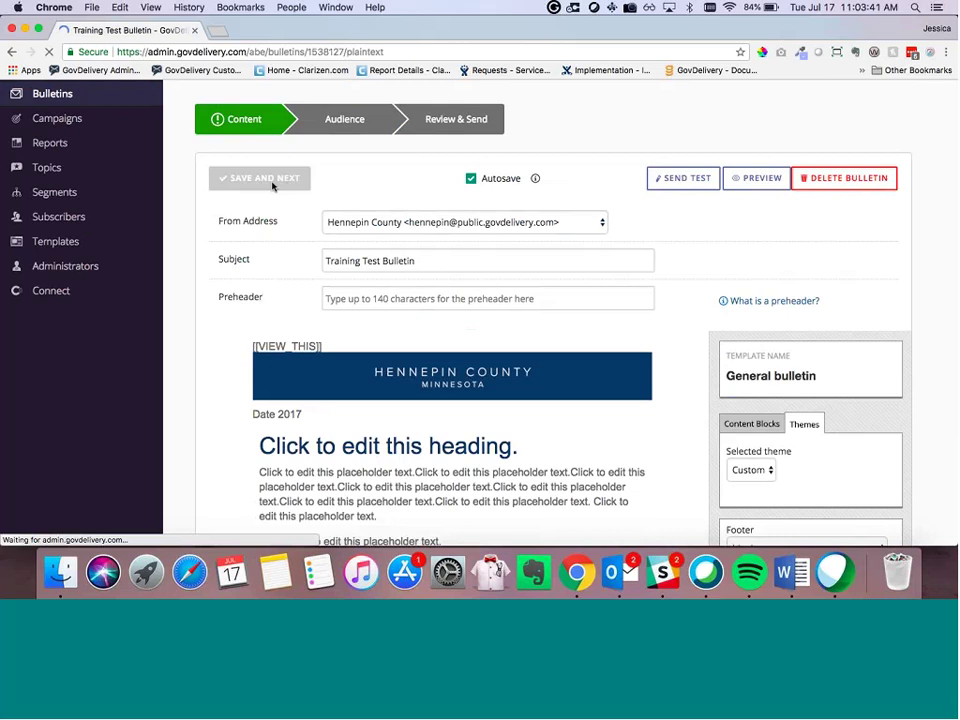
scroll(260, 235, down, 1)
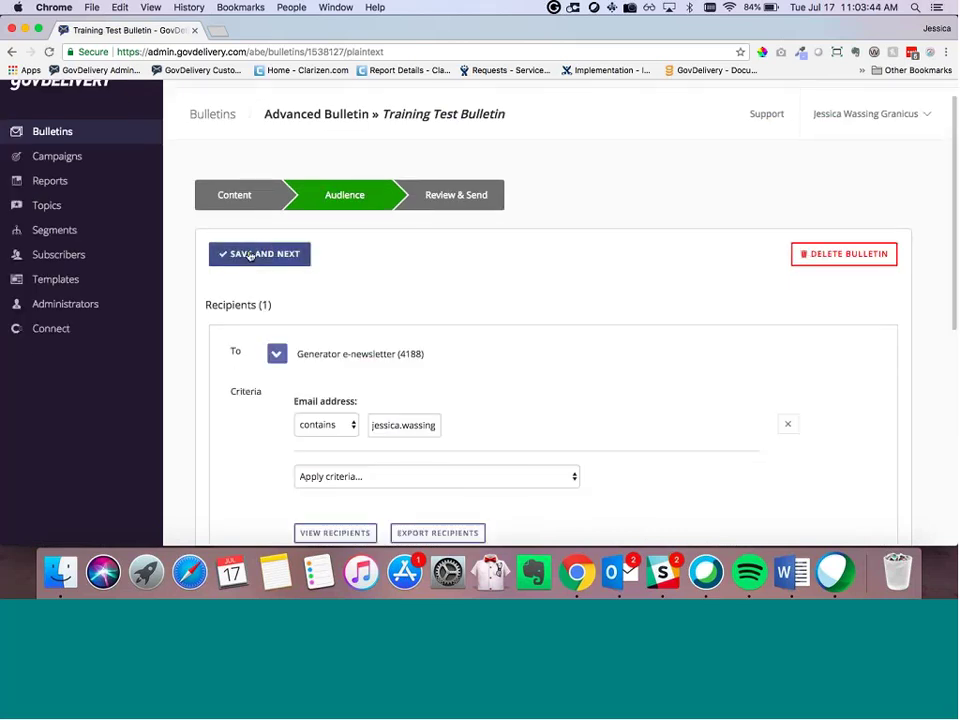
click(250, 255)
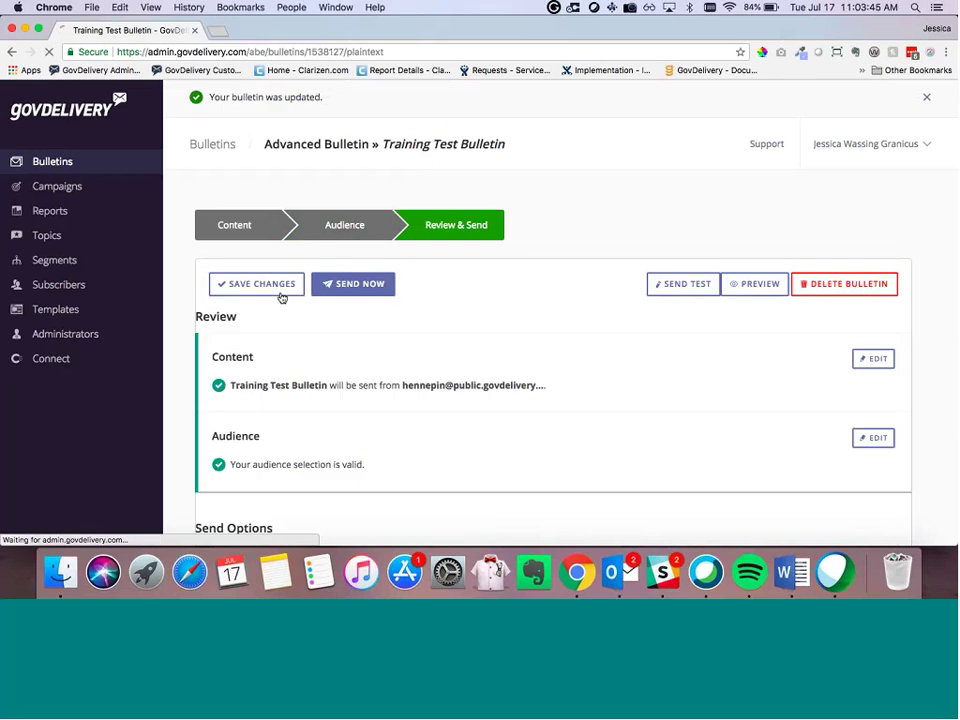
Step: Check the Review & Send page, with content and audience valid, down to Send Options
scroll(287, 302, down, 2)
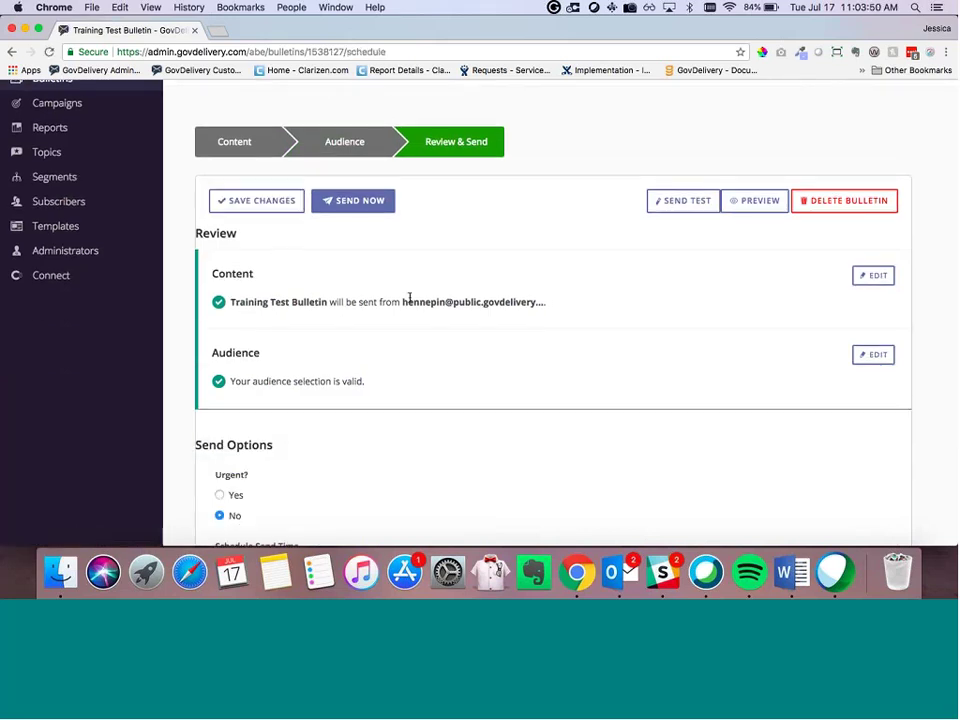
drag(409, 298, 544, 315)
click(531, 313)
scroll(532, 315, down, 1)
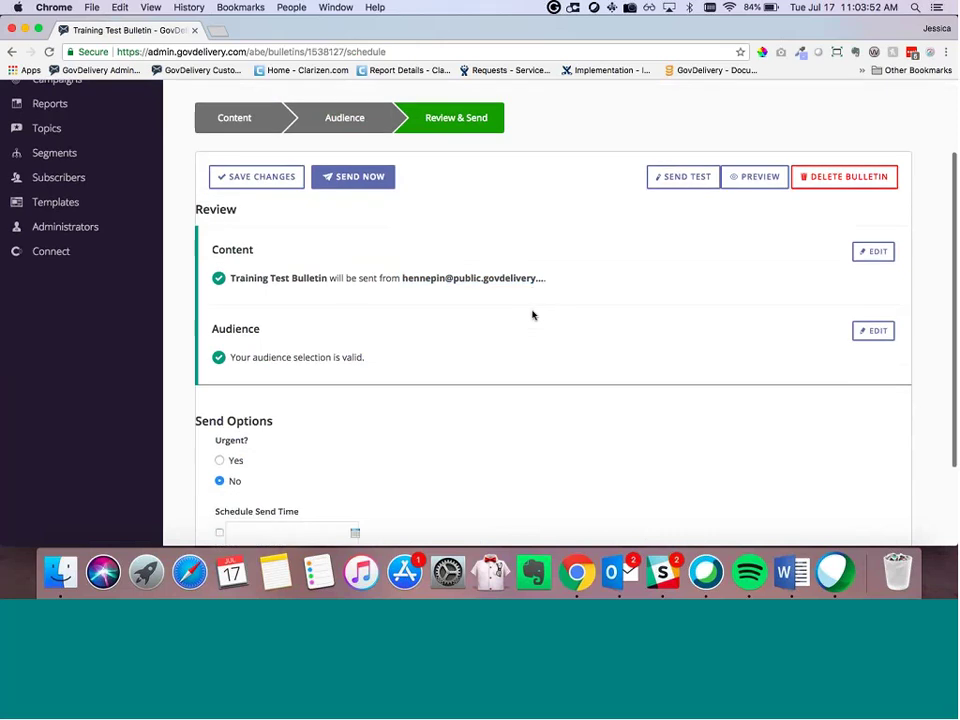
scroll(532, 315, down, 4)
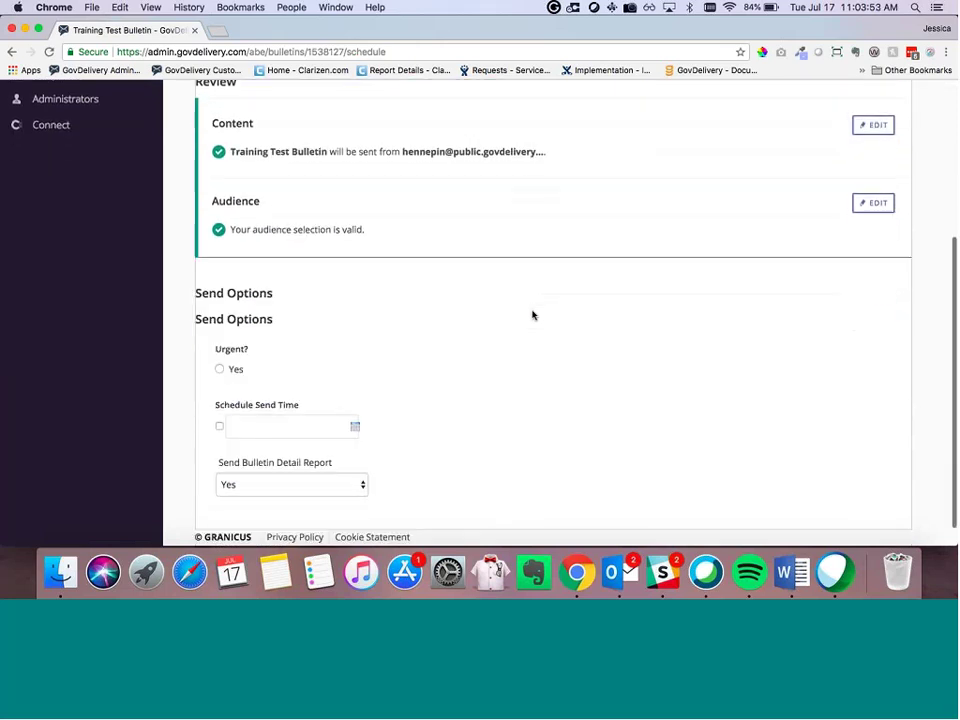
scroll(532, 315, up, 3)
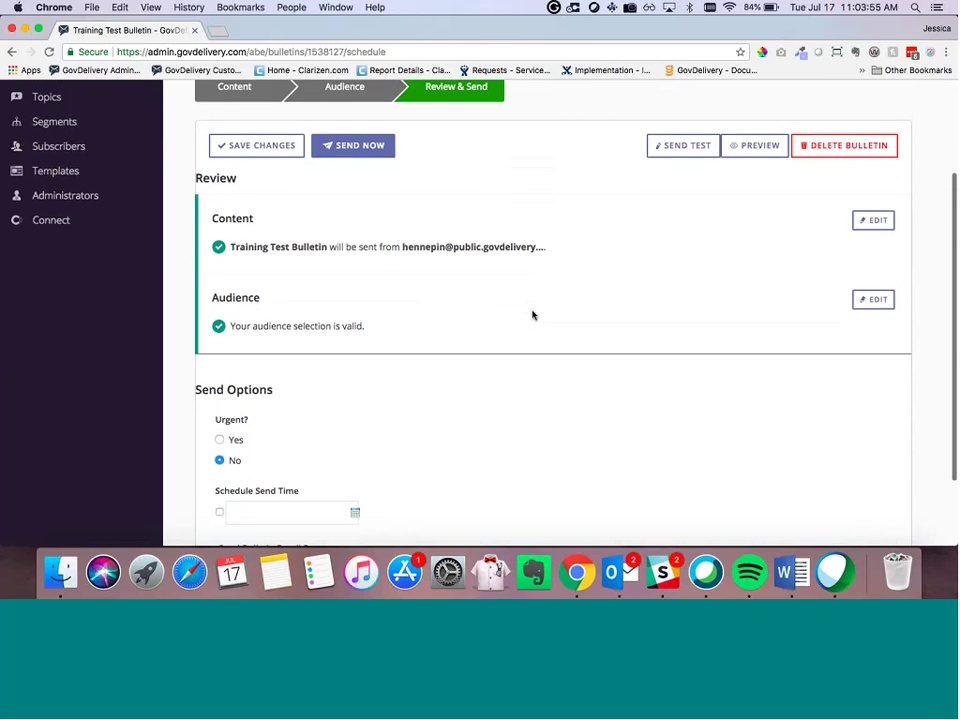
scroll(532, 315, down, 1)
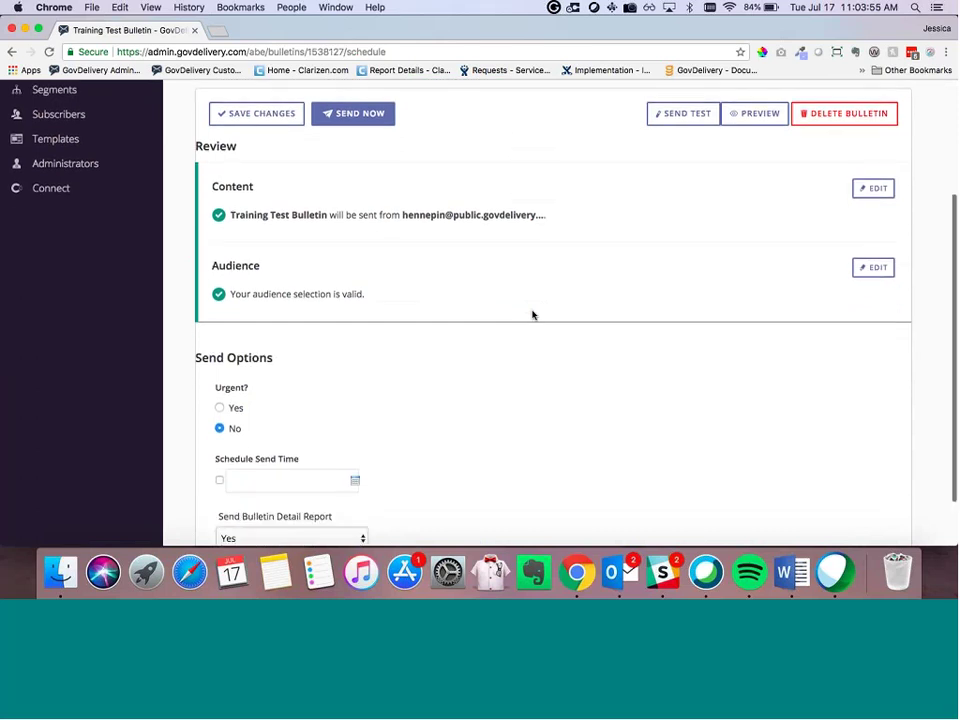
scroll(532, 315, down, 1)
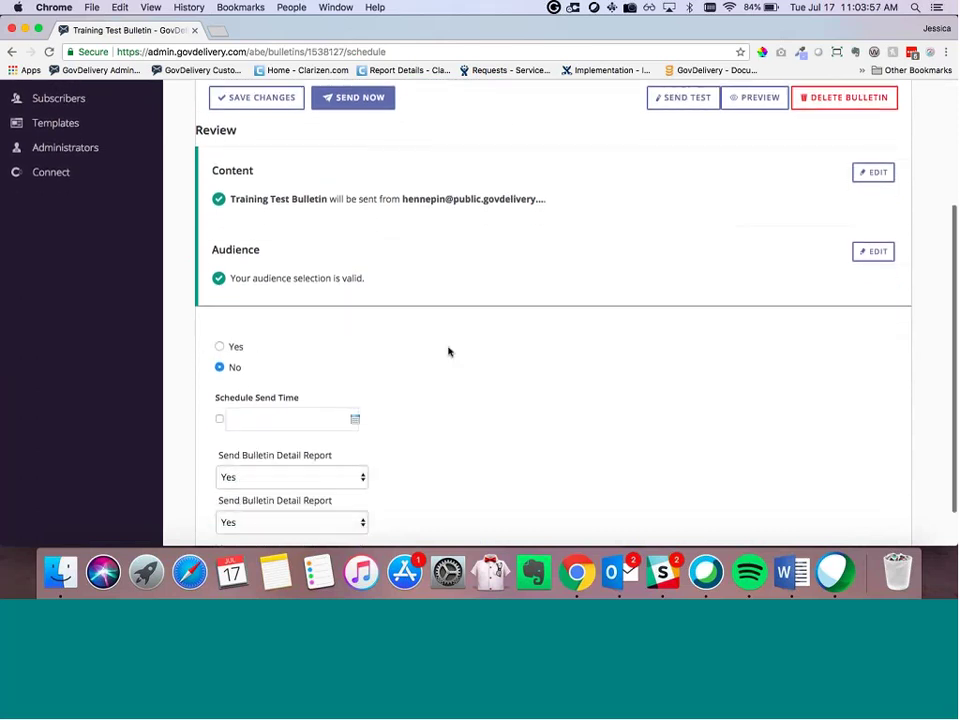
scroll(449, 351, down, 2)
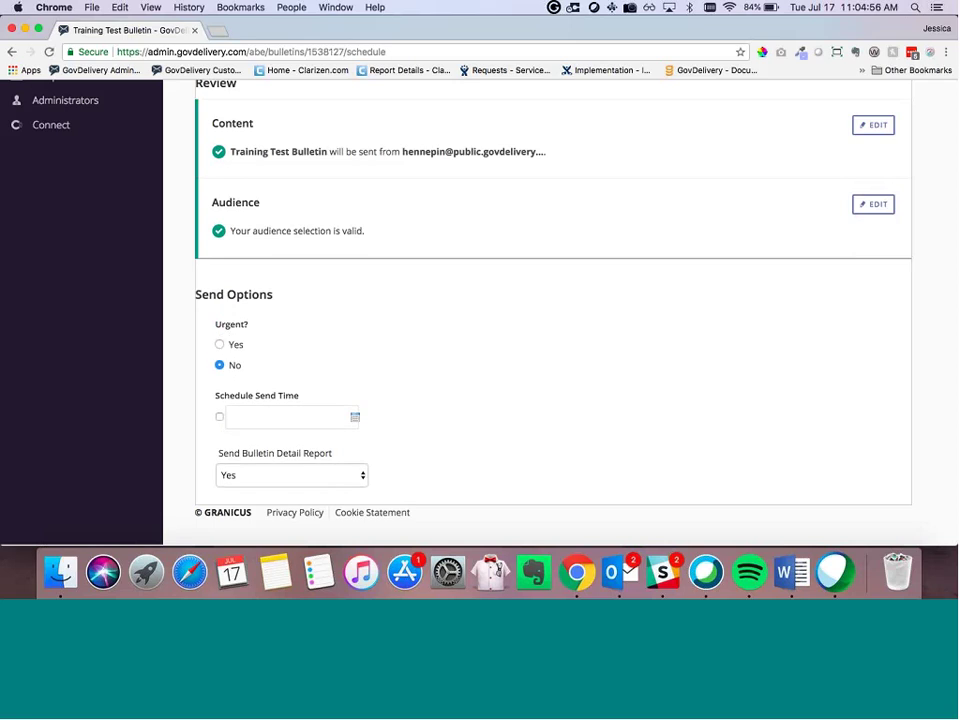
scroll(214, 398, up, 2)
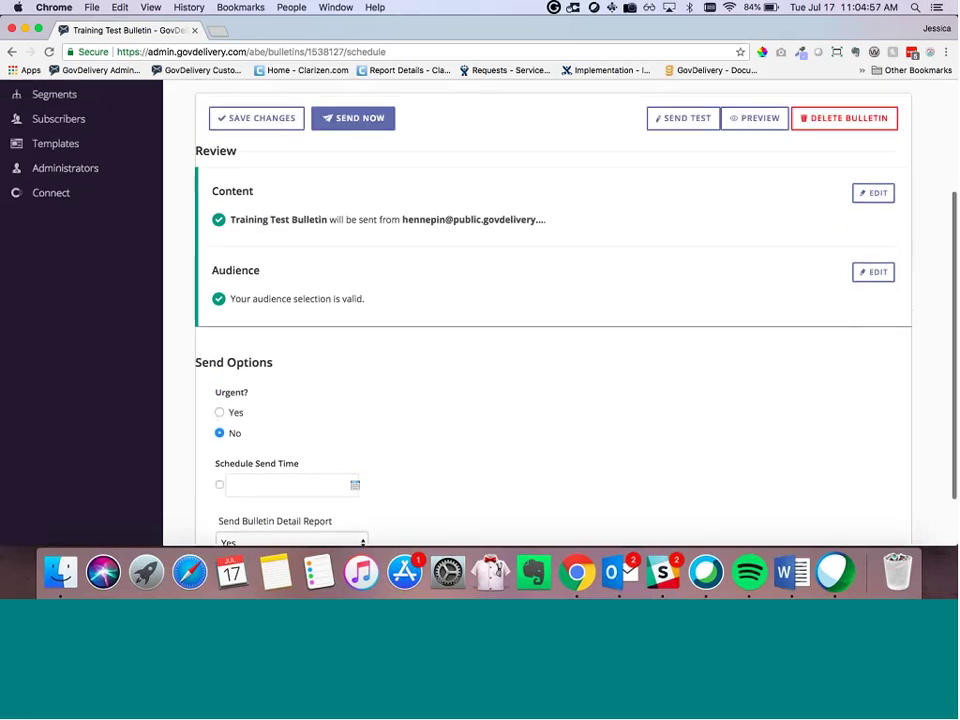
scroll(260, 380, down, 2)
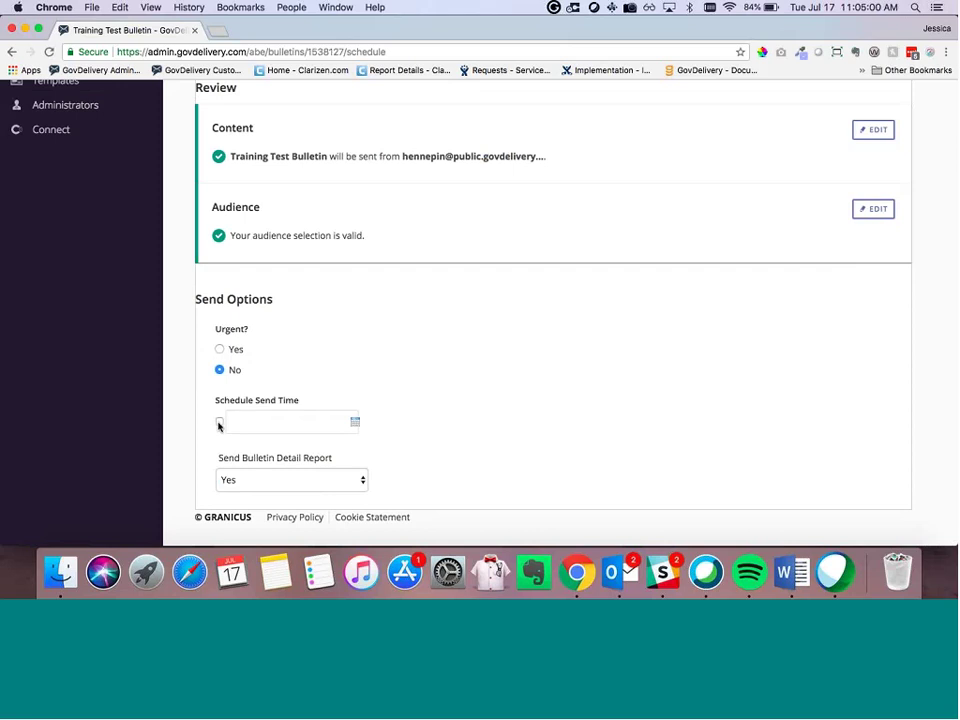
Step: Schedule the bulletin to send on 07/20/2018 at 11:00 AM
click(220, 421)
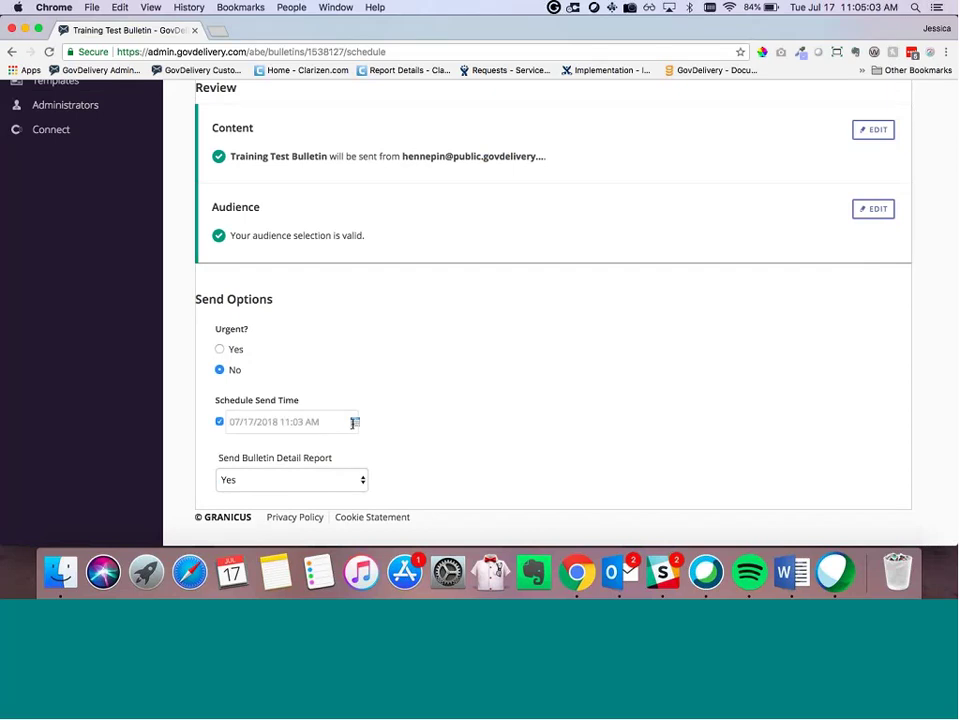
click(354, 422)
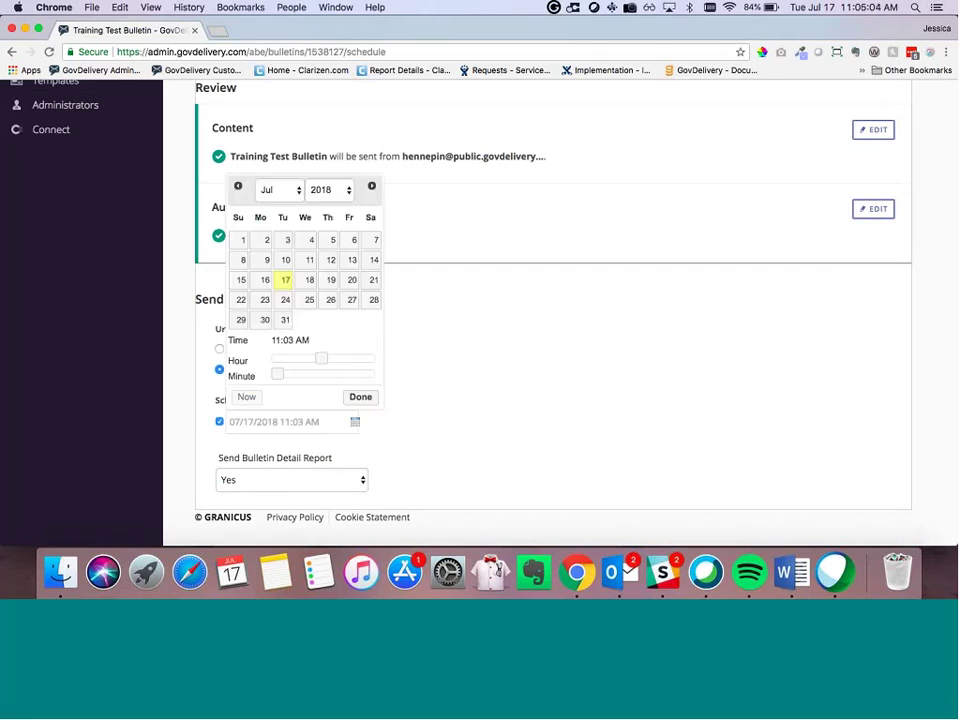
click(351, 282)
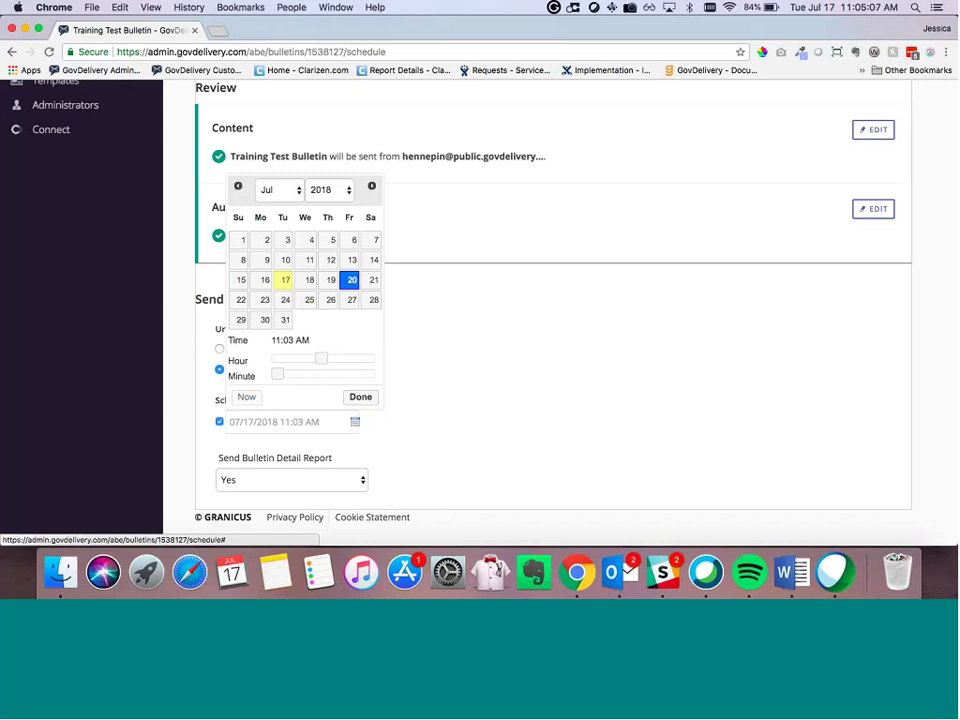
drag(278, 374, 243, 390)
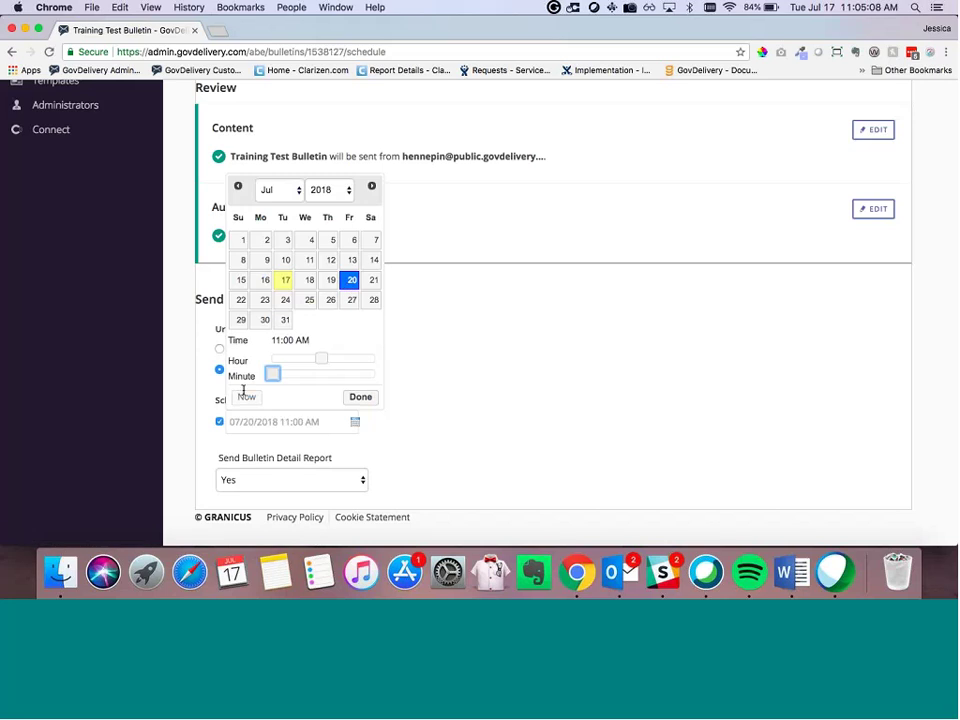
click(360, 397)
scroll(210, 289, up, 3)
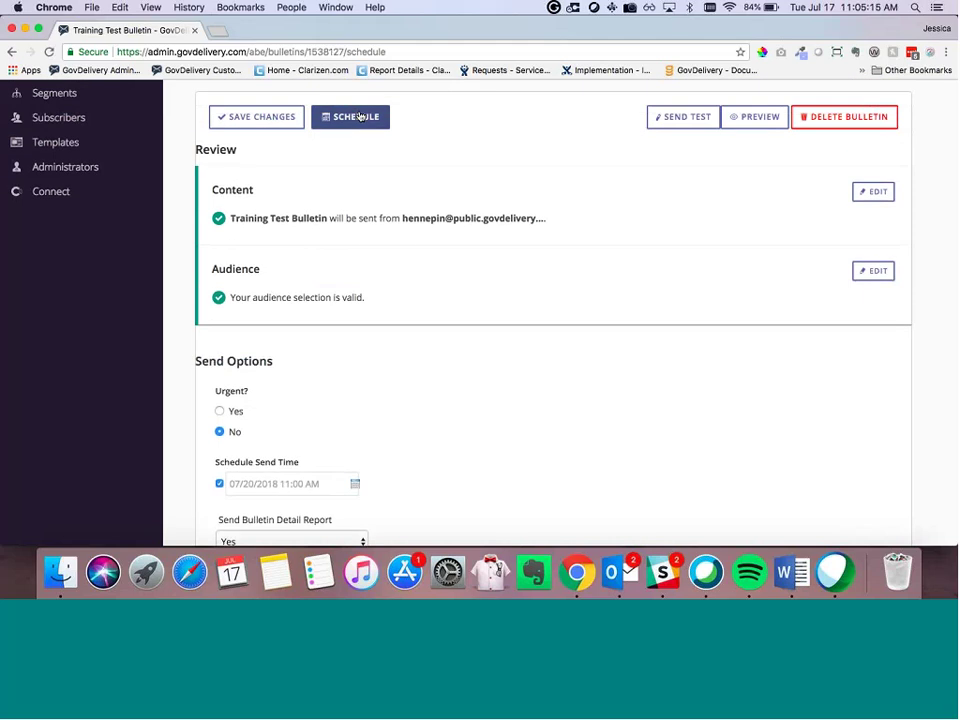
click(360, 117)
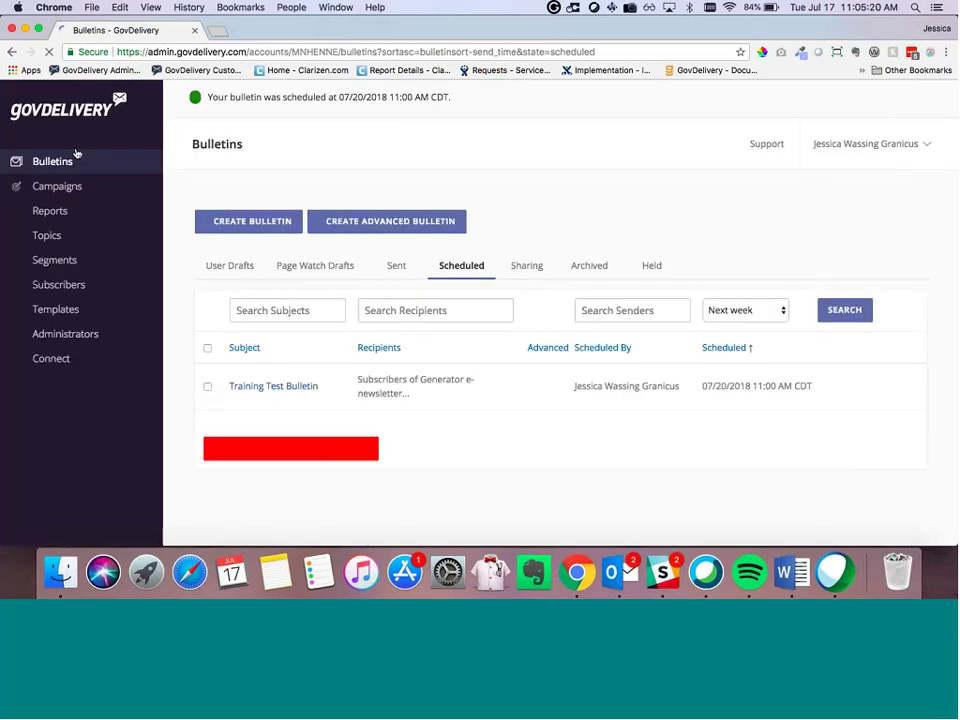
Step: Open Training Test Bulletin from Scheduled bulletins and confirm editing, which unschedules it
click(232, 266)
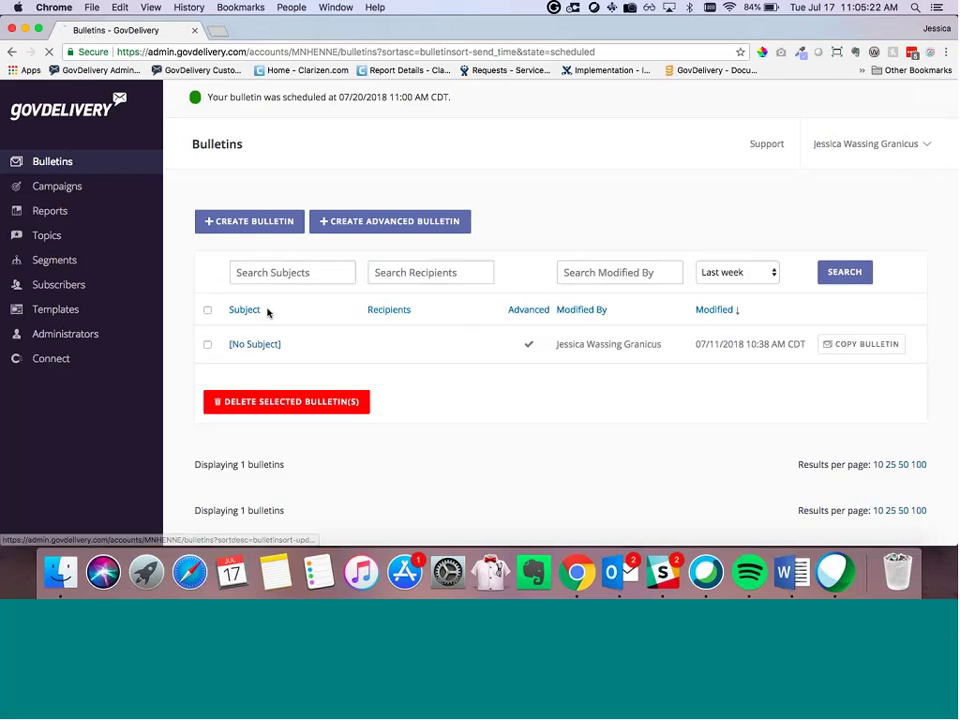
click(478, 230)
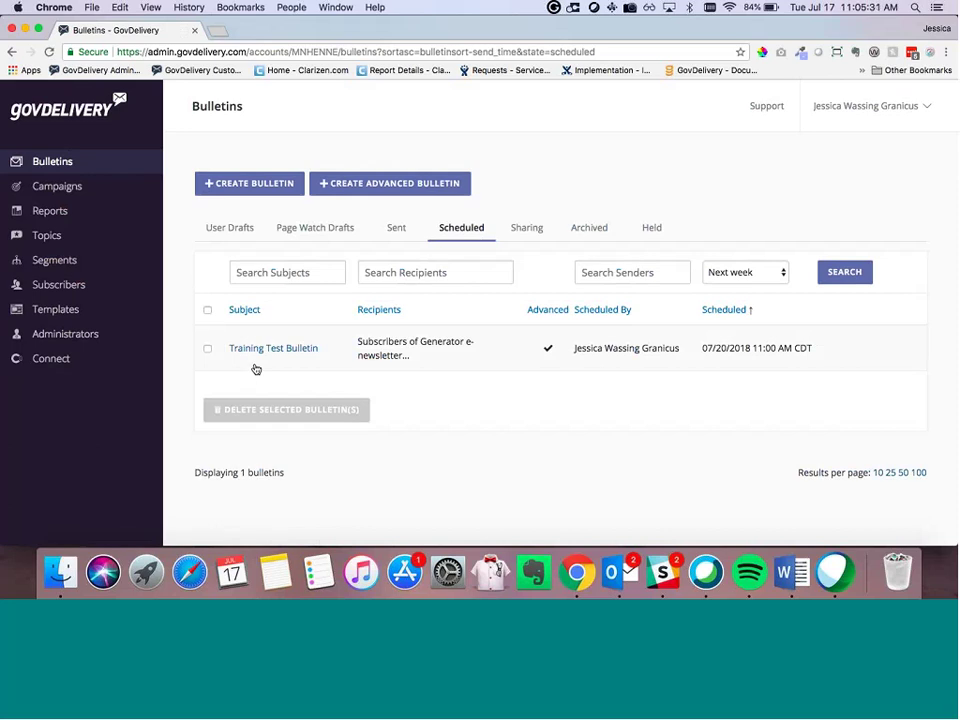
click(270, 348)
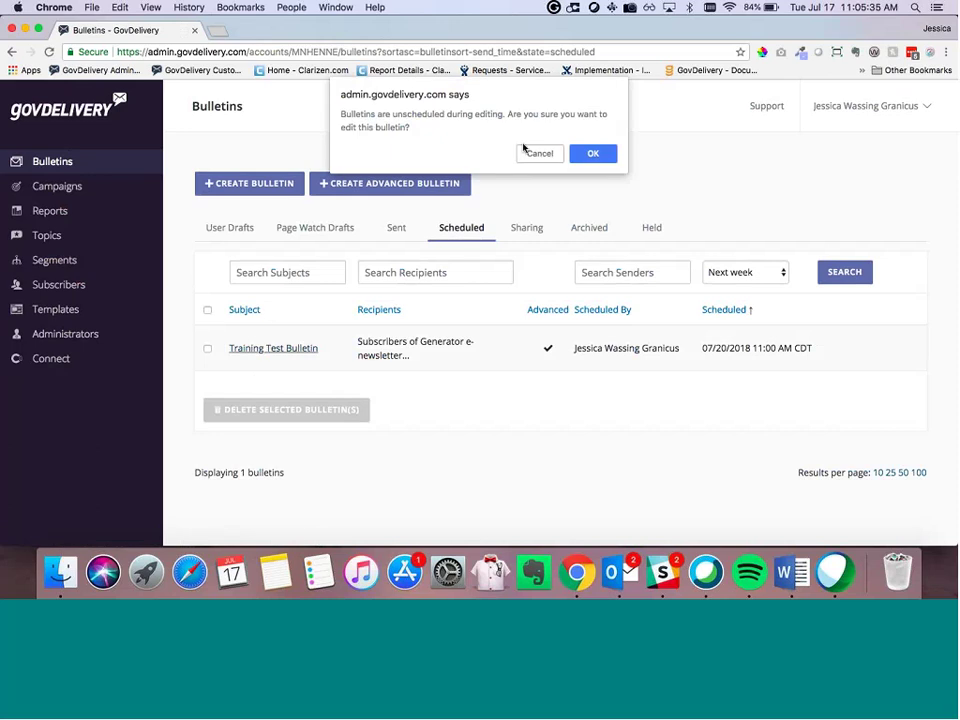
click(590, 155)
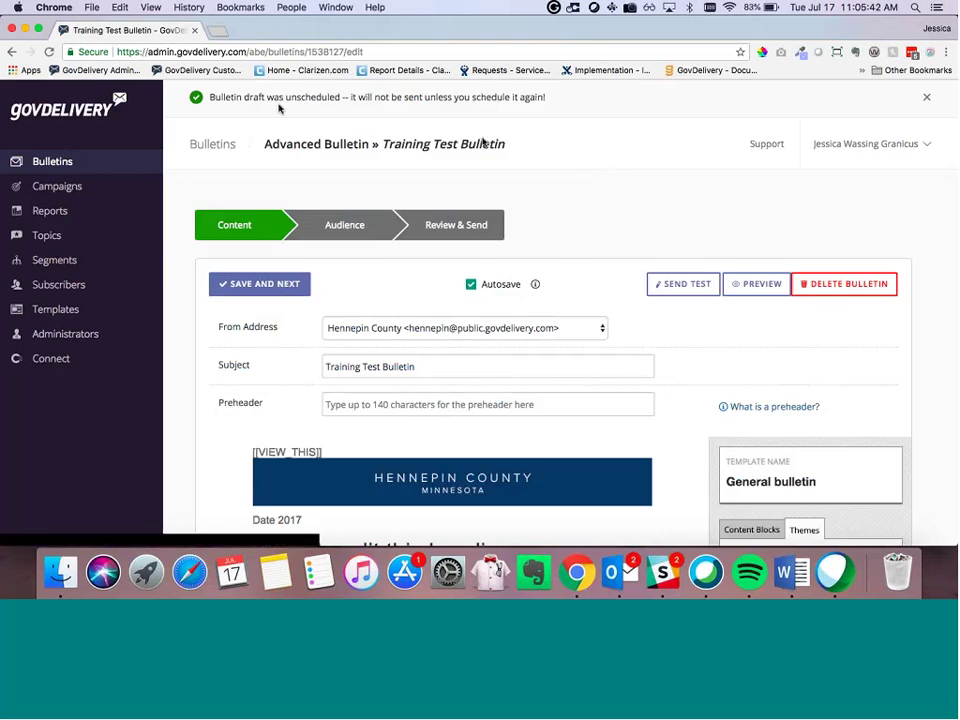
Step: On Review & Send, uncheck Schedule Send Time so the button reads Send Now
click(295, 284)
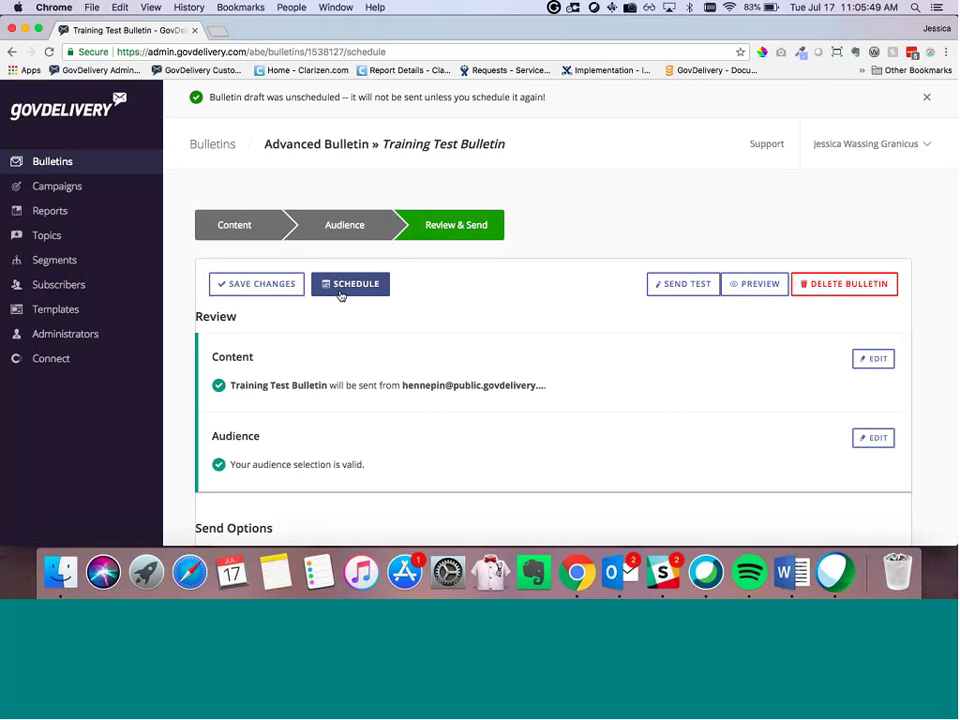
scroll(343, 313, down, 3)
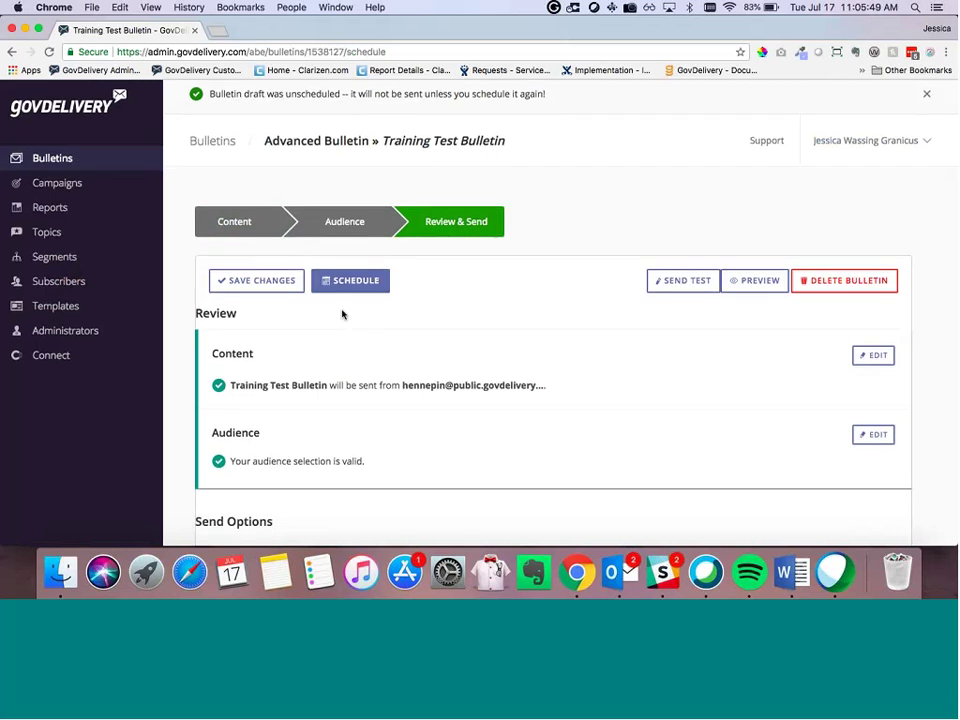
scroll(343, 313, down, 2)
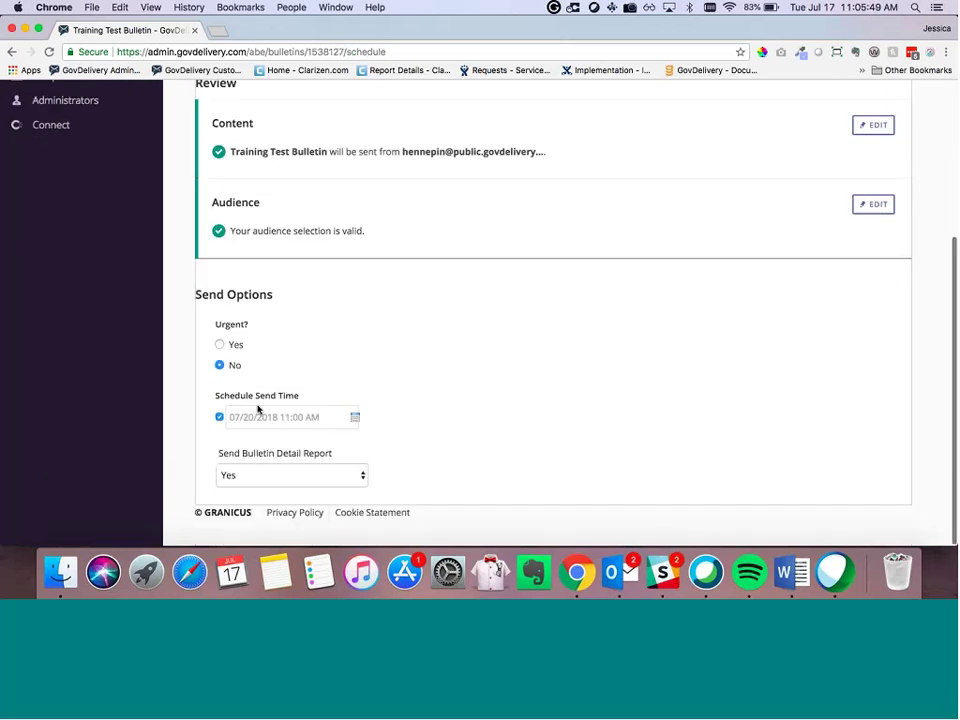
click(219, 416)
scroll(405, 308, up, 3)
scroll(405, 308, up, 1)
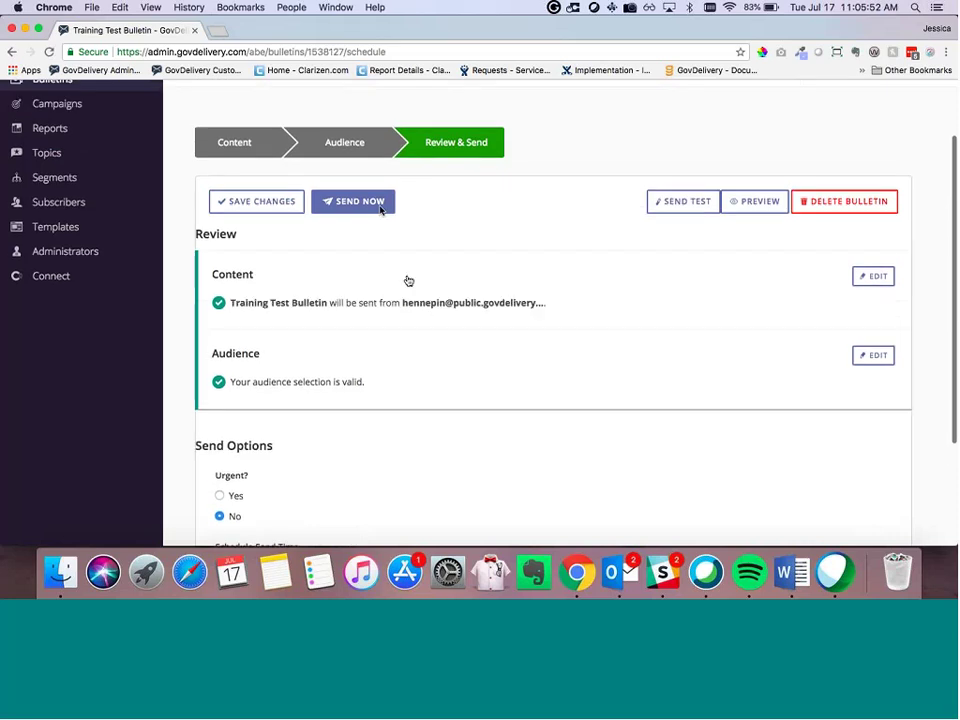
scroll(408, 281, down, 3)
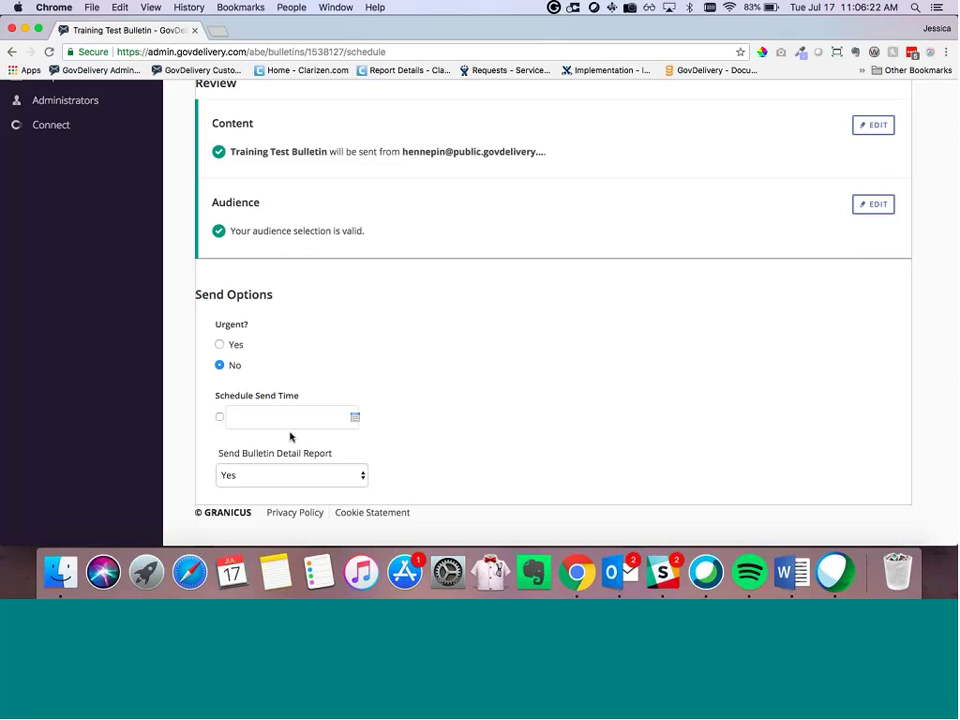
scroll(291, 437, up, 4)
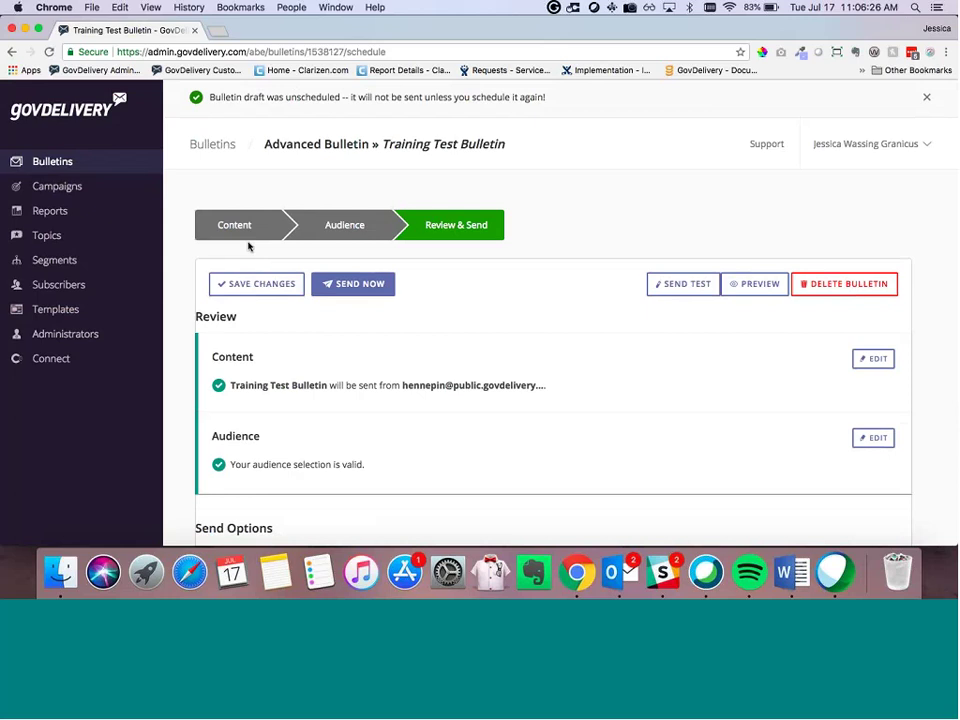
Step: Reopen Training Test Bulletin, review its Recipients and Bulletin Channels, then return to Bulletins
click(66, 162)
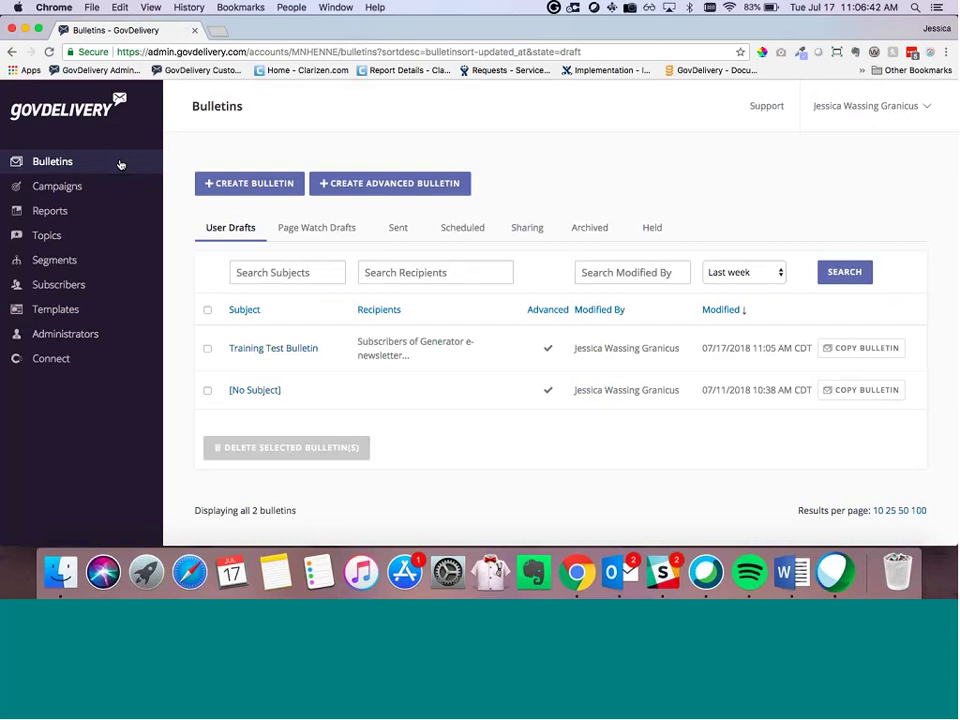
click(259, 349)
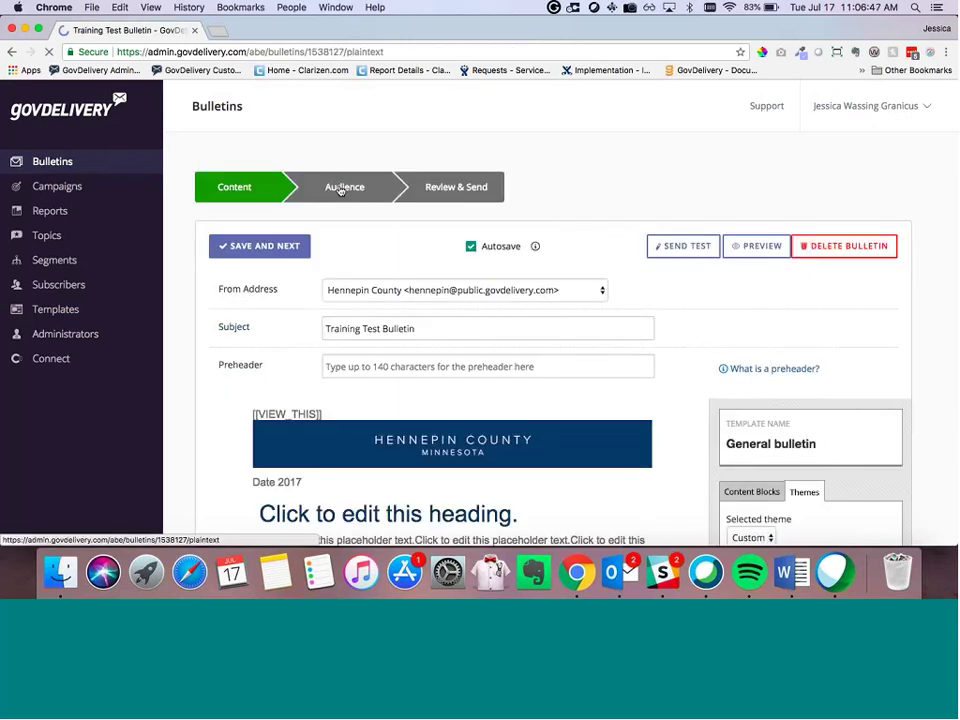
click(341, 188)
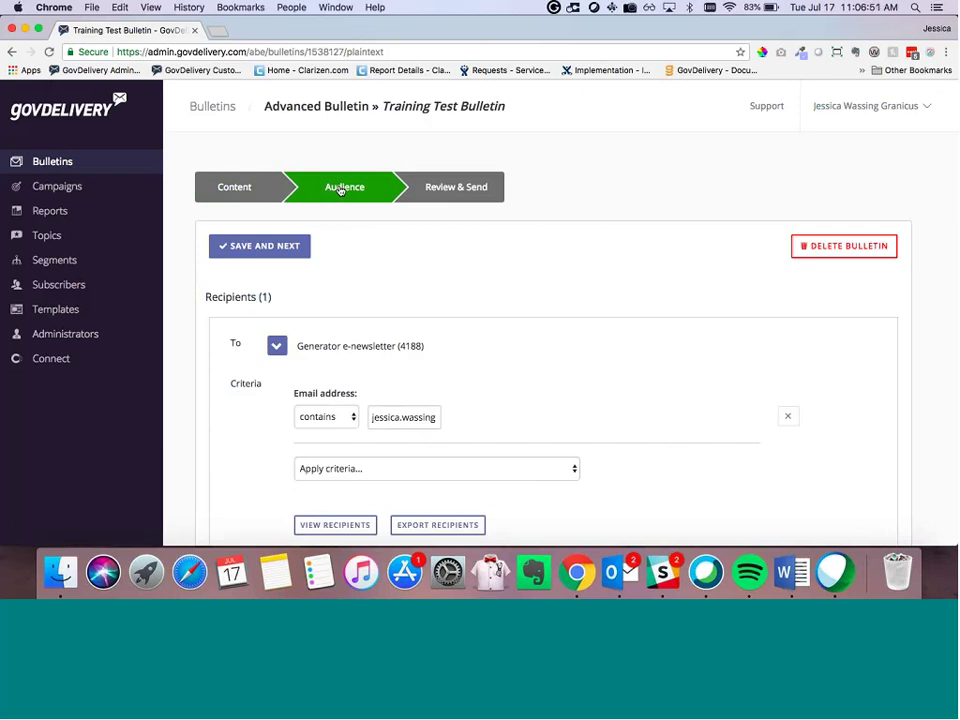
scroll(340, 204, down, 1)
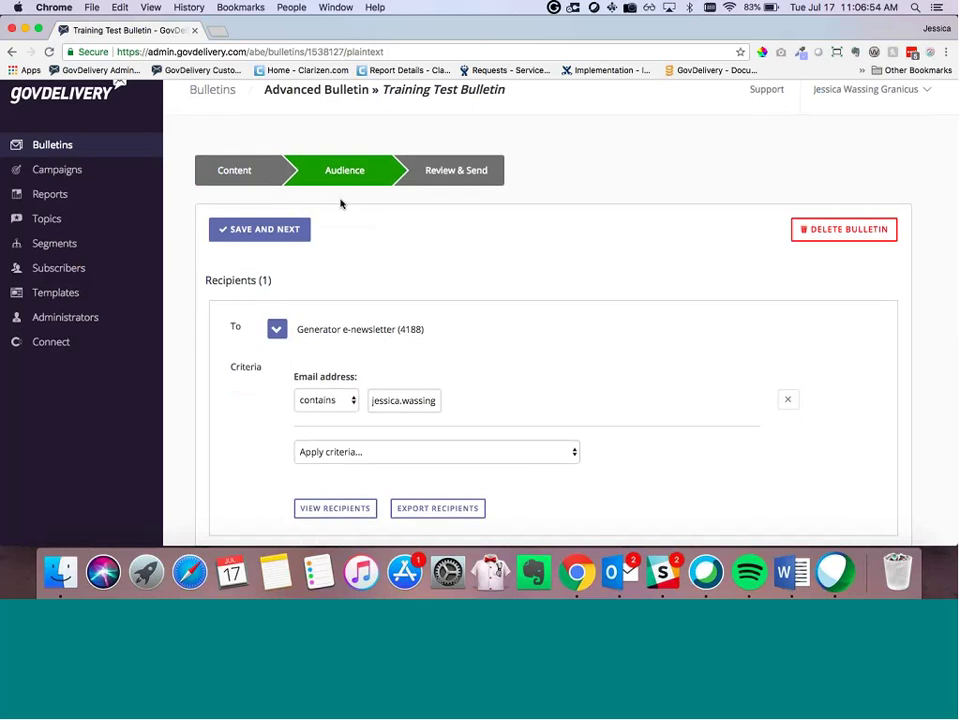
scroll(340, 204, down, 5)
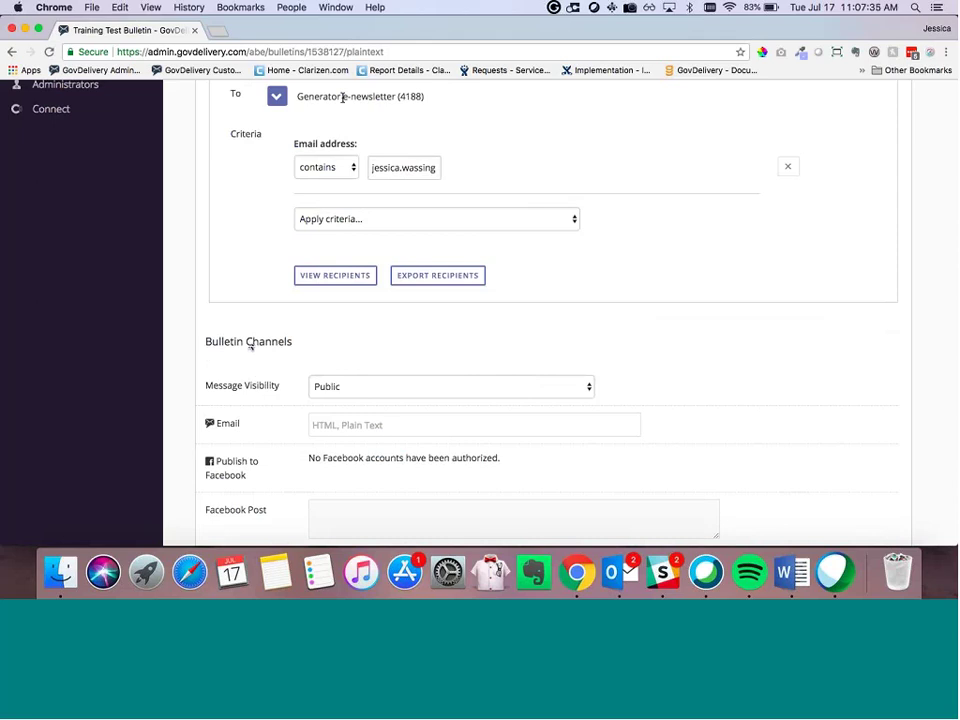
scroll(343, 97, up, 5)
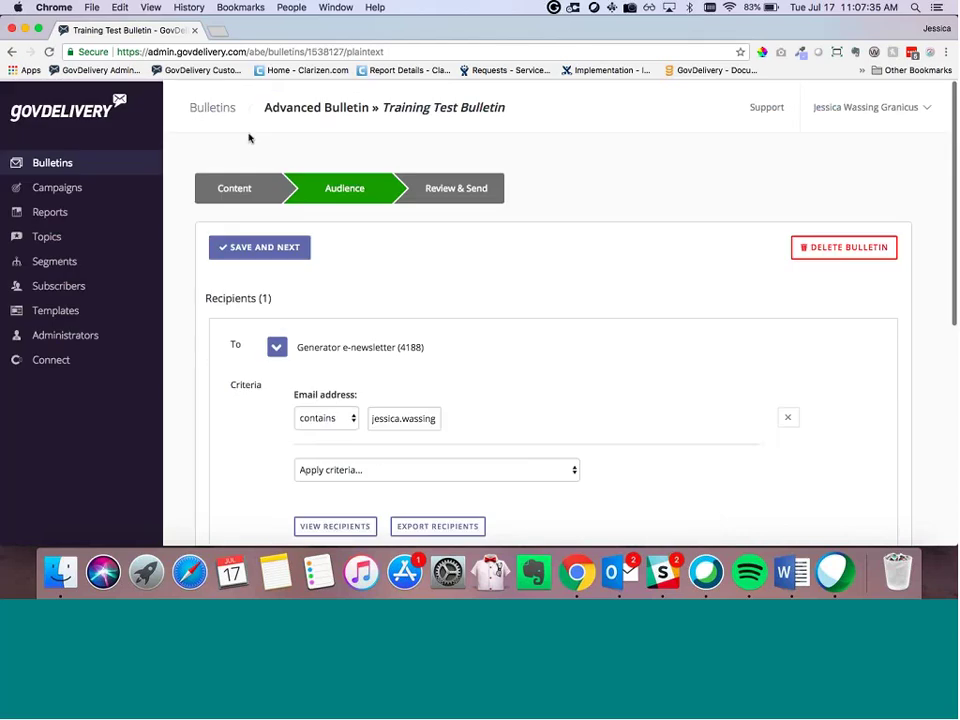
click(97, 163)
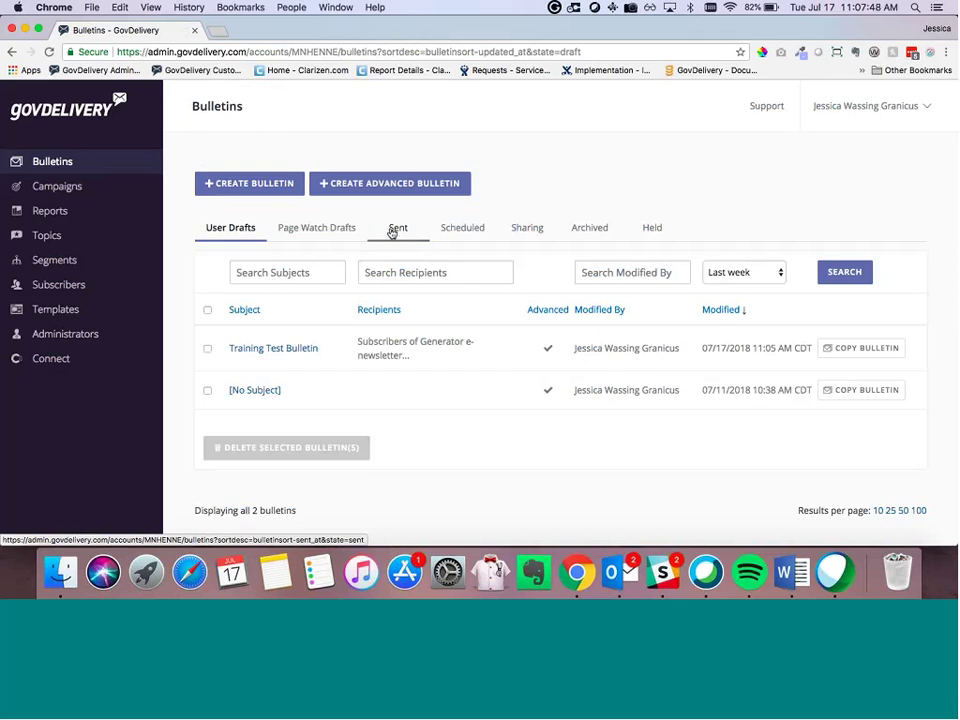
Step: Show Sent bulletins filtered to the Last month date range
click(392, 232)
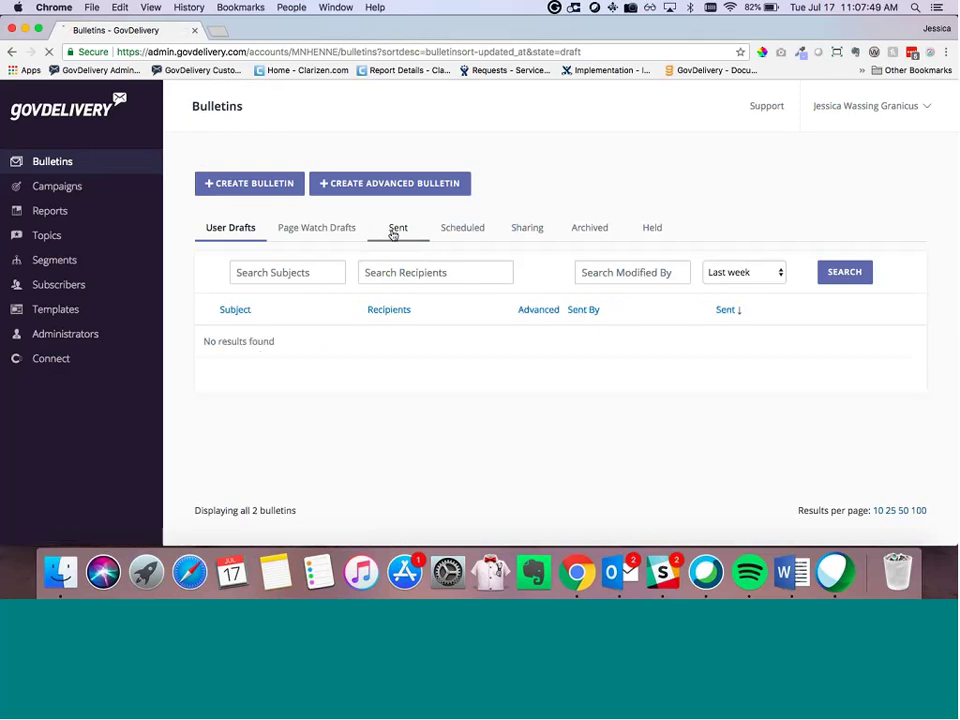
click(757, 272)
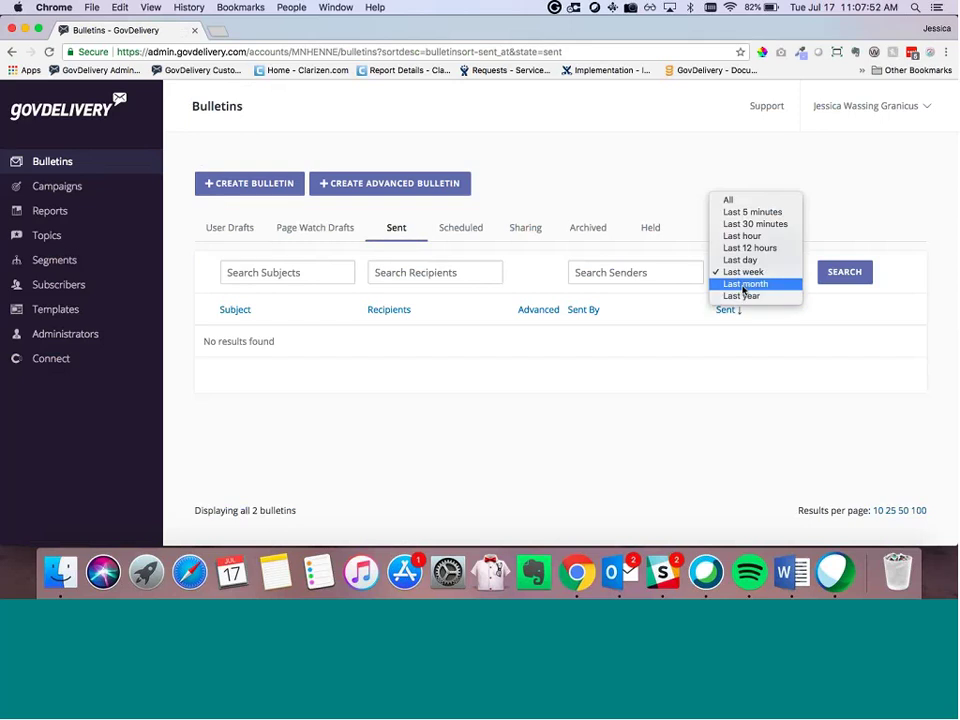
click(740, 281)
click(855, 271)
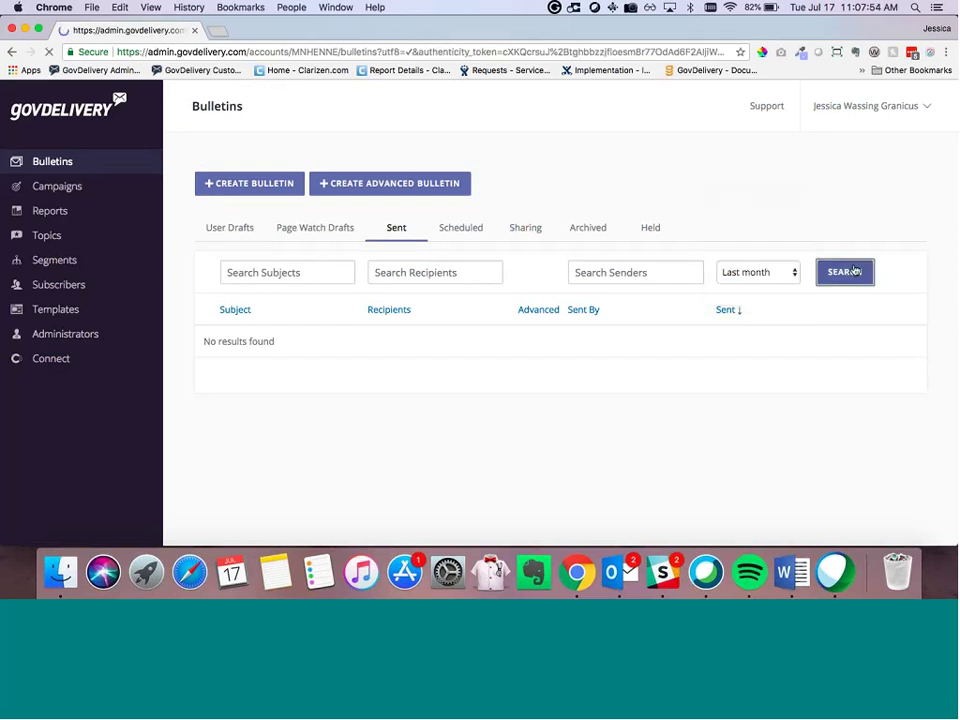
Step: Widen the Sent filter to All send dates and browse the past Generator newsletters
click(786, 272)
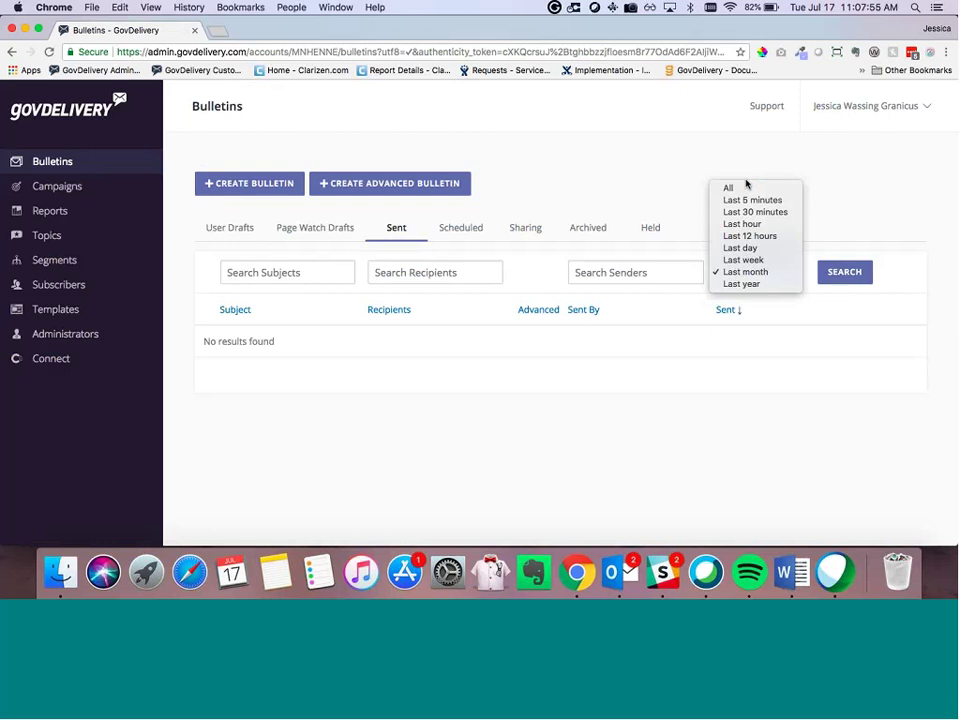
click(746, 186)
click(848, 272)
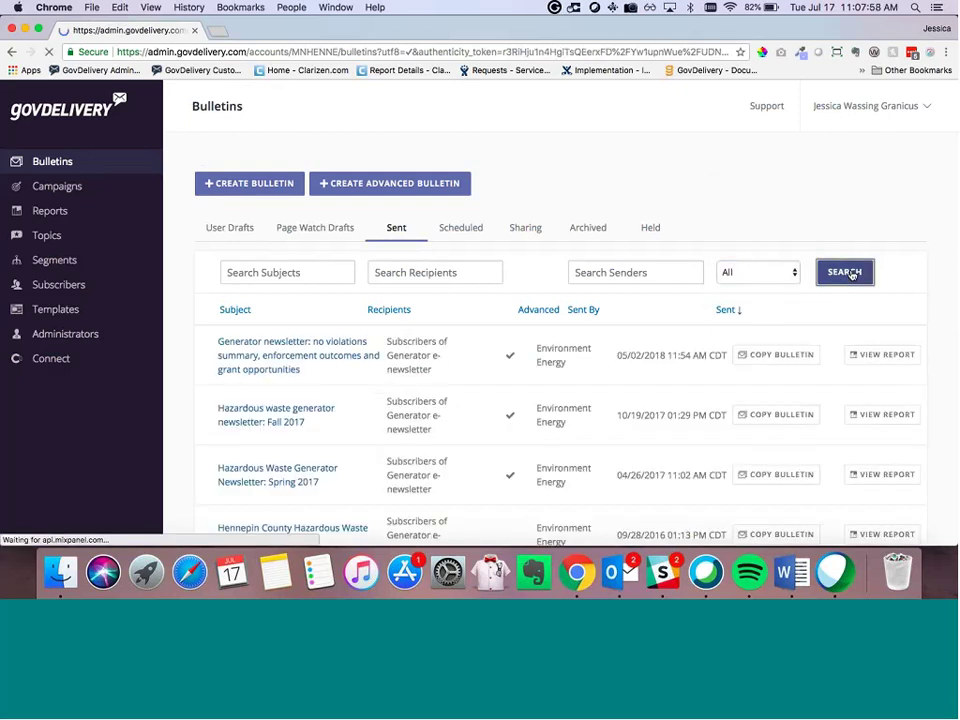
scroll(754, 306, down, 2)
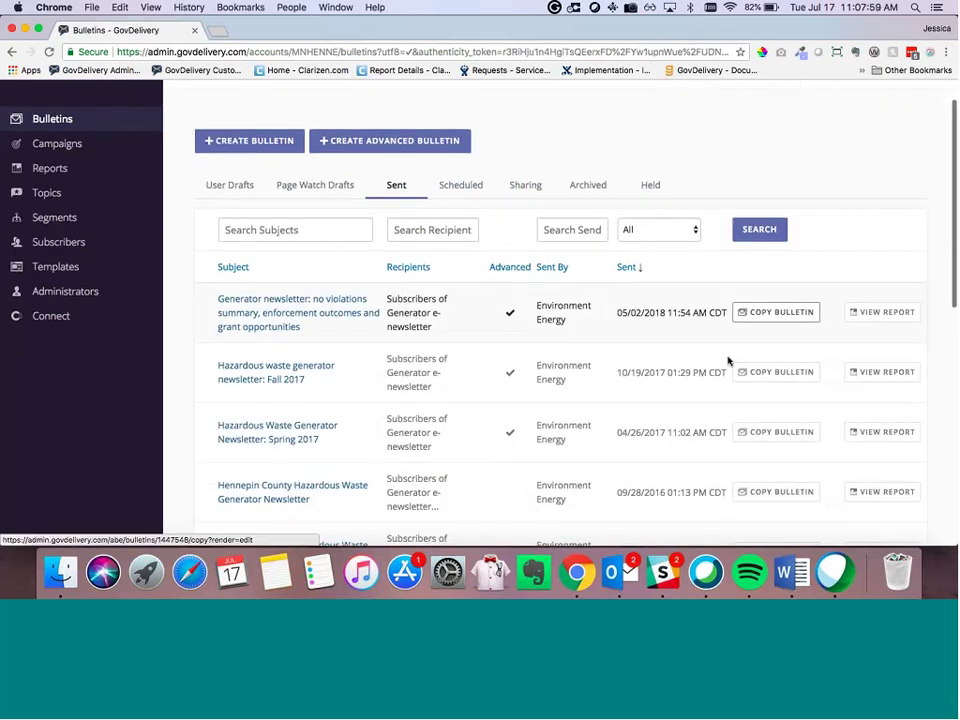
scroll(728, 360, down, 1)
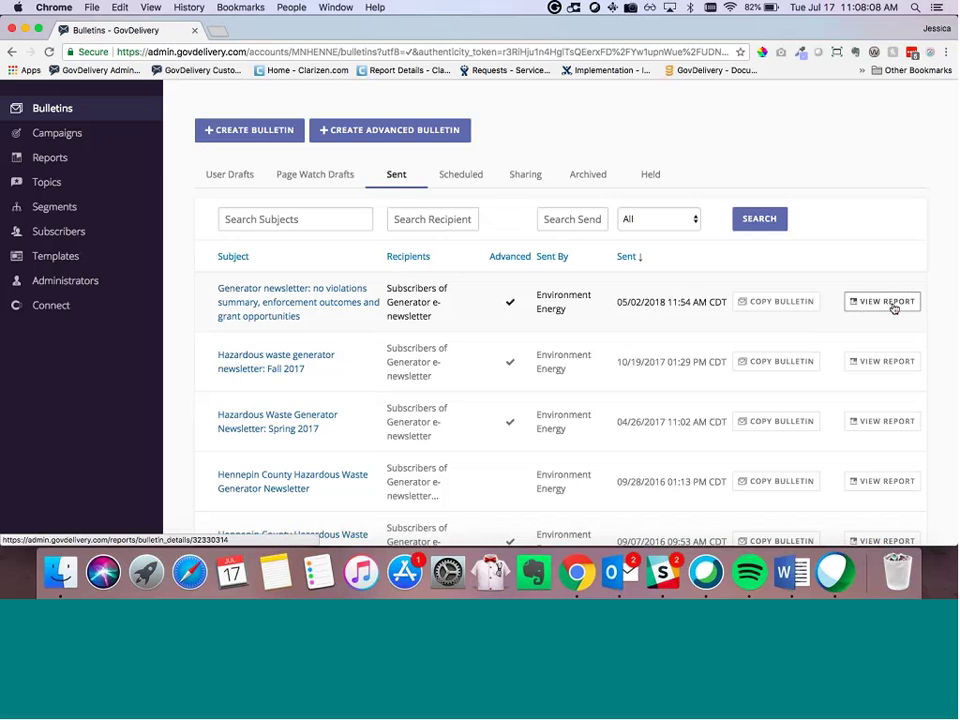
Step: Review the 05/02/2018 Generator newsletter report: 3,876 recipients, 97.1% delivered, 47% opens, 10% clicks
click(887, 302)
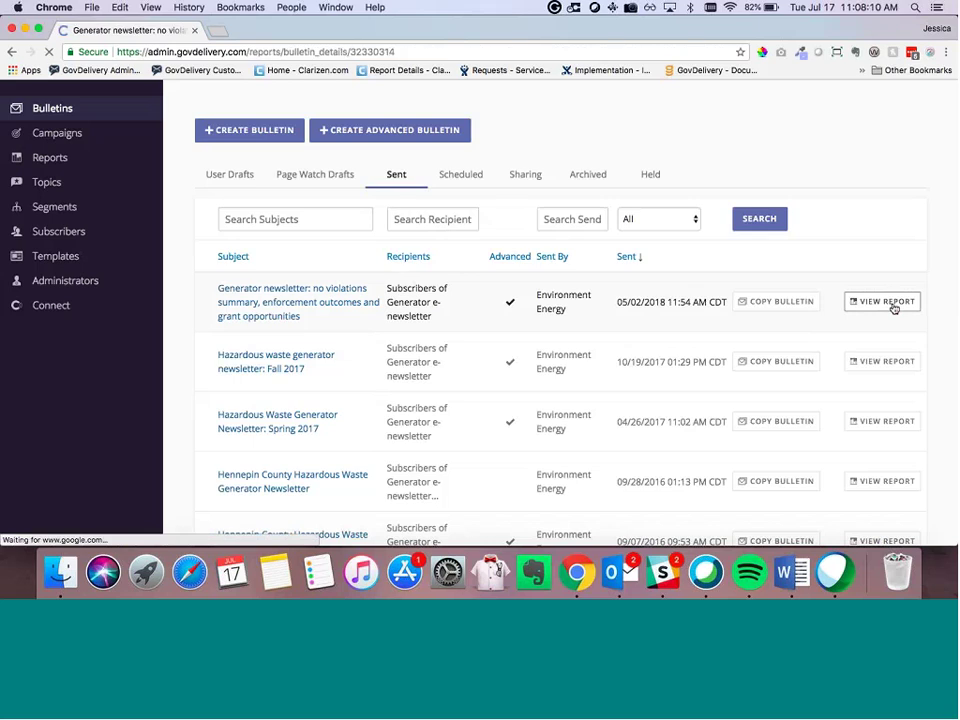
scroll(605, 396, down, 3)
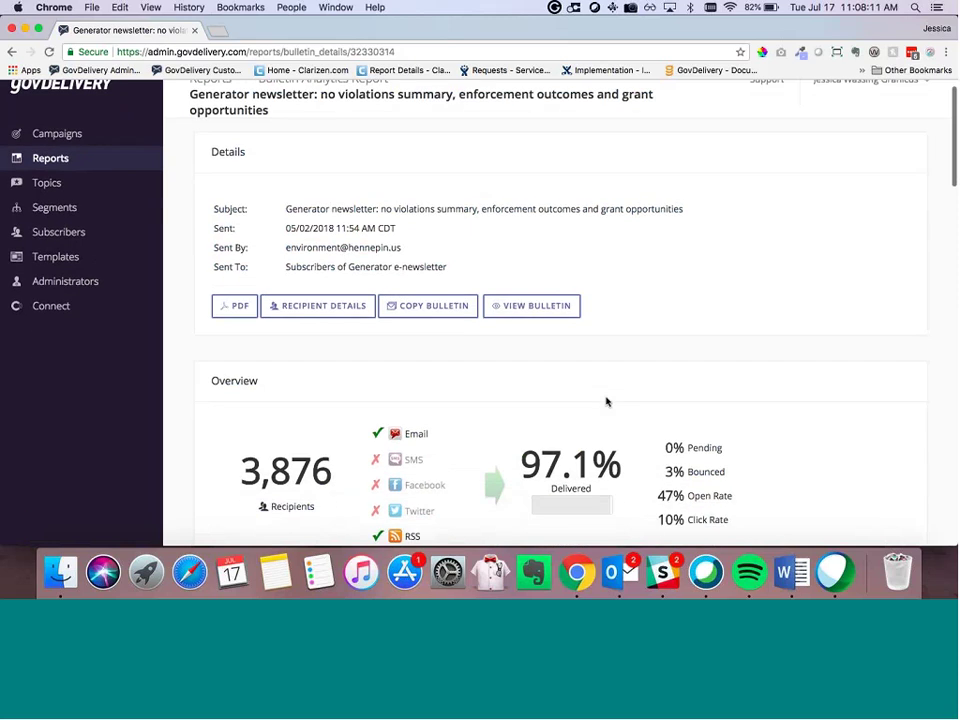
scroll(605, 401, down, 2)
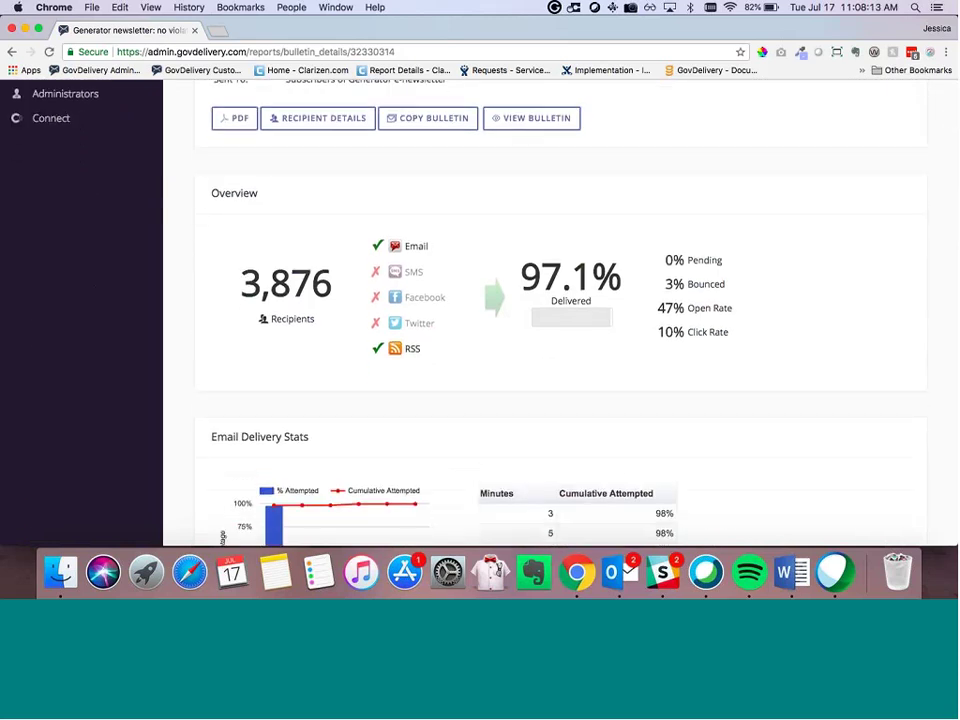
scroll(729, 255, down, 1)
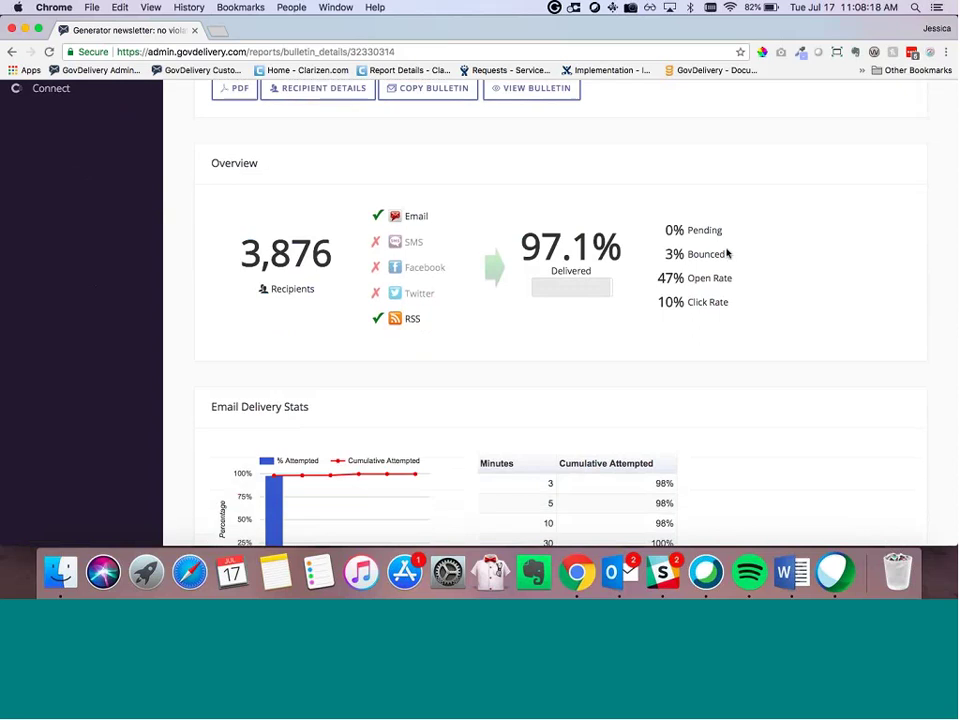
scroll(729, 255, down, 2)
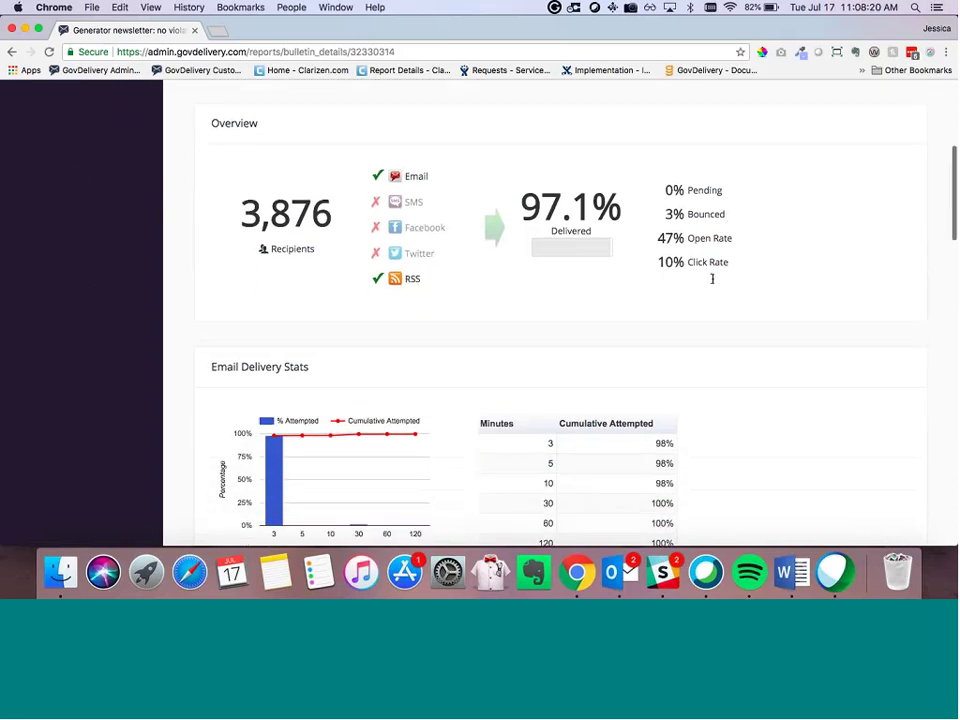
scroll(675, 236, down, 1)
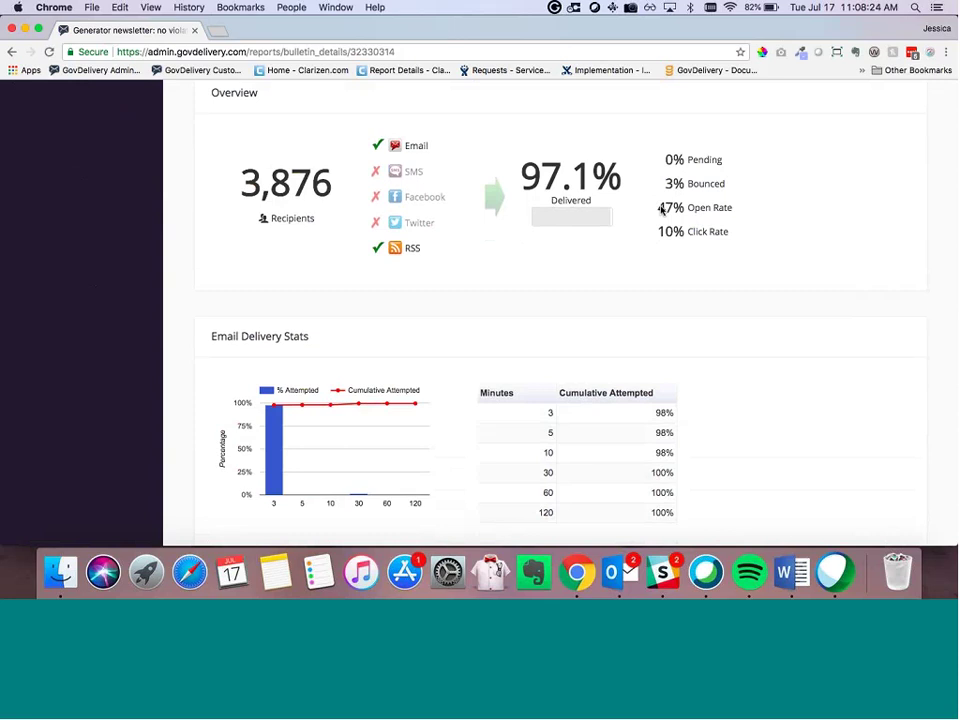
scroll(661, 212, down, 4)
scroll(663, 218, down, 3)
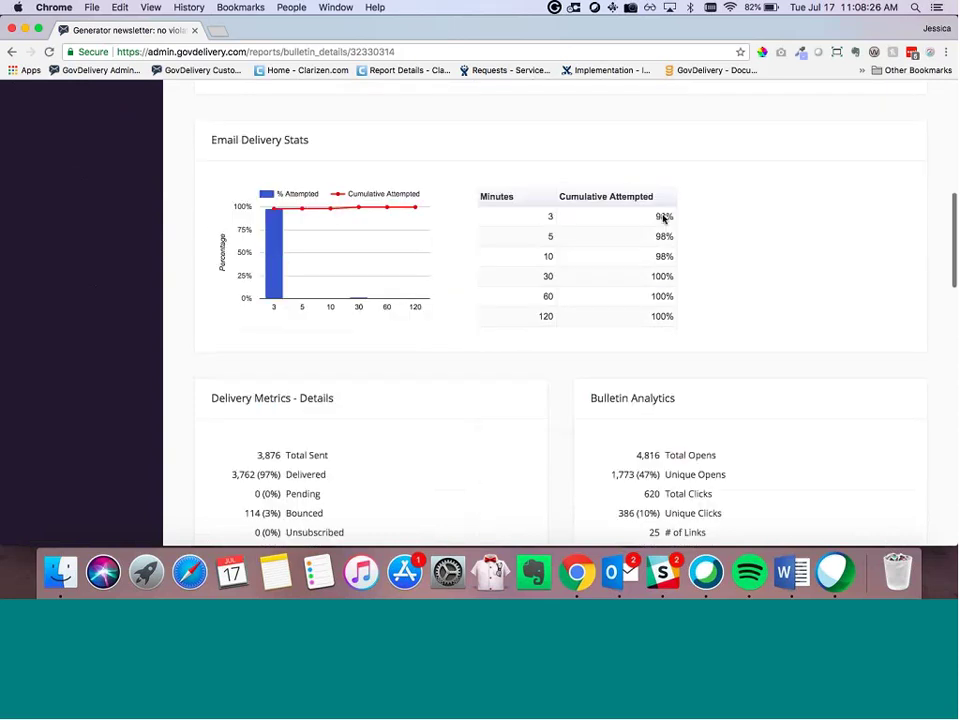
scroll(663, 218, down, 5)
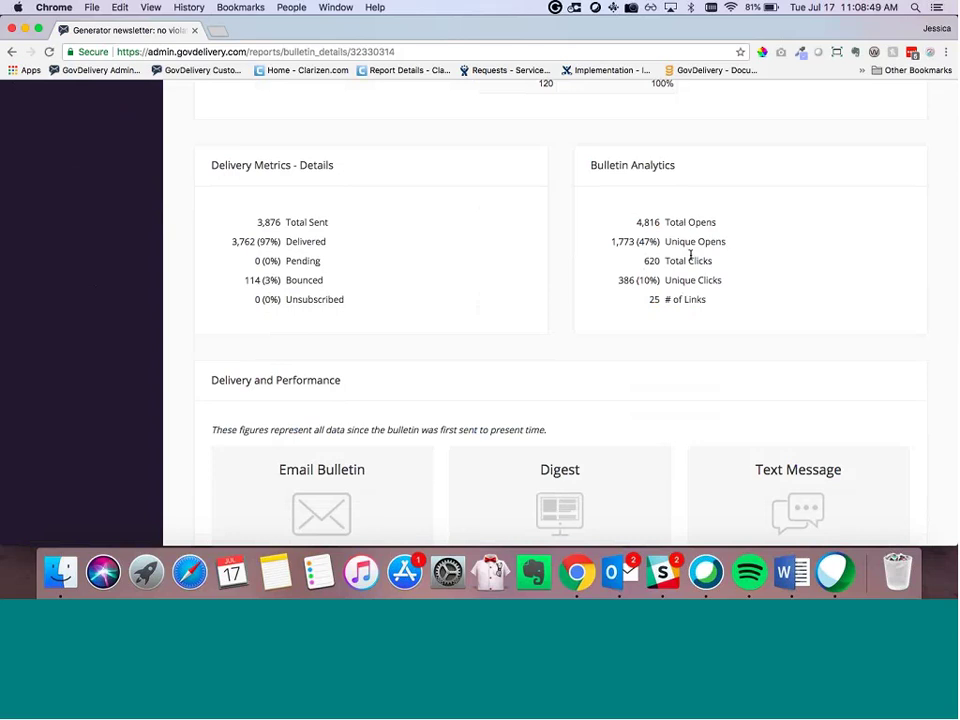
scroll(676, 265, down, 2)
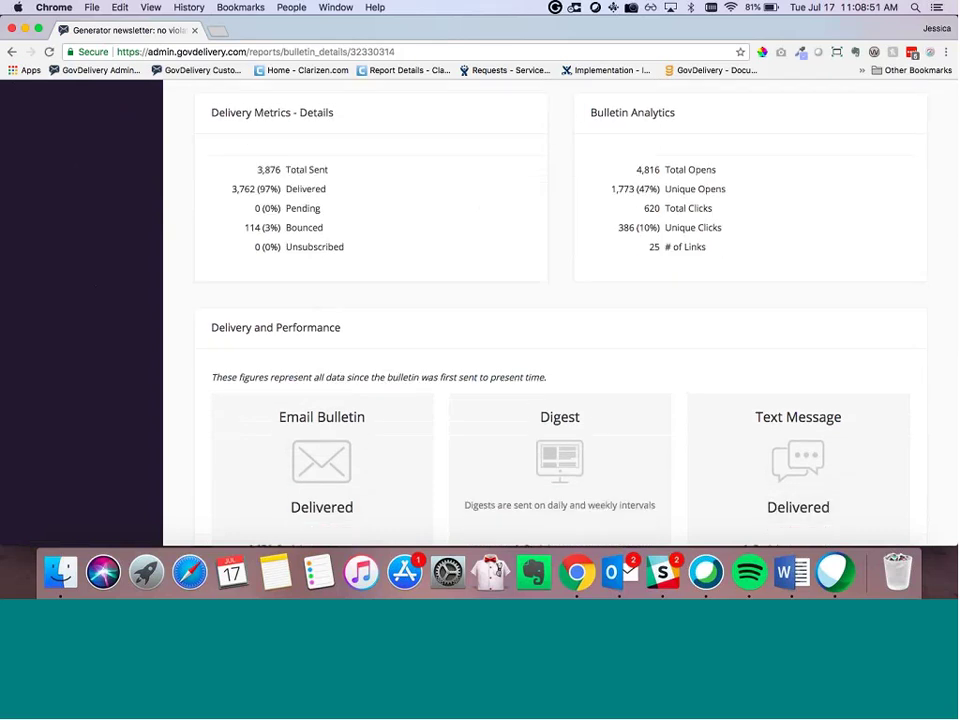
drag(244, 227, 263, 227)
scroll(274, 264, down, 1)
scroll(272, 264, down, 5)
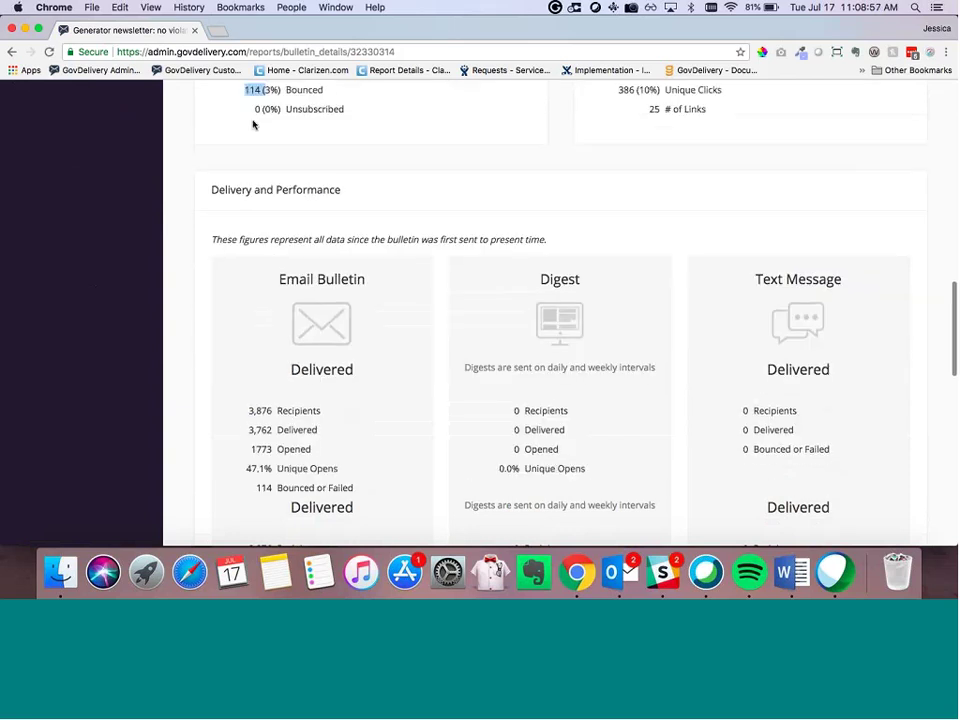
scroll(244, 231, down, 6)
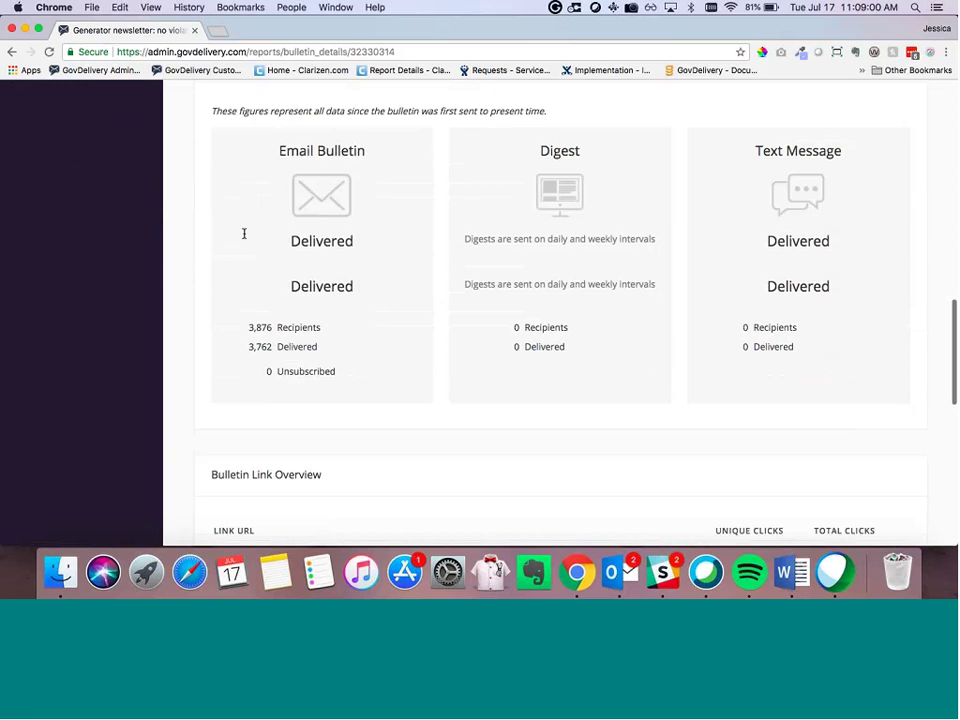
scroll(244, 237, down, 4)
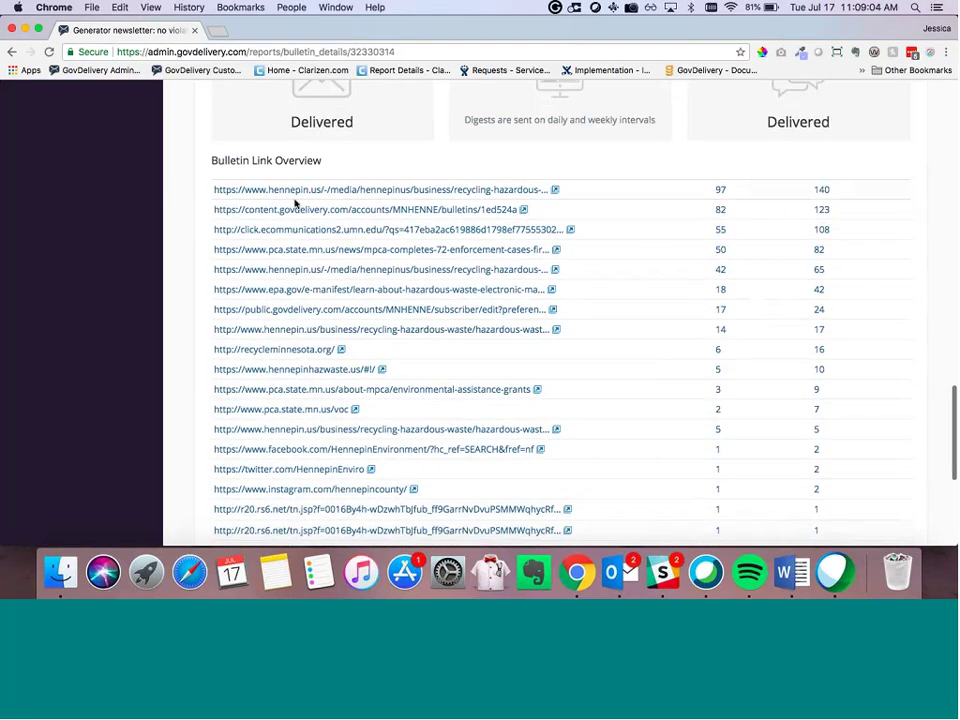
scroll(300, 157, down, 3)
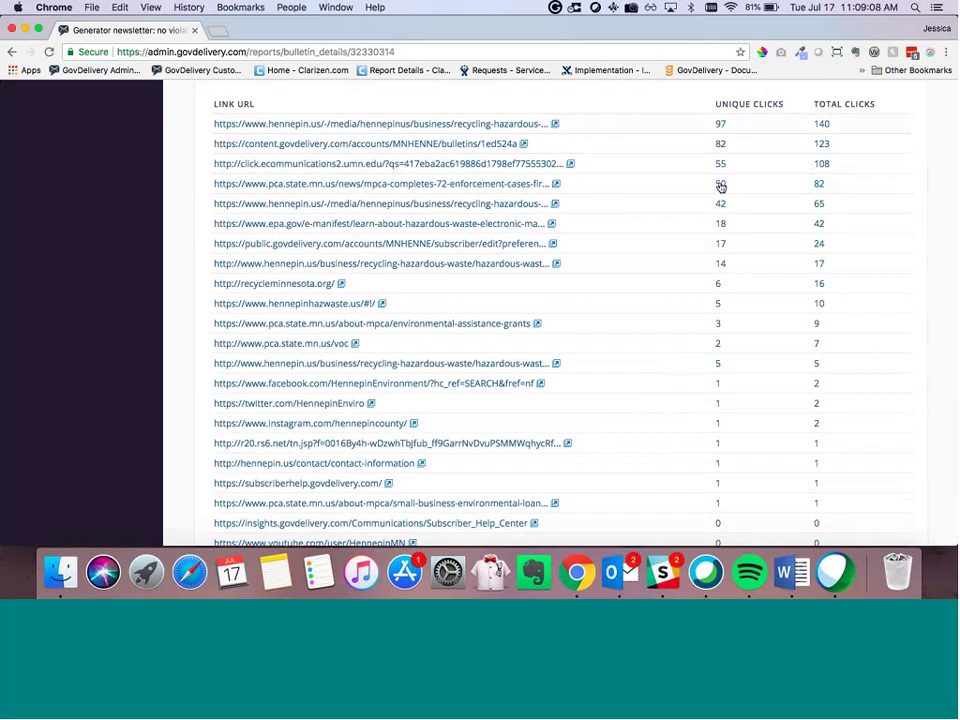
scroll(690, 367, down, 3)
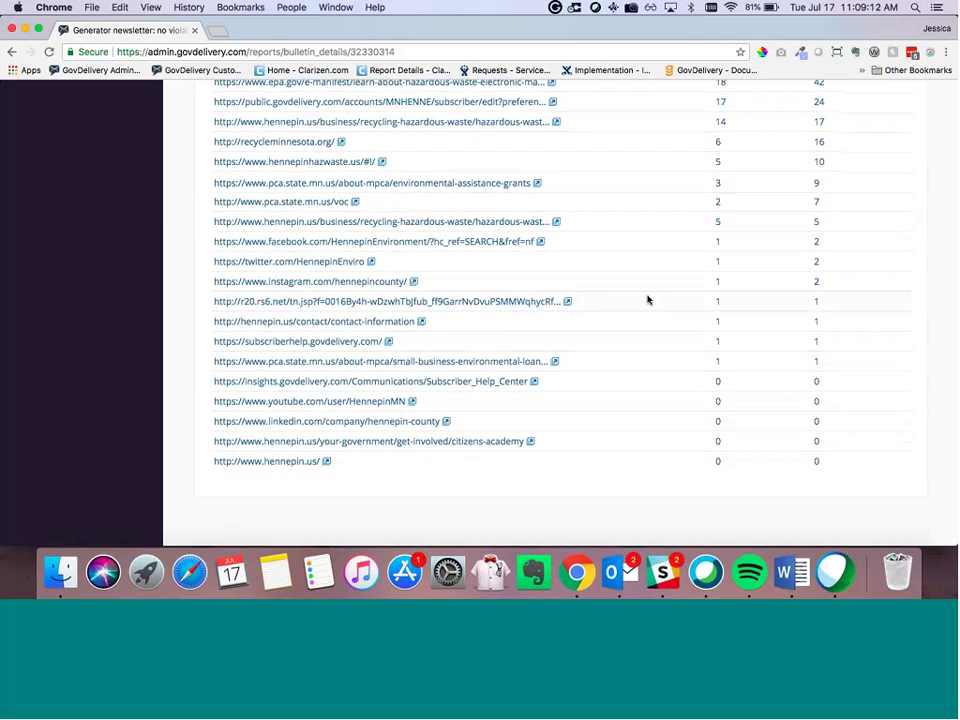
scroll(647, 300, up, 5)
scroll(647, 300, up, 10)
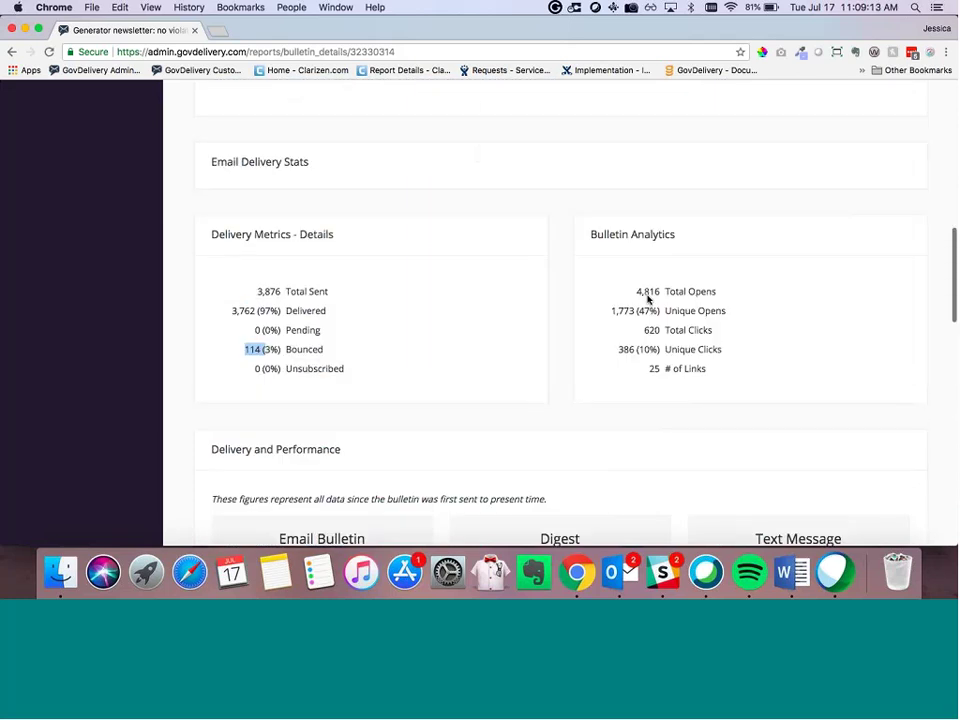
scroll(647, 299, up, 3)
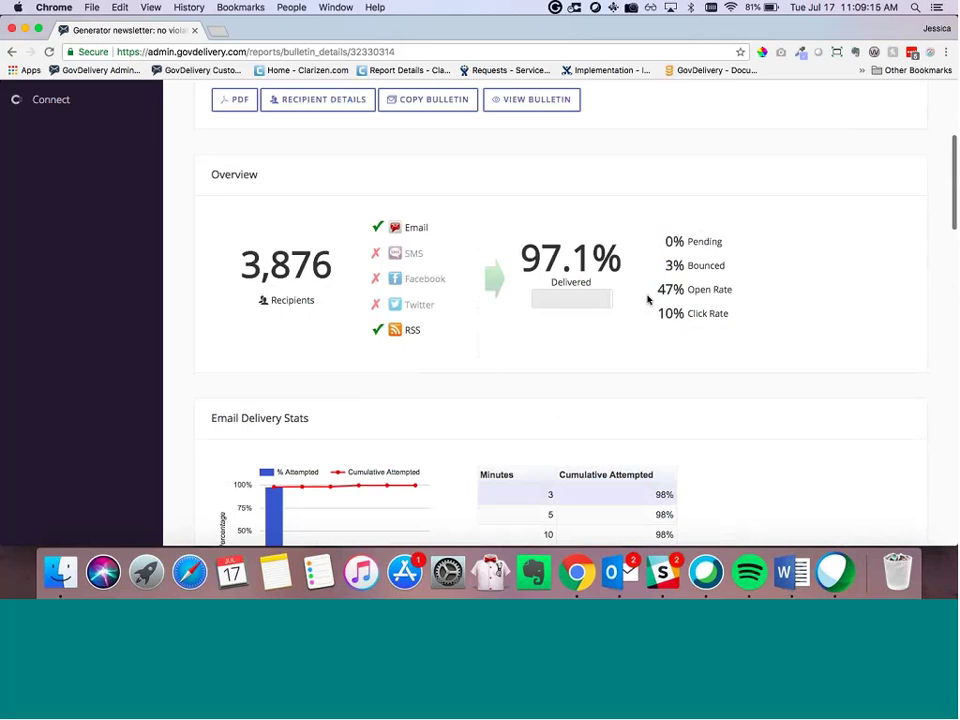
scroll(647, 300, up, 3)
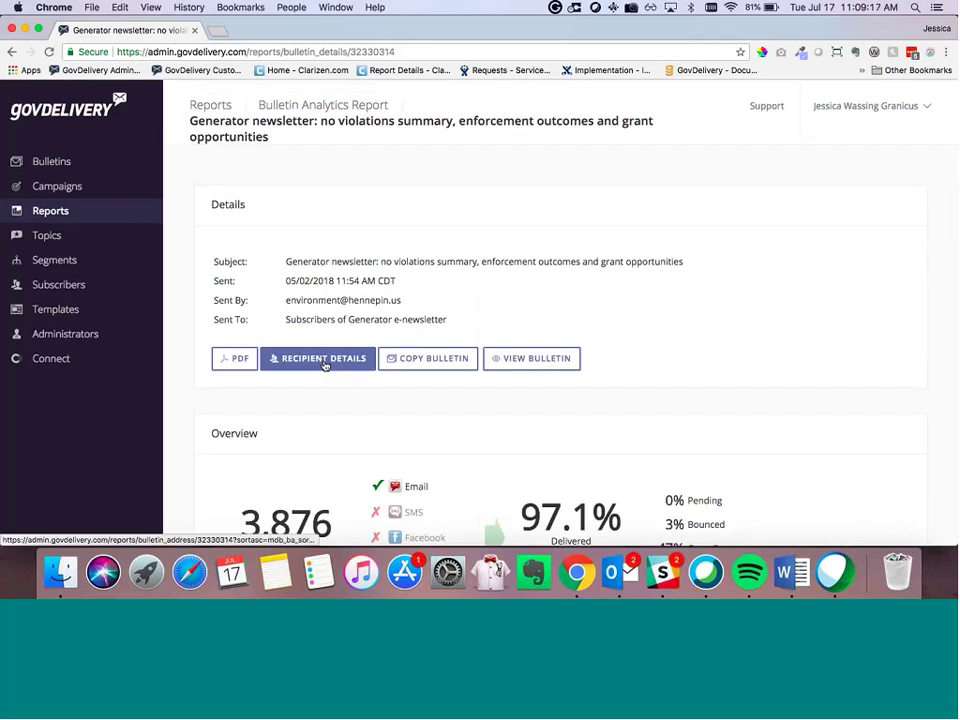
Step: Review the Recipient Details address report, then go back to the Reports overview
click(324, 362)
scroll(322, 325, down, 3)
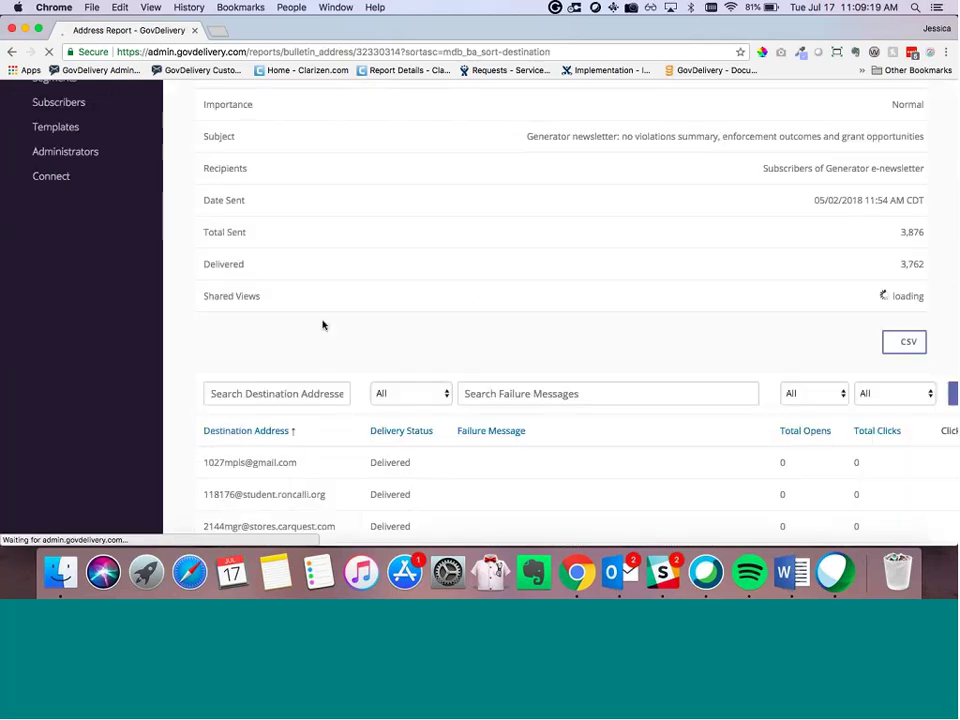
scroll(426, 377, down, 2)
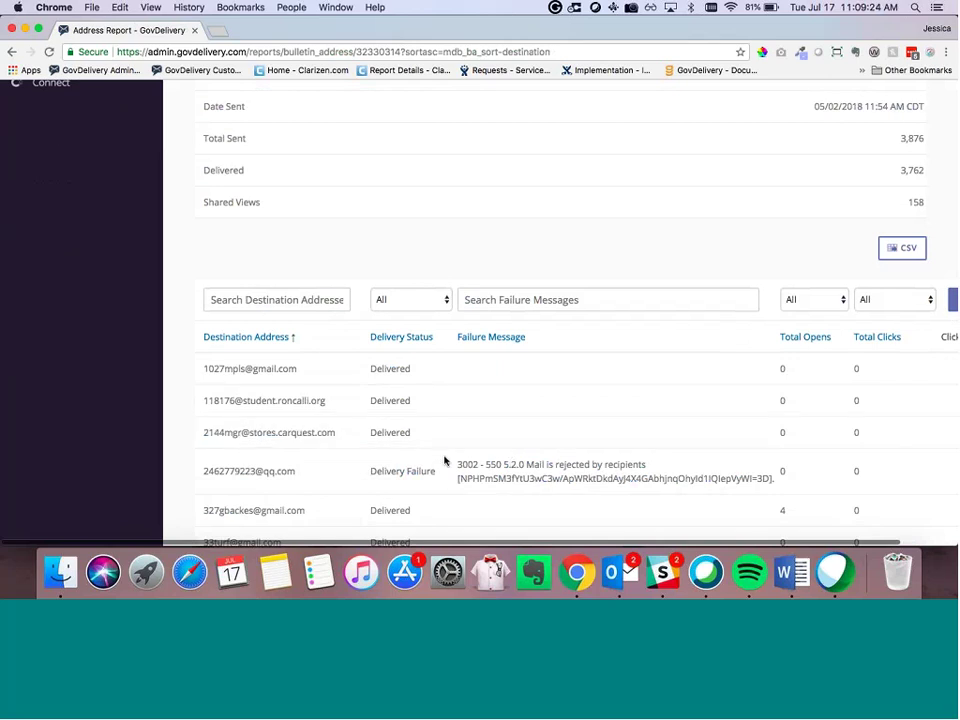
scroll(445, 461, up, 1)
scroll(445, 461, up, 5)
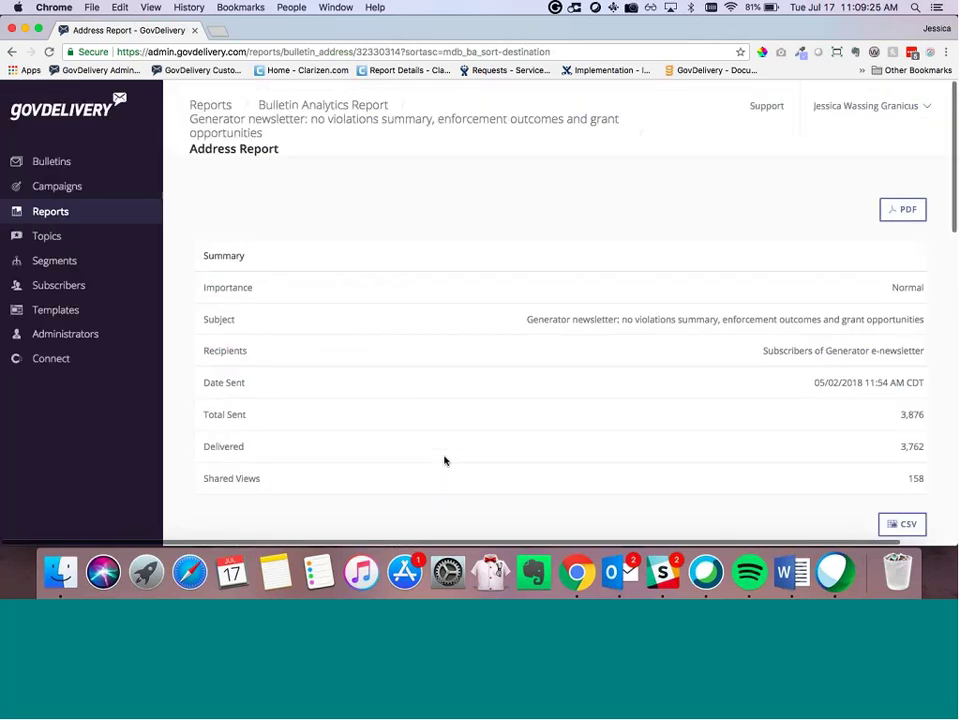
click(72, 216)
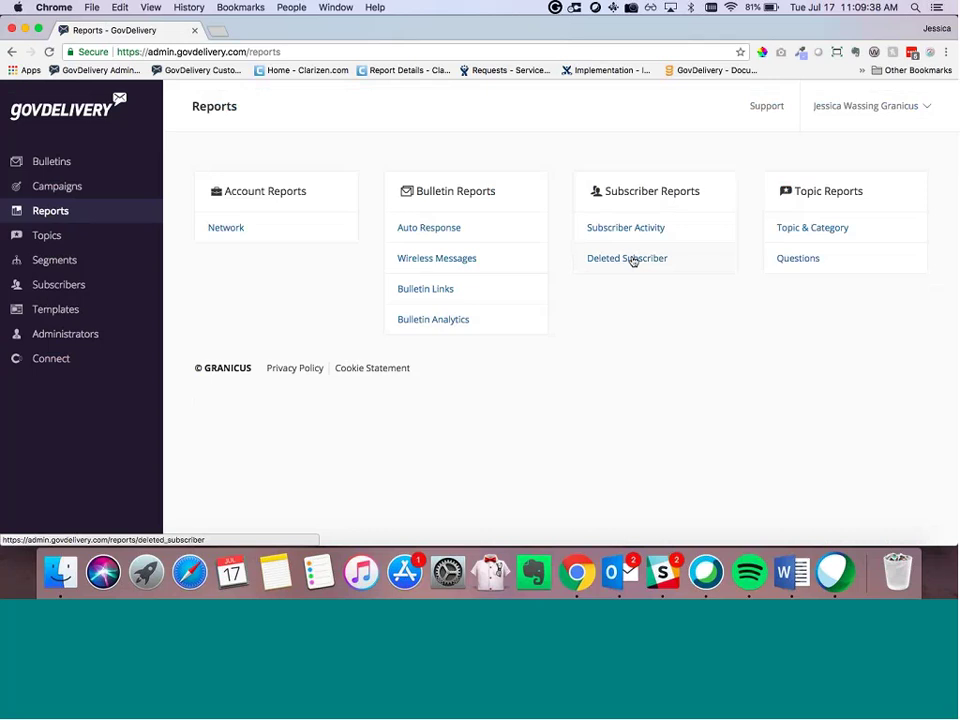
Step: Open Bulletin Analytics and set the Start Date to 02/01/2018
click(416, 321)
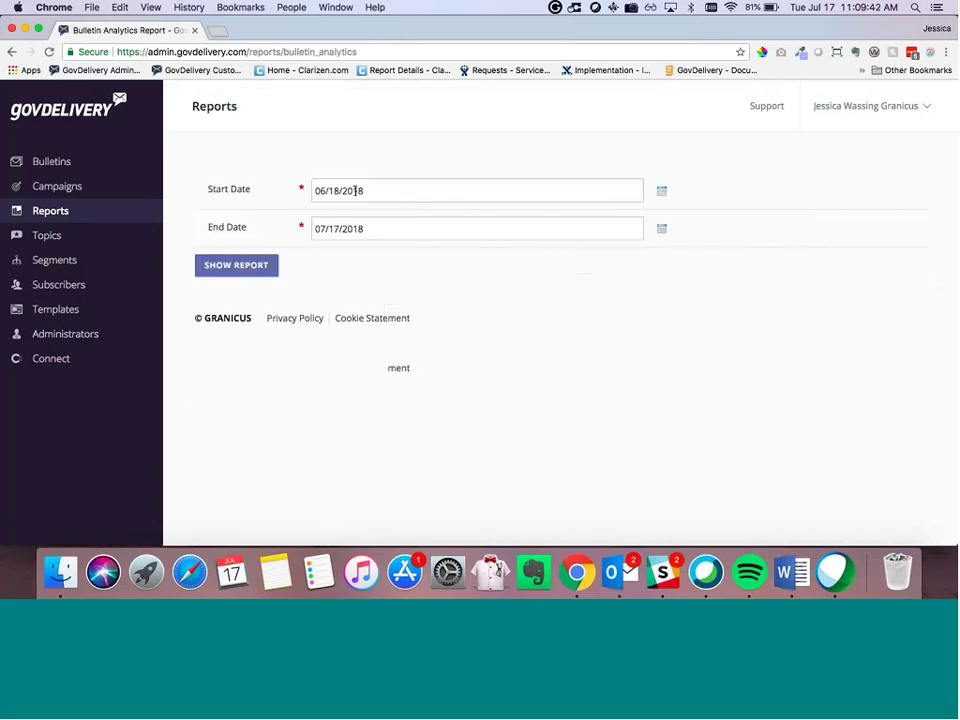
click(592, 198)
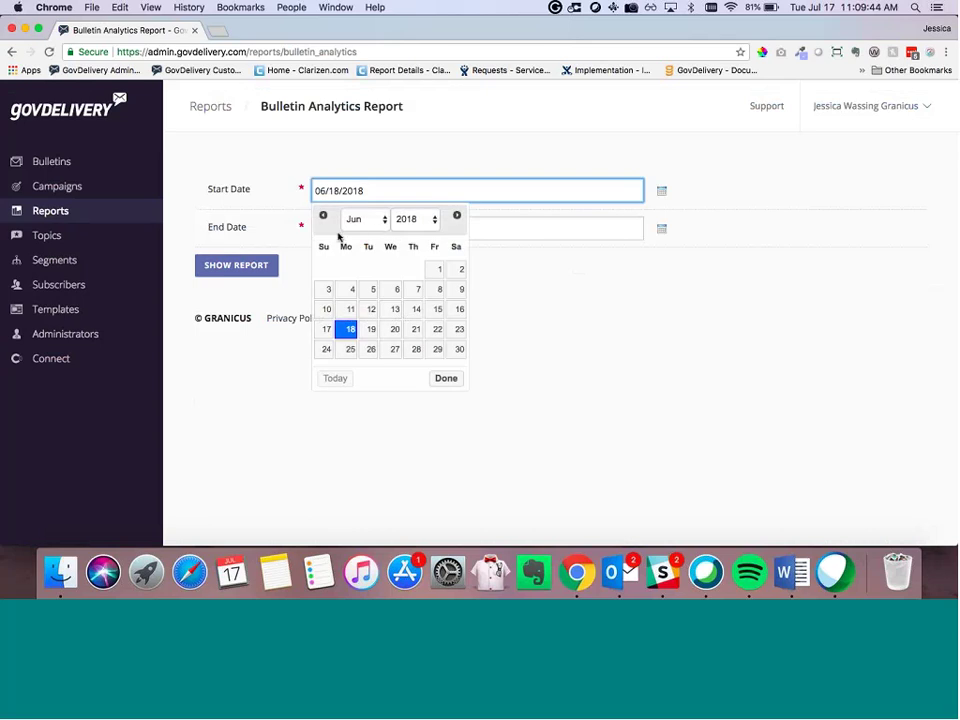
click(378, 220)
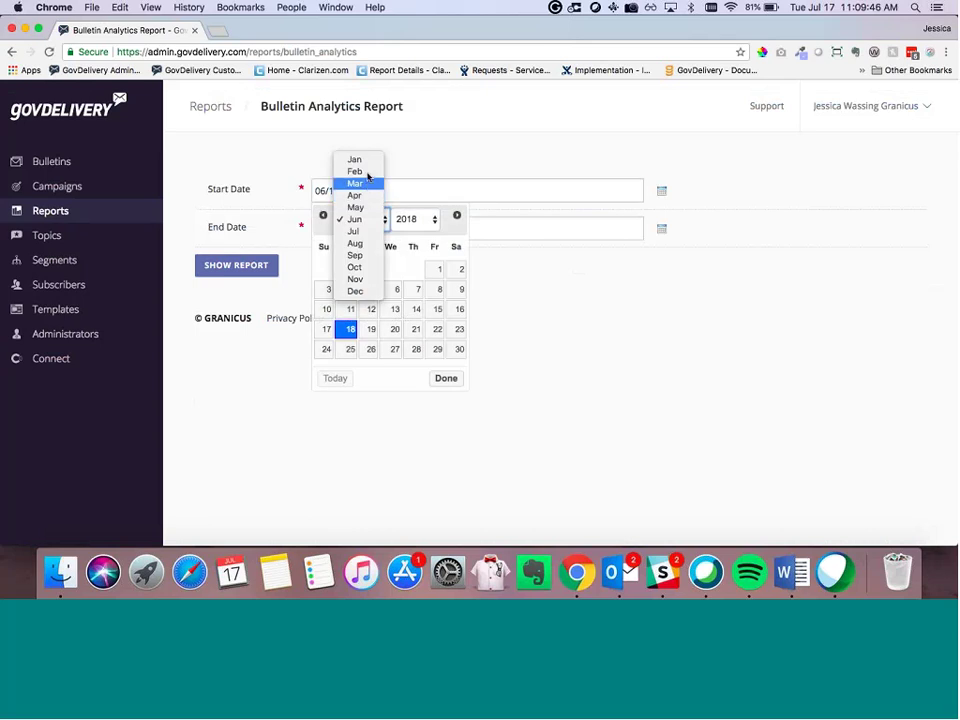
click(356, 171)
click(413, 269)
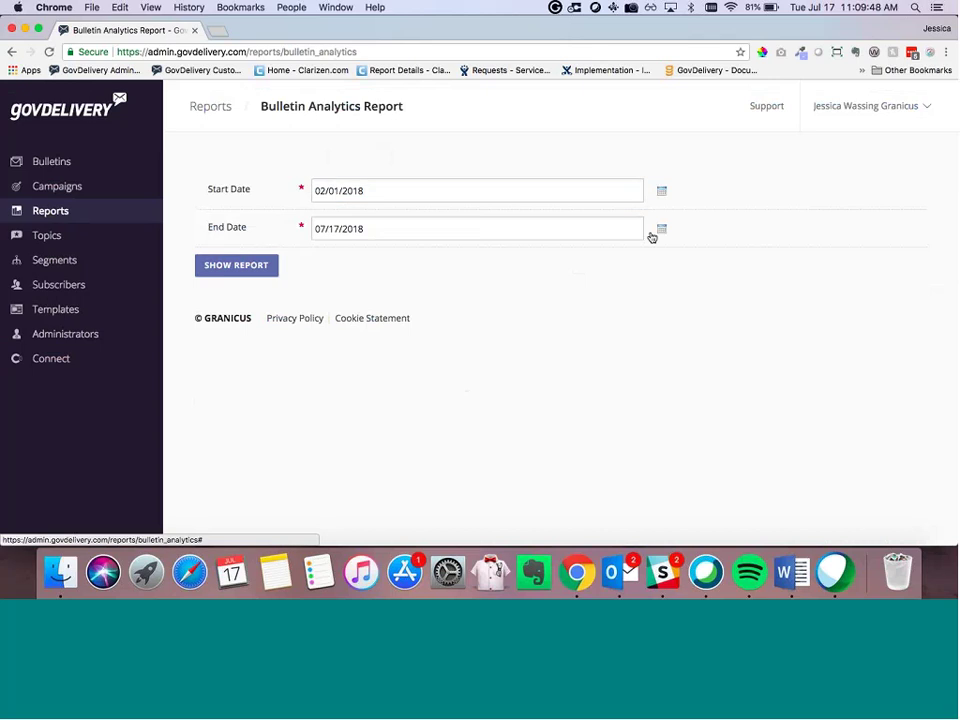
Step: Set the End Date to 02/28/2018 and show the report, which lists 0 bulletins sent
click(620, 229)
click(356, 257)
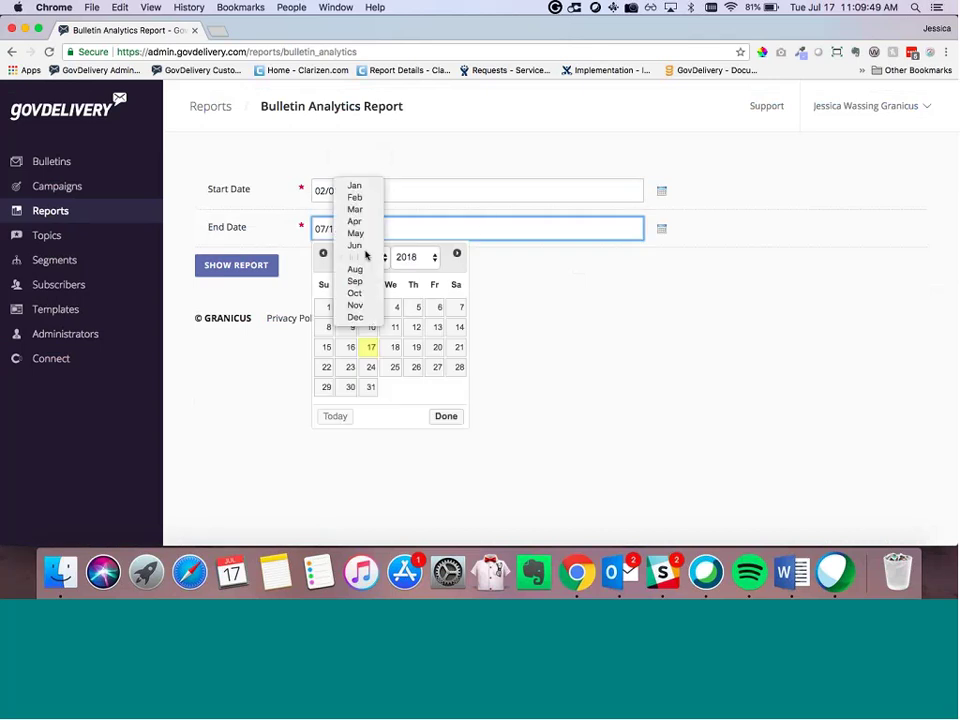
click(355, 197)
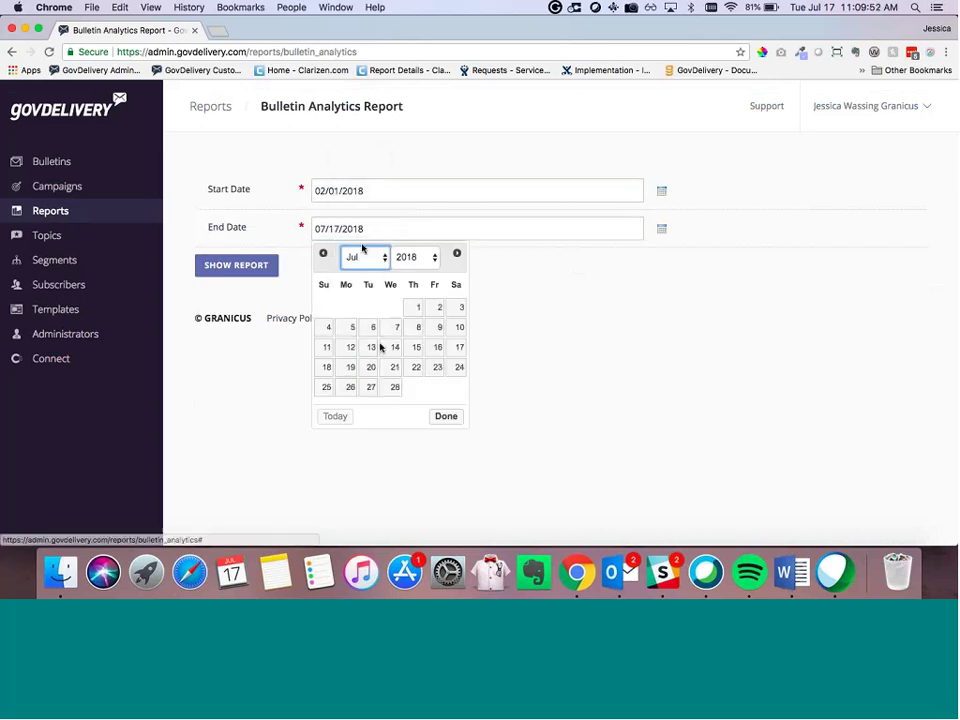
click(395, 387)
click(251, 265)
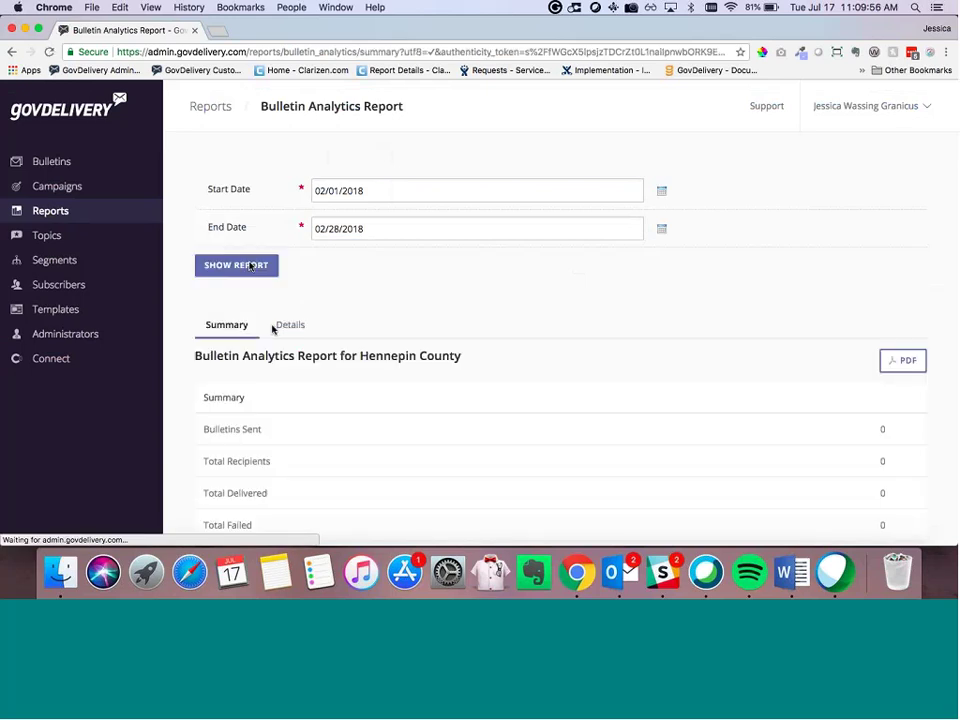
scroll(272, 330, down, 5)
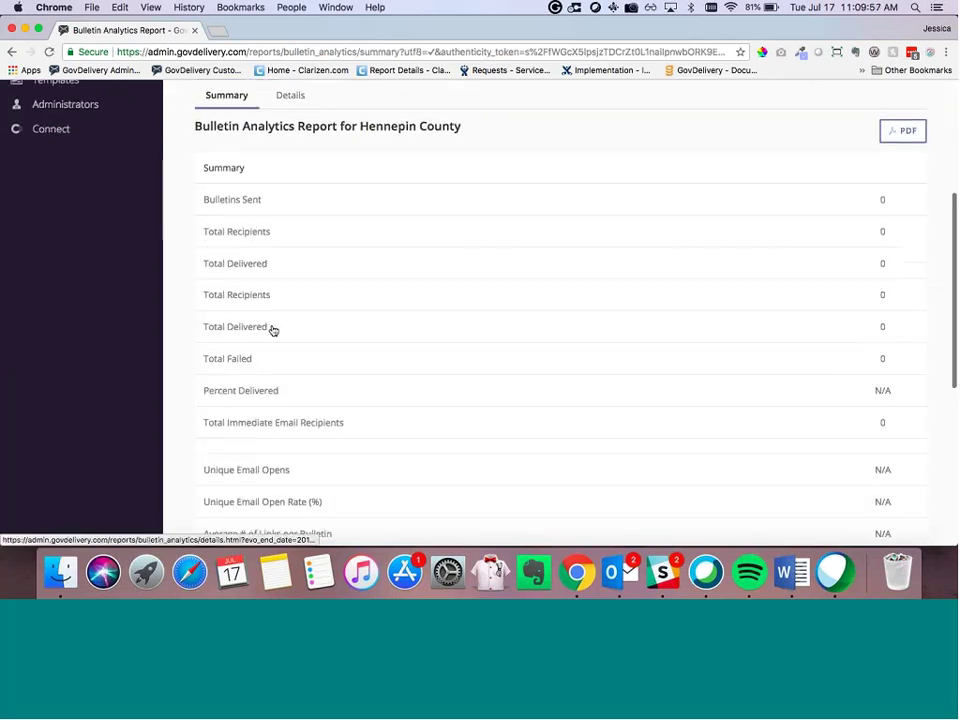
scroll(298, 190, up, 2)
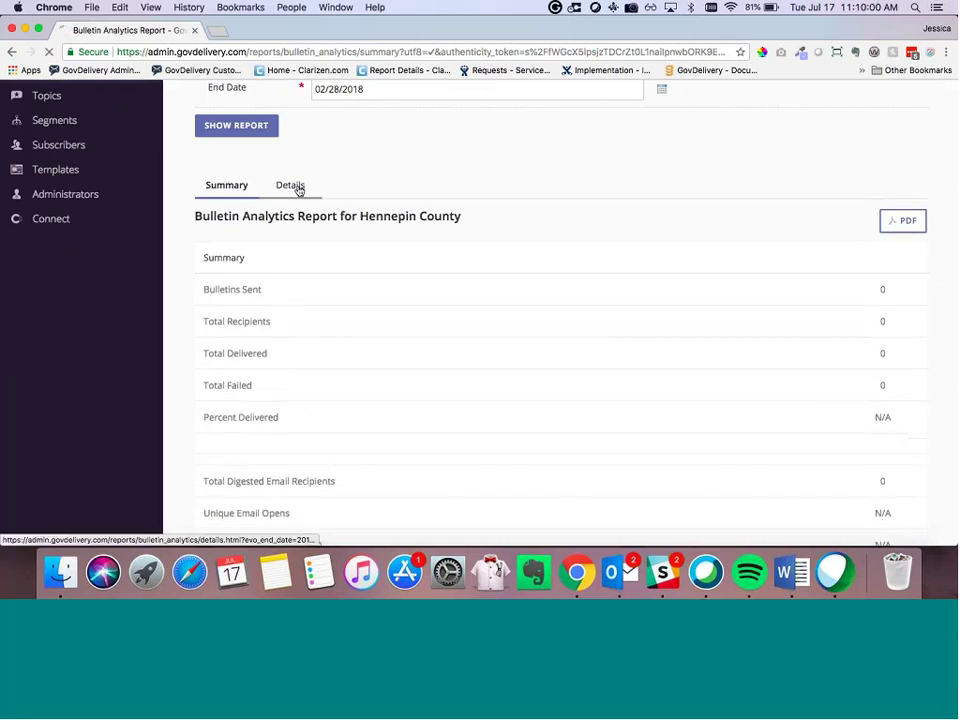
Step: Switch the February 2018 Bulletin Analytics report to its Details tab, showing no results
click(297, 189)
scroll(363, 260, down, 5)
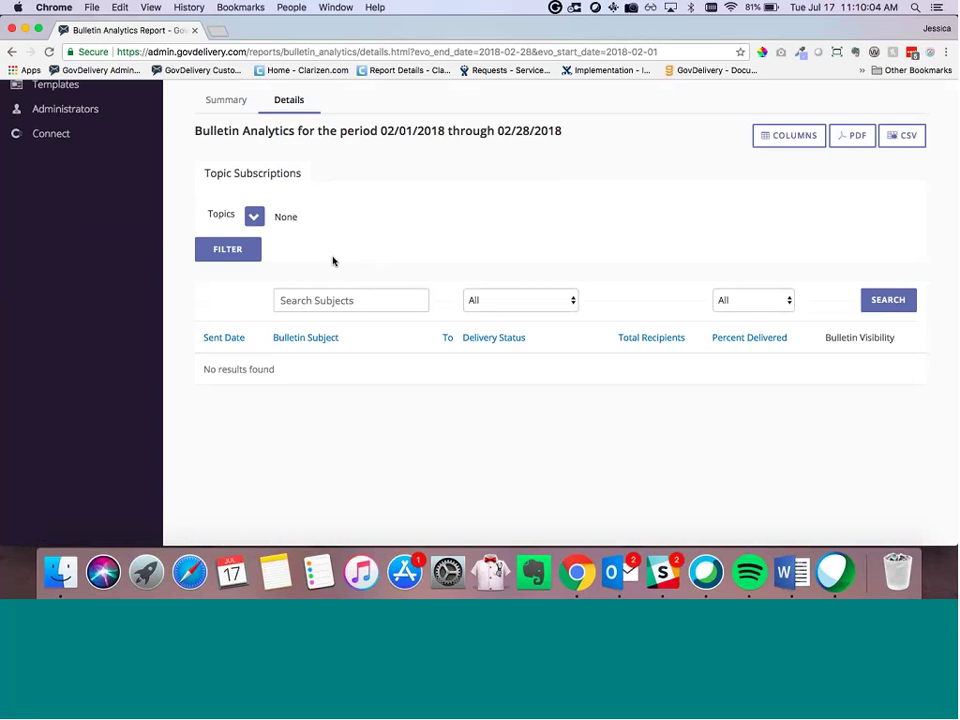
scroll(333, 261, up, 3)
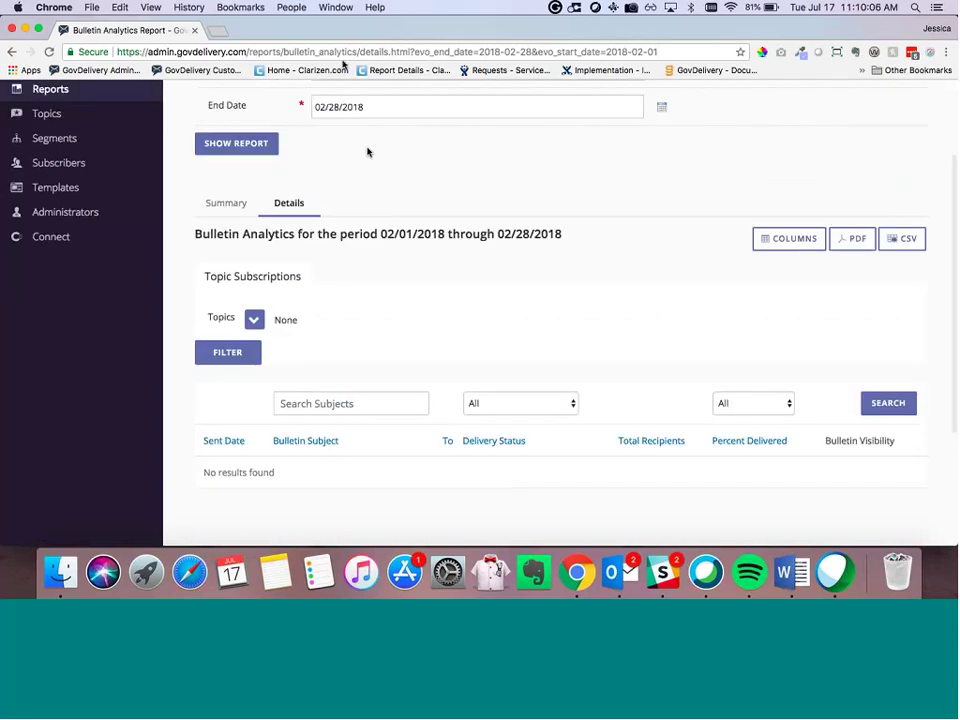
scroll(367, 152, up, 3)
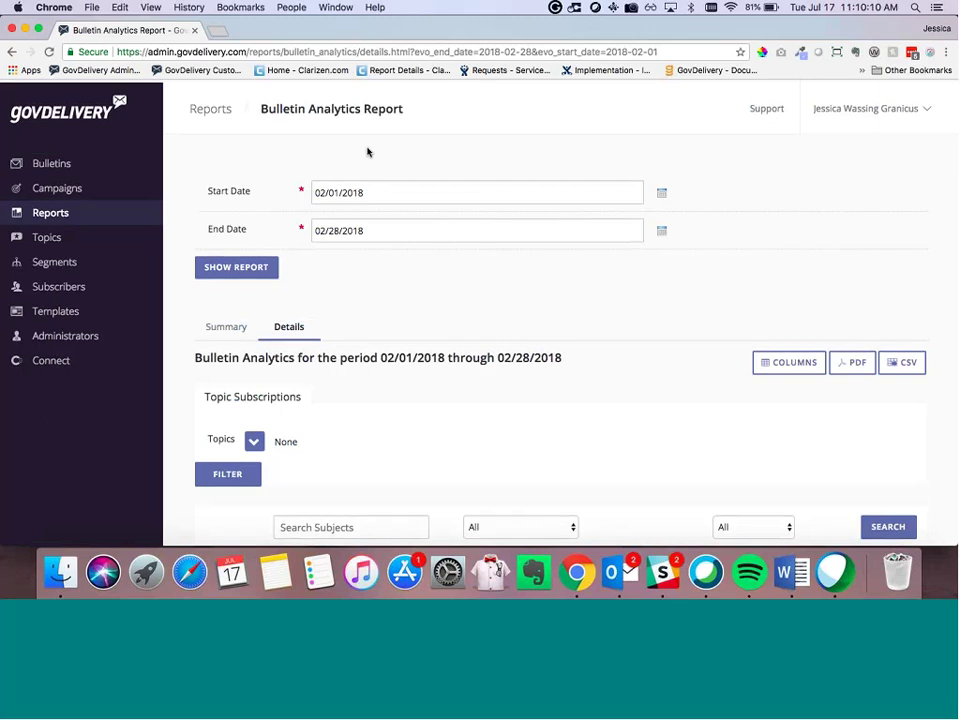
Step: Return to Bulletins and start a new advanced bulletin in a background tab
click(104, 163)
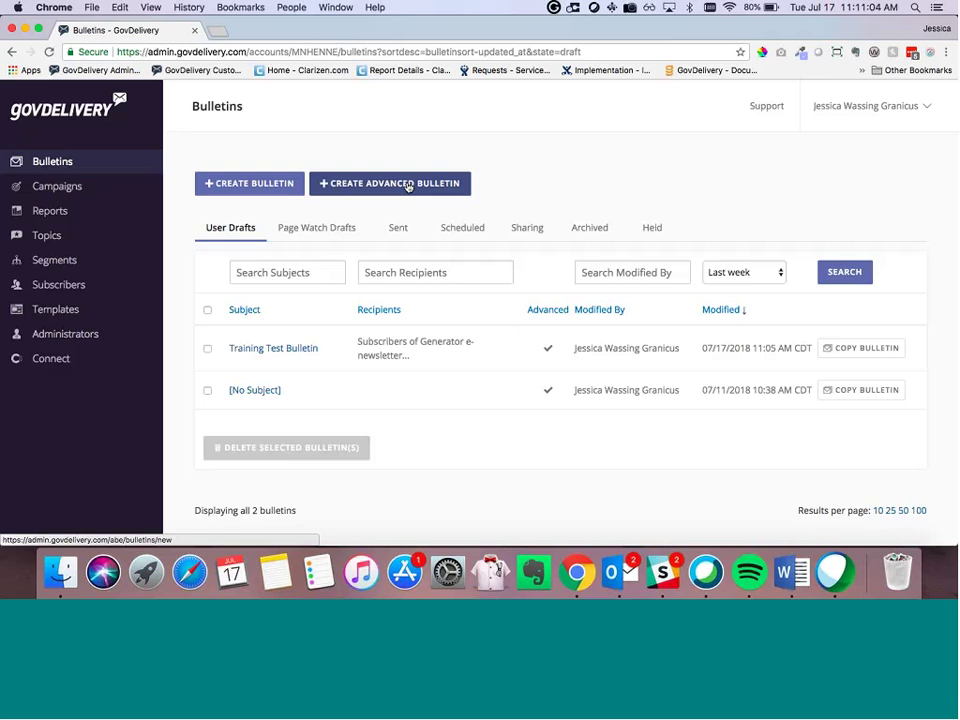
super+click(408, 186)
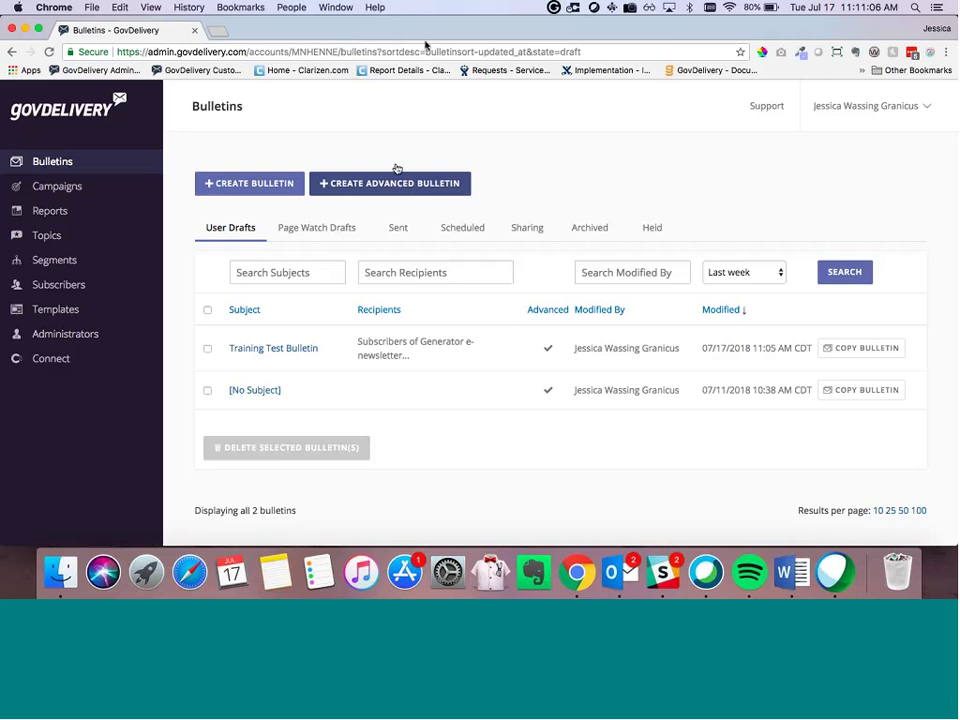